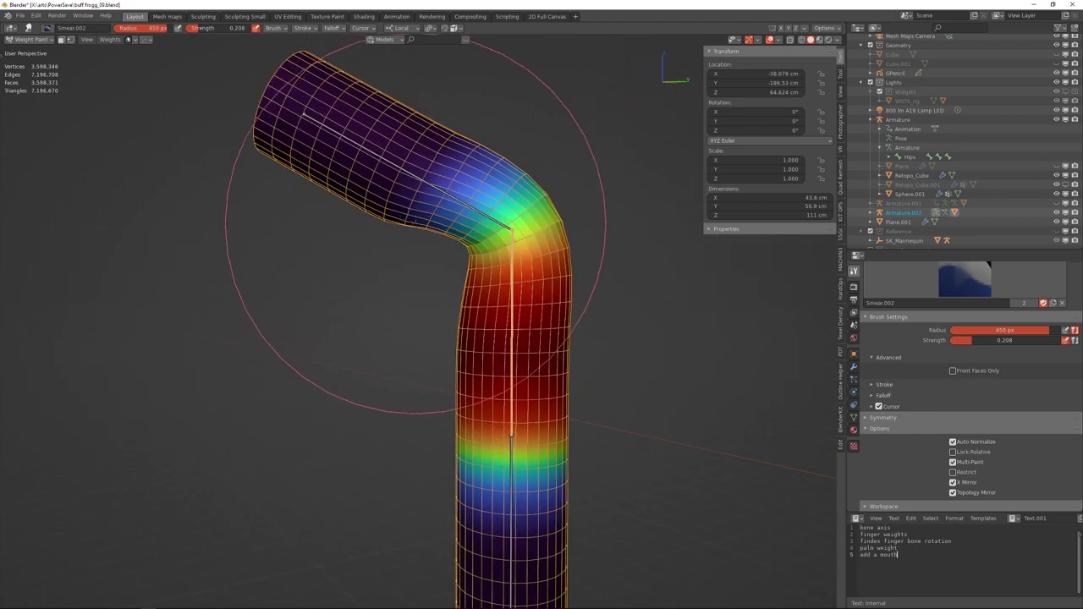
# Return the bent cylinder to Object Mode and enable Preserve Volume on its Armature modifier.
pyautogui.moveTo(472, 230)
pyautogui.mouseDown(button='middle')
pyautogui.moveTo(518, 240)
pyautogui.moveTo(494, 243)
pyautogui.moveTo(540, 222)
pyautogui.moveTo(565, 230)
pyautogui.mouseUp(button='middle')
pyautogui.hotkey('ctrl', 'Tab')
pyautogui.click(497, 242)
pyautogui.click(519, 235)
pyautogui.click(854, 367)
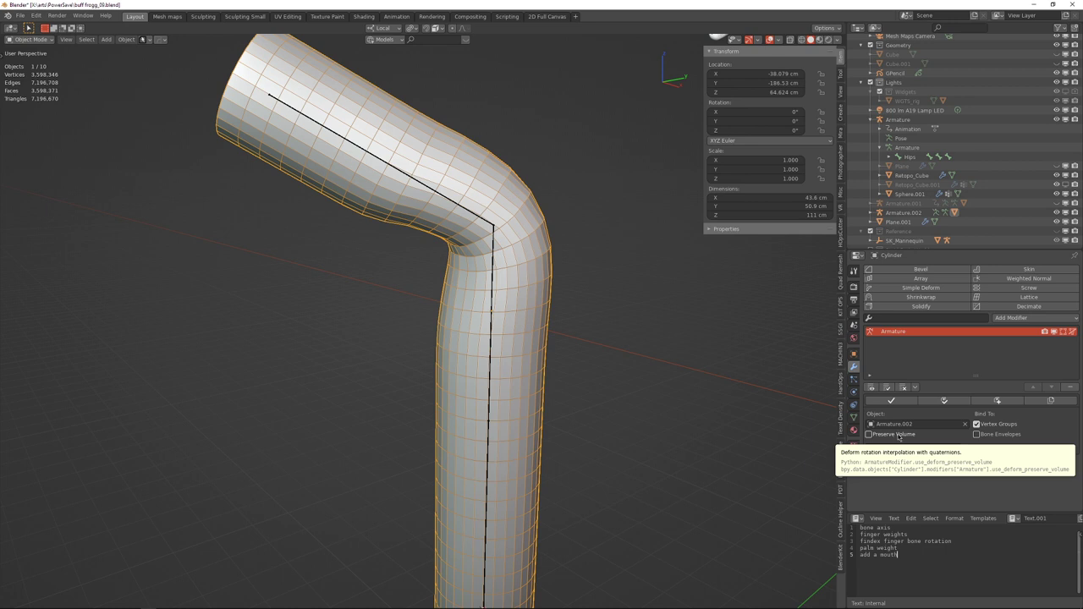
pyautogui.click(899, 437)
pyautogui.click(899, 437)
pyautogui.click(899, 437)
pyautogui.moveTo(596, 291); pyautogui.dragTo(554, 265, button='middle')
# Add a Corrective Smooth modifier to the cylinder and set its Repeat value to 12.
pyautogui.click(481, 221)
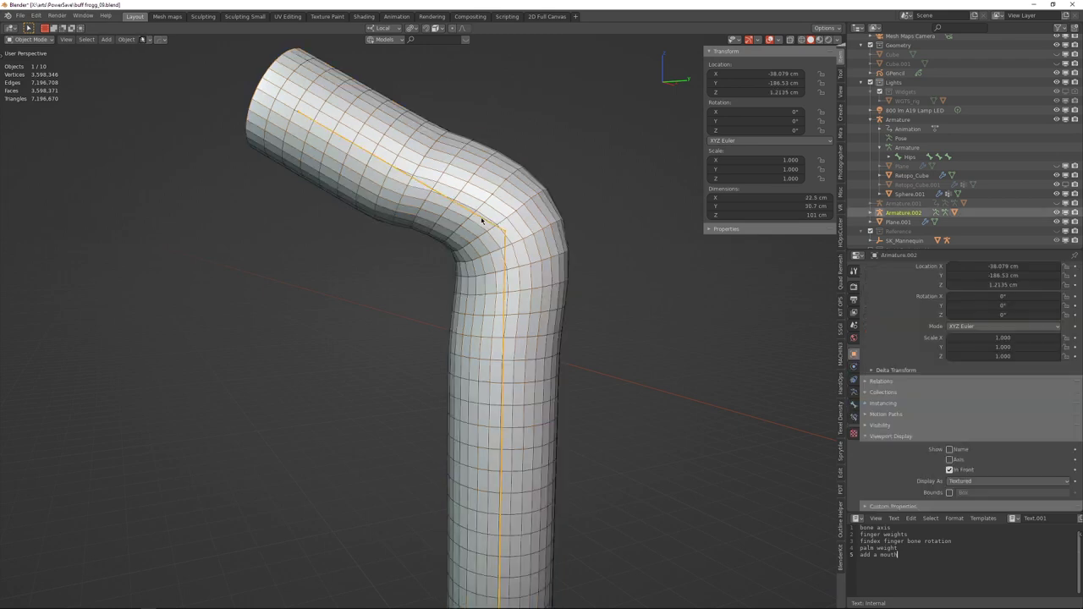
pyautogui.hotkey('ctrl', 'Tab')
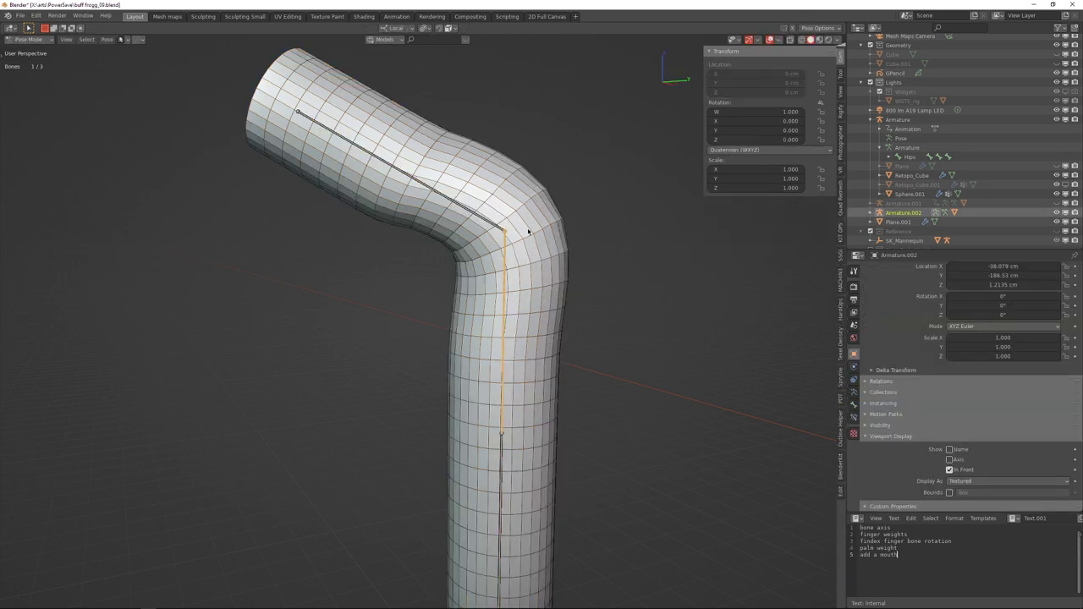
pyautogui.click(524, 233)
pyautogui.click(492, 230)
pyautogui.keyDown('shift'); pyautogui.click(520, 211); pyautogui.keyUp('shift')
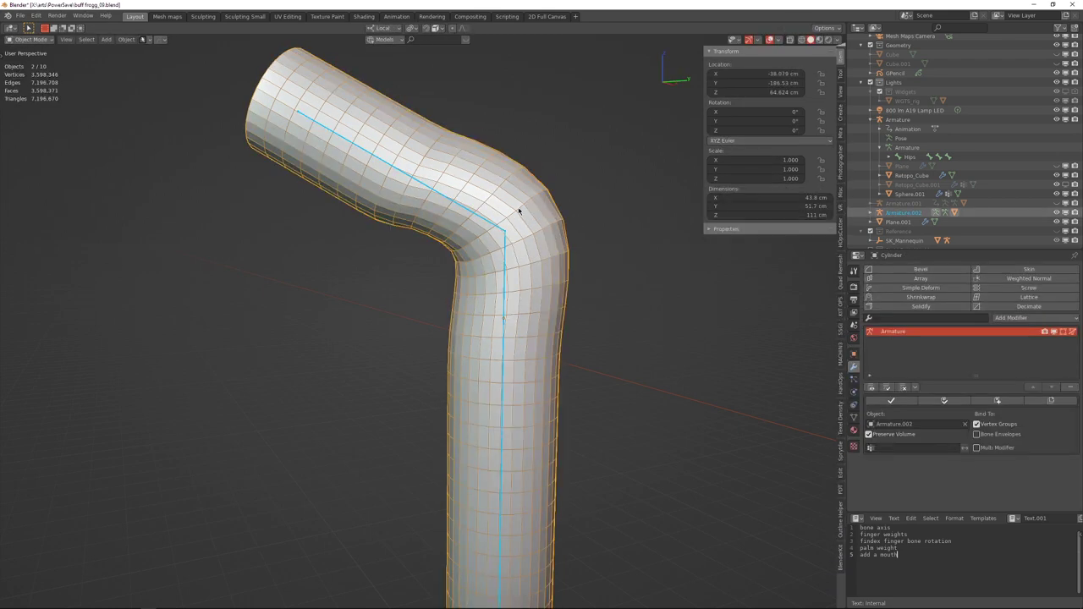
pyautogui.click(1011, 318)
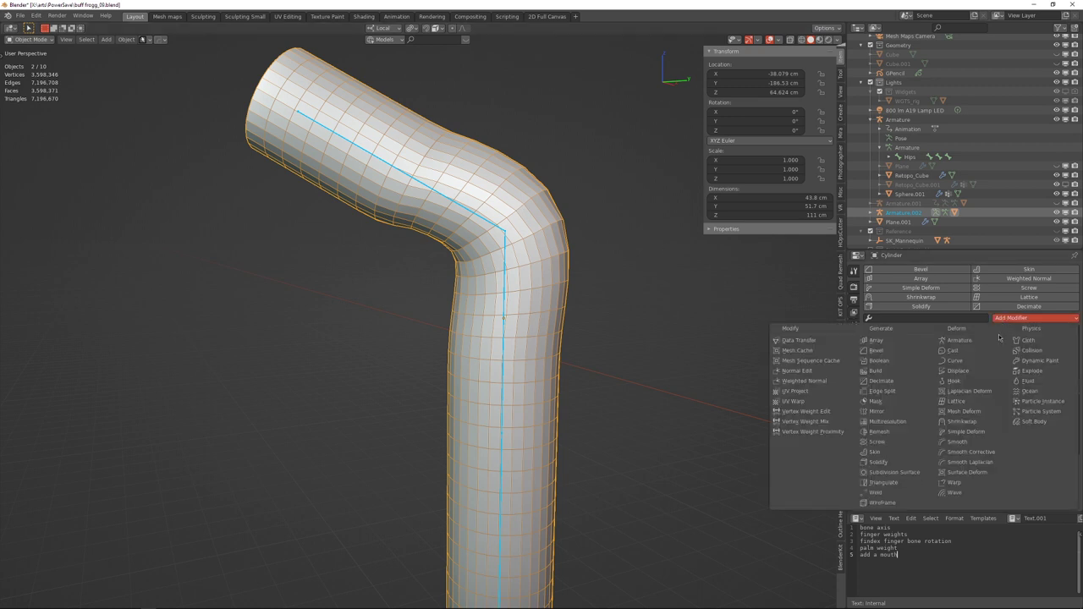
pyautogui.click(996, 452)
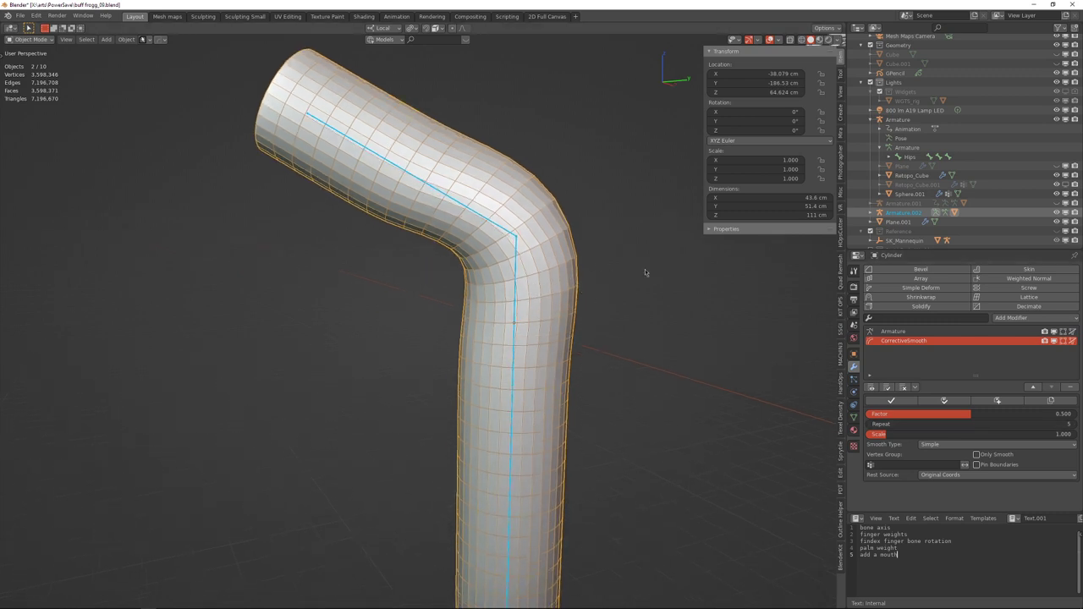
pyautogui.moveTo(1030, 424); pyautogui.dragTo(1046, 424)
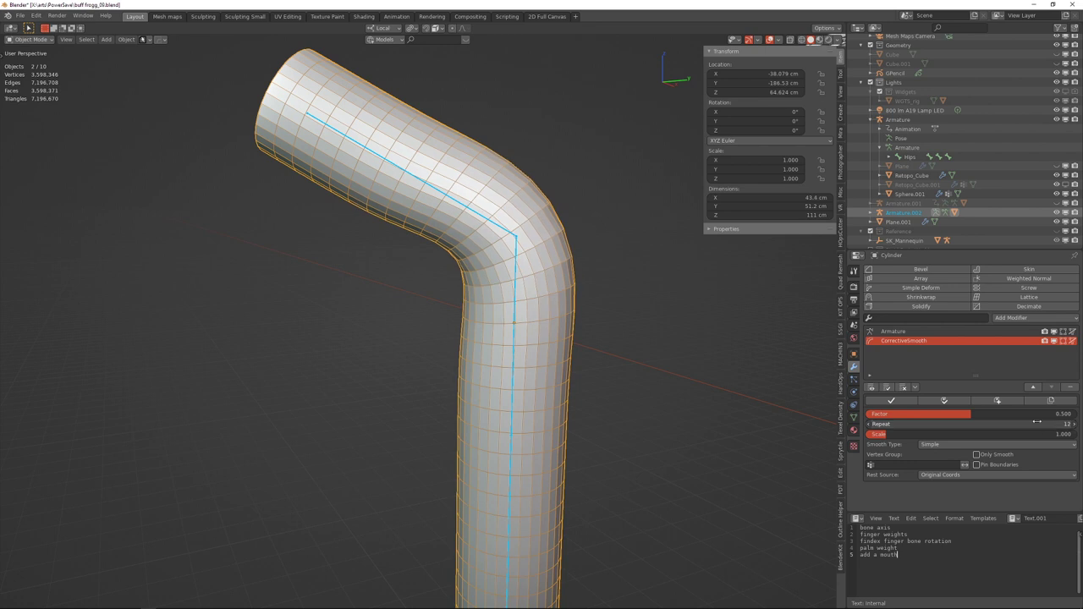
pyautogui.click(508, 234)
pyautogui.click(550, 242)
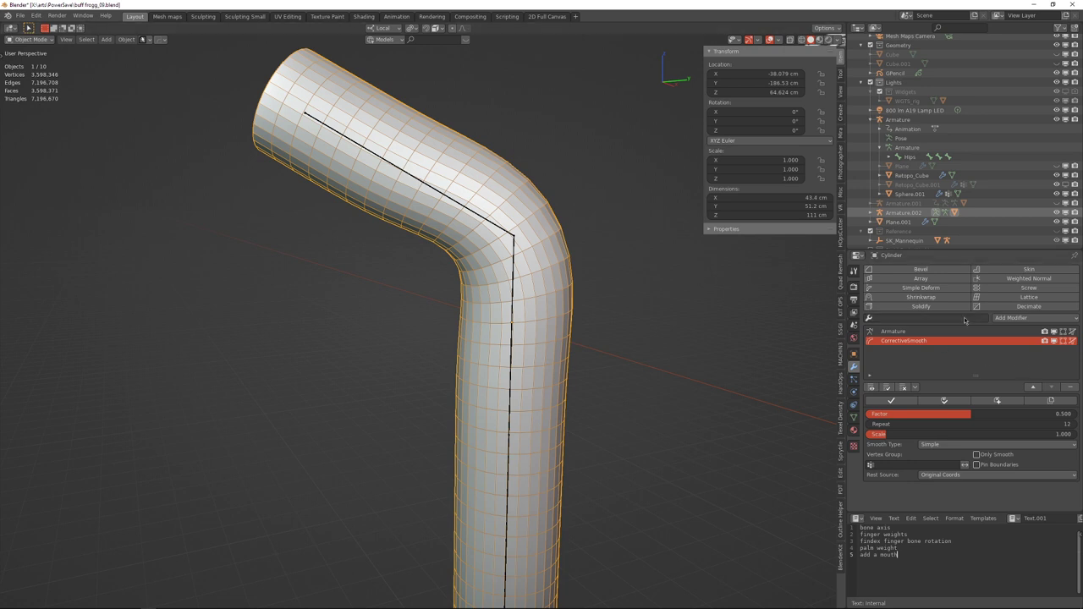
# Remove the Corrective Smooth modifier from the cylinder and turn off Preserve Volume on its Armature modifier.
pyautogui.click(1074, 388)
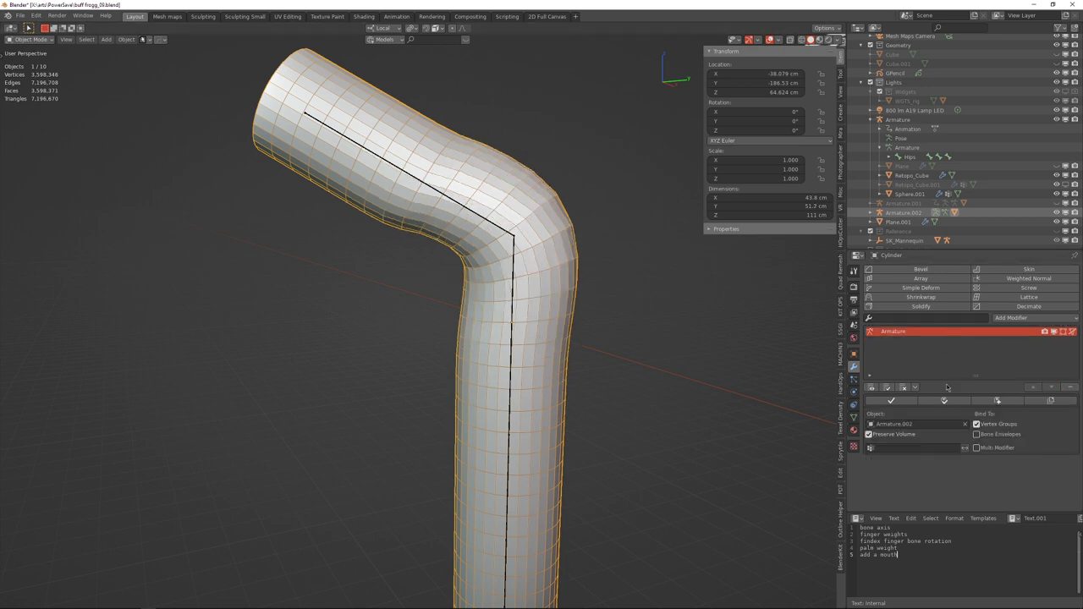
pyautogui.click(884, 435)
pyautogui.click(884, 435)
pyautogui.click(884, 435)
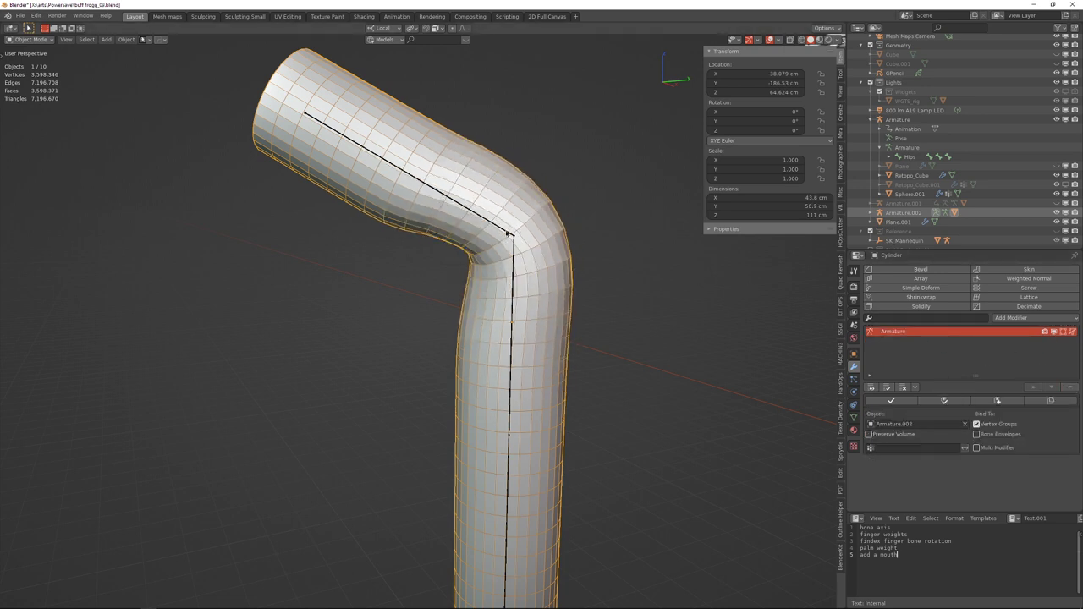
# Select the armature together with the cylinder, enter Weight Paint mode and inspect the upper bone's weights around the bend.
pyautogui.click(509, 234)
pyautogui.moveTo(509, 234); pyautogui.dragTo(532, 228, button='middle')
pyautogui.press('Tab')
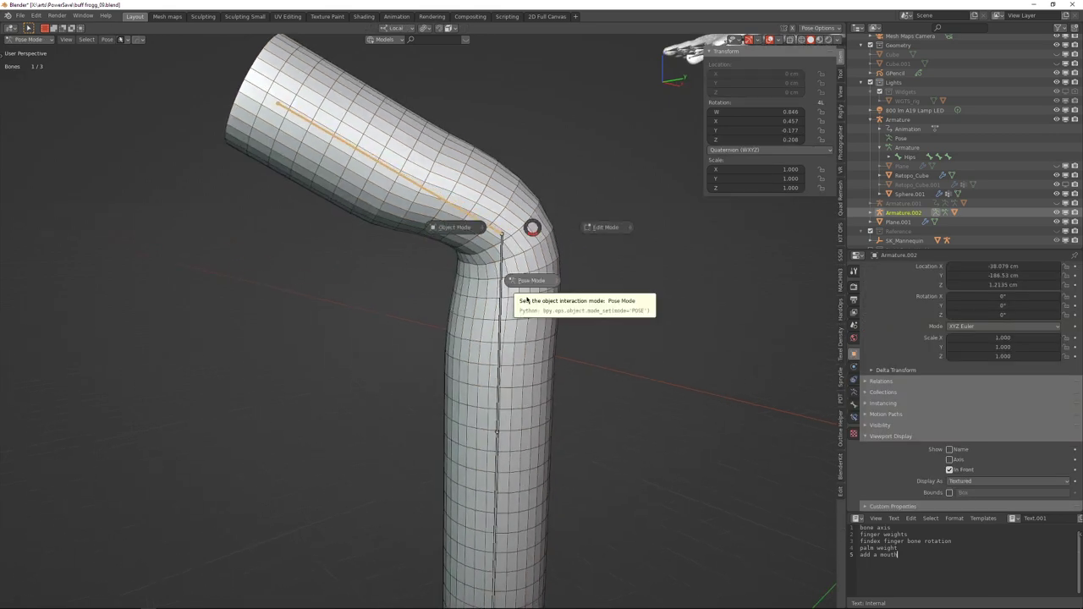
pyautogui.click(462, 228)
pyautogui.keyDown('shift'); pyautogui.click(519, 220); pyautogui.keyUp('shift')
pyautogui.press('Tab')
pyautogui.click(474, 198)
pyautogui.moveTo(474, 198); pyautogui.dragTo(499, 246, button='middle')
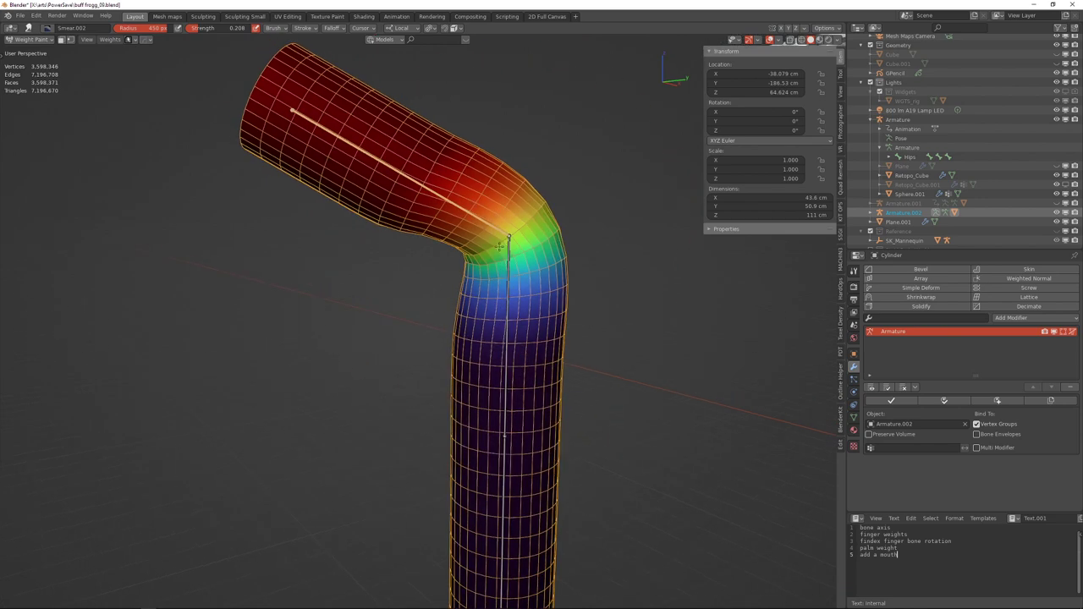
pyautogui.moveTo(413, 280); pyautogui.dragTo(428, 264, button='middle')
pyautogui.scroll(-3, 468, 299)
pyautogui.moveTo(483, 284)
pyautogui.mouseDown(button='middle')
pyautogui.moveTo(468, 298)
pyautogui.moveTo(453, 235)
pyautogui.mouseUp(button='middle')
pyautogui.moveTo(454, 236)
pyautogui.mouseDown(button='middle')
pyautogui.moveTo(451, 252)
pyautogui.moveTo(459, 242)
pyautogui.moveTo(544, 236)
pyautogui.mouseUp(button='middle')
# Return to Object Mode and delete the test cylinder and its armature.
pyautogui.press('Tab')
pyautogui.click(459, 223)
pyautogui.keyDown('shift'); pyautogui.moveTo(442, 193); pyautogui.dragTo(600, 215, button='middle'); pyautogui.keyUp('shift')
pyautogui.click(456, 232)
pyautogui.press('Delete')
pyautogui.click(415, 231)
pyautogui.press('Delete')
# Select the frog character's armature.
pyautogui.scroll(-3, 600, 215)
pyautogui.keyDown('shift'); pyautogui.moveTo(609, 253); pyautogui.dragTo(383, 275, button='middle'); pyautogui.keyUp('shift')
pyautogui.scroll(6, 558, 224)
pyautogui.moveTo(506, 230)
pyautogui.mouseDown(button='middle')
pyautogui.moveTo(498, 257)
pyautogui.moveTo(481, 257)
pyautogui.moveTo(505, 224)
pyautogui.mouseUp(button='middle')
pyautogui.scroll(2, 498, 258)
pyautogui.click(479, 261)
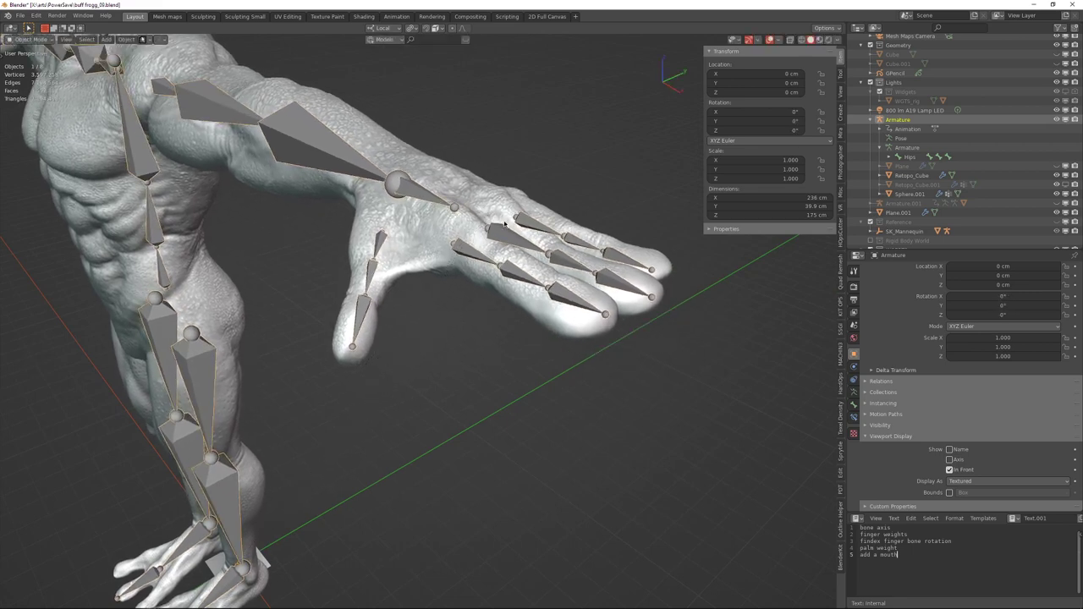
# Try rotating the base bone of the frog's index finger in Pose Mode.
pyautogui.click(469, 247)
pyautogui.click(469, 250)
pyautogui.press('Tab')
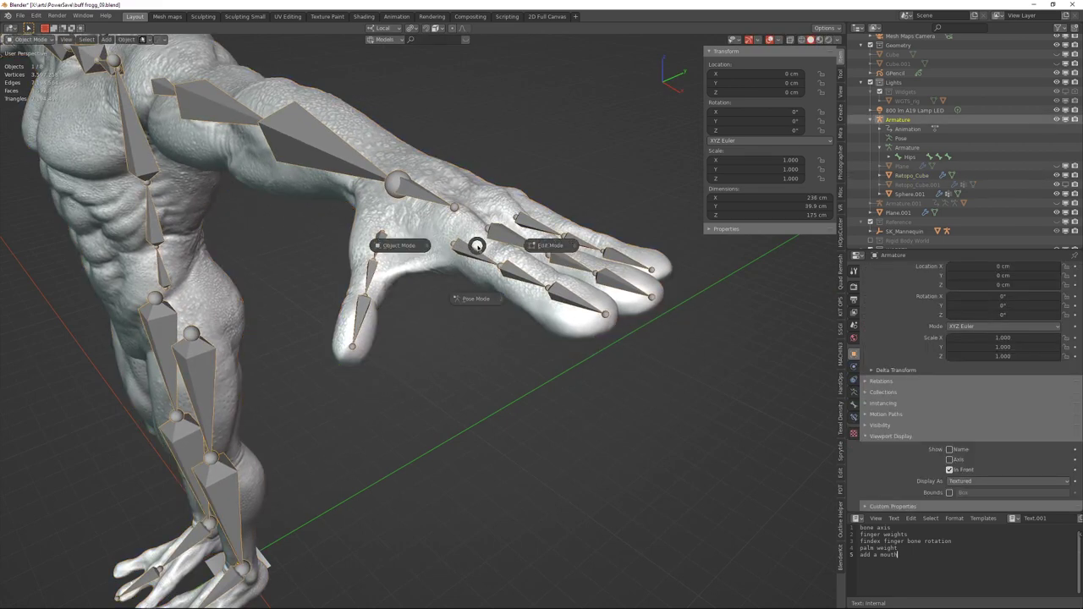
pyautogui.click(475, 300)
pyautogui.click(480, 252)
pyautogui.press('r')
pyautogui.rightClick(501, 264)
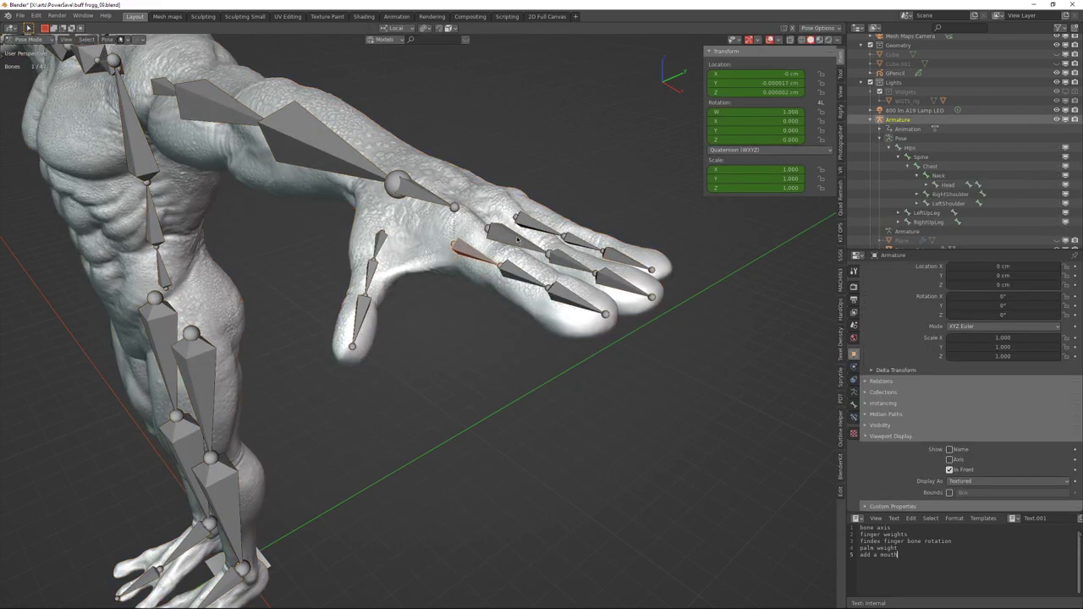
pyautogui.press('Tab')
pyautogui.moveTo(451, 243); pyautogui.dragTo(536, 309, button='middle')
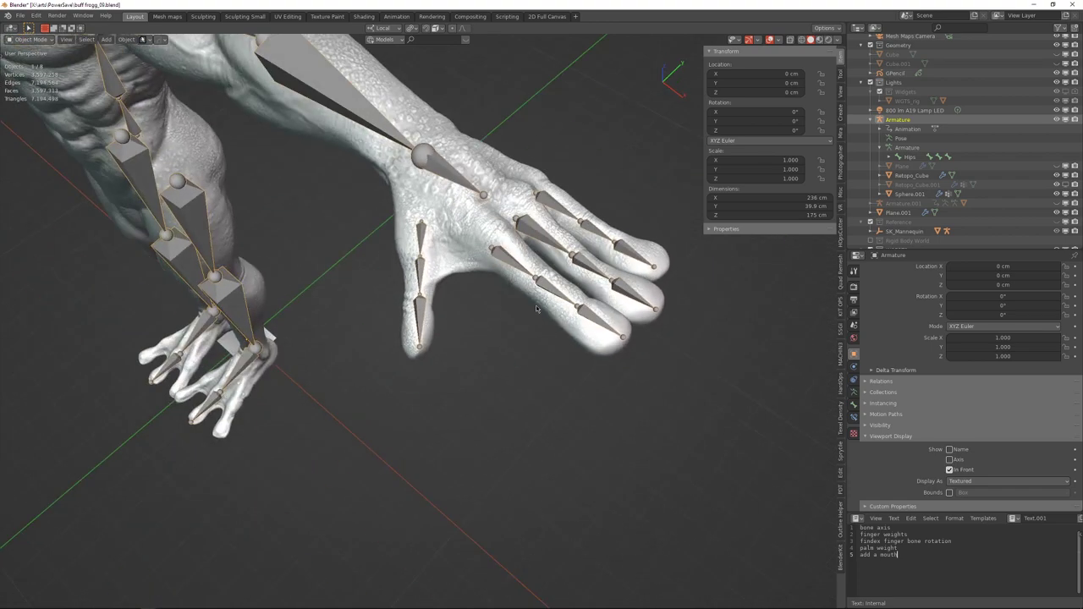
pyautogui.moveTo(403, 226); pyautogui.dragTo(483, 240, button='middle')
# Parent the frog mesh Retopo_Cube to the armature using Armature Deform With Automatic Weights.
pyautogui.press('Tab')
pyautogui.click(458, 204)
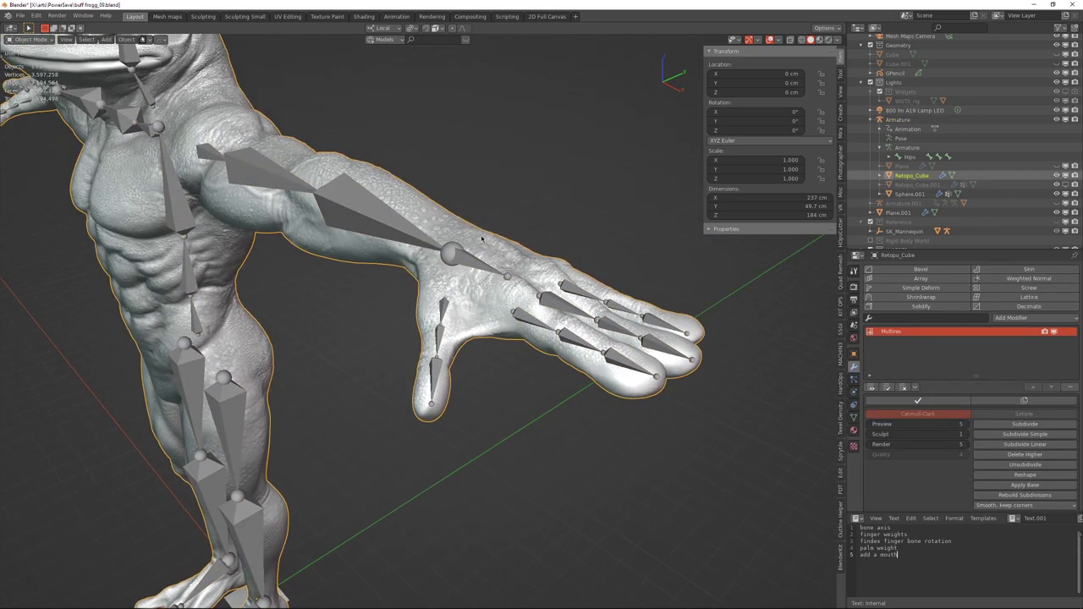
pyautogui.click(387, 222)
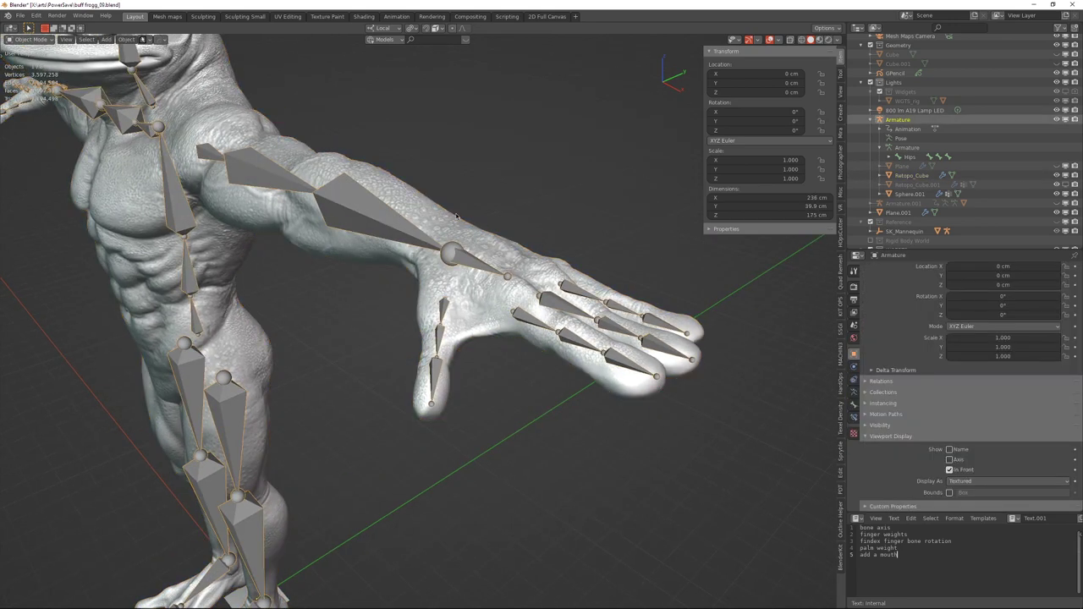
pyautogui.click(396, 208)
pyautogui.keyDown('shift'); pyautogui.click(391, 221); pyautogui.keyUp('shift')
pyautogui.keyDown('shift'); pyautogui.moveTo(438, 217); pyautogui.dragTo(462, 212, button='middle'); pyautogui.keyUp('shift')
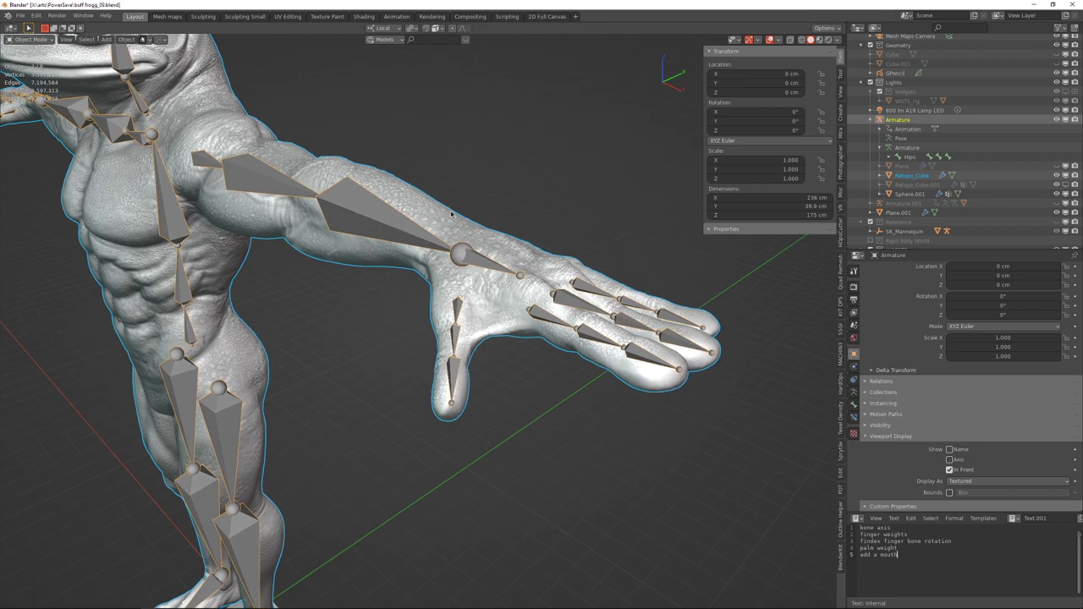
pyautogui.hotkey('ctrl', 'p')
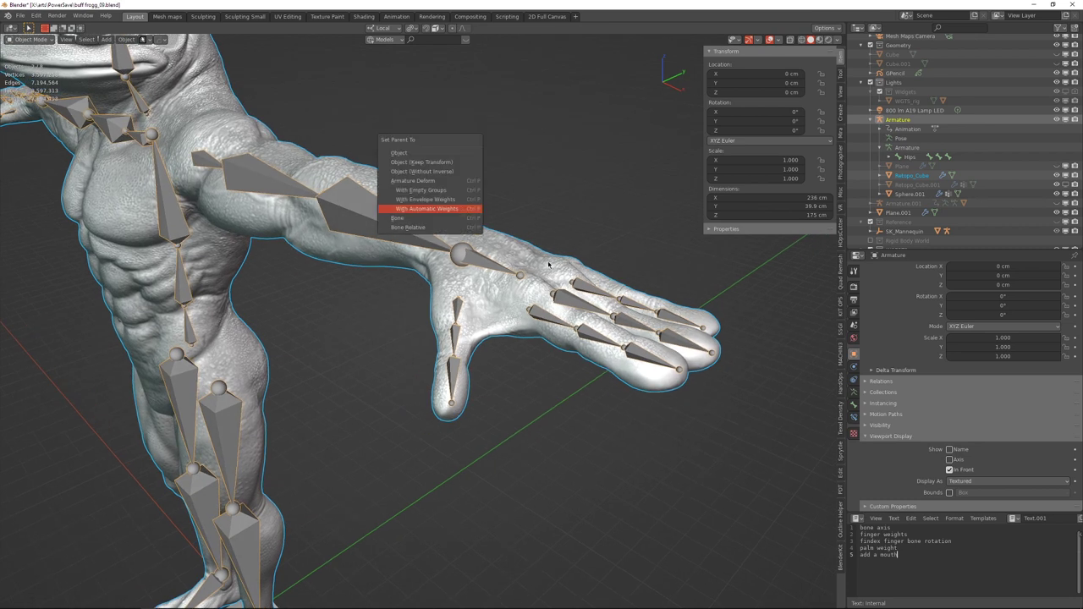
pyautogui.press('Return')
pyautogui.moveTo(554, 271); pyautogui.dragTo(534, 234, button='middle')
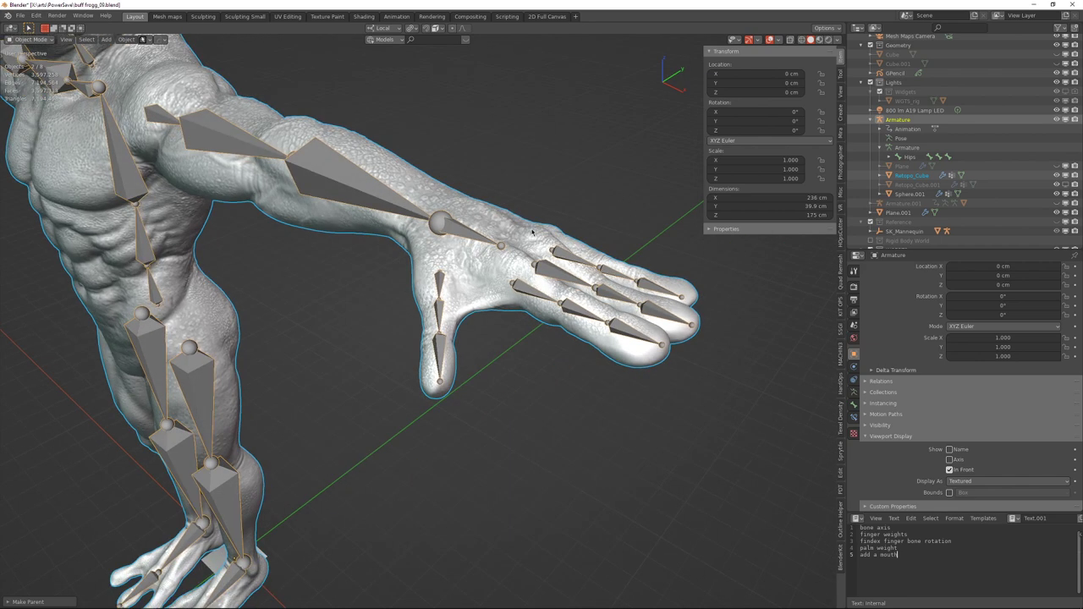
# Set the Multires modifier's Preview level on Retopo_Cube to 1.
pyautogui.click(533, 234)
pyautogui.click(886, 425)
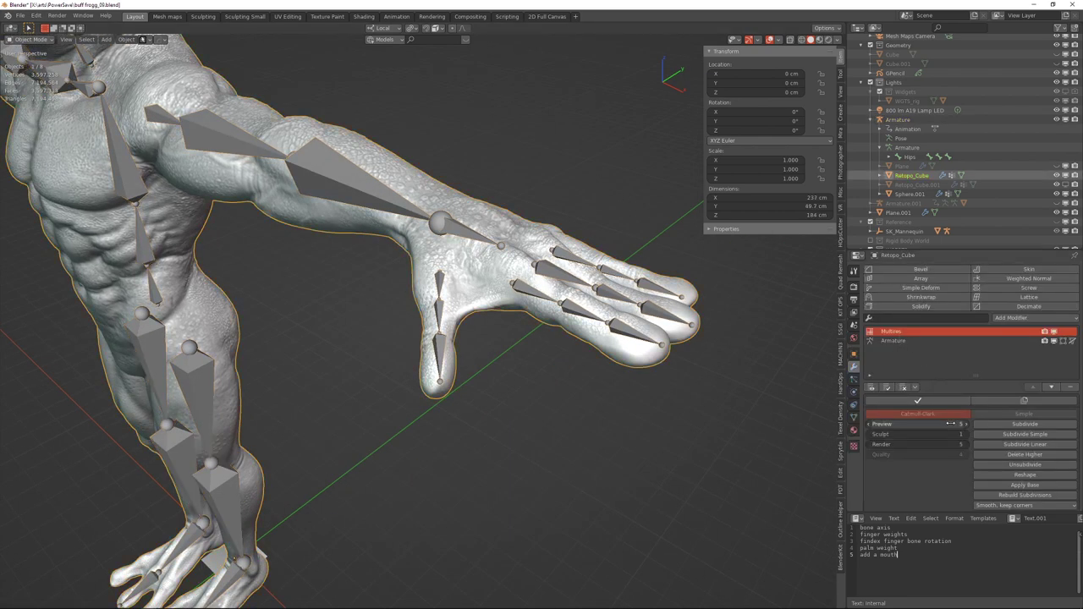
pyautogui.write('1')
pyautogui.press('Return')
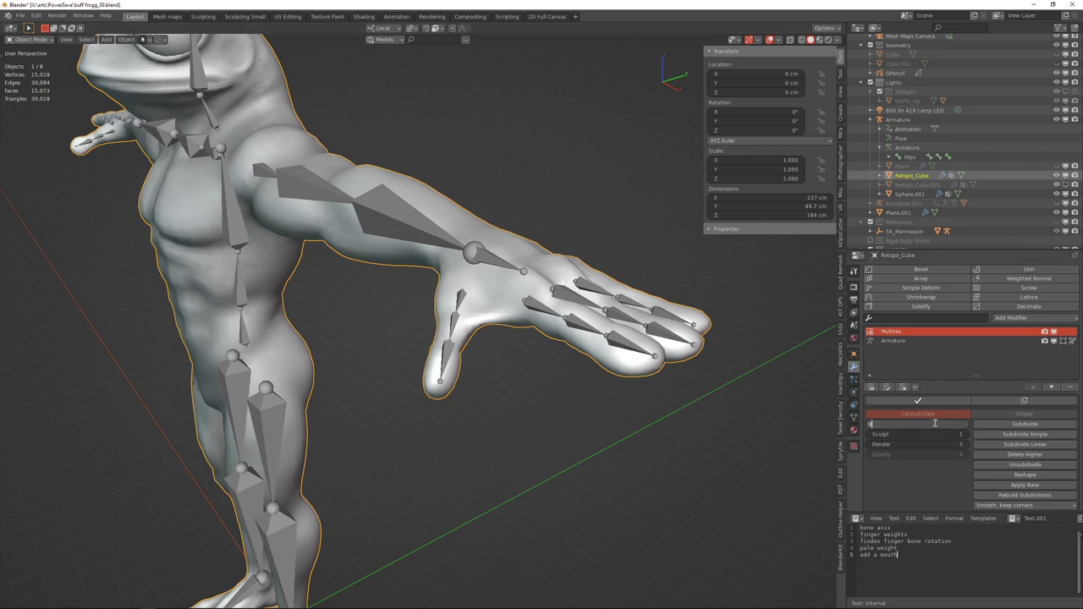
pyautogui.press('Return')
pyautogui.press('Return')
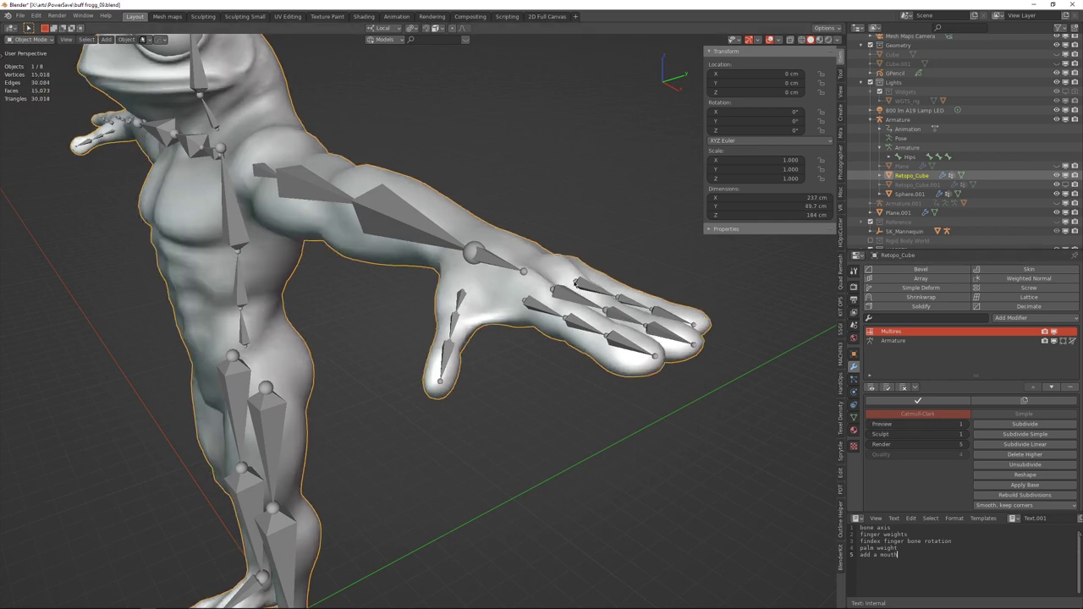
# Show the wireframe over the frog mesh in the viewport.
pyautogui.moveTo(585, 293); pyautogui.dragTo(520, 252, button='middle')
pyautogui.hotkey('shift', 'z')
pyautogui.hotkey('alt', 'a')
# Set the frog armature's bone display type to Stick.
pyautogui.click(499, 267)
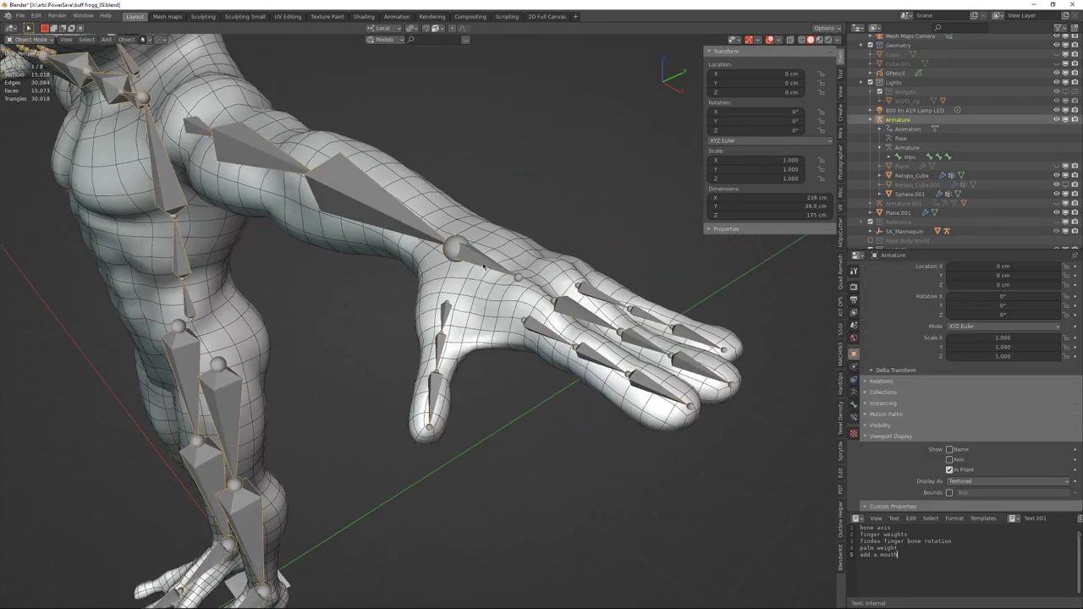
pyautogui.click(854, 393)
pyautogui.scroll(-3, 987, 412)
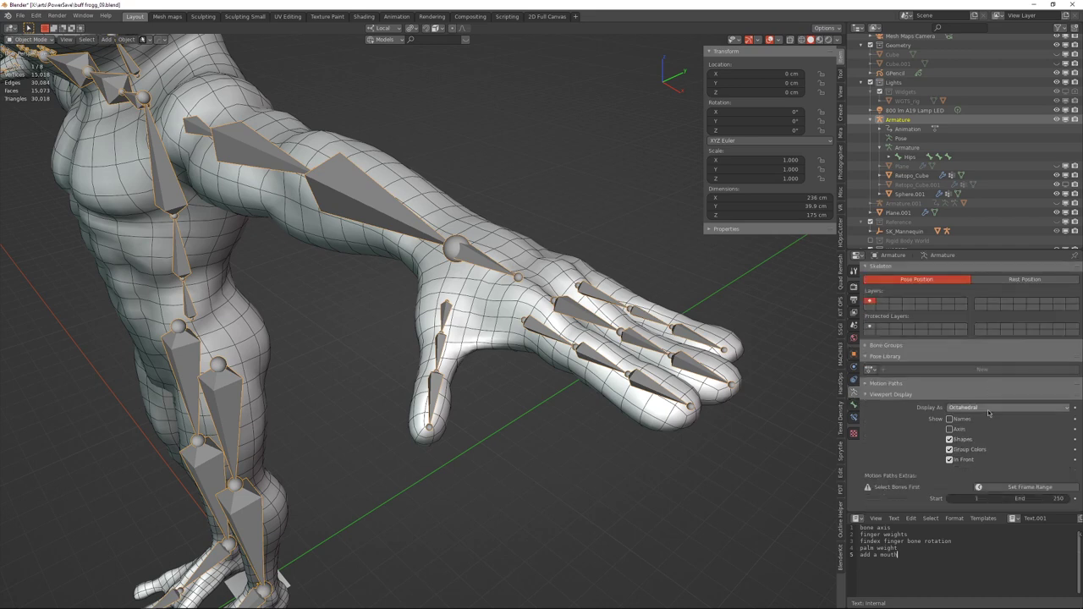
pyautogui.click(976, 377)
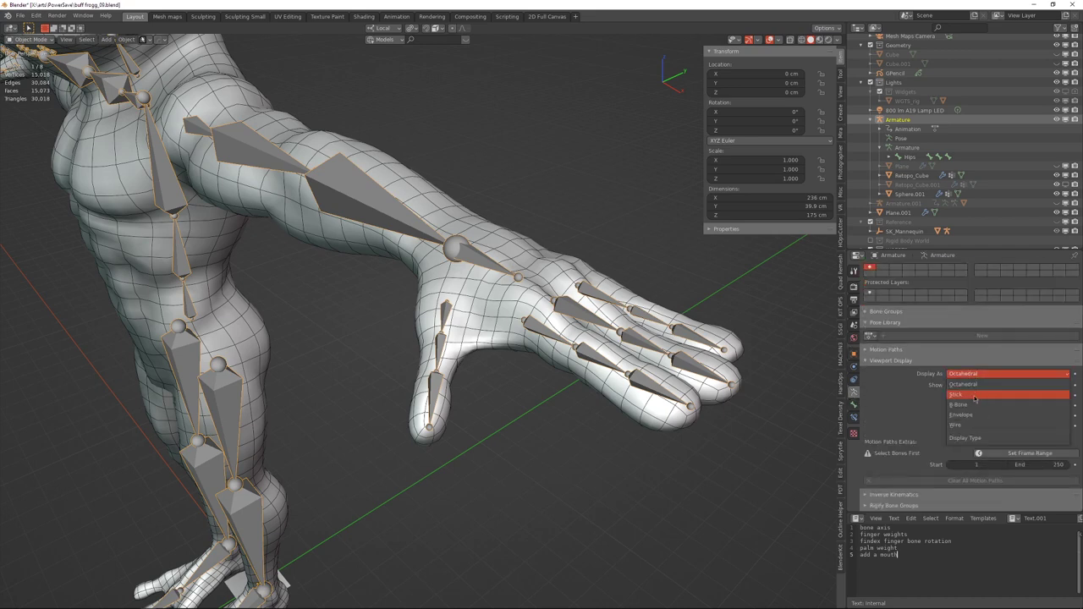
pyautogui.click(973, 396)
pyautogui.moveTo(496, 256)
pyautogui.mouseDown(button='middle')
pyautogui.moveTo(430, 241)
pyautogui.moveTo(502, 265)
pyautogui.moveTo(477, 270)
pyautogui.moveTo(502, 259)
pyautogui.moveTo(496, 250)
pyautogui.moveTo(523, 256)
pyautogui.moveTo(494, 243)
pyautogui.mouseUp(button='middle')
# Select the armature together with the frog mesh, enter Weight Paint mode and show the left hand bone's weights.
pyautogui.click(478, 267)
pyautogui.click(499, 263)
pyautogui.click(548, 294)
pyautogui.keyDown('shift'); pyautogui.click(523, 256); pyautogui.keyUp('shift')
pyautogui.hotkey('ctrl', 'Tab')
pyautogui.click(529, 259)
pyautogui.keyDown('ctrl'); pyautogui.click(476, 254); pyautogui.keyUp('ctrl')
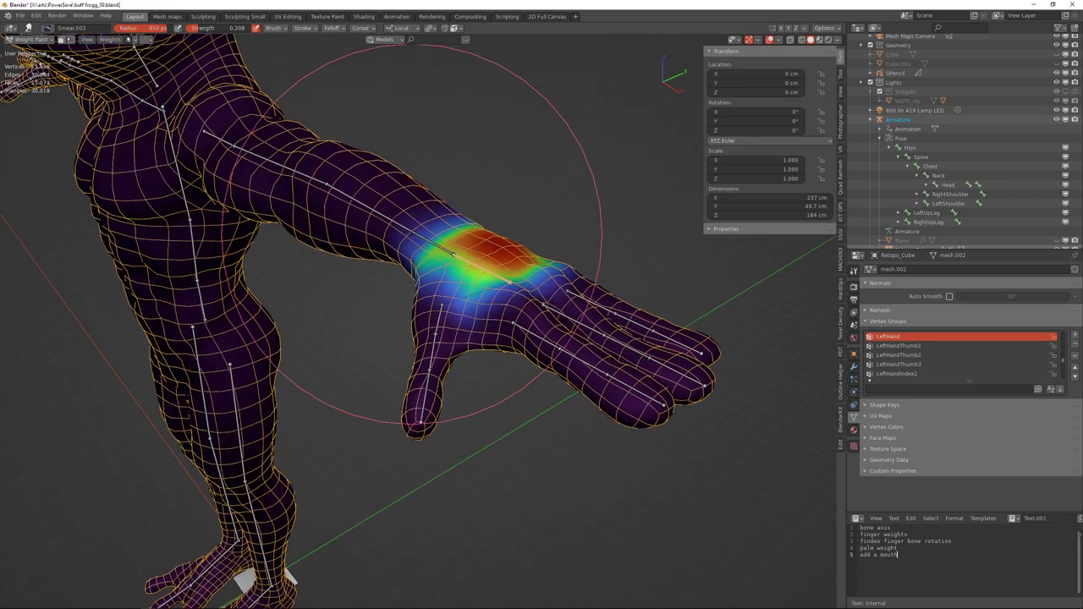
# Show the left forearm bone's weights and test the elbow deformation by rotating the bone about its local X axis.
pyautogui.keyDown('ctrl'); pyautogui.click(413, 234); pyautogui.keyUp('ctrl')
pyautogui.moveTo(360, 201); pyautogui.dragTo(529, 255, button='middle')
pyautogui.press('r')
pyautogui.press('x')
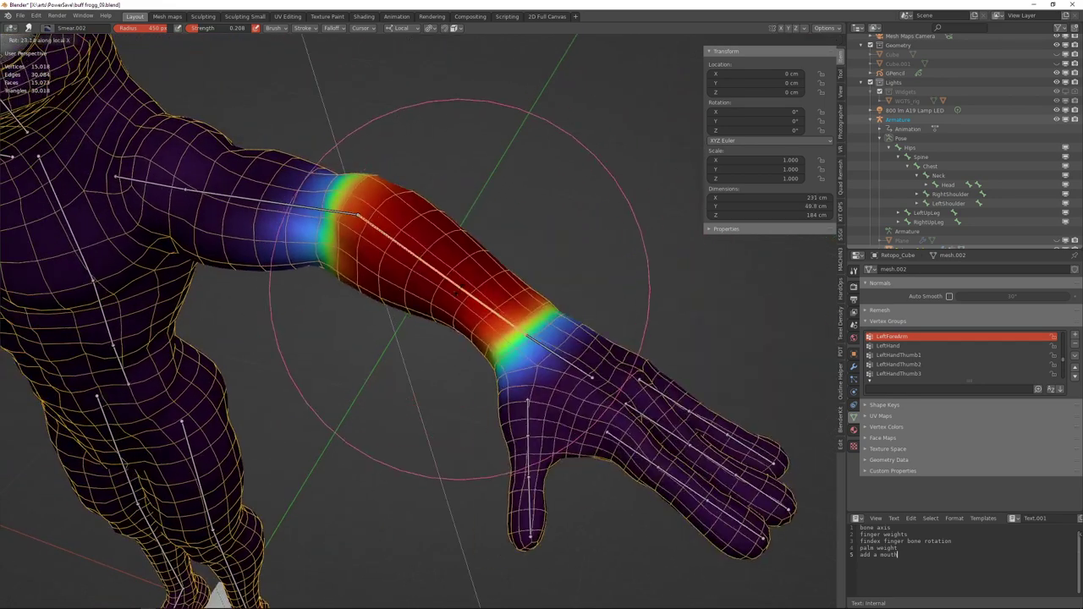
pyautogui.moveTo(459, 288); pyautogui.dragTo(538, 227, button='middle')
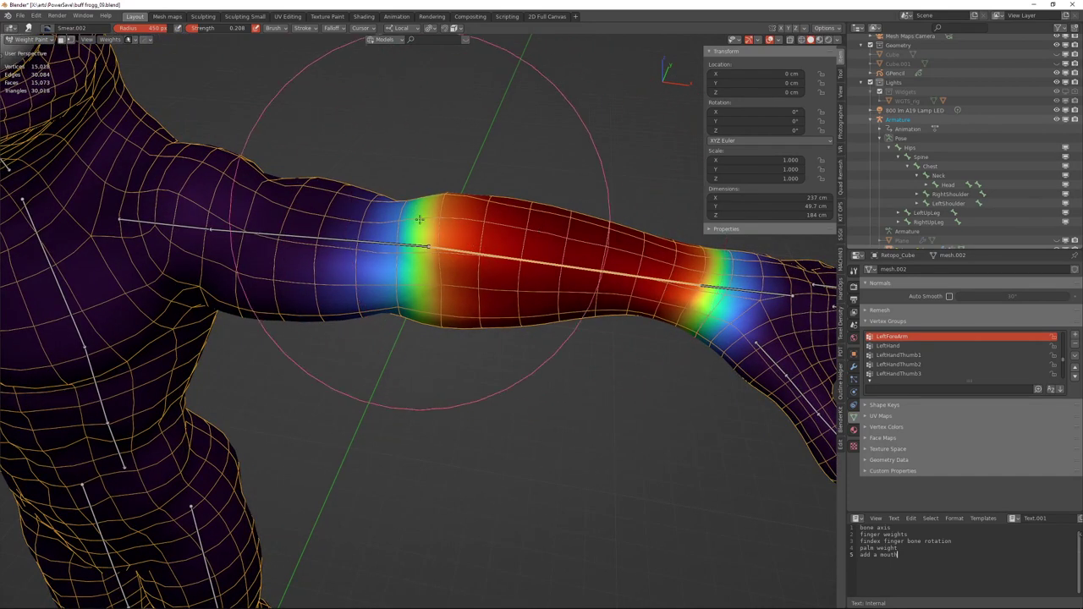
pyautogui.press('r')
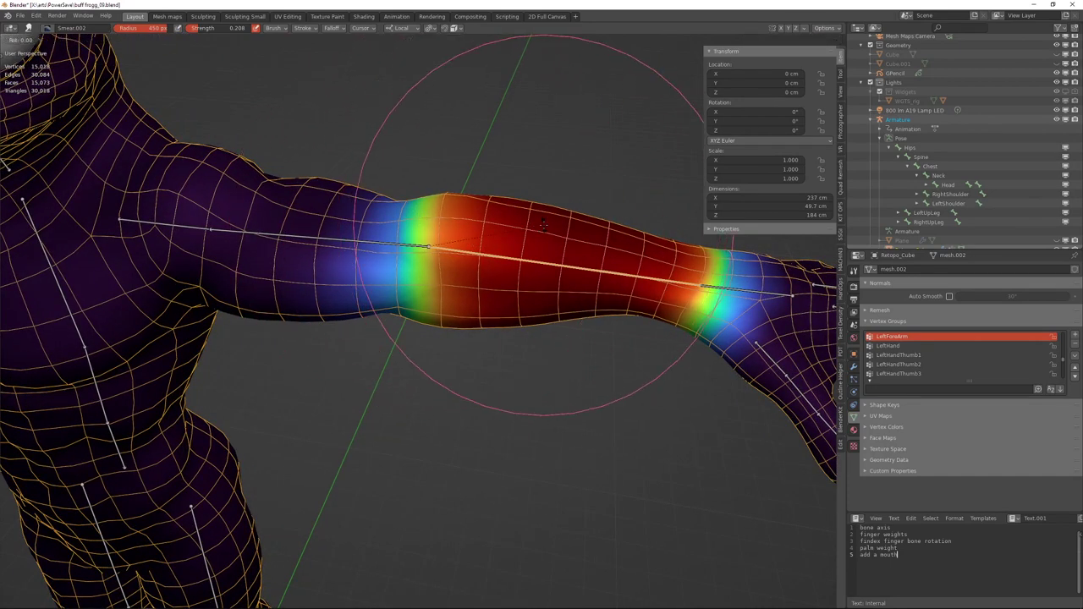
pyautogui.press('x')
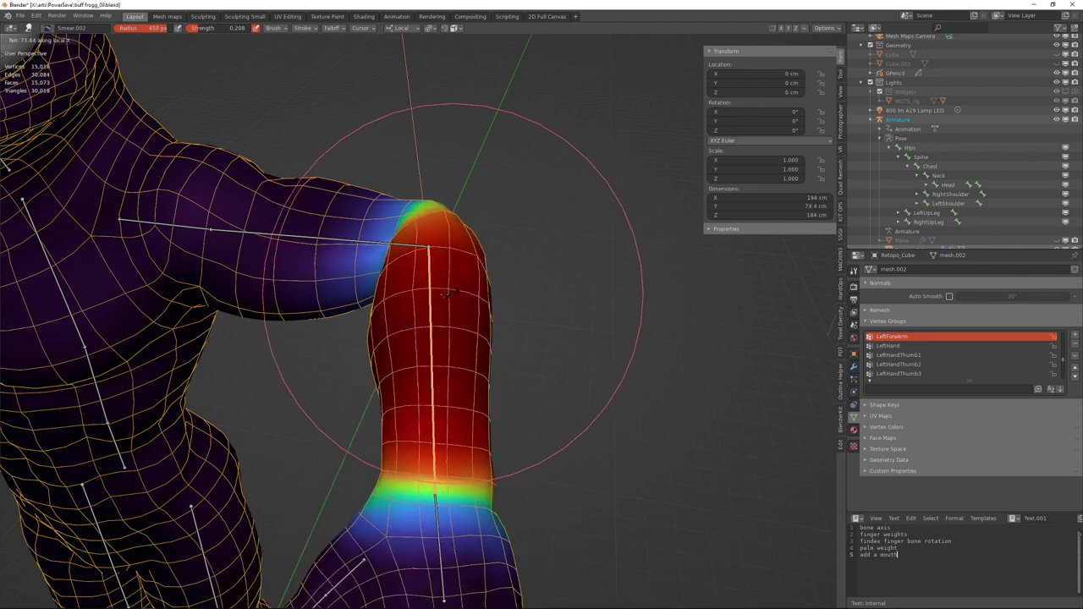
pyautogui.rightClick(600, 276)
pyautogui.moveTo(600, 276); pyautogui.dragTo(494, 254, button='middle')
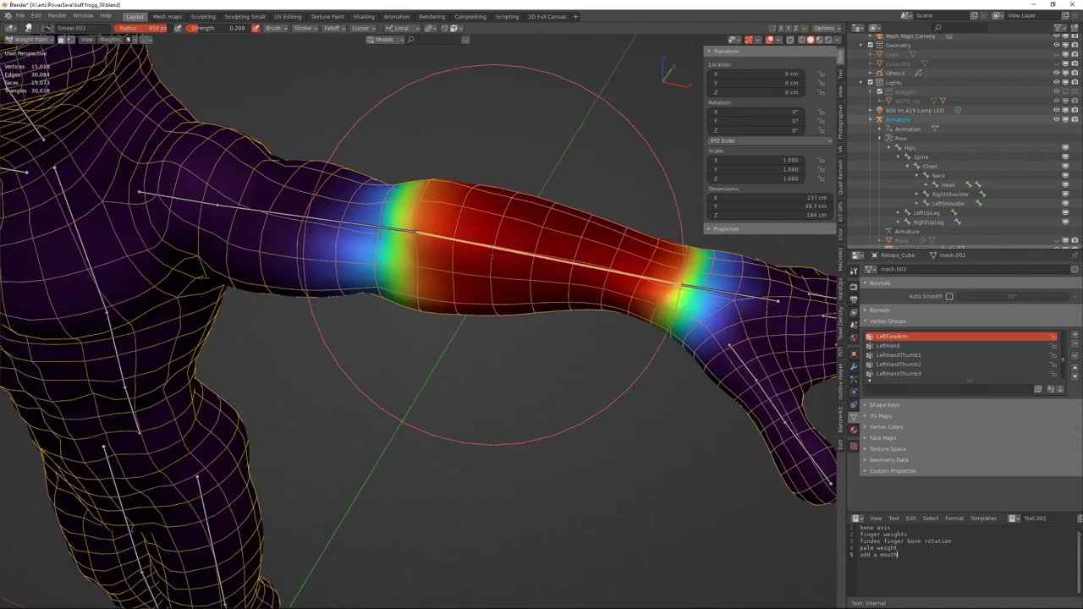
pyautogui.keyDown('shift'); pyautogui.moveTo(592, 255); pyautogui.dragTo(490, 239, button='middle'); pyautogui.keyUp('shift')
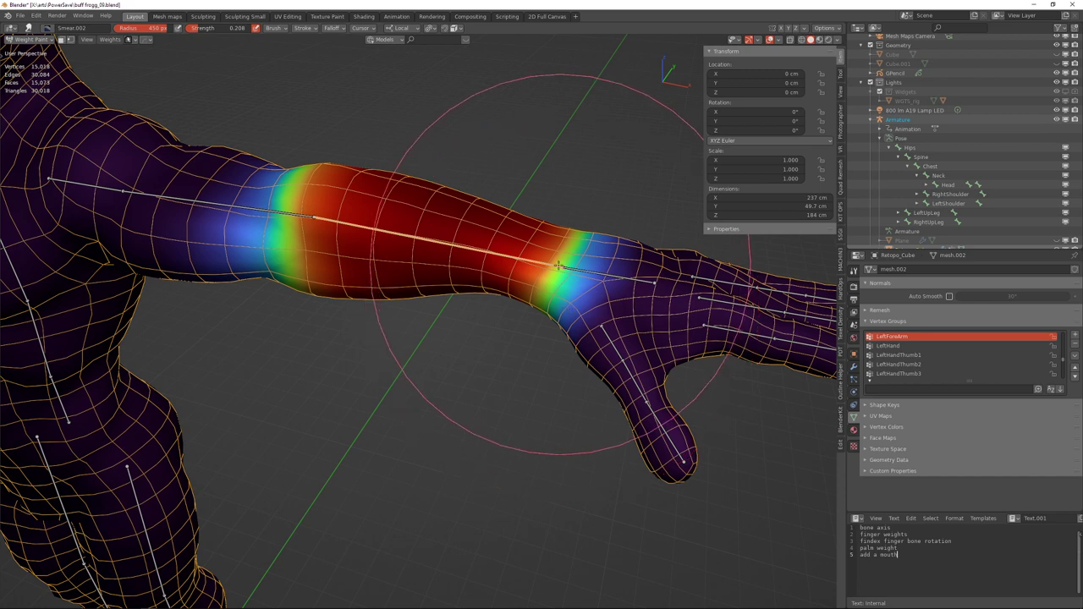
pyautogui.moveTo(459, 279)
pyautogui.mouseDown(button='middle')
pyautogui.moveTo(518, 307)
pyautogui.moveTo(453, 363)
pyautogui.mouseUp(button='middle')
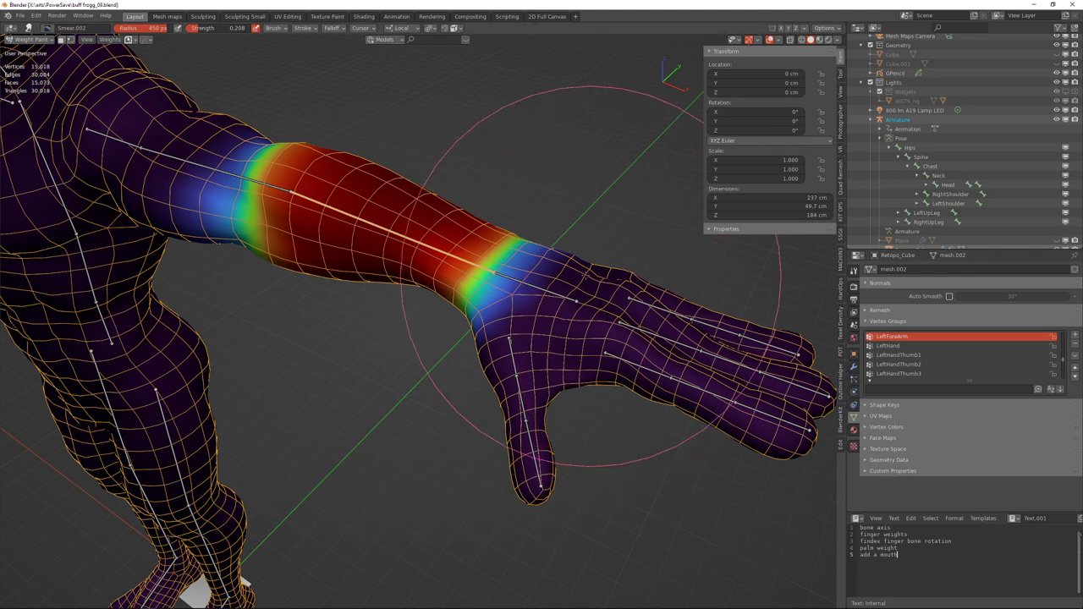
# Switch to editing the frog armature, select the left hand bone and turn on the Axes display for the bones.
pyautogui.press('Tab')
pyautogui.click(459, 257)
pyautogui.press('Tab')
pyautogui.moveTo(604, 295); pyautogui.dragTo(609, 298, button='middle')
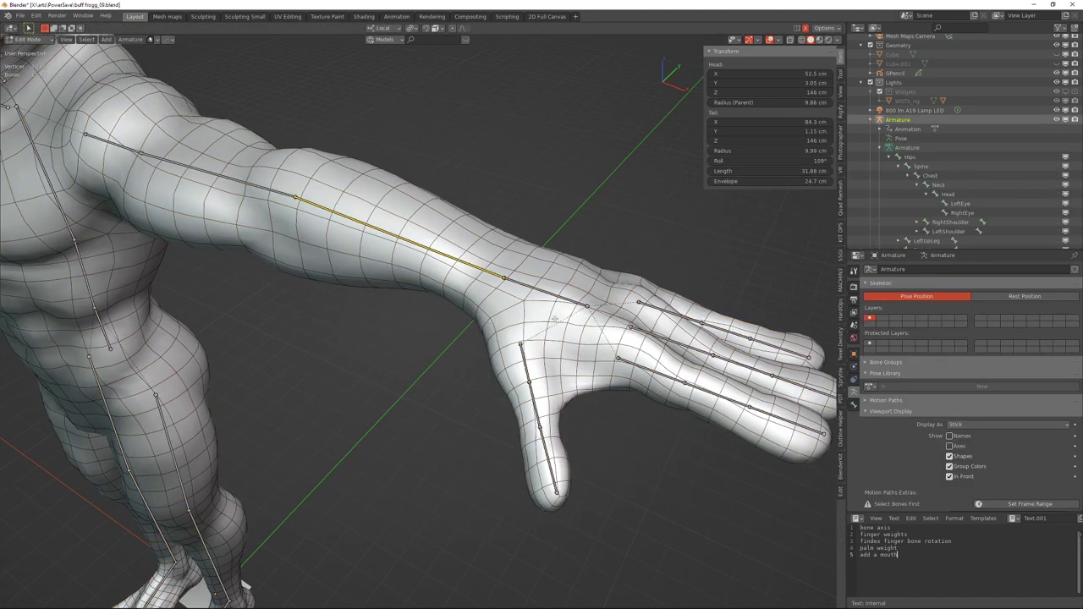
pyautogui.click(544, 283)
pyautogui.scroll(-2, 903, 421)
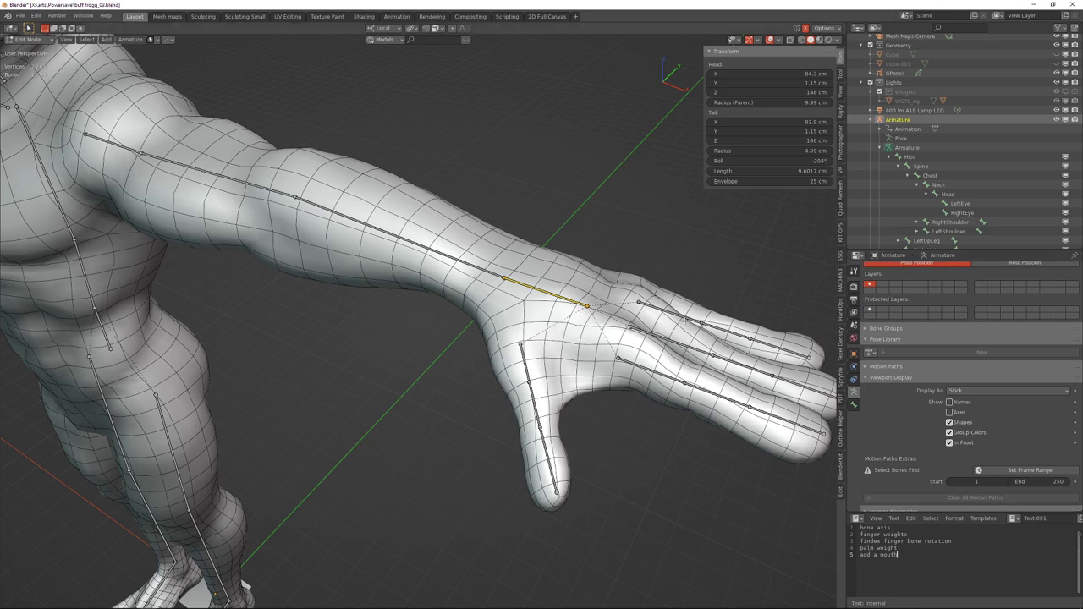
pyautogui.click(950, 412)
pyautogui.moveTo(546, 254); pyautogui.dragTo(468, 264, button='middle')
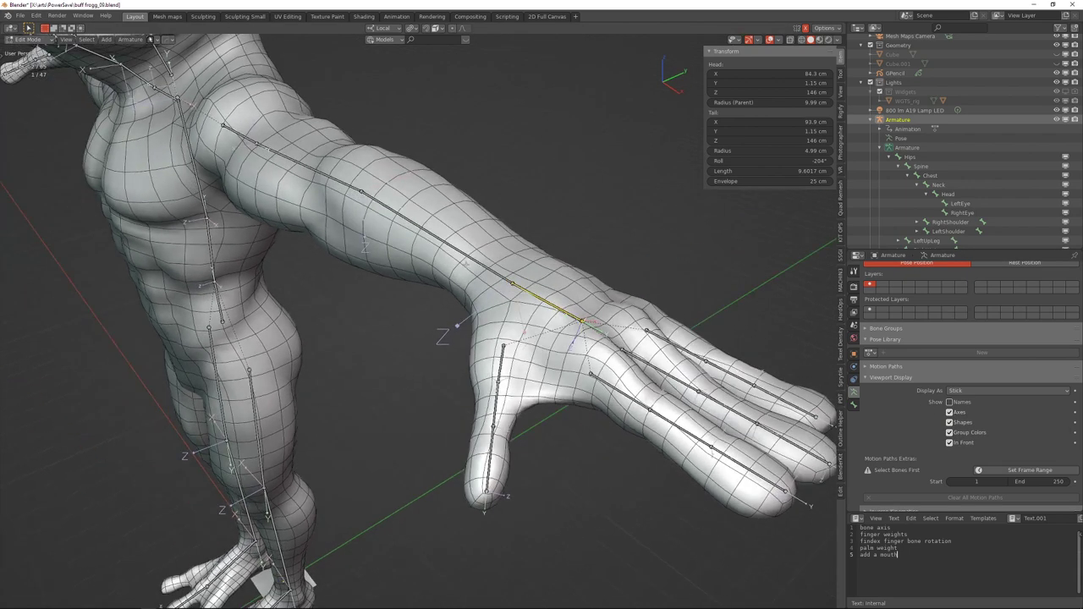
# Isolate the frog armature in local view and select the left forearm bone in Edit Mode.
pyautogui.click(470, 263)
pyautogui.press('Tab')
pyautogui.click(559, 265)
pyautogui.moveTo(560, 265); pyautogui.dragTo(532, 273, button='middle')
pyautogui.press('f')
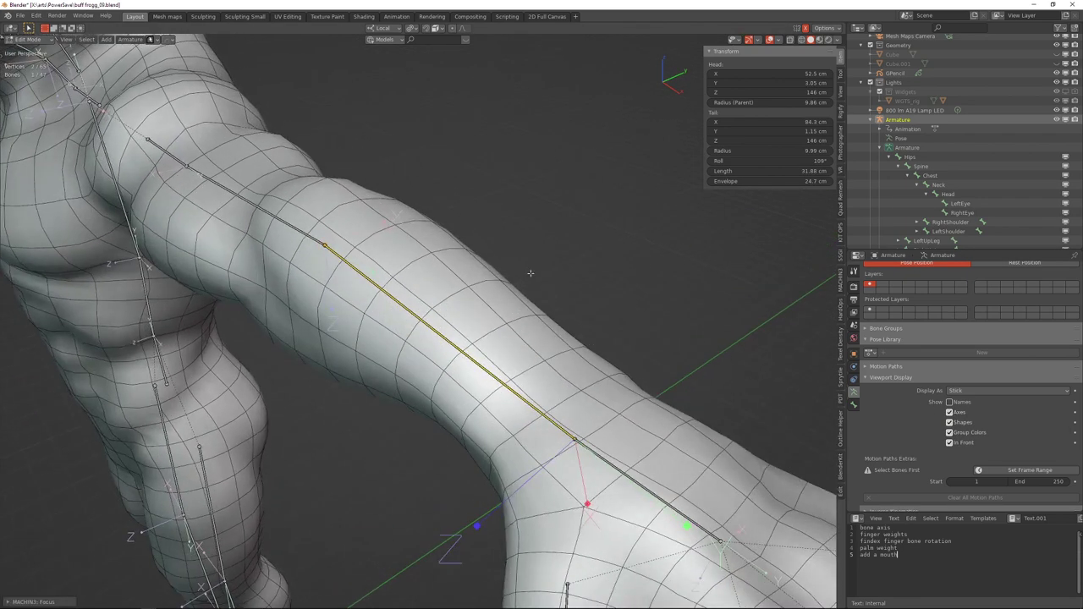
pyautogui.press('Tab')
pyautogui.click(431, 280)
pyautogui.hotkey('ctrl', 'f')
pyautogui.press('Tab')
pyautogui.click(463, 303)
pyautogui.moveTo(568, 406); pyautogui.dragTo(500, 318, button='middle')
pyautogui.moveTo(408, 185); pyautogui.dragTo(393, 247, button='middle')
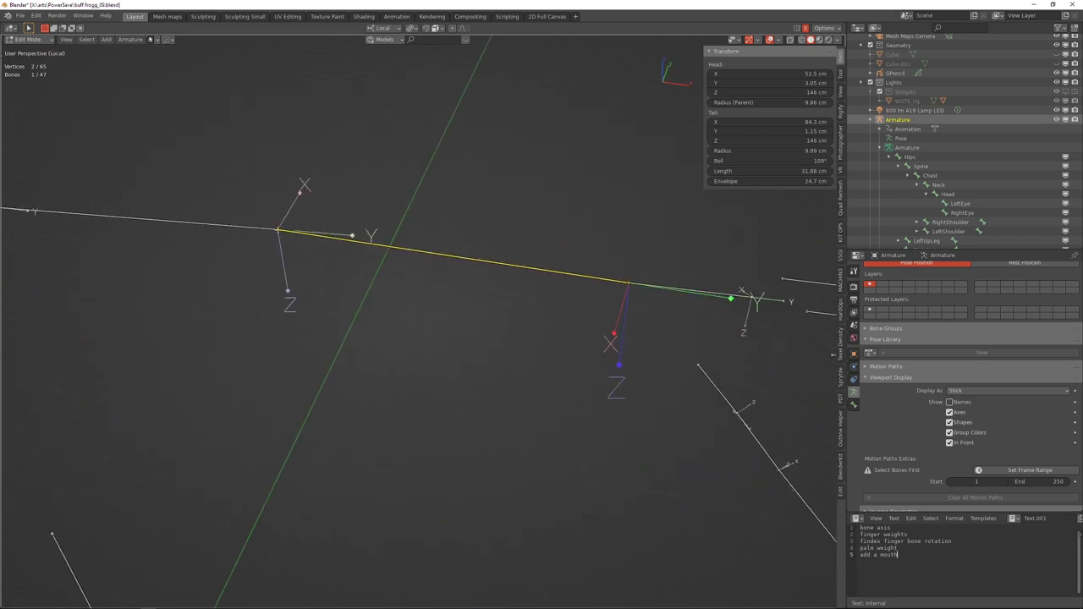
# Adjust the left forearm bone's roll to about 96°, checking its axes against the upper arm and hand bones.
pyautogui.rightClick(484, 256)
pyautogui.moveTo(278, 227); pyautogui.dragTo(488, 259, button='middle')
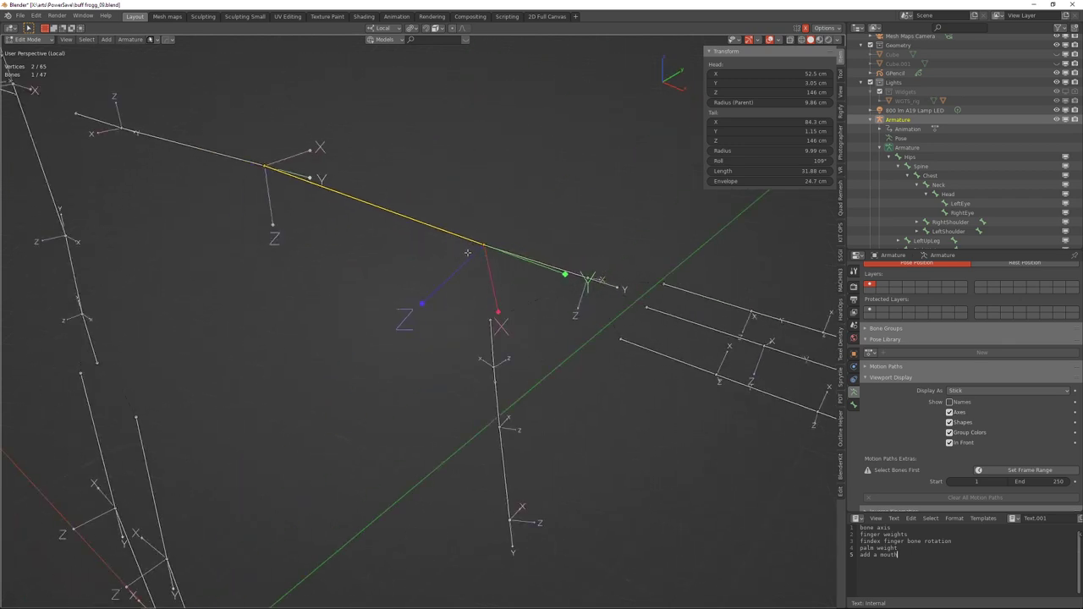
pyautogui.moveTo(461, 302)
pyautogui.mouseDown(button='middle')
pyautogui.moveTo(474, 312)
pyautogui.moveTo(454, 321)
pyautogui.mouseUp(button='middle')
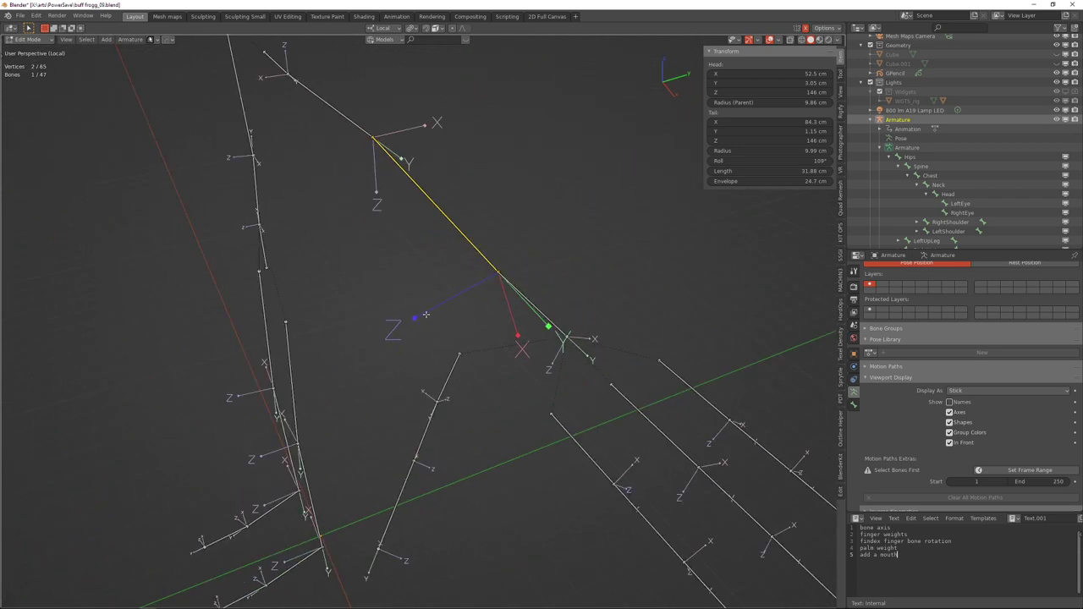
pyautogui.keyDown('shift'); pyautogui.moveTo(464, 240); pyautogui.dragTo(593, 241, button='middle'); pyautogui.keyUp('shift')
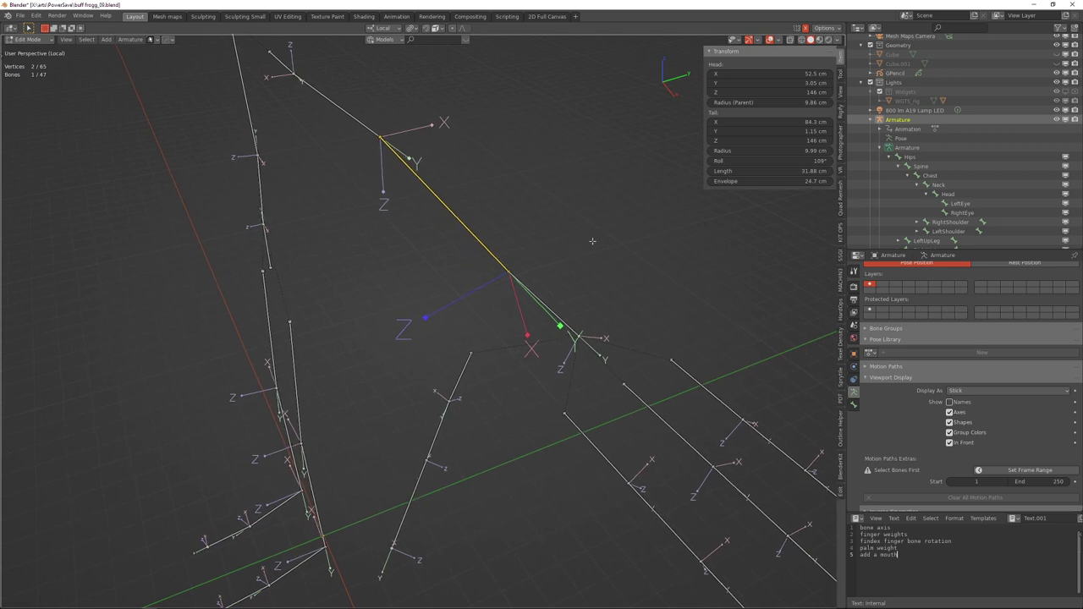
pyautogui.hotkey('ctrl', 'r')
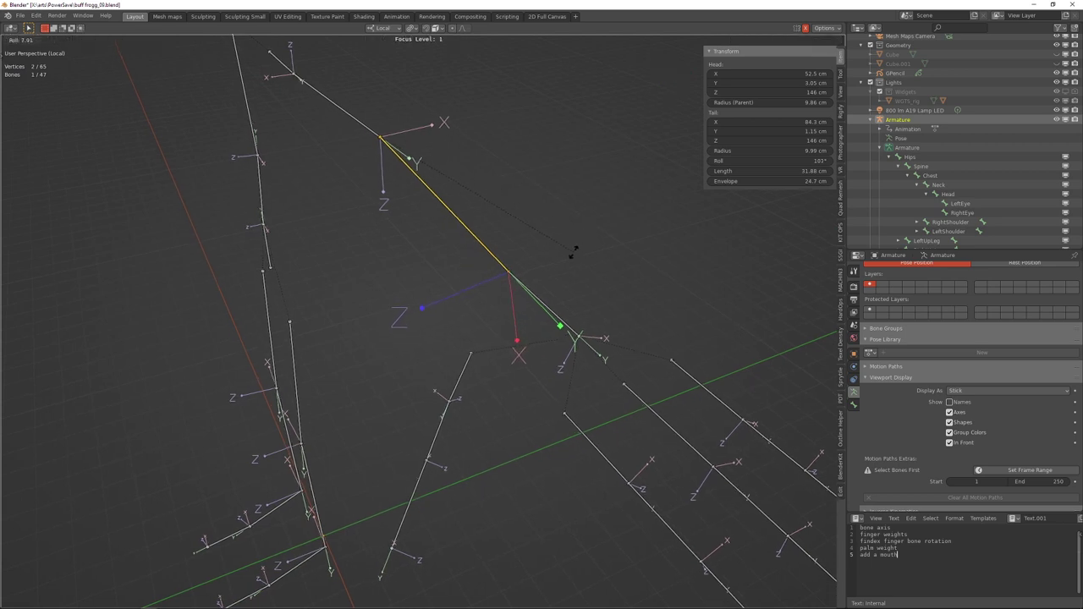
pyautogui.click(568, 258)
pyautogui.moveTo(464, 249)
pyautogui.mouseDown(button='middle')
pyautogui.moveTo(510, 262)
pyautogui.moveTo(488, 316)
pyautogui.moveTo(501, 329)
pyautogui.mouseUp(button='middle')
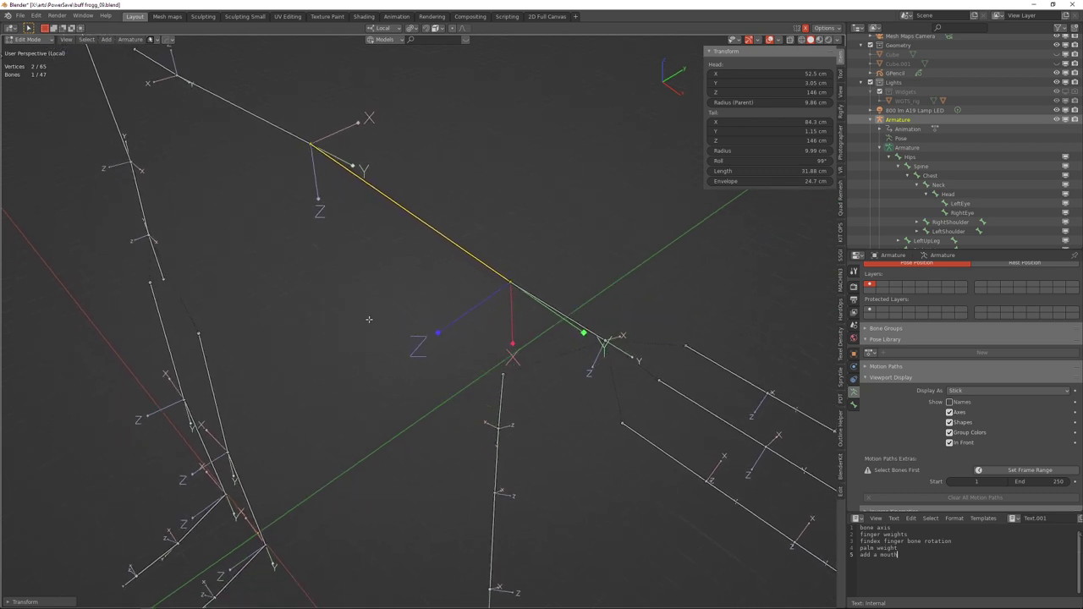
pyautogui.moveTo(274, 323); pyautogui.dragTo(534, 274, button='middle')
pyautogui.hotkey('ctrl', 'r')
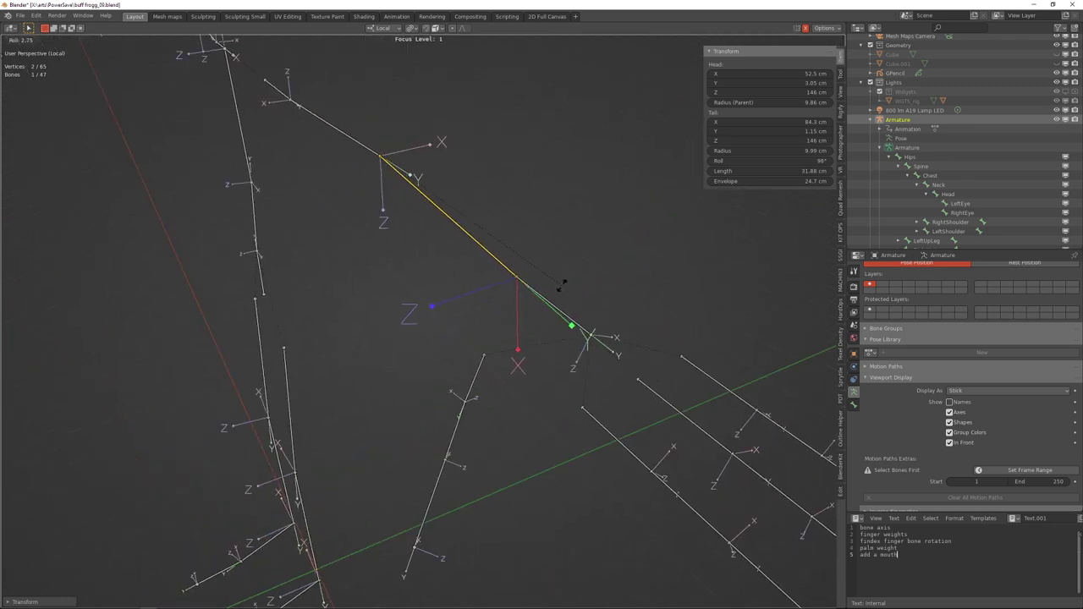
pyautogui.click(562, 287)
pyautogui.moveTo(471, 297); pyautogui.dragTo(504, 232, button='middle')
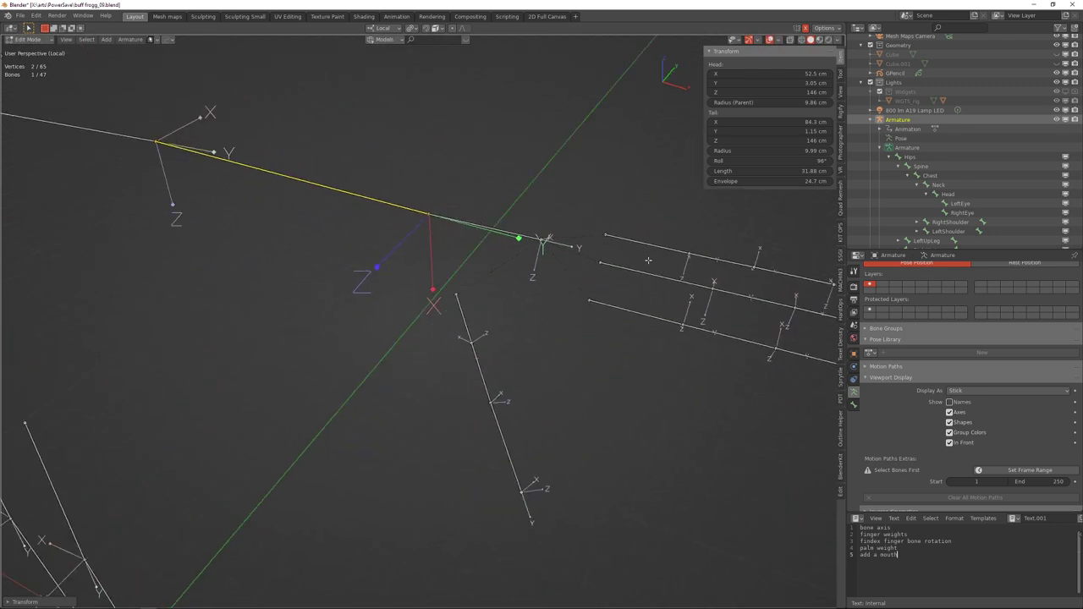
pyautogui.moveTo(648, 261); pyautogui.dragTo(412, 183, button='middle')
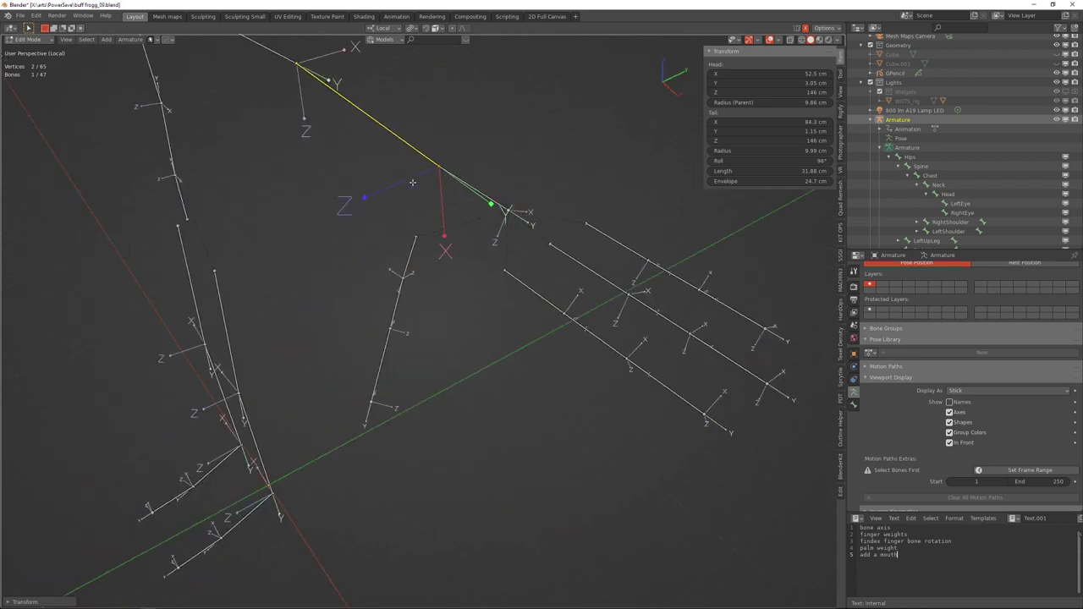
# Roll the first bone of the left thumb by about 55°.
pyautogui.moveTo(557, 275); pyautogui.dragTo(436, 228, button='middle')
pyautogui.click(433, 250)
pyautogui.scroll(3, 433, 249)
pyautogui.hotkey('ctrl', 'r')
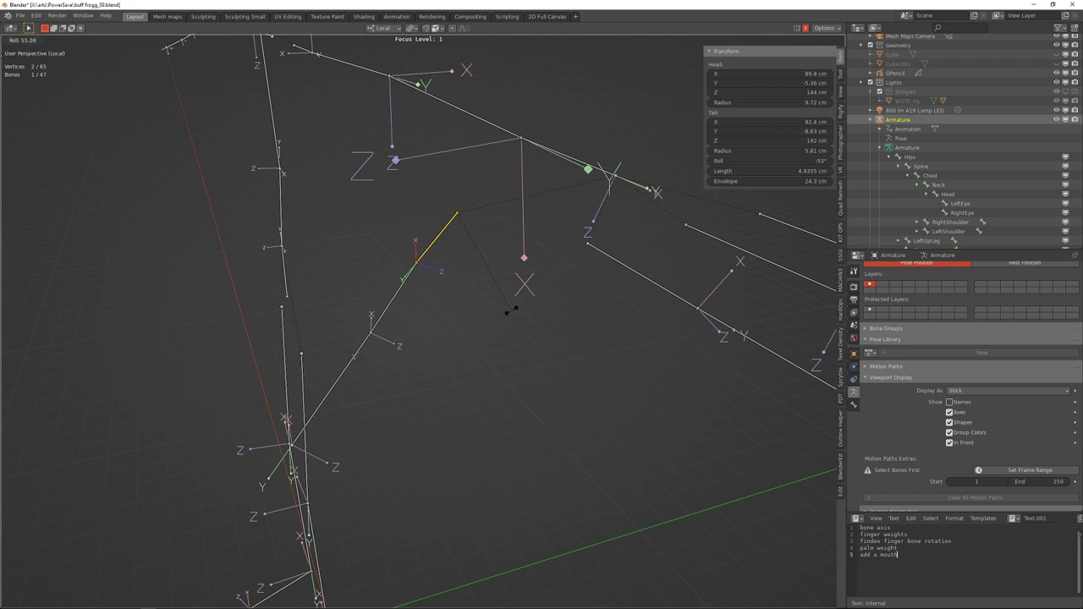
pyautogui.click(509, 310)
pyautogui.moveTo(410, 212); pyautogui.dragTo(398, 222, button='middle')
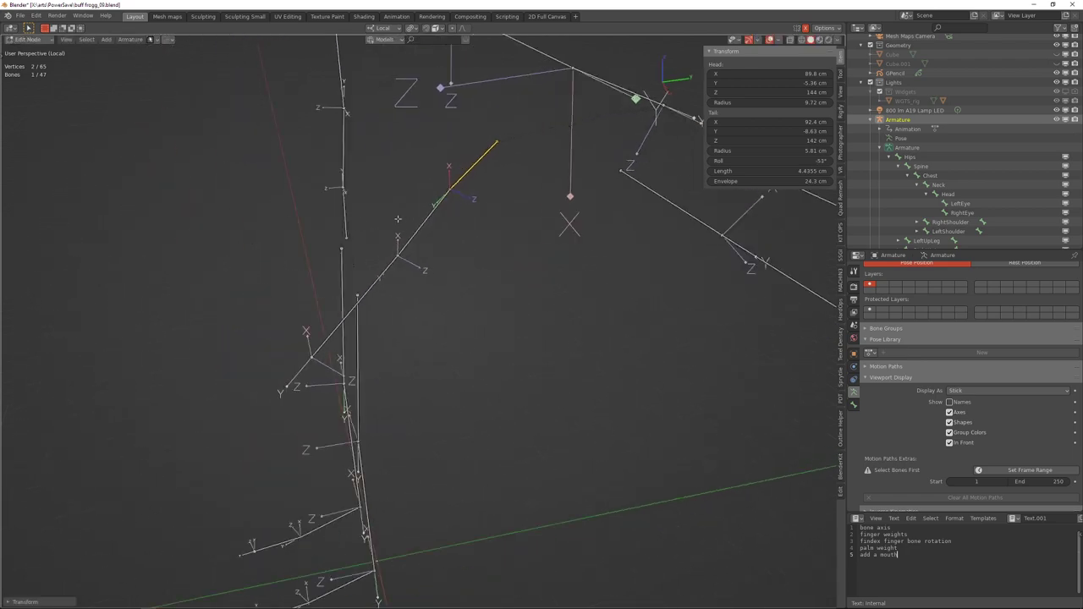
# Roll the first bone of the left index finger so its X axis points sideways across the hand.
pyautogui.scroll(-2, 414, 212)
pyautogui.keyDown('shift'); pyautogui.moveTo(508, 203); pyautogui.dragTo(432, 206, button='middle'); pyautogui.keyUp('shift')
pyautogui.click(435, 211)
pyautogui.scroll(3, 448, 211)
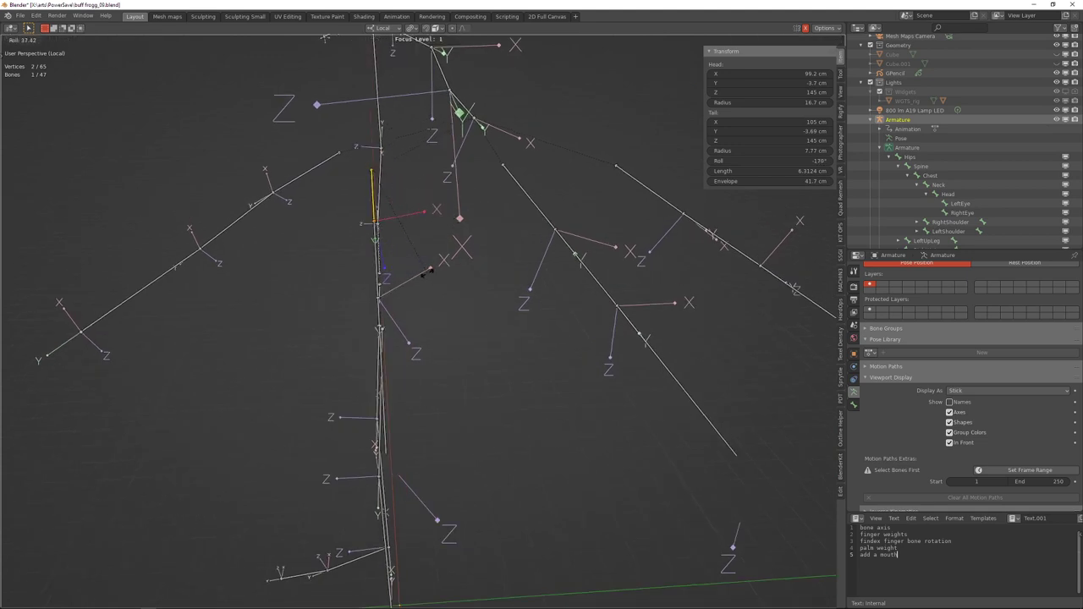
pyautogui.click(418, 286)
pyautogui.moveTo(403, 273); pyautogui.dragTo(419, 261, button='middle')
# Roll the second and third bones of the left index finger to align their axes with the first bone.
pyautogui.click(388, 245)
pyautogui.hotkey('ctrl', 'r')
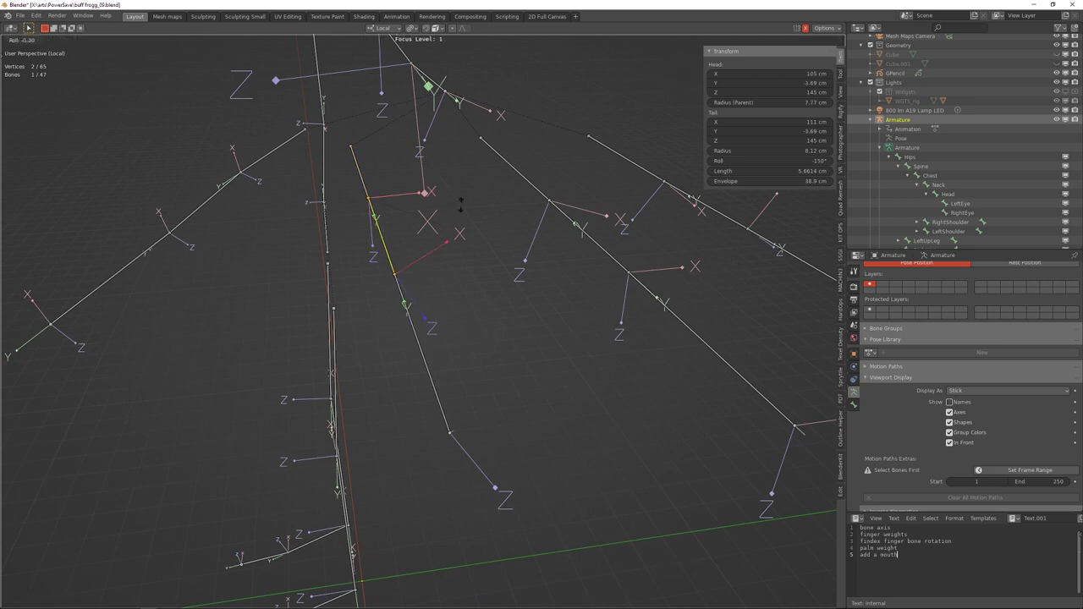
pyautogui.click(471, 257)
pyautogui.scroll(-2, 461, 262)
pyautogui.click(410, 289)
pyautogui.hotkey('ctrl', 'r')
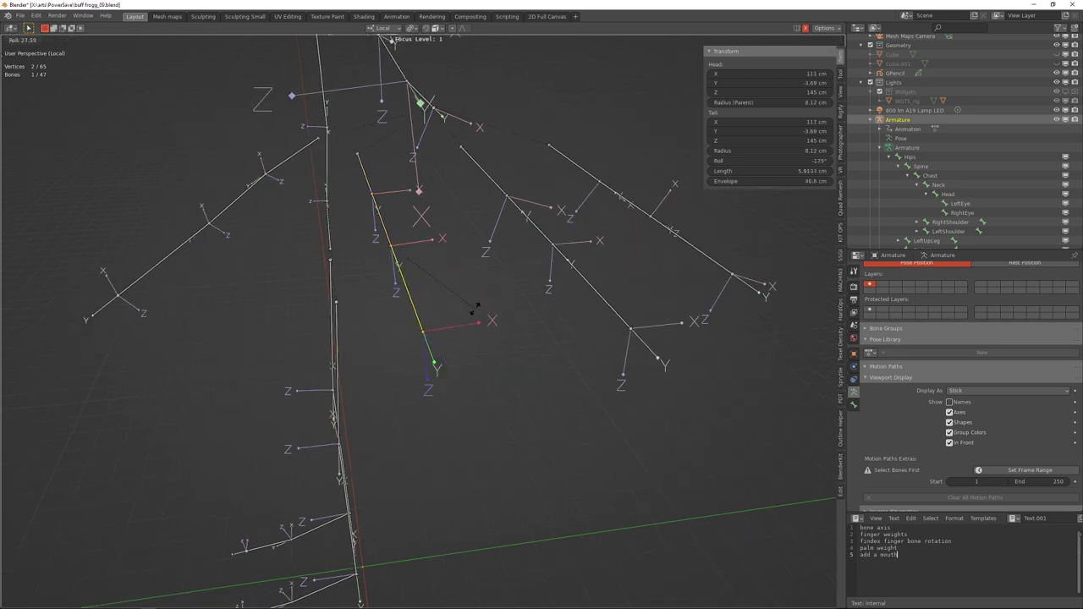
pyautogui.click(493, 320)
# Roll the first bone of the left hand's middle finger so its X axis matches the bones further along that finger.
pyautogui.moveTo(491, 270); pyautogui.dragTo(474, 264, button='middle')
pyautogui.click(448, 199)
pyautogui.hotkey('ctrl', 'r')
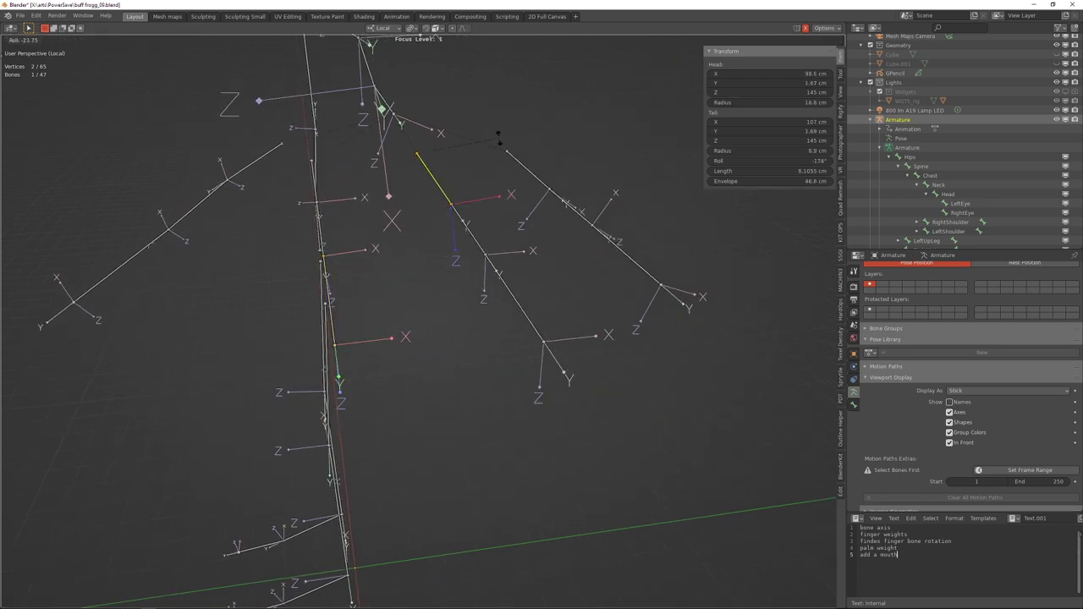
pyautogui.click(498, 135)
# Roll the first and last bones of the left hand's outermost finger into line, giving the last one about 185°.
pyautogui.moveTo(607, 241); pyautogui.dragTo(525, 241, button='middle')
pyautogui.click(547, 273)
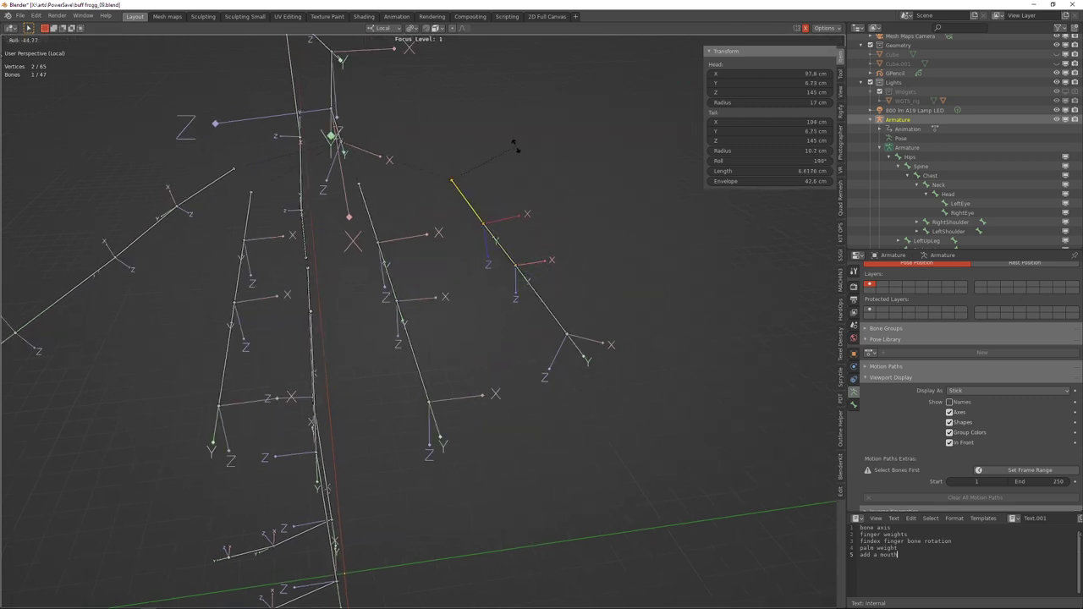
pyautogui.click(536, 247)
pyautogui.click(541, 309)
pyautogui.hotkey('ctrl', 'r')
pyautogui.click(610, 259)
# Leave Edit Mode and local view to bring the frog mesh back around the armature.
pyautogui.moveTo(457, 262); pyautogui.dragTo(496, 275, button='middle')
pyautogui.scroll(-4, 464, 201)
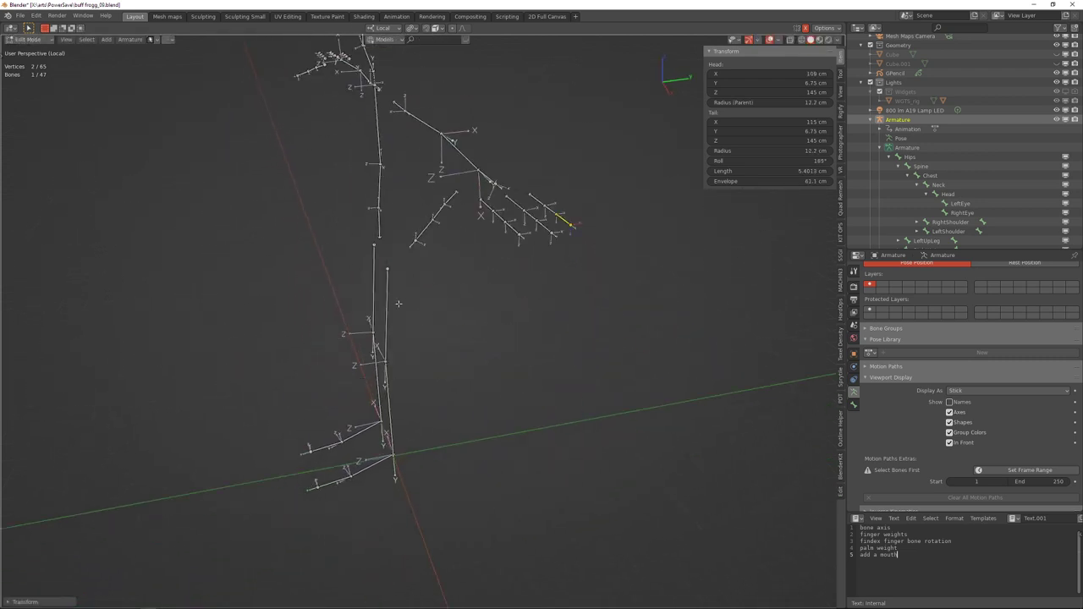
pyautogui.moveTo(360, 307); pyautogui.dragTo(384, 315, button='middle')
pyautogui.moveTo(479, 236); pyautogui.dragTo(413, 290, button='middle')
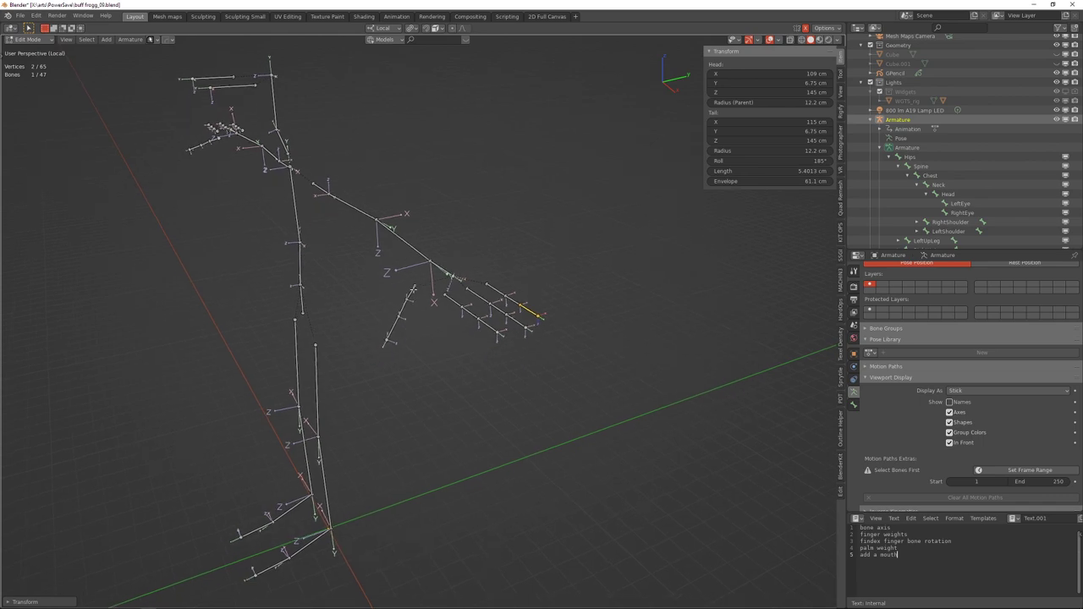
pyautogui.press('Tab')
pyautogui.press('/')
pyautogui.scroll(3, 434, 273)
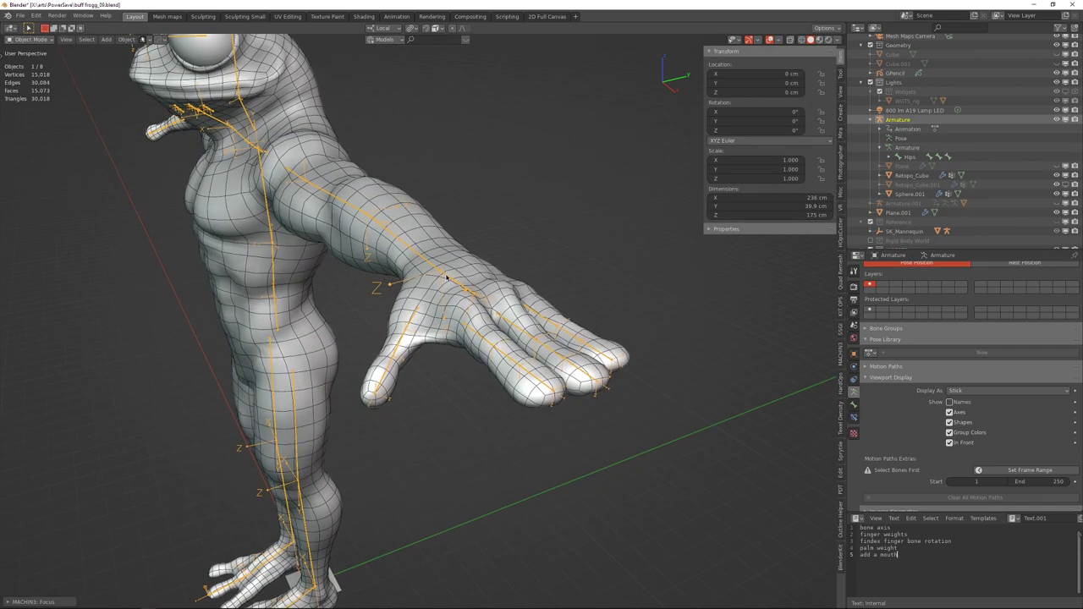
# Select the armature with the frog mesh, enter Weight Paint mode and show the left hand bone's weights.
pyautogui.click(447, 277)
pyautogui.click(447, 277)
pyautogui.click(446, 328)
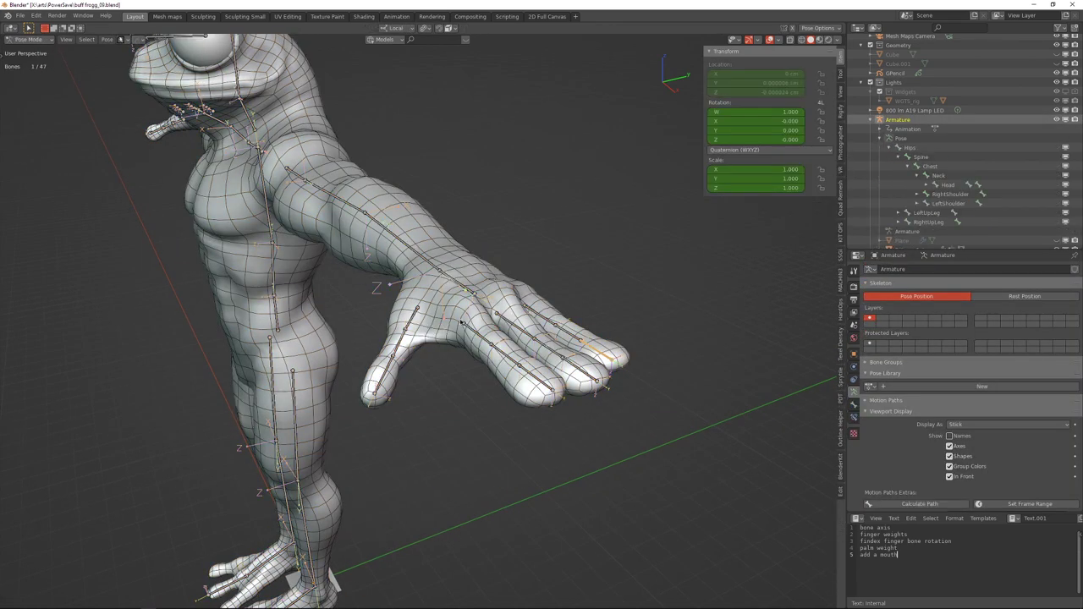
pyautogui.click(483, 280)
pyautogui.press('Tab')
pyautogui.click(458, 260)
pyautogui.moveTo(480, 299)
pyautogui.keyDown('shift'); pyautogui.mouseDown(button='middle')
pyautogui.moveTo(457, 244)
pyautogui.moveTo(539, 209)
pyautogui.moveTo(561, 224)
pyautogui.moveTo(498, 230)
pyautogui.moveTo(492, 246)
pyautogui.mouseUp(button='middle'); pyautogui.keyUp('shift')
pyautogui.keyDown('ctrl'); pyautogui.click(433, 254); pyautogui.keyUp('ctrl')
# Test the wrist deformation by rotating the left hand bone about its local X axis, checking that the transform orientation is Local.
pyautogui.scroll(4, 433, 252)
pyautogui.press('r')
pyautogui.press('x')
pyautogui.rightClick(518, 241)
pyautogui.click(408, 29)
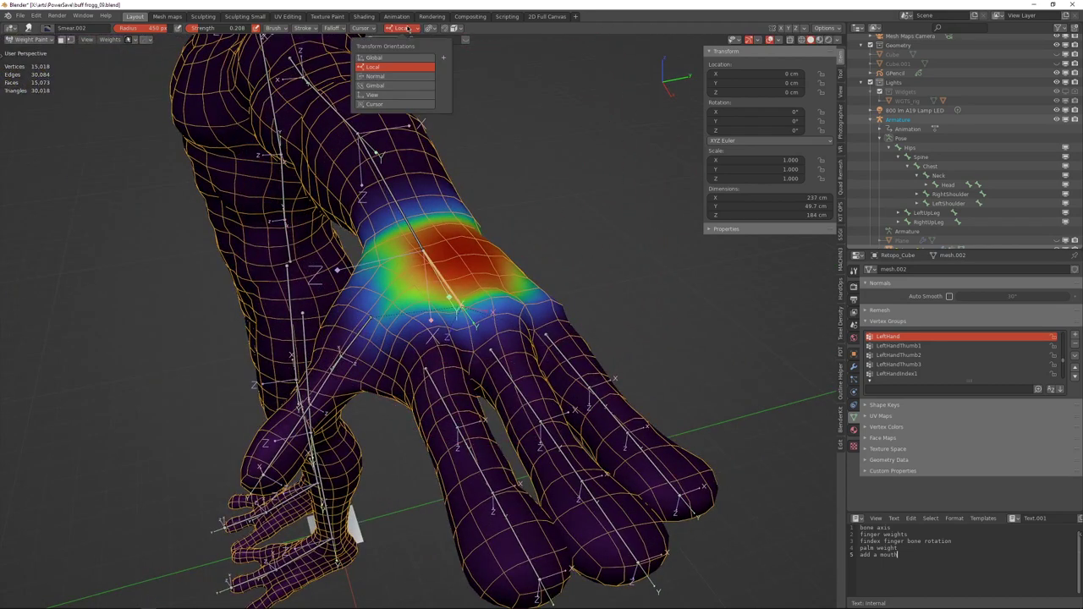
pyautogui.click(407, 29)
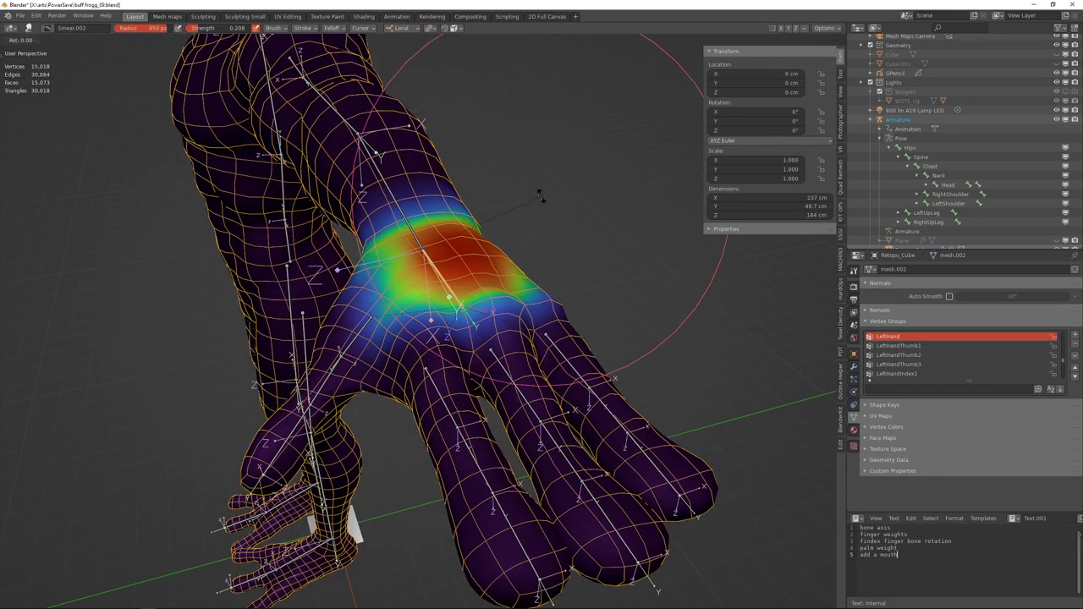
pyautogui.press('x')
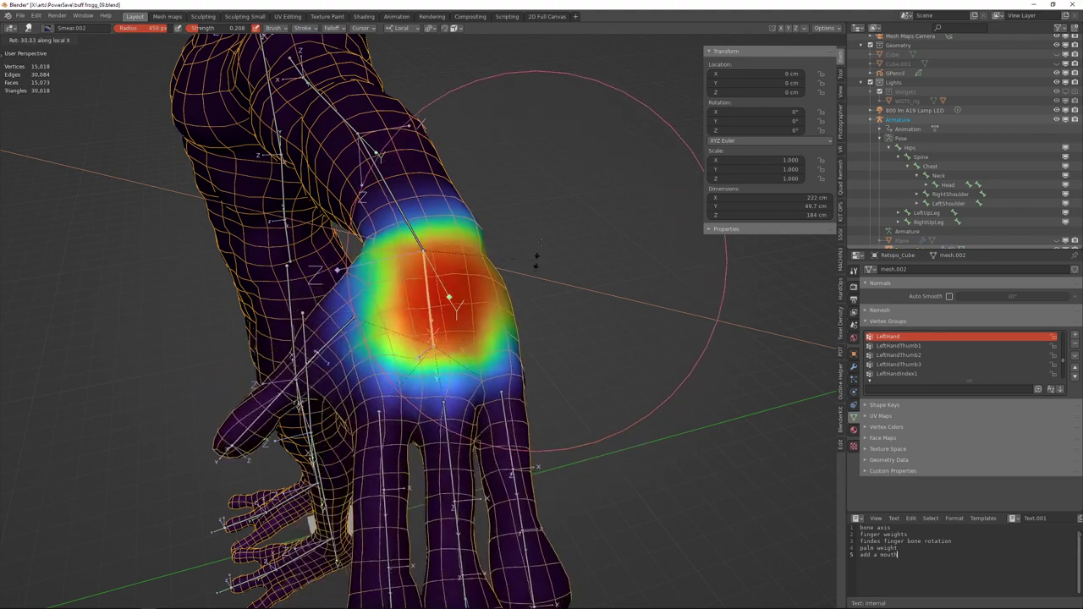
pyautogui.click(545, 185)
# Return to the armature's Edit Mode and adjust the left hand bone's roll to about -175°.
pyautogui.moveTo(440, 186); pyautogui.dragTo(503, 276, button='middle')
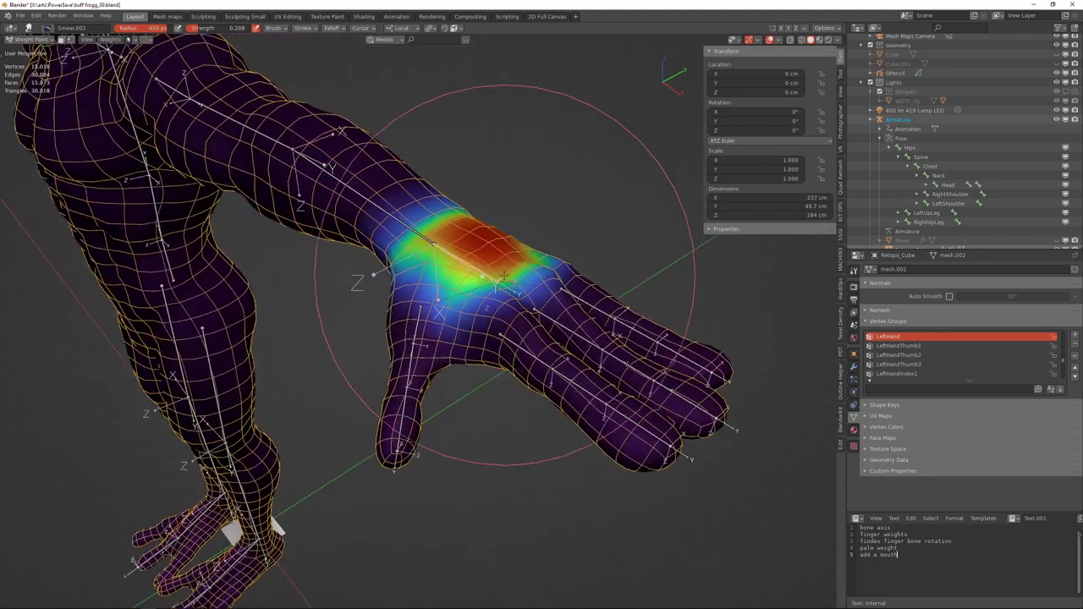
pyautogui.hotkey('ctrl', 'Tab')
pyautogui.click(502, 237)
pyautogui.click(454, 257)
pyautogui.press('Tab')
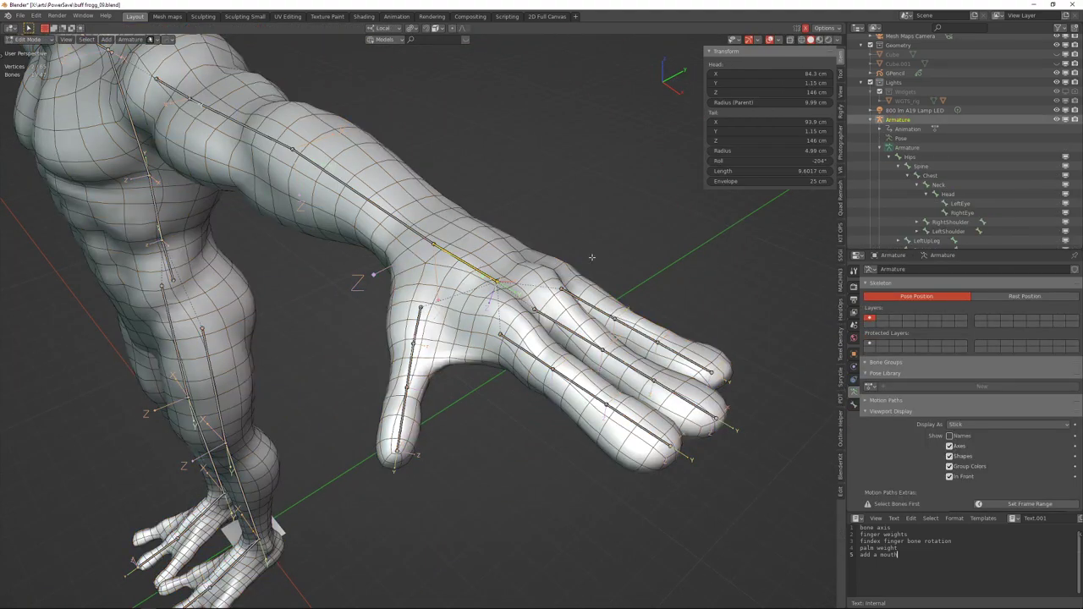
pyautogui.scroll(3, 526, 235)
pyautogui.hotkey('ctrl', 'r')
pyautogui.keyDown('shift'); pyautogui.moveTo(548, 231); pyautogui.dragTo(510, 242, button='middle'); pyautogui.keyUp('shift')
pyautogui.click(508, 217)
pyautogui.hotkey('ctrl', 'r')
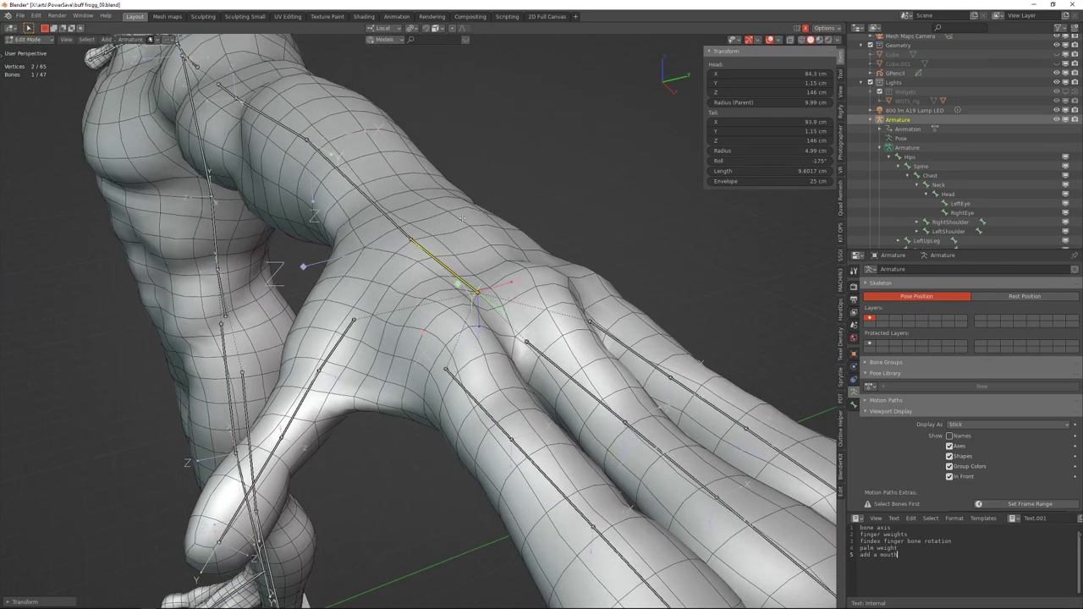
# Leave armature editing and return the frog mesh to Weight Paint mode with the left hand bone's weights shown.
pyautogui.scroll(-6, 463, 218)
pyautogui.hotkey('ctrl', 'Tab')
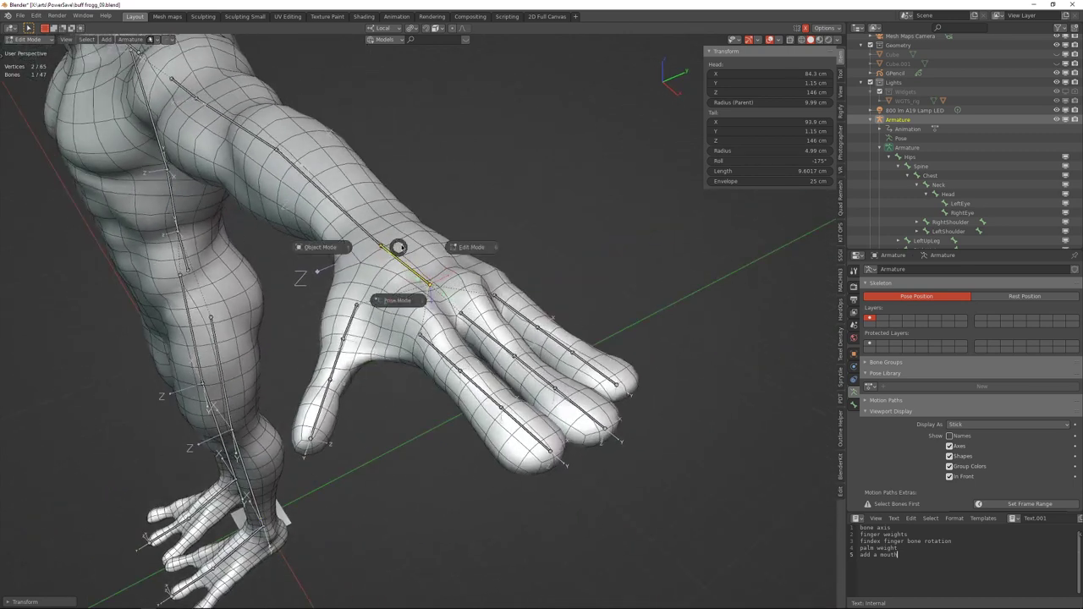
pyautogui.click(448, 329)
pyautogui.click(421, 251)
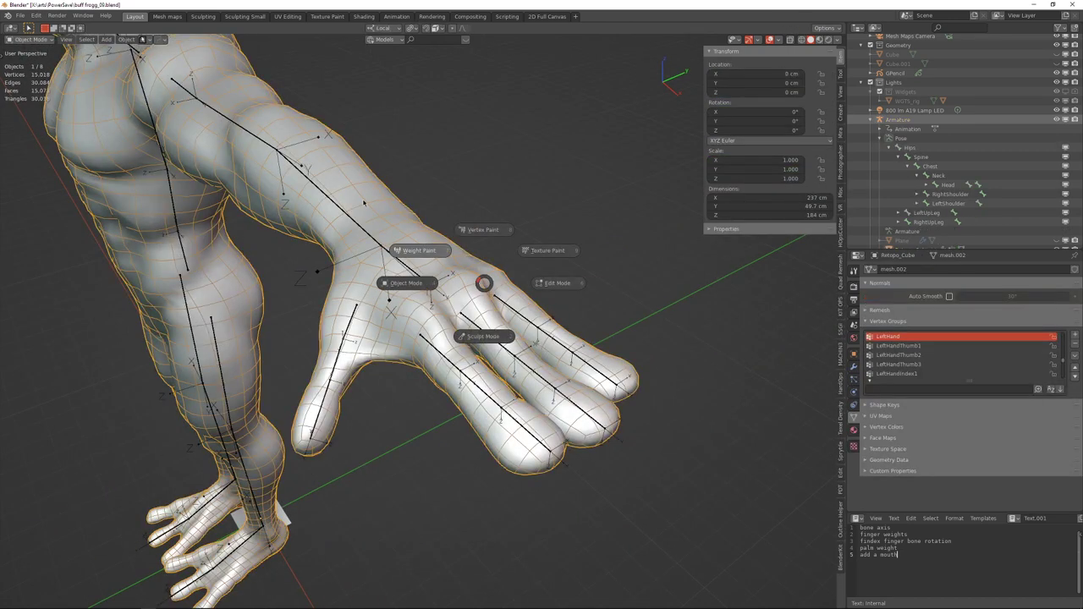
pyautogui.click(364, 203)
pyautogui.hotkey('ctrl', 'Tab')
pyautogui.click(407, 264)
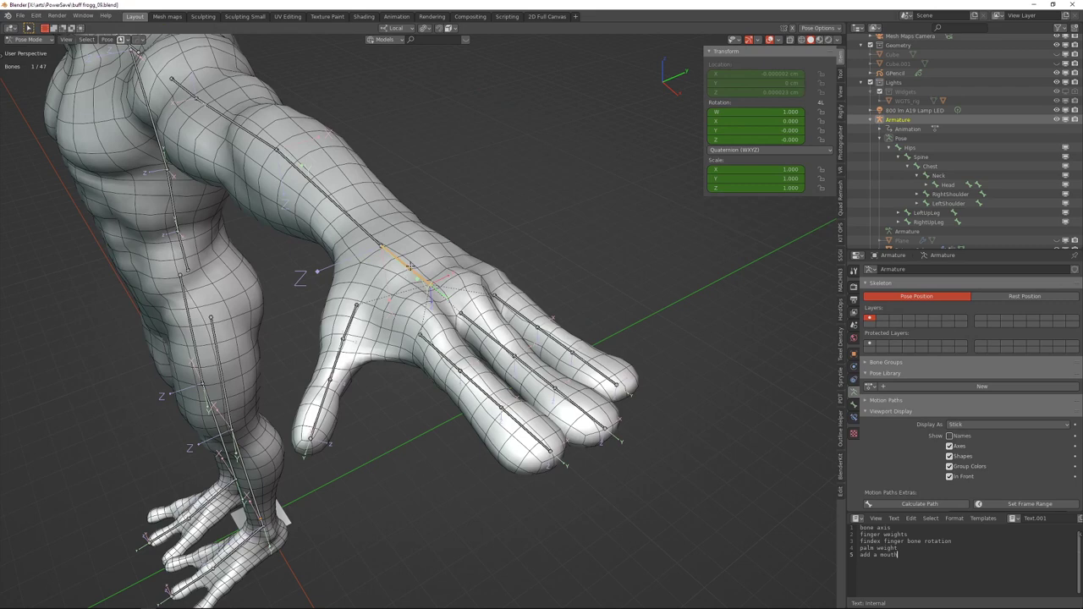
pyautogui.click(445, 254)
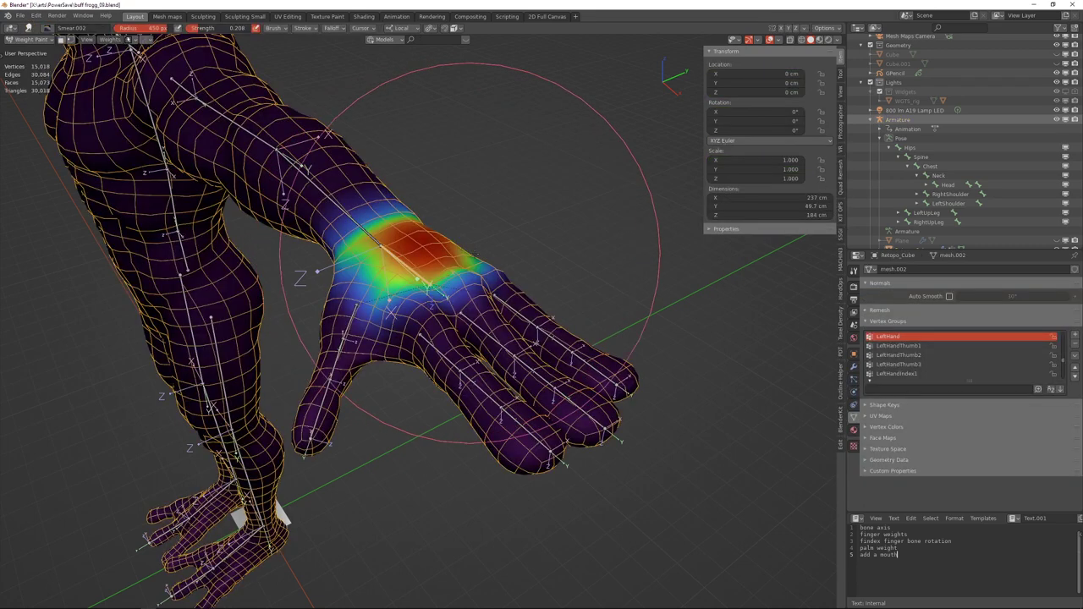
# Test the wrist deformation again by bending the left hand bone about its local X axis.
pyautogui.moveTo(473, 254); pyautogui.dragTo(493, 215, button='middle')
pyautogui.hotkey('ctrl', 'r')
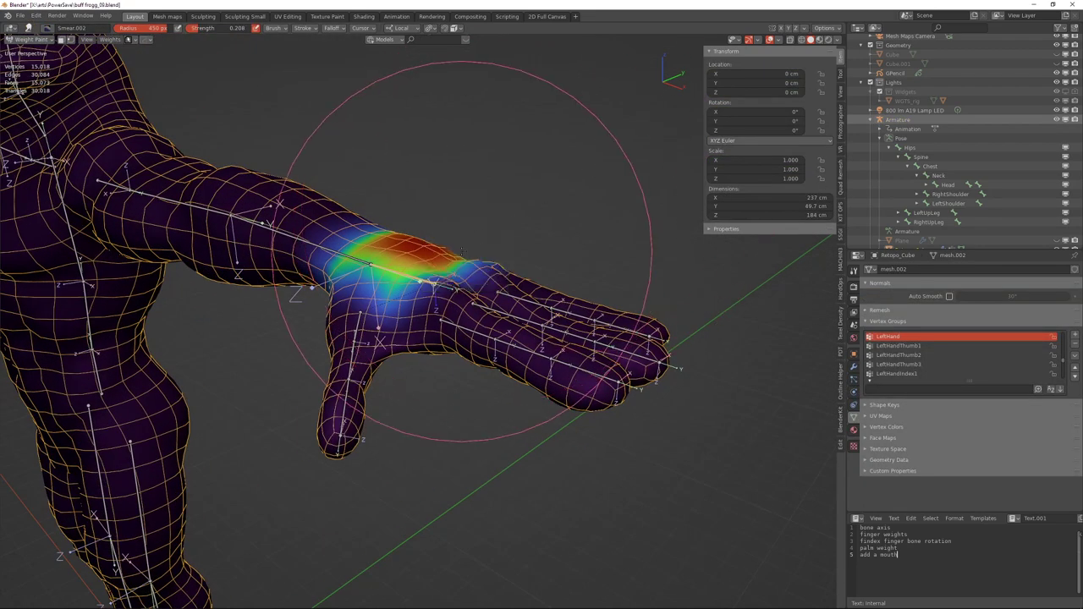
pyautogui.moveTo(536, 178); pyautogui.dragTo(474, 204, button='middle')
pyautogui.press('r')
pyautogui.press('x')
pyautogui.rightClick(463, 256)
pyautogui.press('r')
pyautogui.press('x')
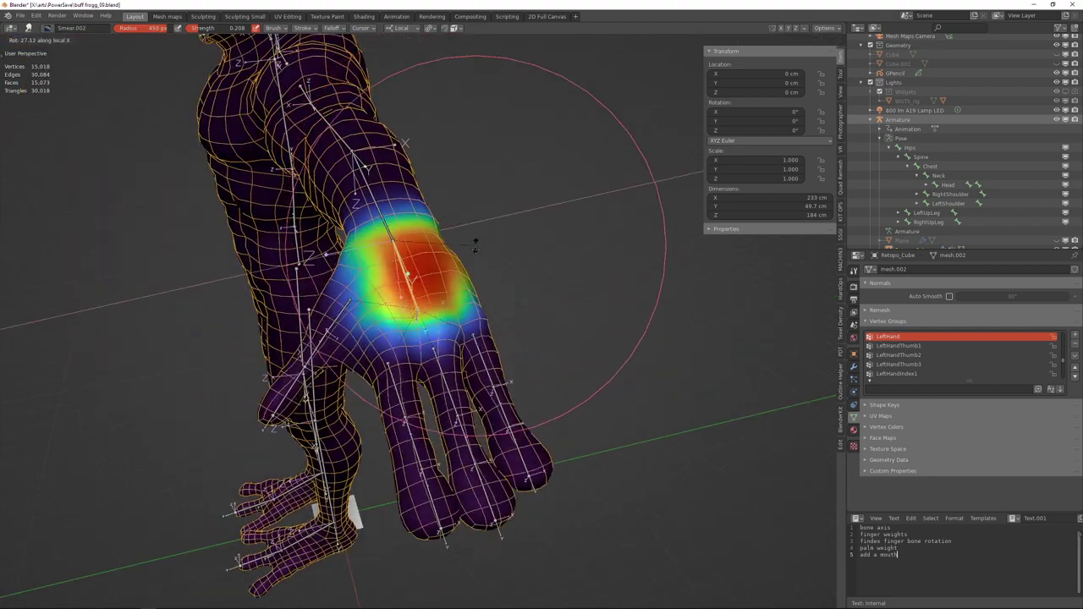
pyautogui.click(511, 244)
pyautogui.moveTo(426, 267); pyautogui.dragTo(472, 189, button='middle')
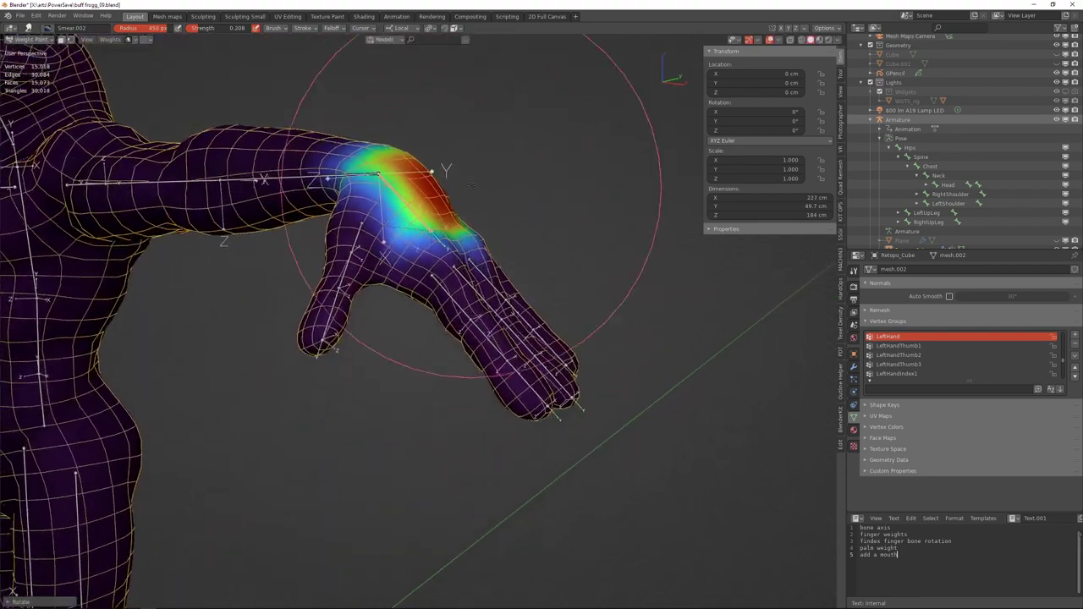
# Select the first left thumb bone and check its weights by rotating it back and forth about its local X axis.
pyautogui.keyDown('ctrl'); pyautogui.click(358, 236); pyautogui.keyUp('ctrl')
pyautogui.scroll(2, 423, 208)
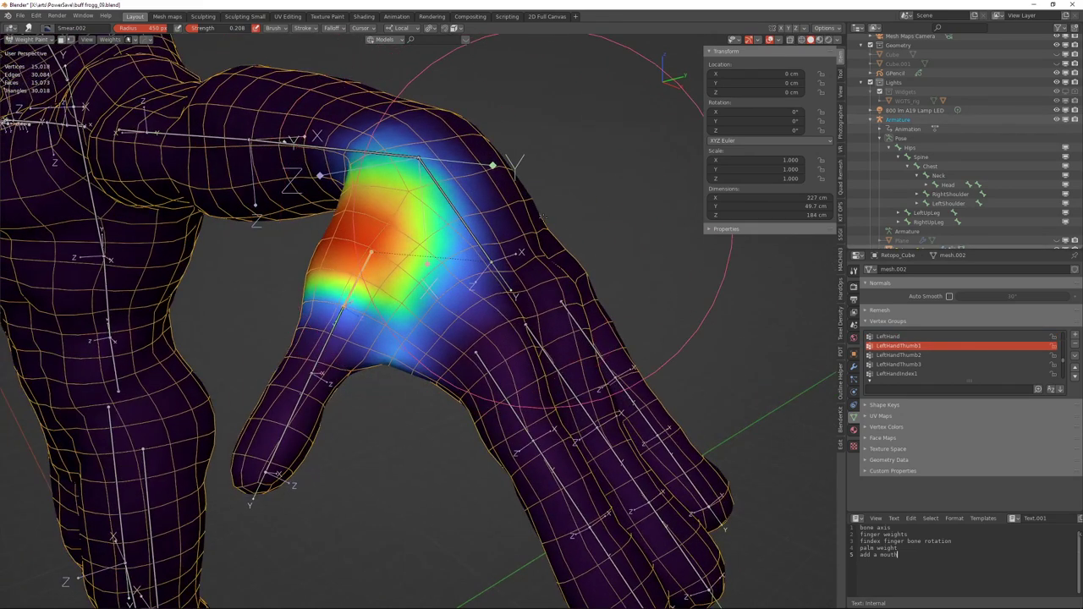
pyautogui.press('x')
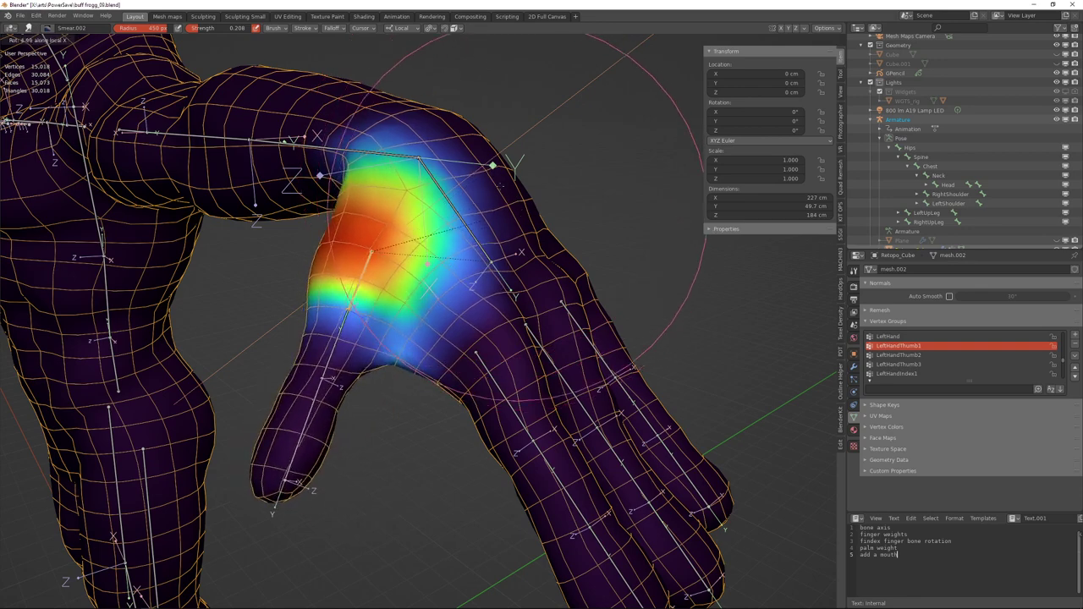
pyautogui.click(472, 159)
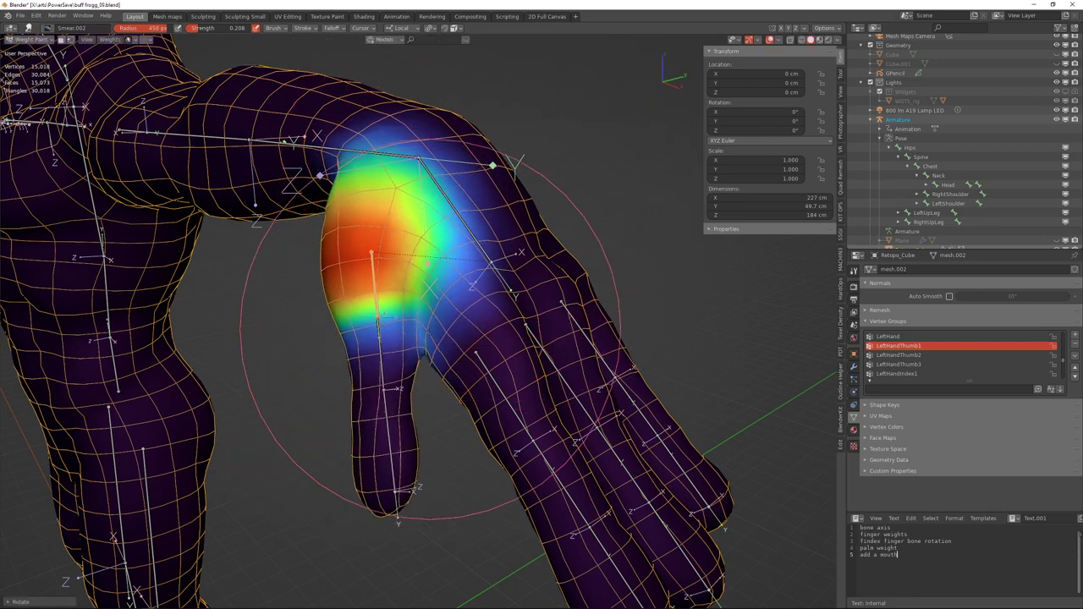
pyautogui.moveTo(463, 250); pyautogui.dragTo(535, 259, button='middle')
pyautogui.press('r')
pyautogui.press('x')
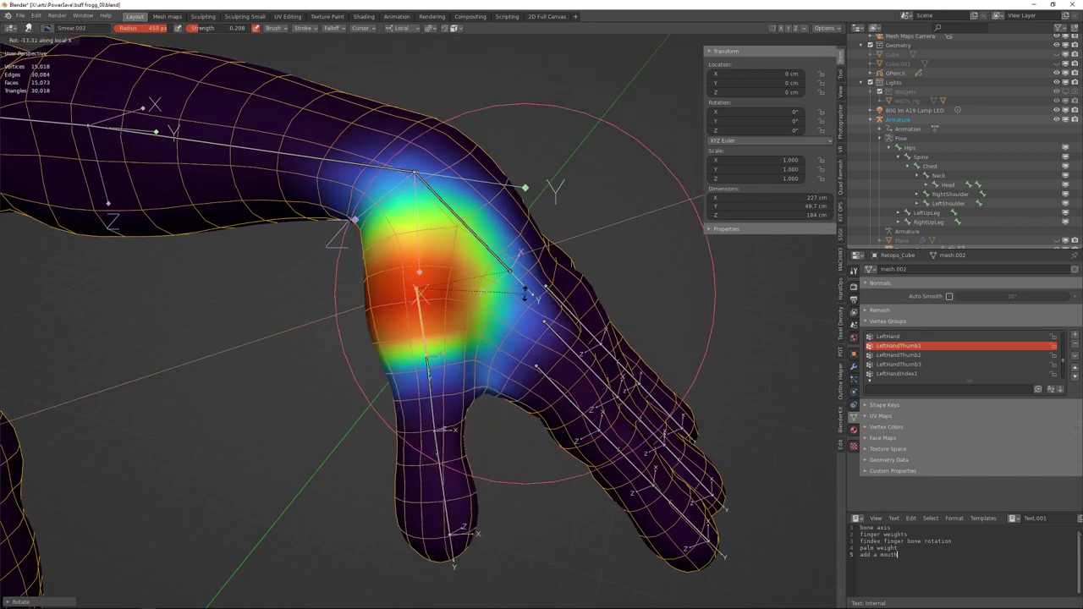
pyautogui.click(513, 279)
pyautogui.moveTo(364, 179); pyautogui.dragTo(553, 235, button='middle')
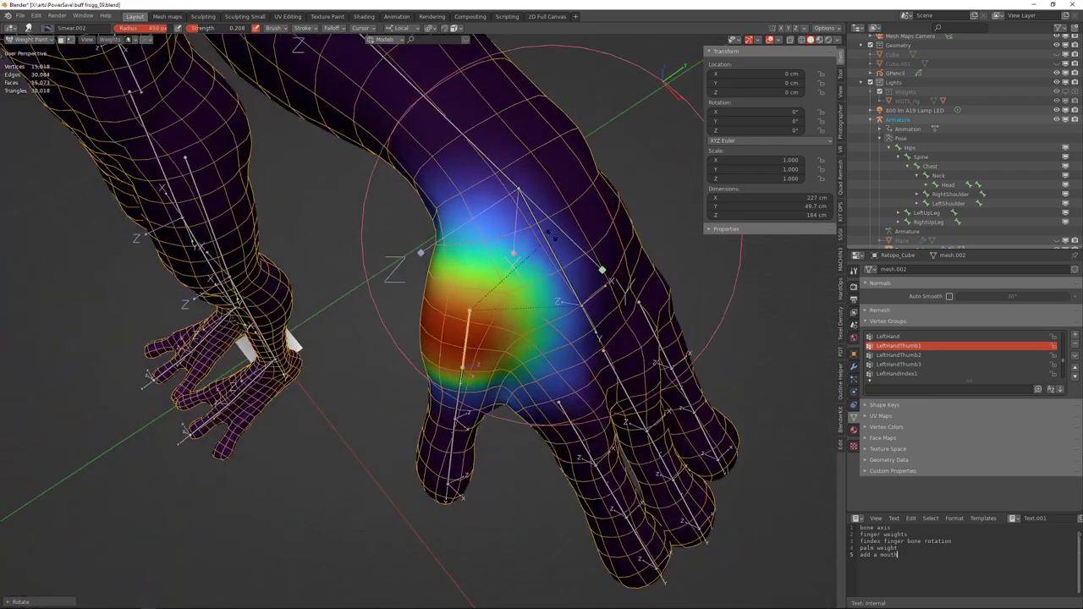
pyautogui.press('r')
pyautogui.press('x')
pyautogui.click(545, 252)
pyautogui.moveTo(449, 182); pyautogui.dragTo(468, 216, button='middle')
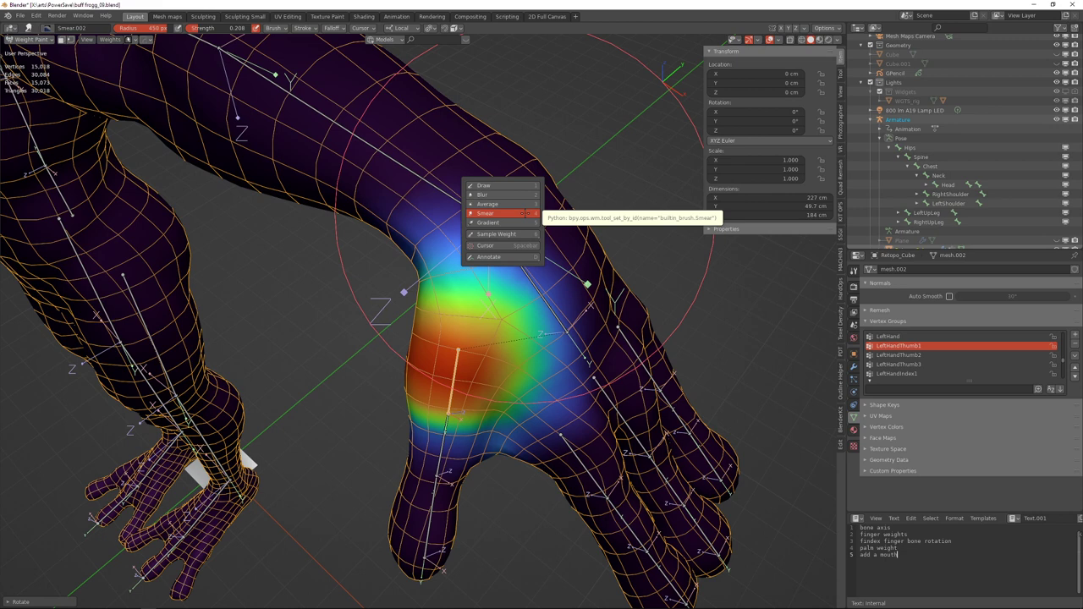
# Choose the Smear brush for weight painting and set its radius to 241 px.
pyautogui.click(525, 214)
pyautogui.moveTo(373, 127)
pyautogui.mouseDown(button='middle')
pyautogui.moveTo(434, 188)
pyautogui.moveTo(371, 236)
pyautogui.mouseUp(button='middle')
pyautogui.press('f')
pyautogui.click(423, 203)
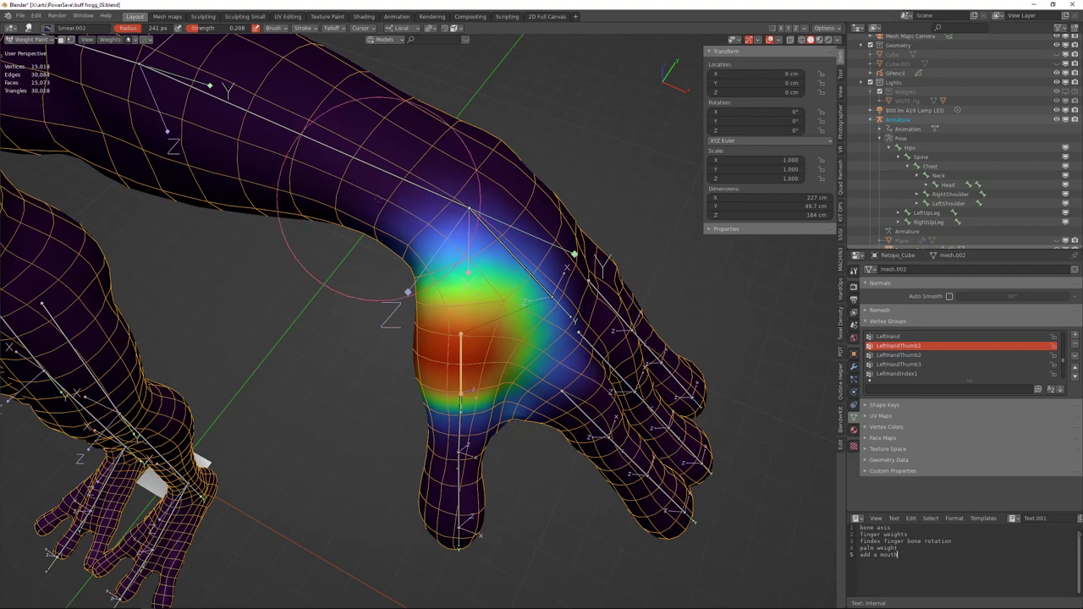
# Rotate the first thumb bone repeatedly about its local X axis, examining the palm and wrist deformation from several sides.
pyautogui.moveTo(379, 199); pyautogui.dragTo(357, 194, button='middle')
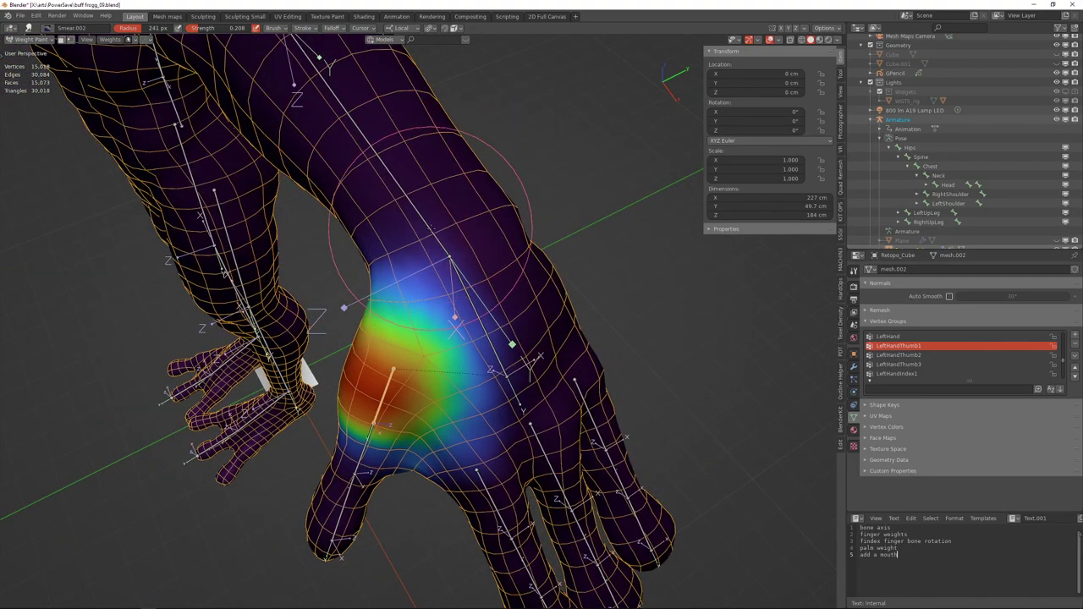
pyautogui.moveTo(427, 231); pyautogui.dragTo(502, 153, button='middle')
pyautogui.press('r')
pyautogui.press('x')
pyautogui.click(464, 188)
pyautogui.press('r')
pyautogui.press('x')
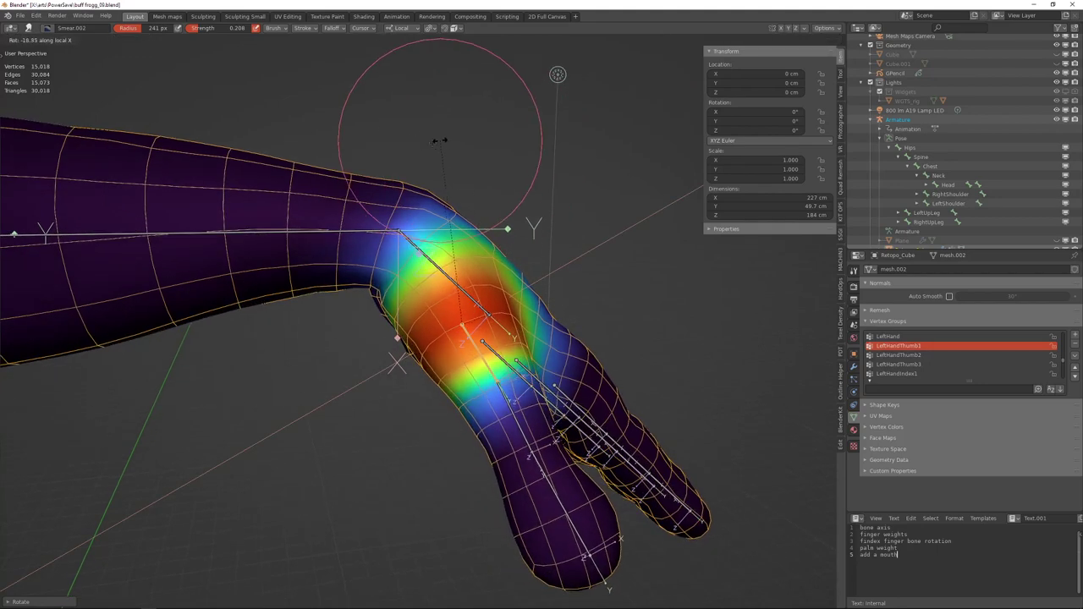
pyautogui.click(435, 156)
pyautogui.moveTo(435, 157)
pyautogui.mouseDown(button='middle')
pyautogui.moveTo(349, 240)
pyautogui.moveTo(343, 252)
pyautogui.moveTo(364, 263)
pyautogui.mouseUp(button='middle')
pyautogui.press('r')
pyautogui.press('x')
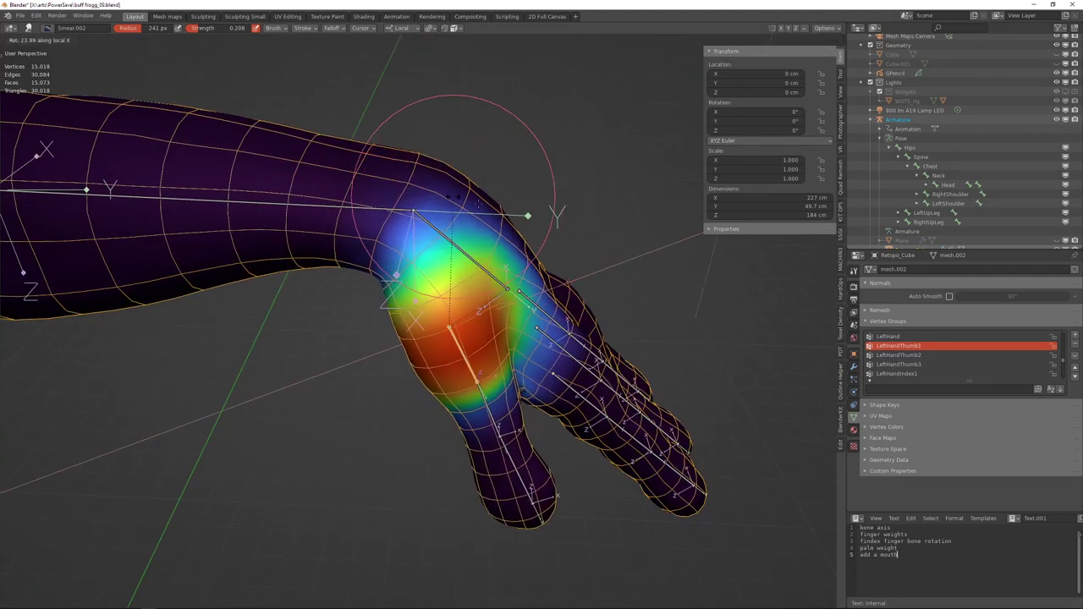
pyautogui.click(479, 173)
pyautogui.moveTo(337, 194); pyautogui.dragTo(400, 157, button='middle')
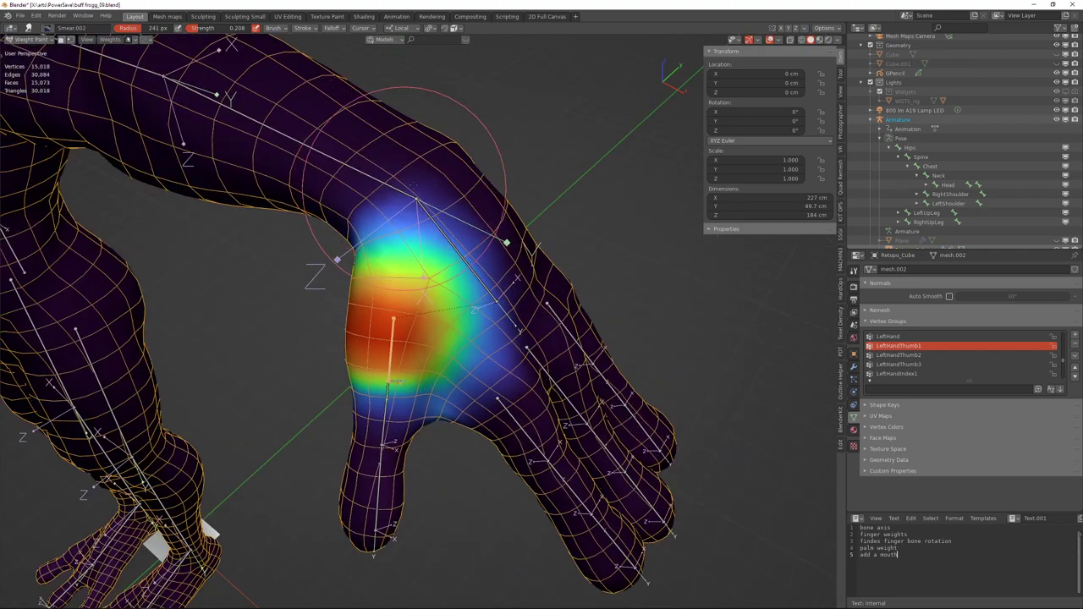
pyautogui.press('r')
pyautogui.press('x')
pyautogui.click(486, 176)
# Smear the first thumb bone's weights near the thumb web and recheck them by rotating the bone about local X.
pyautogui.moveTo(464, 216); pyautogui.dragTo(476, 145, button='middle')
pyautogui.moveTo(452, 264); pyautogui.dragTo(430, 256)
pyautogui.moveTo(430, 255); pyautogui.dragTo(446, 293, button='middle')
pyautogui.press('r')
pyautogui.press('x')
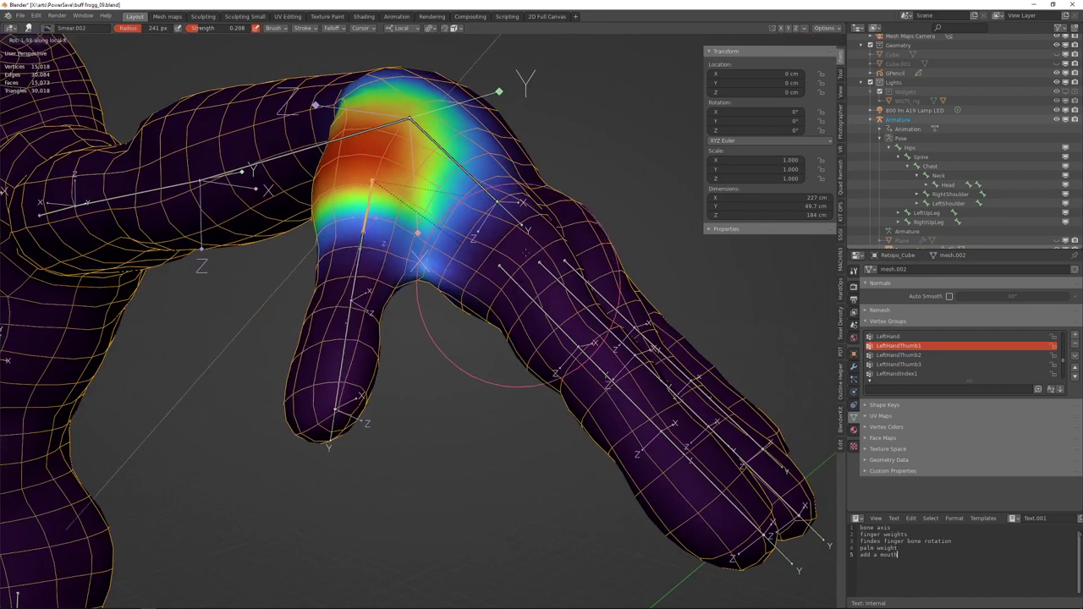
pyautogui.click(501, 252)
pyautogui.moveTo(505, 253); pyautogui.dragTo(480, 267, button='middle')
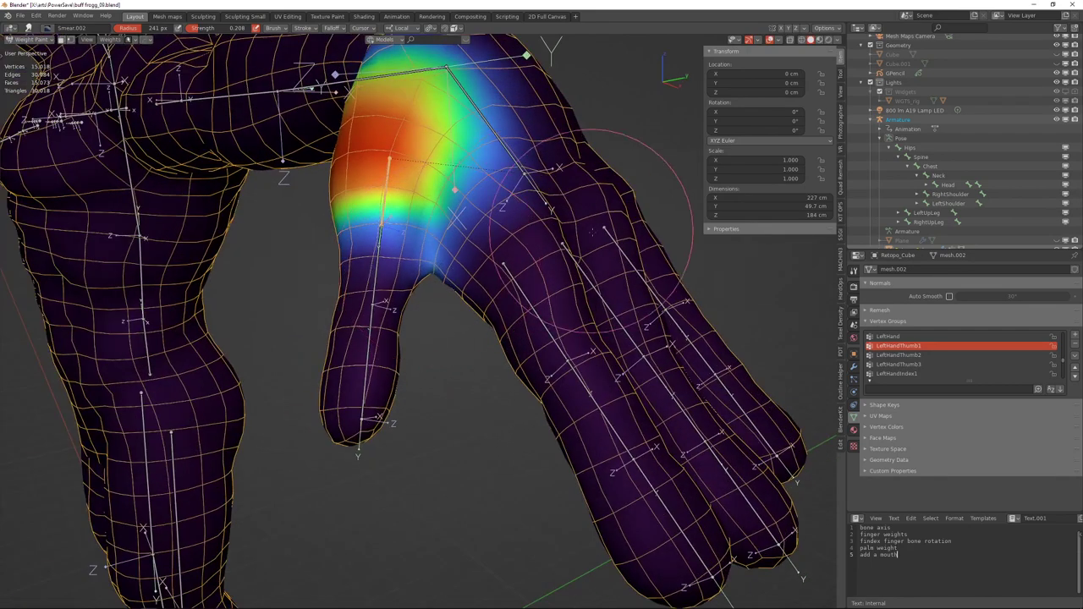
pyautogui.press('r')
pyautogui.press('x')
pyautogui.click(578, 191)
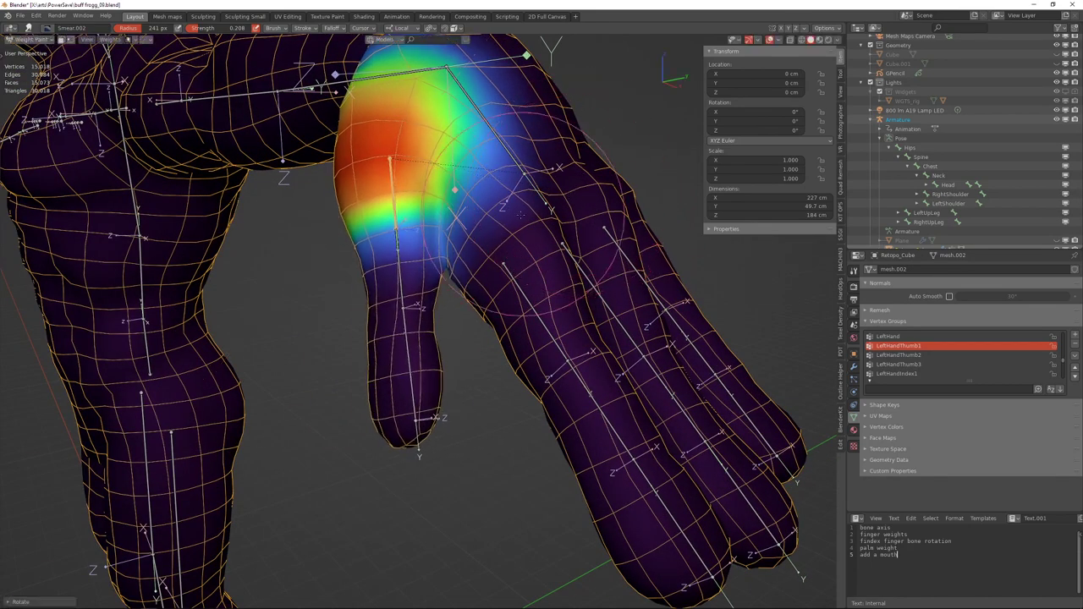
# Rotate the first thumb bone slightly closer to the fingers and smear its weights in the crease beside the index finger.
pyautogui.moveTo(578, 192); pyautogui.dragTo(535, 263, button='middle')
pyautogui.press('r')
pyautogui.click(536, 246)
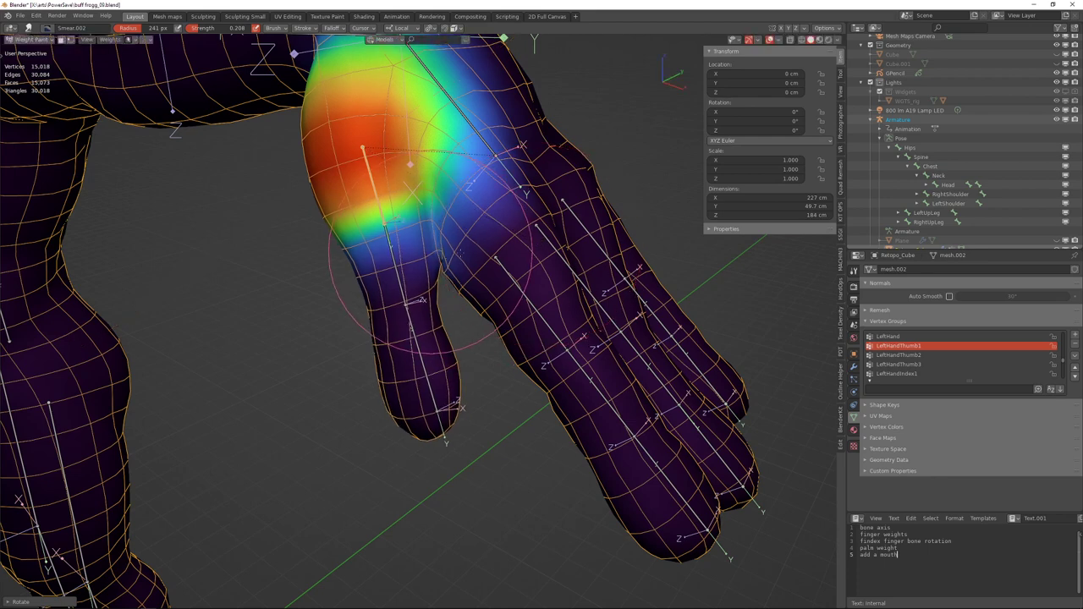
pyautogui.moveTo(431, 252); pyautogui.dragTo(459, 244)
pyautogui.moveTo(431, 244)
pyautogui.mouseDown(button='middle')
pyautogui.moveTo(442, 243)
pyautogui.moveTo(424, 264)
pyautogui.mouseUp(button='middle')
# Select the second left thumb bone and test its bending in both directions about its local X axis.
pyautogui.keyDown('ctrl'); pyautogui.click(413, 269); pyautogui.keyUp('ctrl')
pyautogui.press('r')
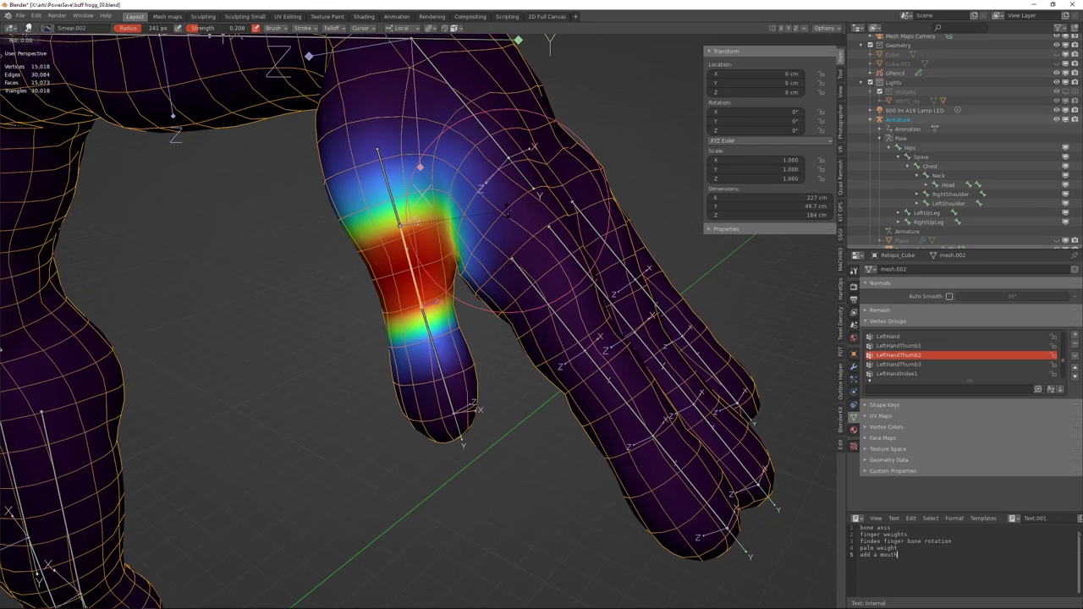
pyautogui.press('x')
pyautogui.click(496, 270)
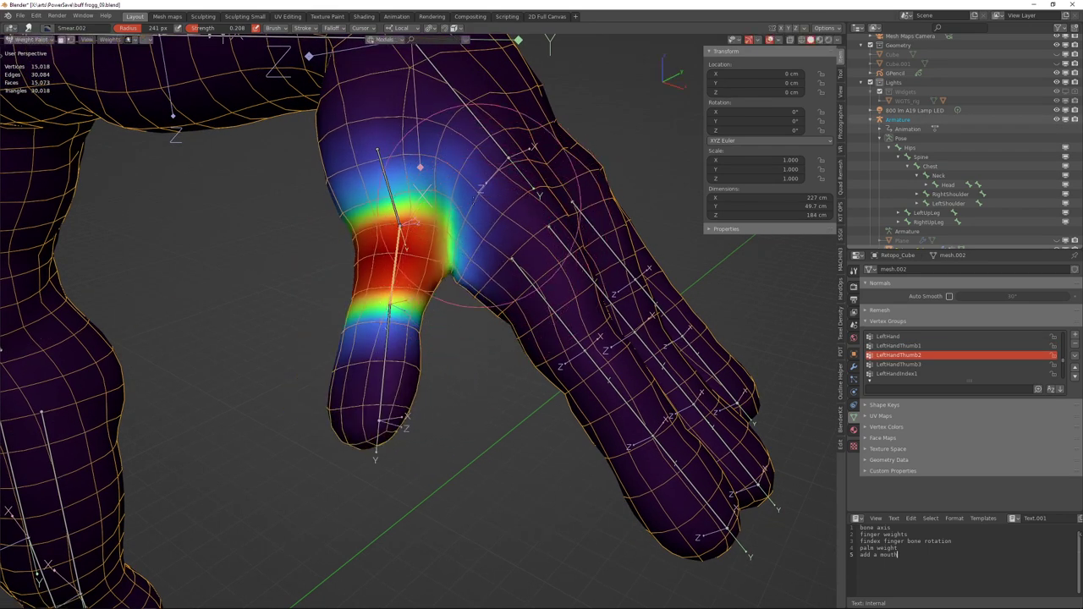
pyautogui.moveTo(461, 208); pyautogui.dragTo(469, 254, button='middle')
pyautogui.press('r')
pyautogui.press('x')
pyautogui.press('x')
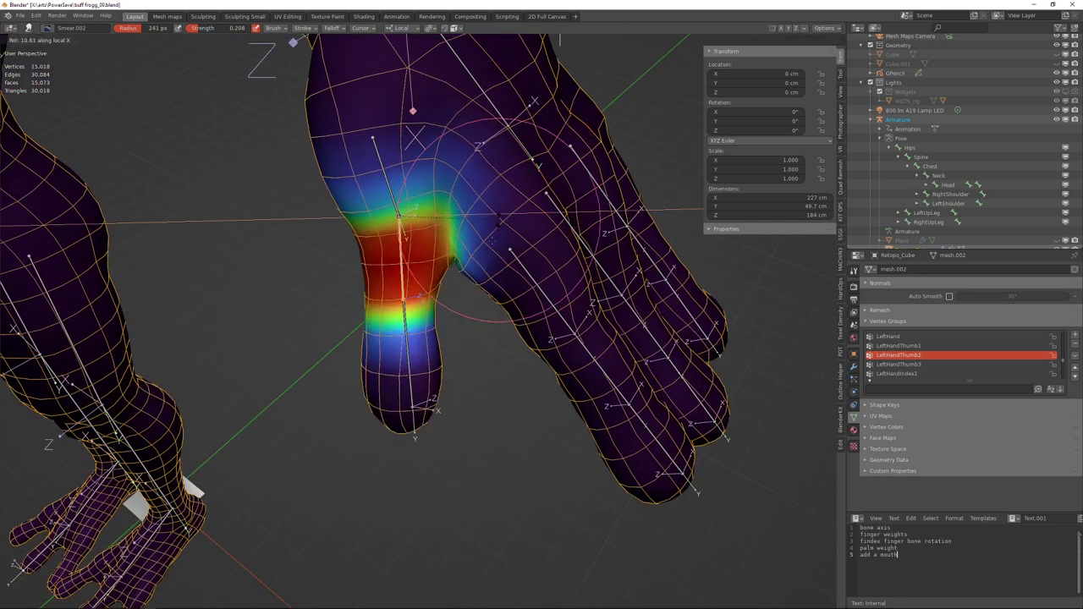
pyautogui.click(387, 191)
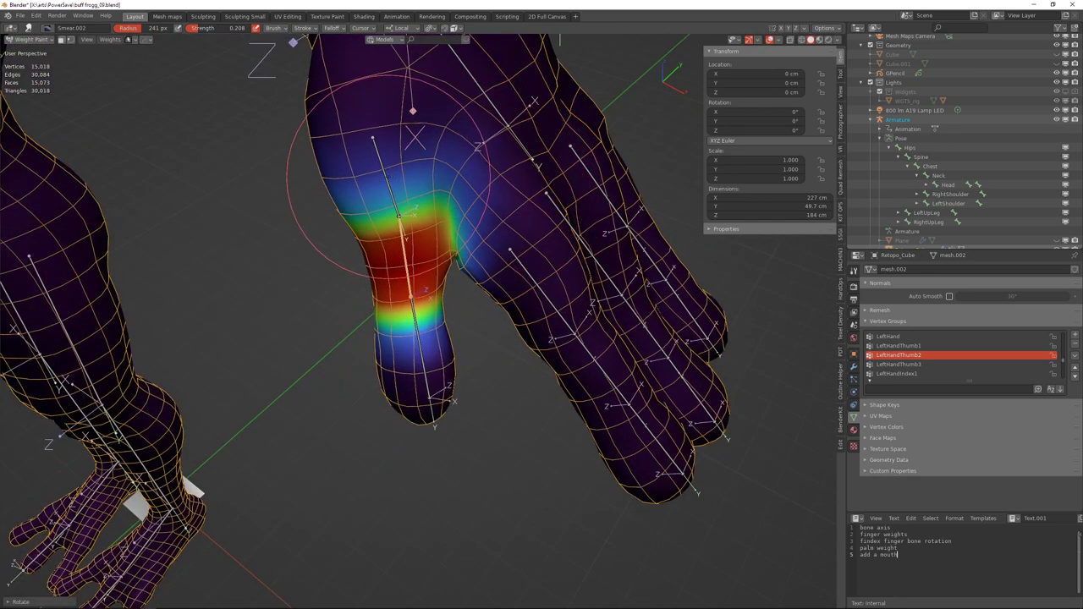
# Select the first thumb bone again and swing the thumb away from the fingers about local X.
pyautogui.keyDown('ctrl'); pyautogui.click(389, 177); pyautogui.keyUp('ctrl')
pyautogui.press('r')
pyautogui.press('x')
pyautogui.press('x')
pyautogui.click(455, 254)
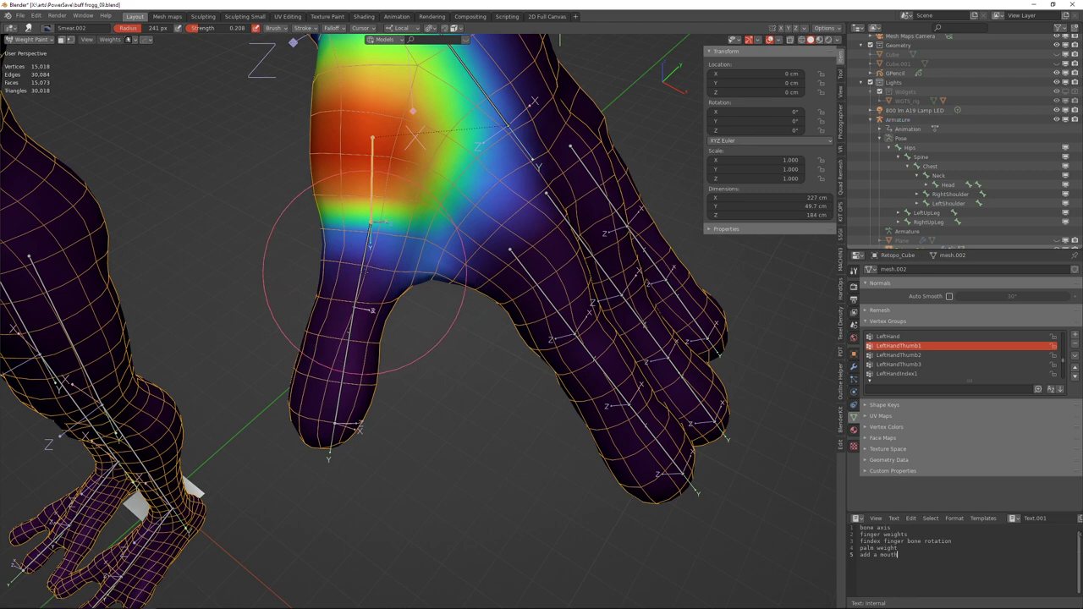
# Select the second thumb bone, bend it outward about its local X axis and examine the stretched thumb web.
pyautogui.keyDown('ctrl'); pyautogui.click(366, 275); pyautogui.keyUp('ctrl')
pyautogui.press('r')
pyautogui.press('x')
pyautogui.press('x')
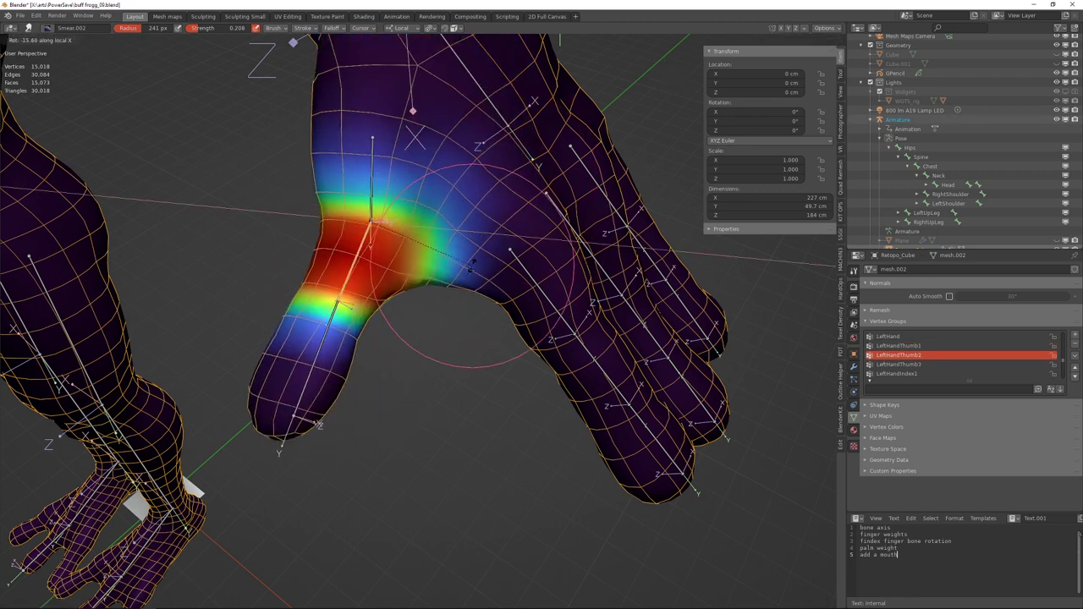
pyautogui.click(435, 300)
pyautogui.moveTo(327, 181)
pyautogui.mouseDown(button='middle')
pyautogui.moveTo(378, 185)
pyautogui.moveTo(295, 166)
pyautogui.mouseUp(button='middle')
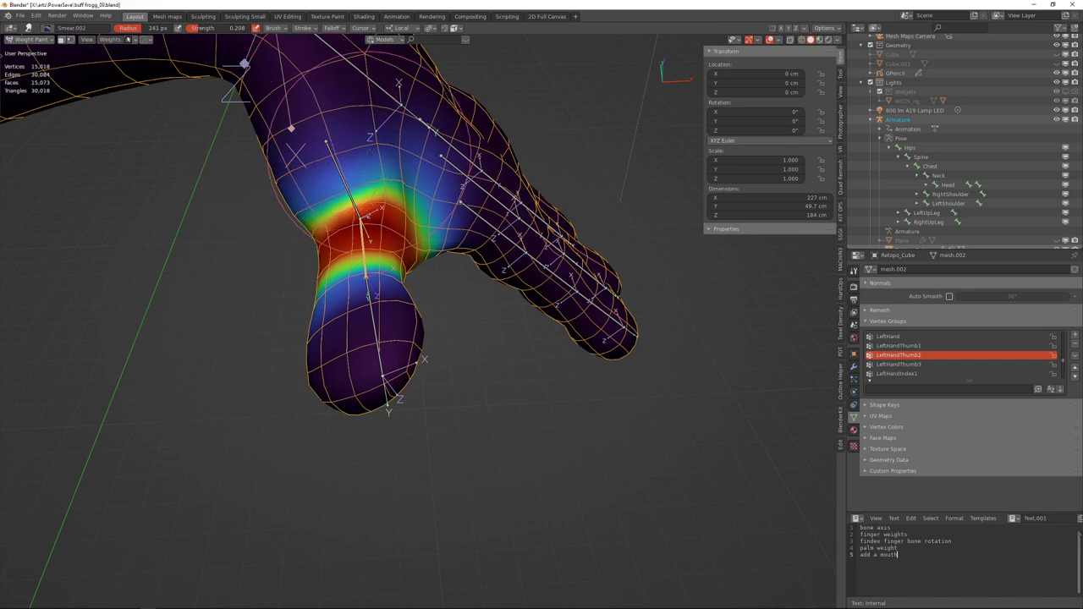
pyautogui.moveTo(366, 145); pyautogui.dragTo(326, 168, button='middle')
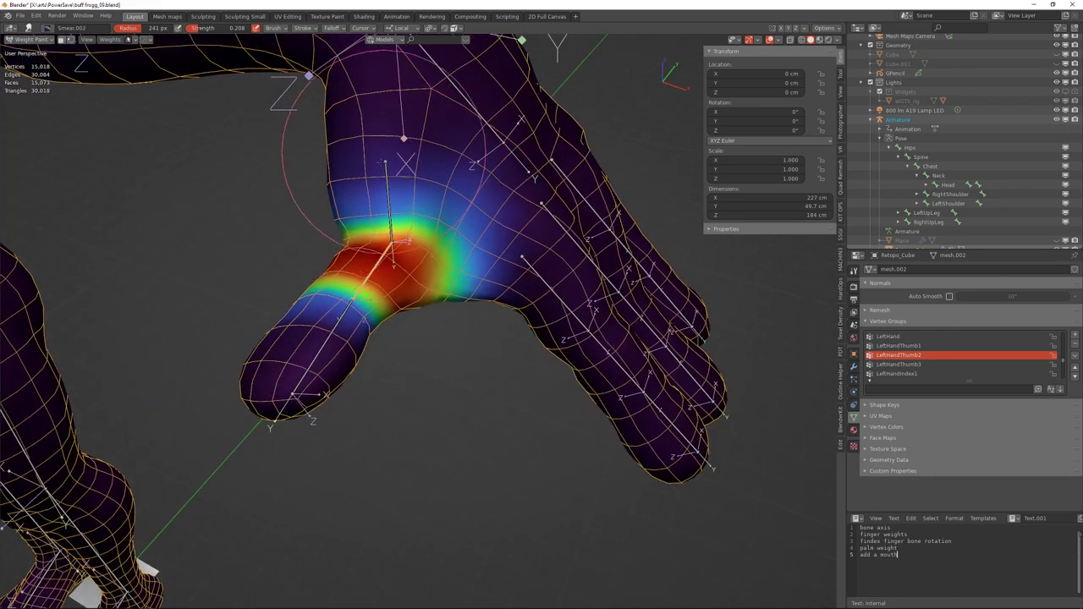
pyautogui.moveTo(478, 271); pyautogui.dragTo(500, 254, button='middle')
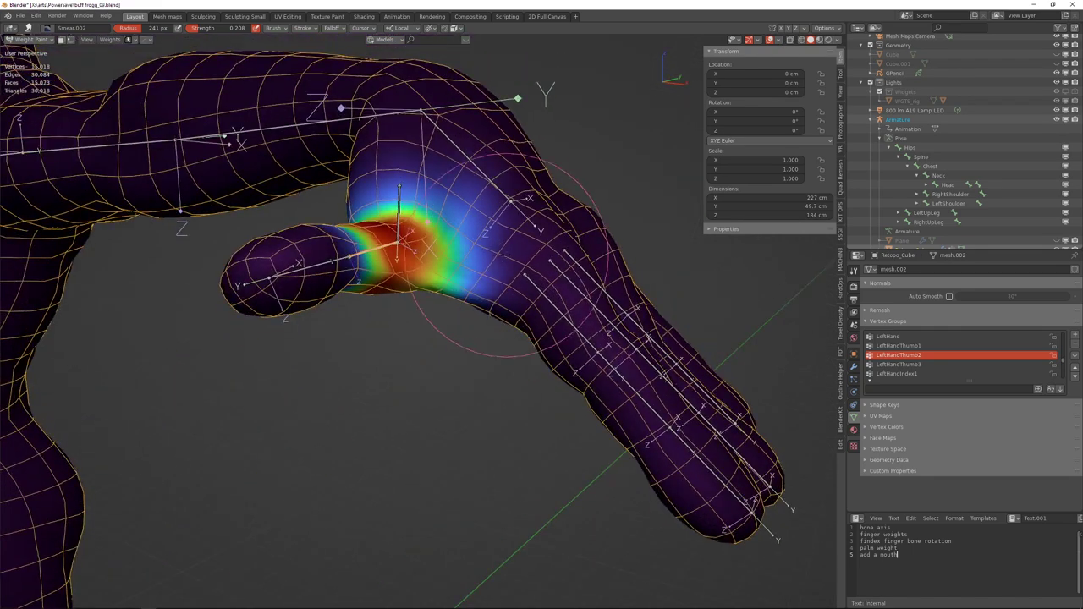
# Smear the second thumb bone's weights at the thumb web and rotate the bone back down about local X.
pyautogui.moveTo(503, 293); pyautogui.dragTo(456, 286)
pyautogui.moveTo(455, 286); pyautogui.dragTo(500, 317, button='middle')
pyautogui.press('r')
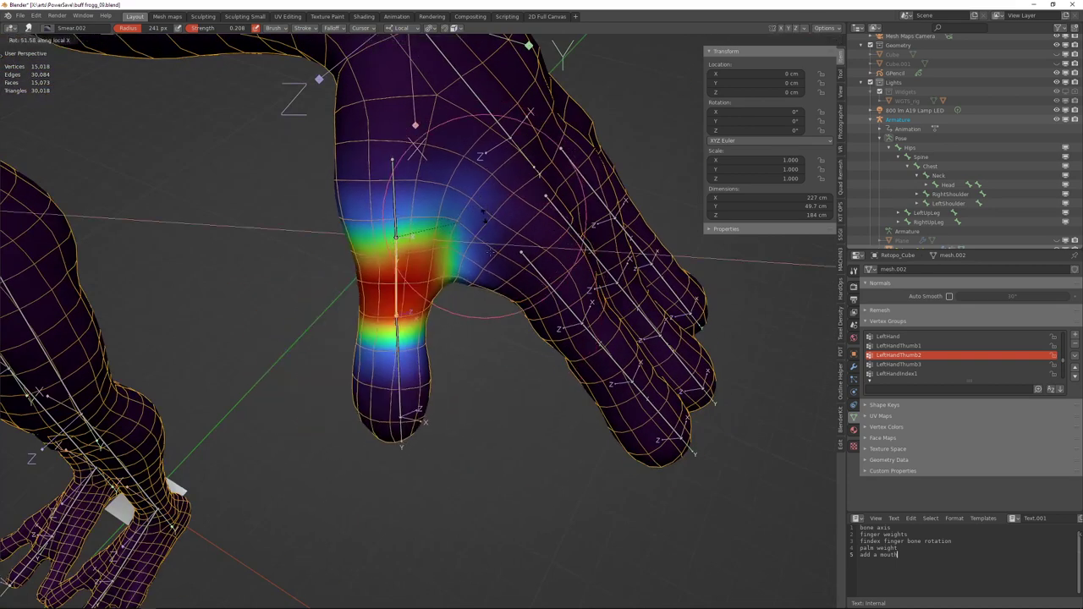
pyautogui.click(506, 218)
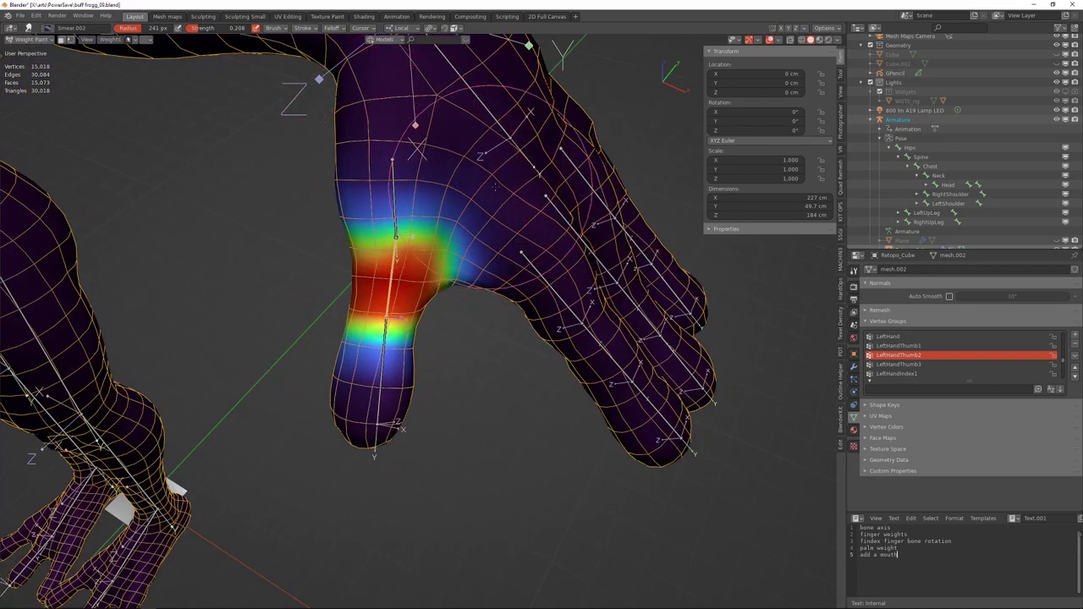
pyautogui.moveTo(511, 287); pyautogui.dragTo(494, 266, button='middle')
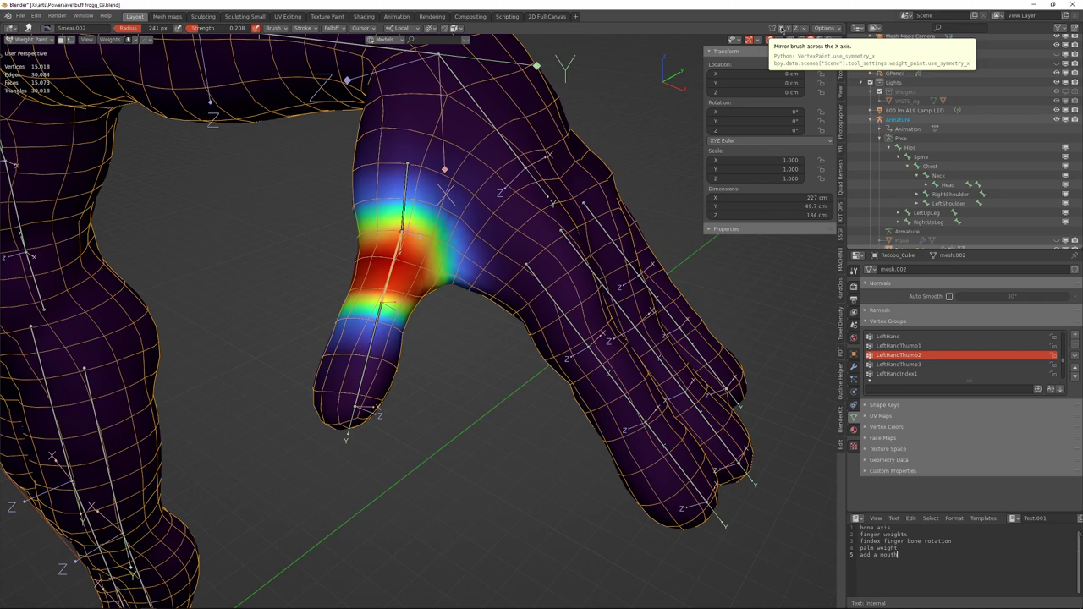
# Select the chest bone and examine its weights on the torso.
pyautogui.scroll(-3, 558, 211)
pyautogui.moveTo(411, 211); pyautogui.dragTo(491, 214, button='middle')
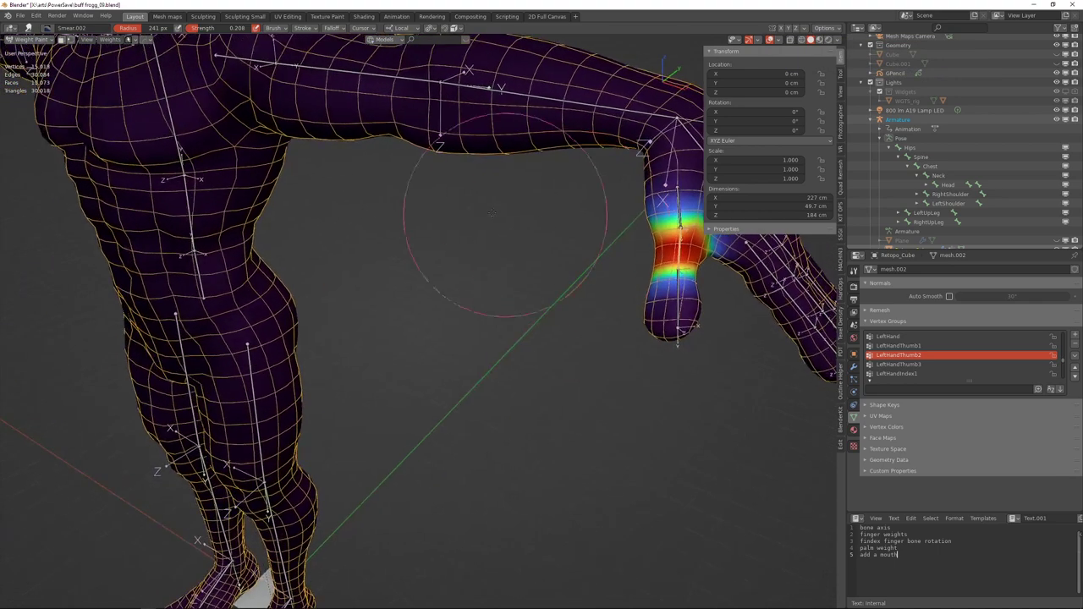
pyautogui.keyDown('shift'); pyautogui.moveTo(160, 110); pyautogui.dragTo(341, 202, button='middle'); pyautogui.keyUp('shift')
pyautogui.keyDown('ctrl'); pyautogui.click(302, 205); pyautogui.keyUp('ctrl')
pyautogui.scroll(-3, 340, 202)
pyautogui.moveTo(468, 183); pyautogui.dragTo(422, 188, button='middle')
pyautogui.scroll(3, 562, 263)
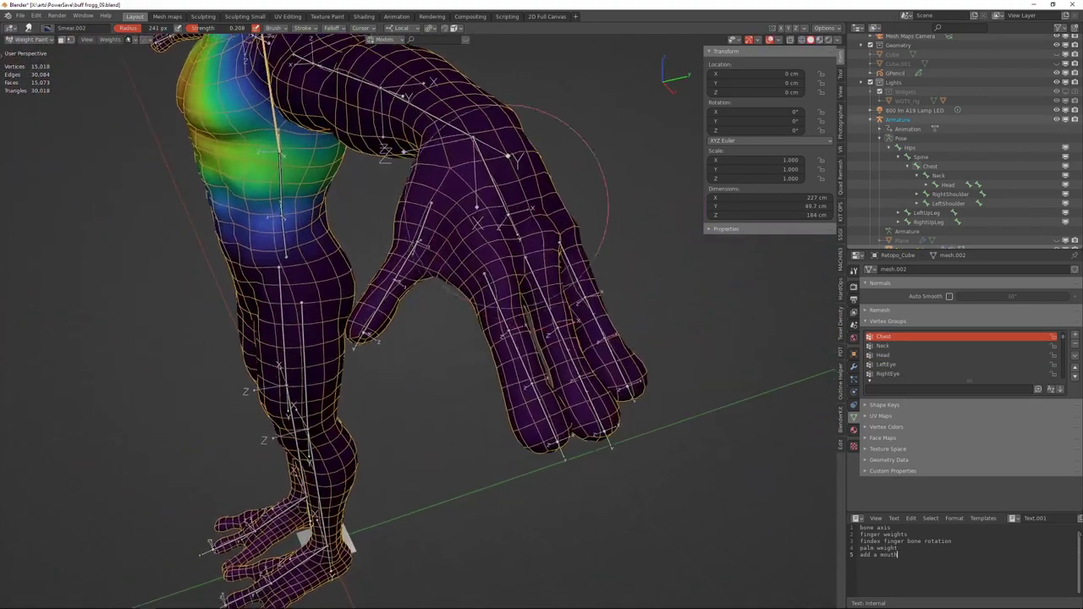
pyautogui.moveTo(518, 209); pyautogui.dragTo(515, 194, button='middle')
pyautogui.moveTo(528, 287)
pyautogui.mouseDown(button='middle')
pyautogui.moveTo(474, 263)
pyautogui.moveTo(546, 199)
pyautogui.moveTo(454, 145)
pyautogui.moveTo(449, 204)
pyautogui.moveTo(588, 177)
pyautogui.moveTo(538, 188)
pyautogui.moveTo(517, 206)
pyautogui.moveTo(532, 238)
pyautogui.mouseUp(button='middle')
# Select the first left index finger bone, enlarge the Smear brush, and check the knuckle by rotating the bone about local X.
pyautogui.keyDown('ctrl'); pyautogui.click(457, 258); pyautogui.keyUp('ctrl')
pyautogui.scroll(3, 461, 256)
pyautogui.press('r')
pyautogui.press('x')
pyautogui.click(535, 229)
pyautogui.press('f')
pyautogui.click(481, 204)
pyautogui.press('r')
pyautogui.press('x')
pyautogui.click(571, 174)
pyautogui.moveTo(337, 241); pyautogui.dragTo(364, 238, button='middle')
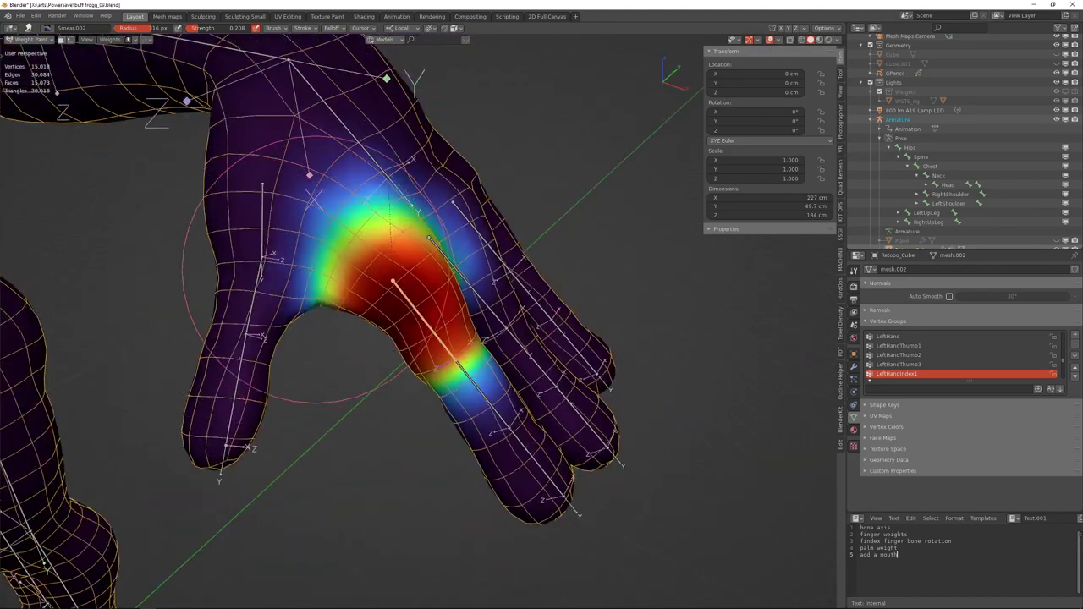
pyautogui.moveTo(279, 161)
pyautogui.mouseDown(button='middle')
pyautogui.moveTo(496, 170)
pyautogui.moveTo(498, 243)
pyautogui.moveTo(474, 173)
pyautogui.moveTo(460, 203)
pyautogui.moveTo(462, 170)
pyautogui.moveTo(478, 172)
pyautogui.moveTo(431, 217)
pyautogui.mouseUp(button='middle')
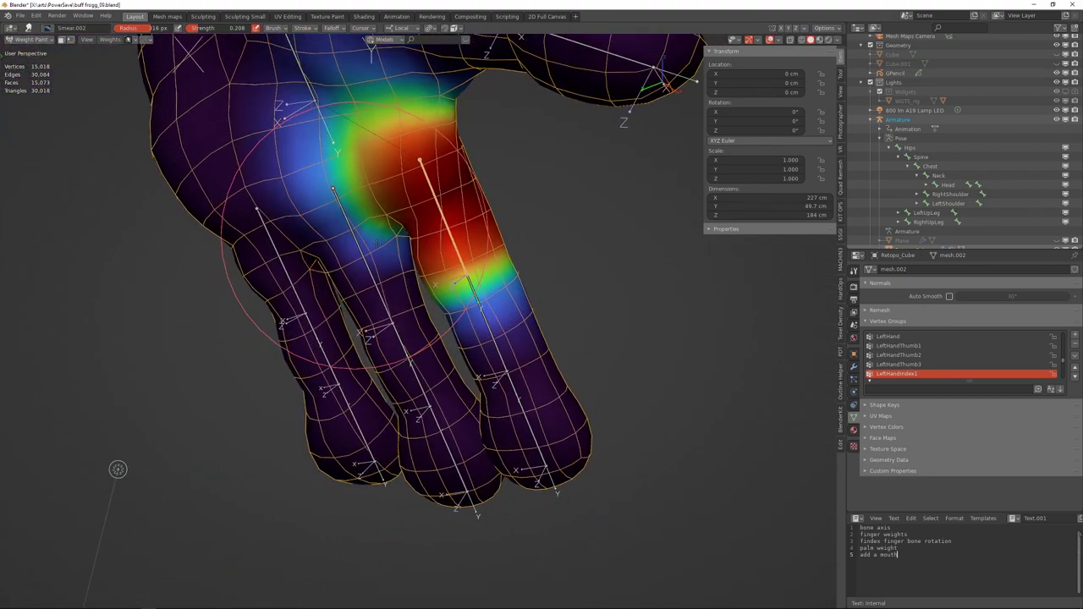
# Add the first middle and ring finger bones to the selection and curl all three fingers about local X.
pyautogui.keyDown('ctrl'); pyautogui.keyDown('shift'); pyautogui.click(375, 244); pyautogui.keyUp('shift'); pyautogui.keyUp('ctrl')
pyautogui.keyDown('ctrl'); pyautogui.keyDown('shift'); pyautogui.click(298, 273); pyautogui.keyUp('shift'); pyautogui.keyUp('ctrl')
pyautogui.moveTo(470, 146)
pyautogui.mouseDown(button='middle')
pyautogui.moveTo(434, 157)
pyautogui.moveTo(453, 148)
pyautogui.mouseUp(button='middle')
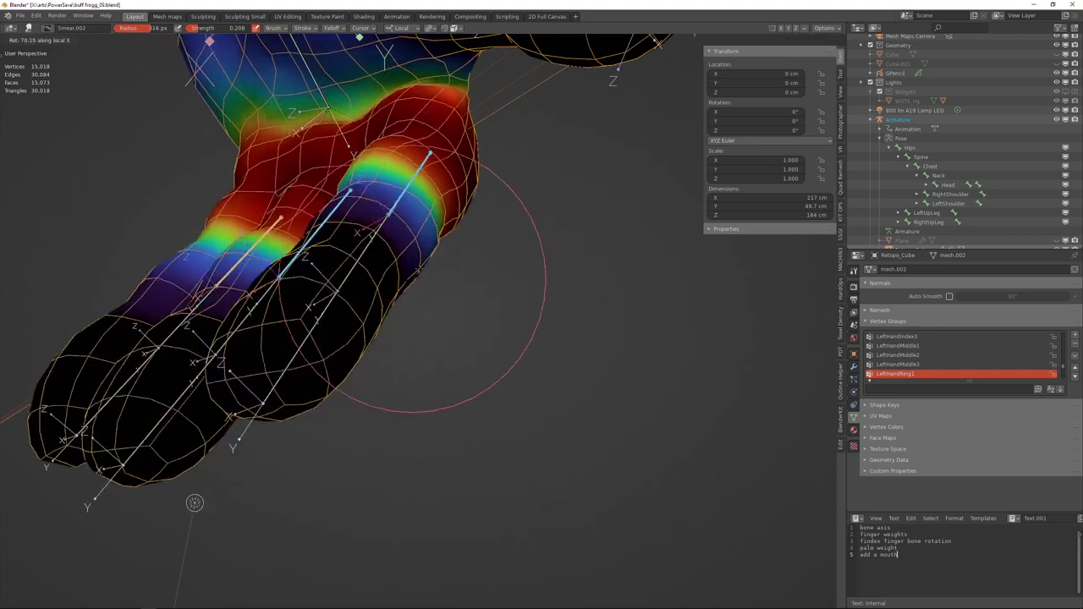
pyautogui.click(410, 282)
pyautogui.moveTo(410, 282); pyautogui.dragTo(513, 165, button='middle')
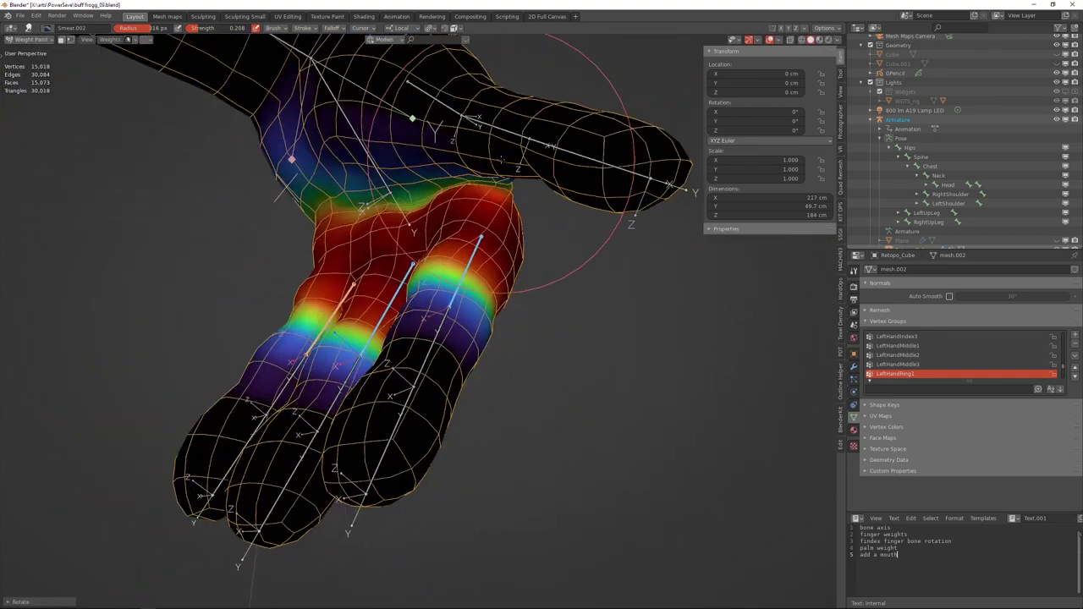
# Rotate the three first finger bones back outward about local X and check the knuckle deformation.
pyautogui.press('r')
pyautogui.press('x')
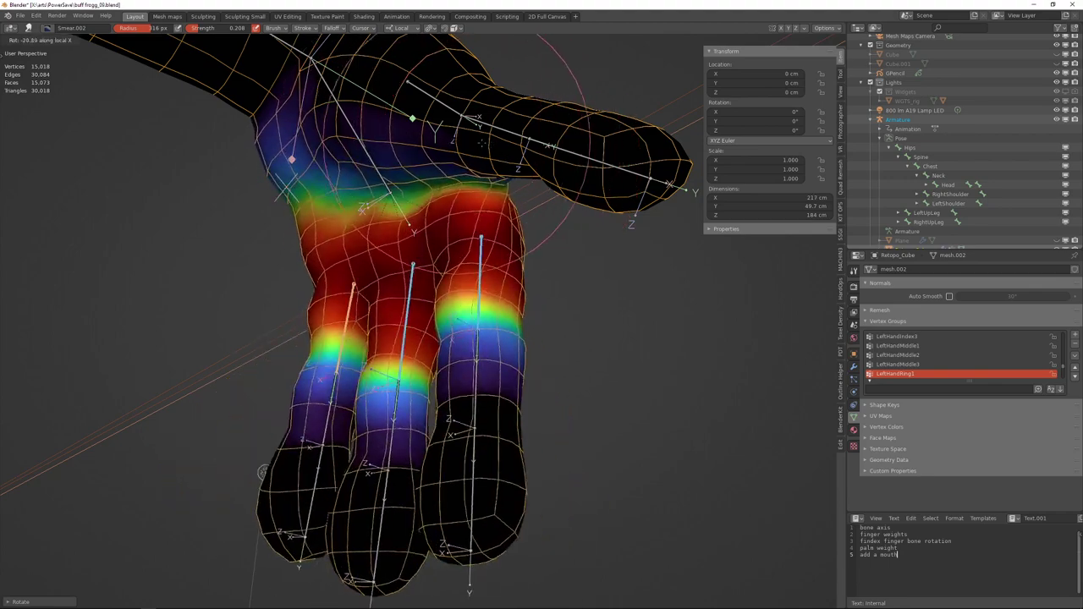
pyautogui.click(396, 153)
pyautogui.moveTo(396, 152)
pyautogui.mouseDown(button='middle')
pyautogui.moveTo(465, 190)
pyautogui.moveTo(442, 175)
pyautogui.moveTo(456, 193)
pyautogui.moveTo(489, 185)
pyautogui.mouseUp(button='middle')
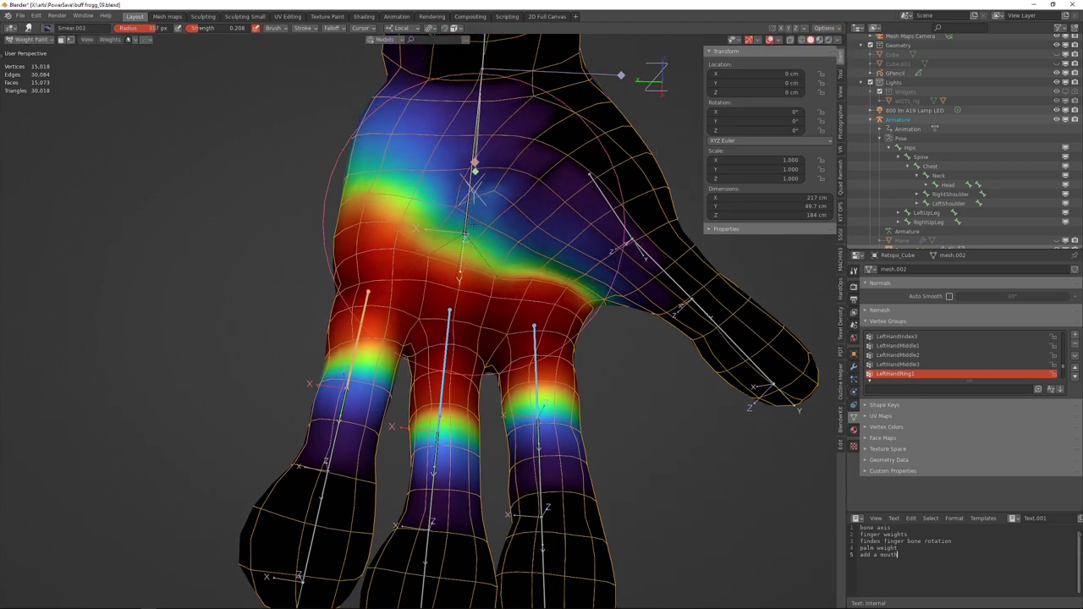
pyautogui.moveTo(426, 121); pyautogui.dragTo(494, 125, button='middle')
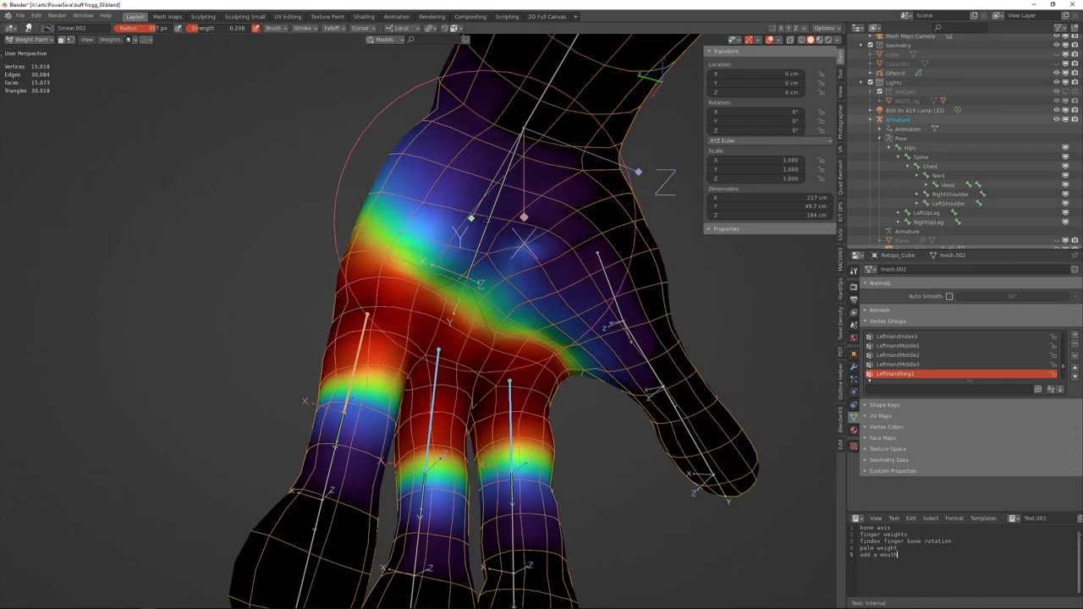
pyautogui.moveTo(498, 208); pyautogui.dragTo(470, 251, button='middle')
# Select the left hand bone and examine its weights on the palm and back of the hand.
pyautogui.keyDown('ctrl'); pyautogui.click(462, 188); pyautogui.keyUp('ctrl')
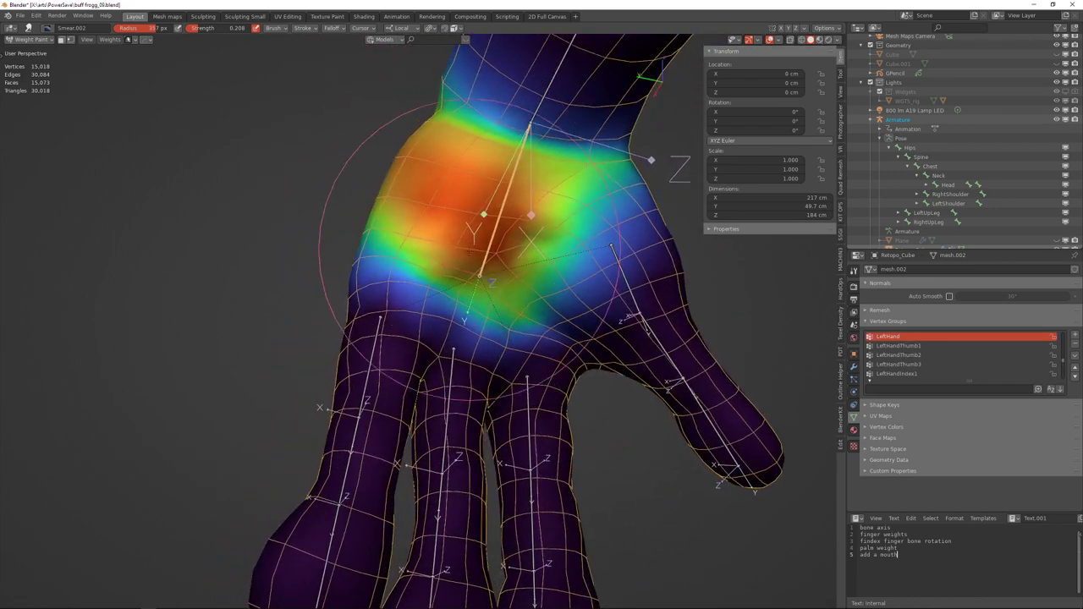
pyautogui.moveTo(546, 276); pyautogui.dragTo(479, 289, button='middle')
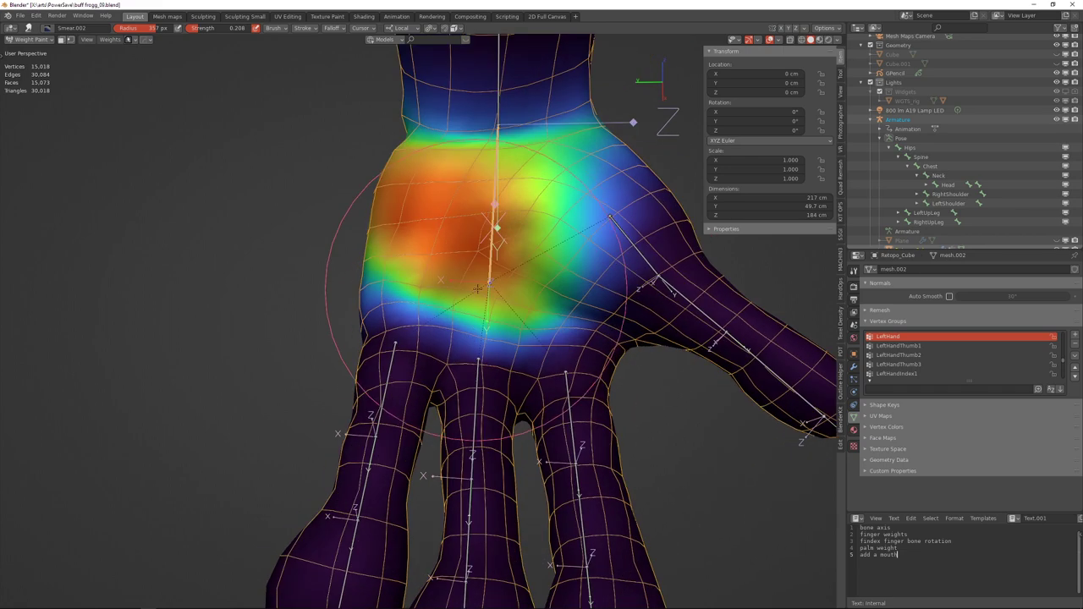
pyautogui.moveTo(454, 244); pyautogui.dragTo(448, 241, button='middle')
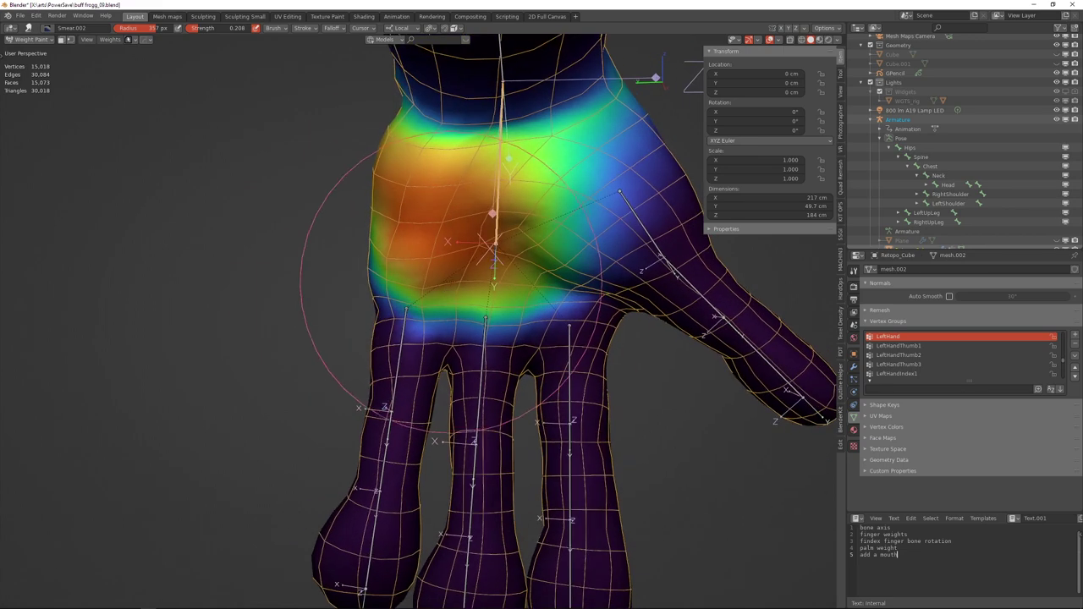
pyautogui.keyDown('shift'); pyautogui.moveTo(487, 296); pyautogui.dragTo(468, 253, button='middle'); pyautogui.keyUp('shift')
# Select the first ring, middle and index finger bones together and examine their combined knuckle weights.
pyautogui.keyDown('ctrl'); pyautogui.click(378, 315); pyautogui.keyUp('ctrl')
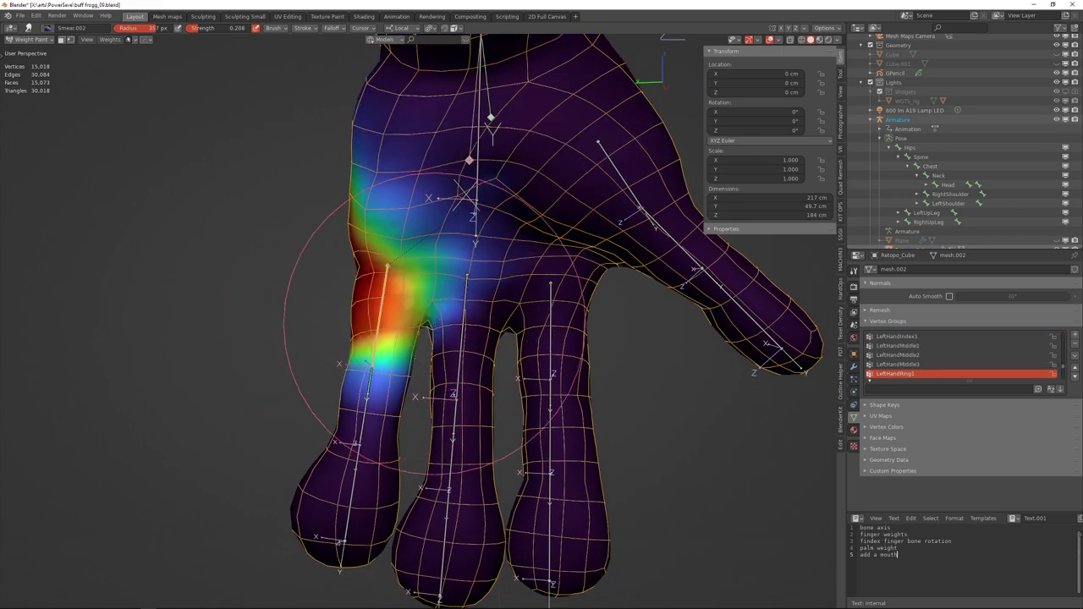
pyautogui.keyDown('ctrl'); pyautogui.click(463, 322); pyautogui.keyUp('ctrl')
pyautogui.keyDown('ctrl'); pyautogui.keyDown('shift'); pyautogui.click(551, 327); pyautogui.keyUp('shift'); pyautogui.keyUp('ctrl')
pyautogui.moveTo(501, 293); pyautogui.dragTo(482, 241, button='middle')
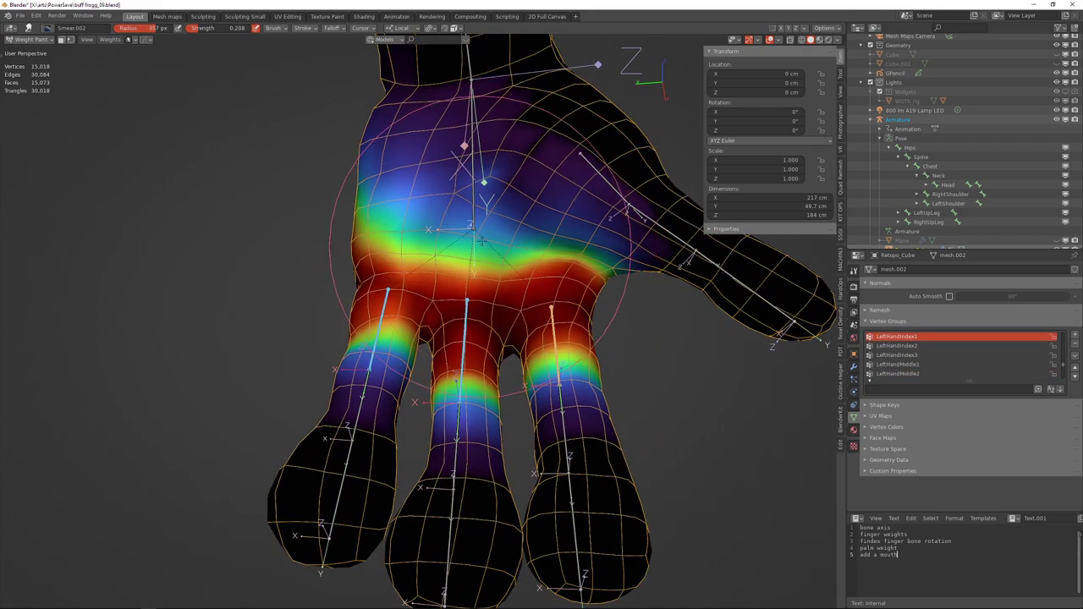
pyautogui.moveTo(601, 262); pyautogui.dragTo(567, 250, button='middle')
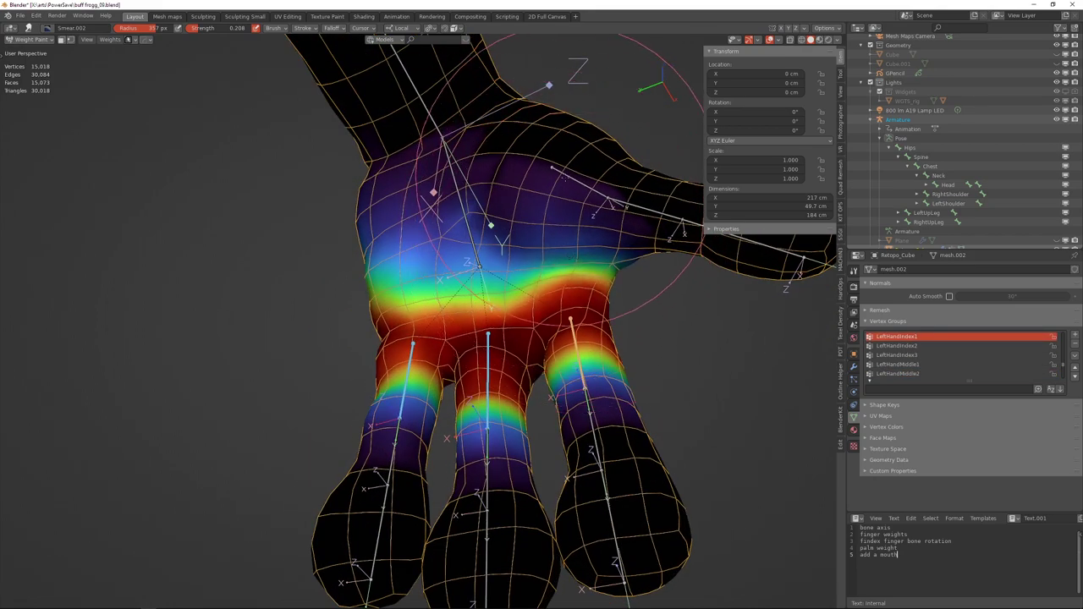
pyautogui.moveTo(673, 317); pyautogui.dragTo(582, 273, button='middle')
# Test the knuckles by rotating the three first finger bones back and forth about local X.
pyautogui.press('r')
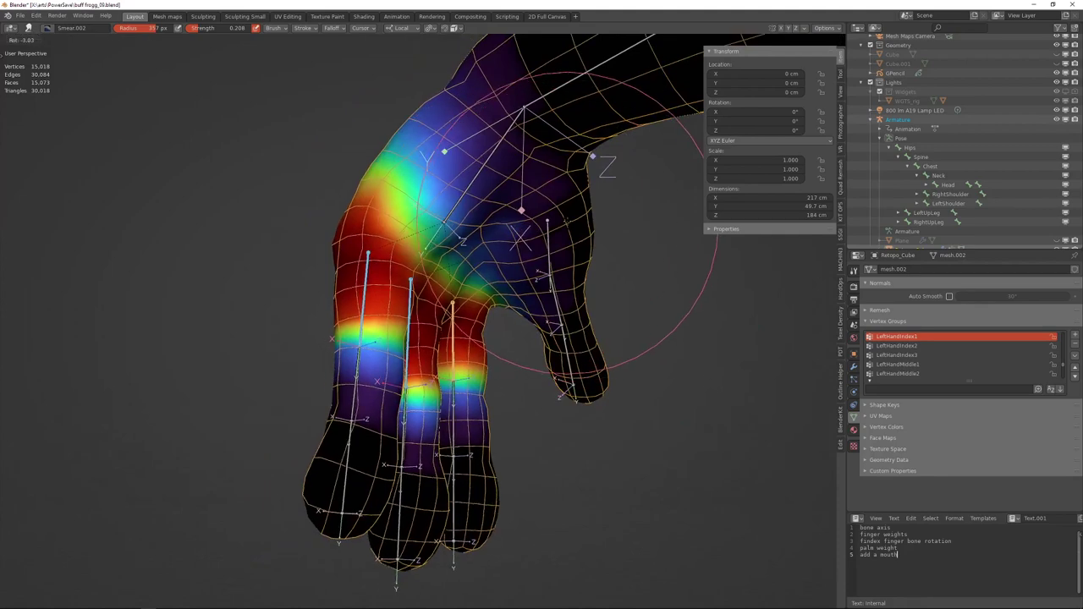
pyautogui.press('x')
pyautogui.press('x')
pyautogui.click(528, 275)
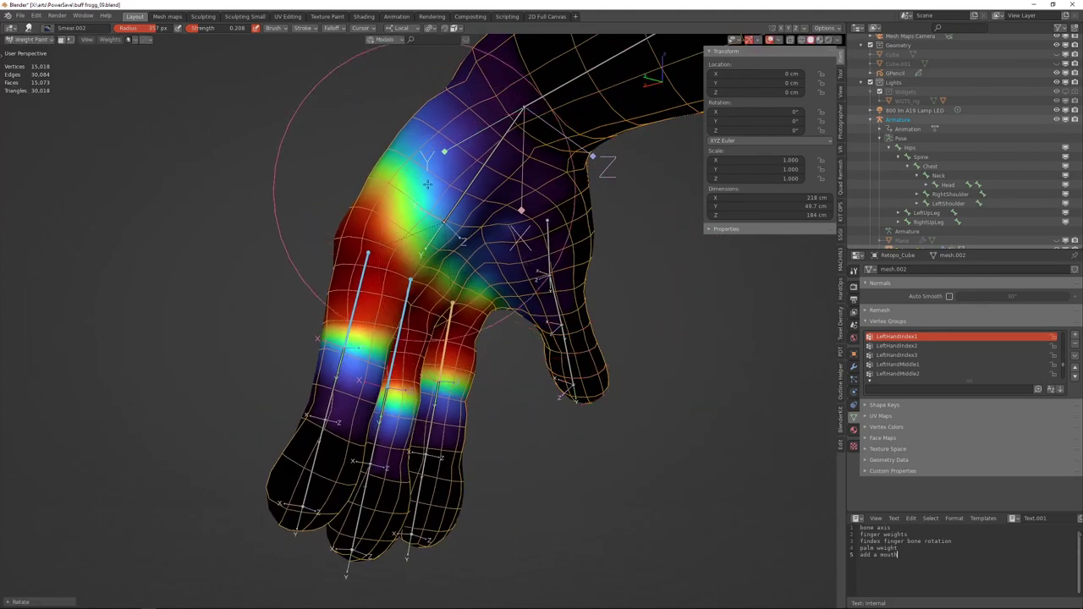
pyautogui.press('r')
pyautogui.press('x')
pyautogui.press('x')
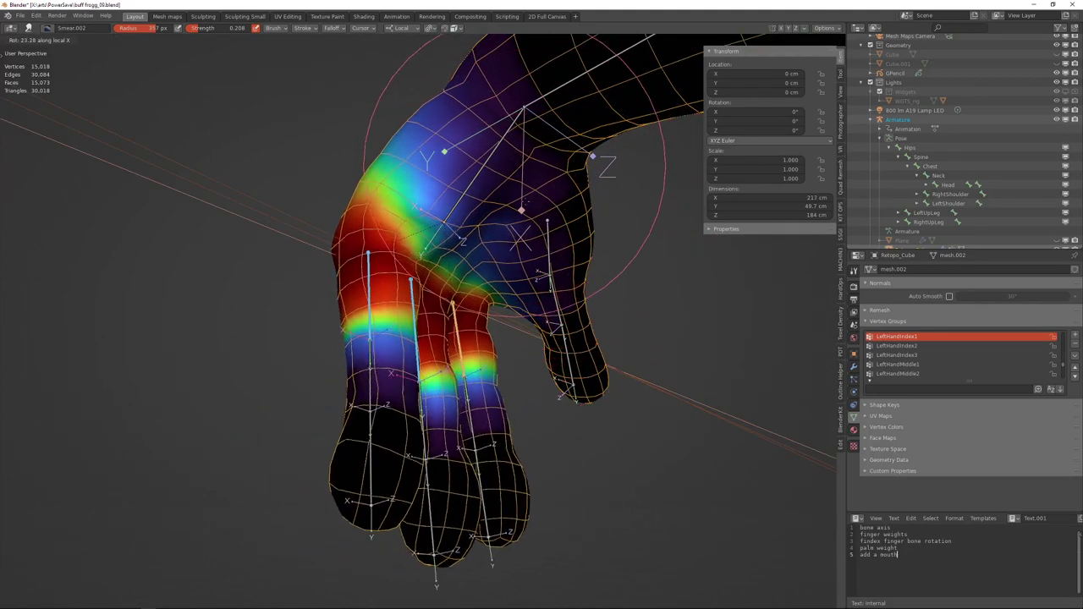
pyautogui.click(516, 195)
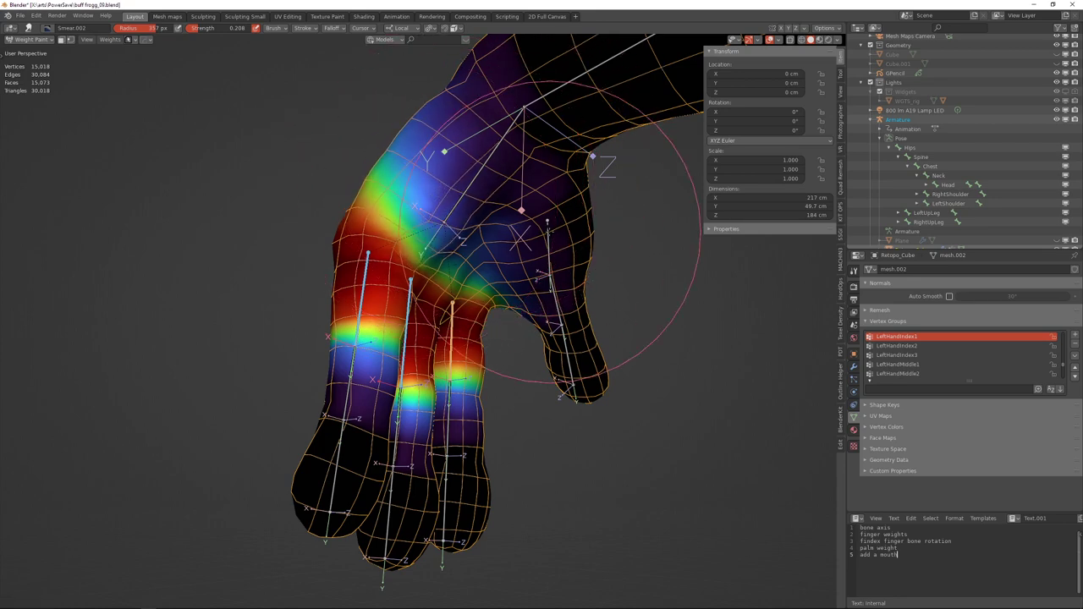
pyautogui.press('r')
pyautogui.press('x')
pyautogui.press('x')
pyautogui.click(535, 193)
# Set the Smear brush radius to 153 px and rotate the three first finger bones about local X again.
pyautogui.moveTo(535, 193)
pyautogui.mouseDown(button='middle')
pyautogui.moveTo(475, 209)
pyautogui.moveTo(541, 238)
pyautogui.moveTo(581, 220)
pyautogui.mouseUp(button='middle')
pyautogui.scroll(3, 479, 212)
pyautogui.press('f')
pyautogui.click(474, 222)
pyautogui.scroll(-2, 542, 217)
pyautogui.press('r')
pyautogui.press('x')
pyautogui.press('x')
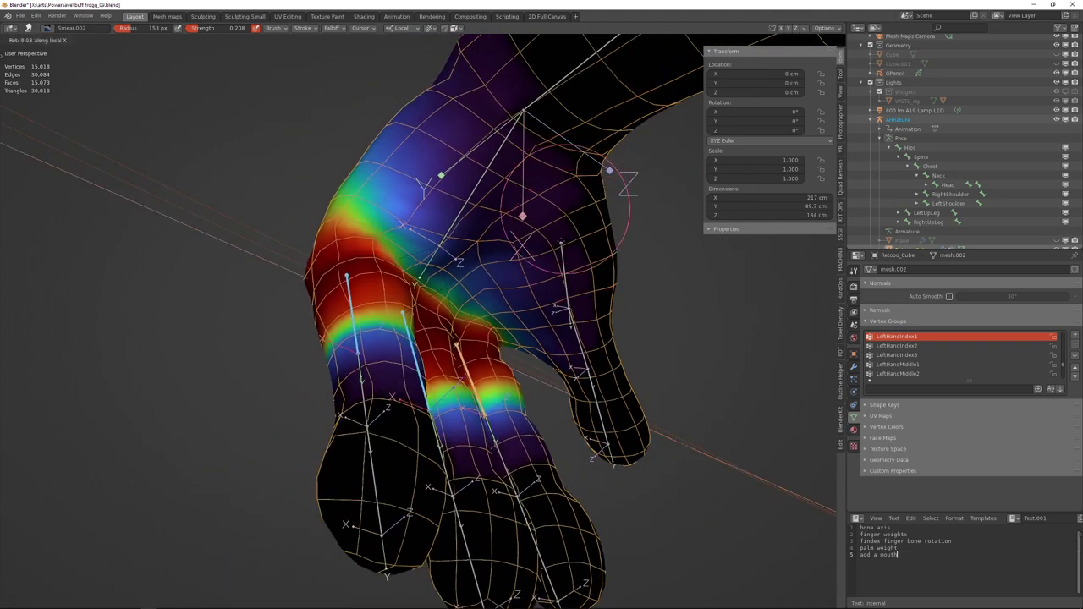
pyautogui.click(539, 335)
# Examine the finger weights across the knuckles and palm from several angles.
pyautogui.moveTo(534, 271)
pyautogui.mouseDown(button='middle')
pyautogui.moveTo(471, 214)
pyautogui.moveTo(453, 222)
pyautogui.moveTo(485, 189)
pyautogui.mouseUp(button='middle')
pyautogui.moveTo(458, 223); pyautogui.dragTo(400, 202, button='middle')
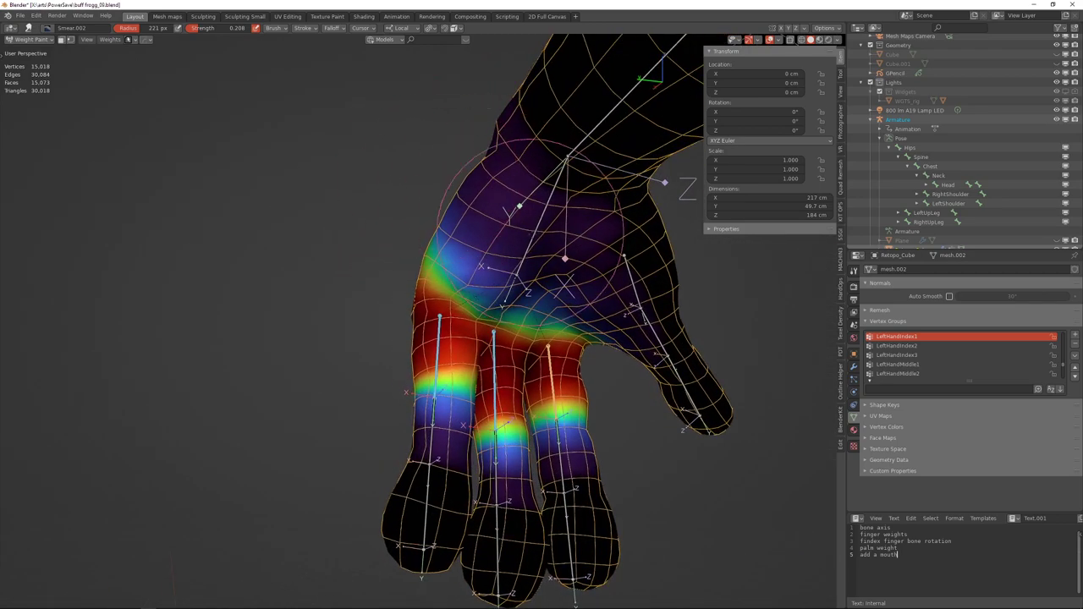
pyautogui.keyDown('shift'); pyautogui.moveTo(499, 220); pyautogui.dragTo(439, 176, button='middle'); pyautogui.keyUp('shift')
pyautogui.moveTo(484, 206); pyautogui.dragTo(445, 198, button='middle')
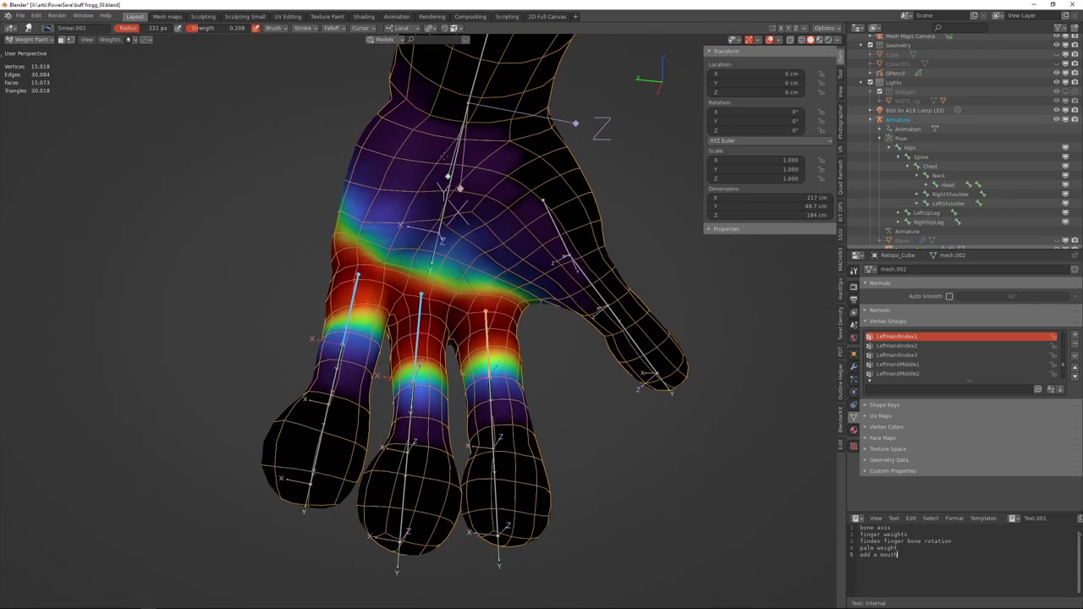
pyautogui.moveTo(520, 205); pyautogui.dragTo(376, 123, button='middle')
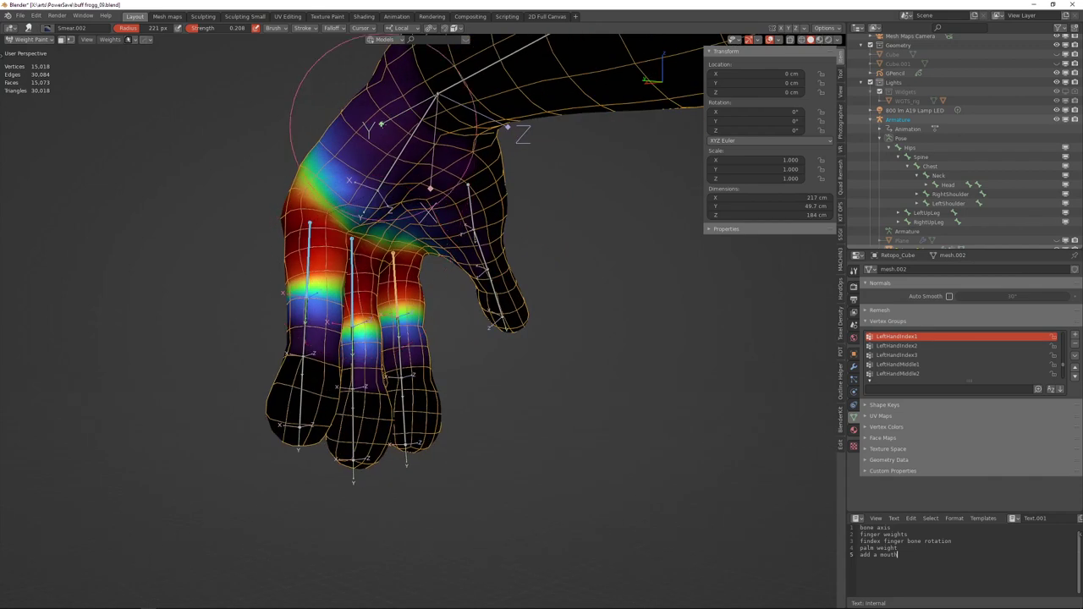
pyautogui.moveTo(406, 317); pyautogui.dragTo(383, 342, button='middle')
pyautogui.keyDown('ctrl'); pyautogui.moveTo(445, 188); pyautogui.dragTo(393, 176, button='middle'); pyautogui.keyUp('ctrl')
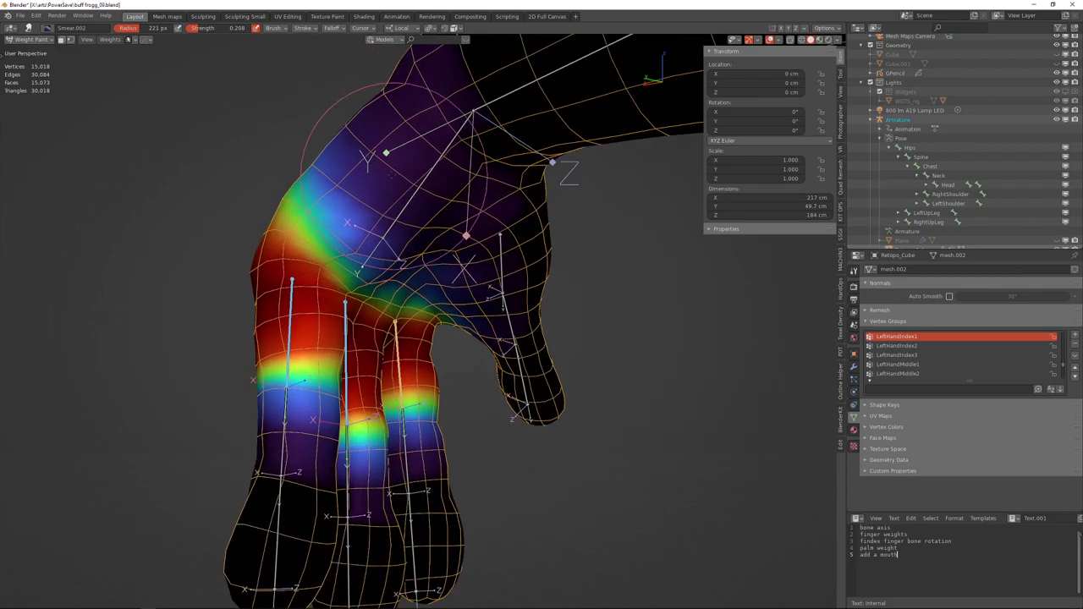
# Clean the vertex group weights of the selected pose bones with a limit of 0.087.
pyautogui.click(117, 40)
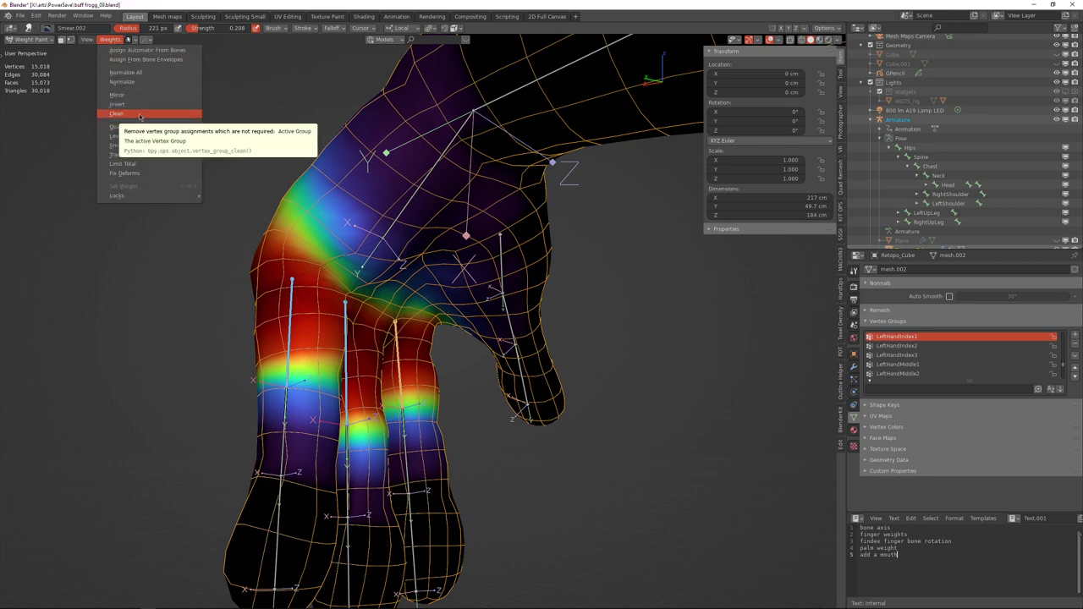
pyautogui.moveTo(440, 129); pyautogui.dragTo(402, 176, button='middle')
pyautogui.click(115, 40)
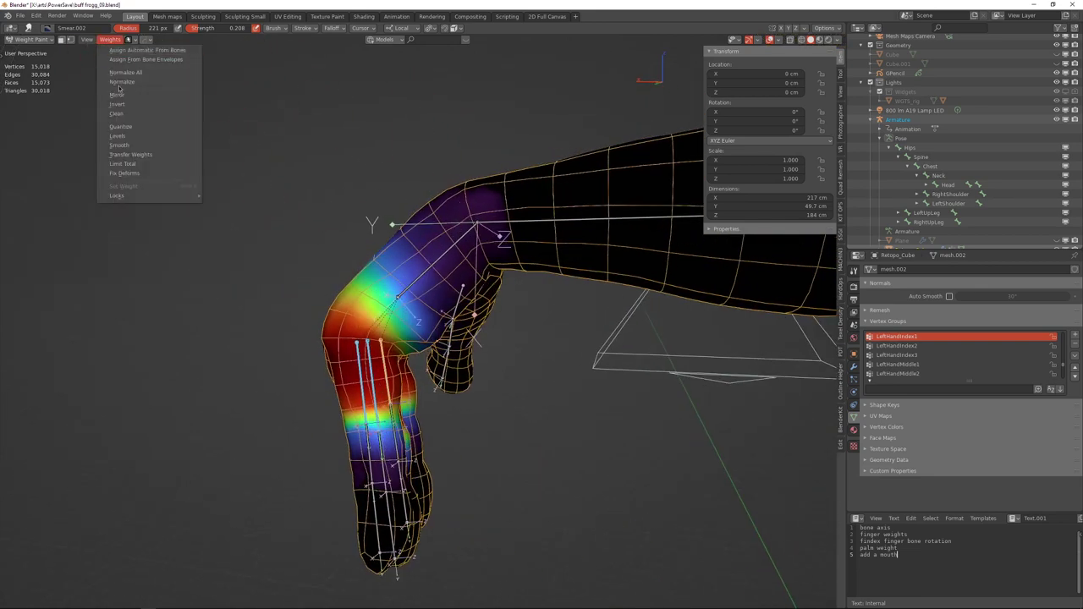
pyautogui.click(119, 114)
pyautogui.press('F9')
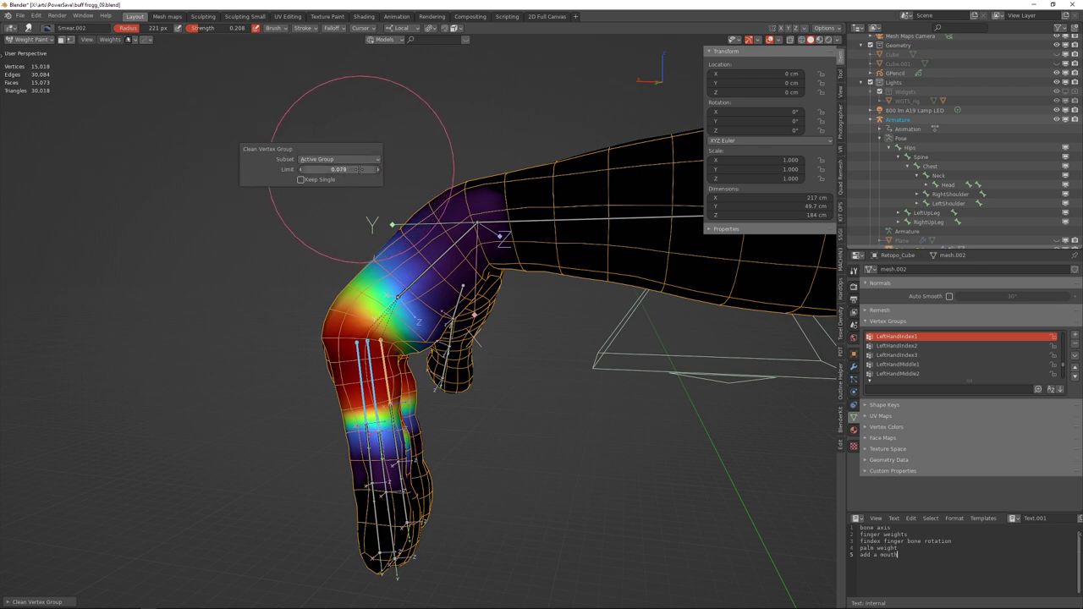
pyautogui.click(356, 159)
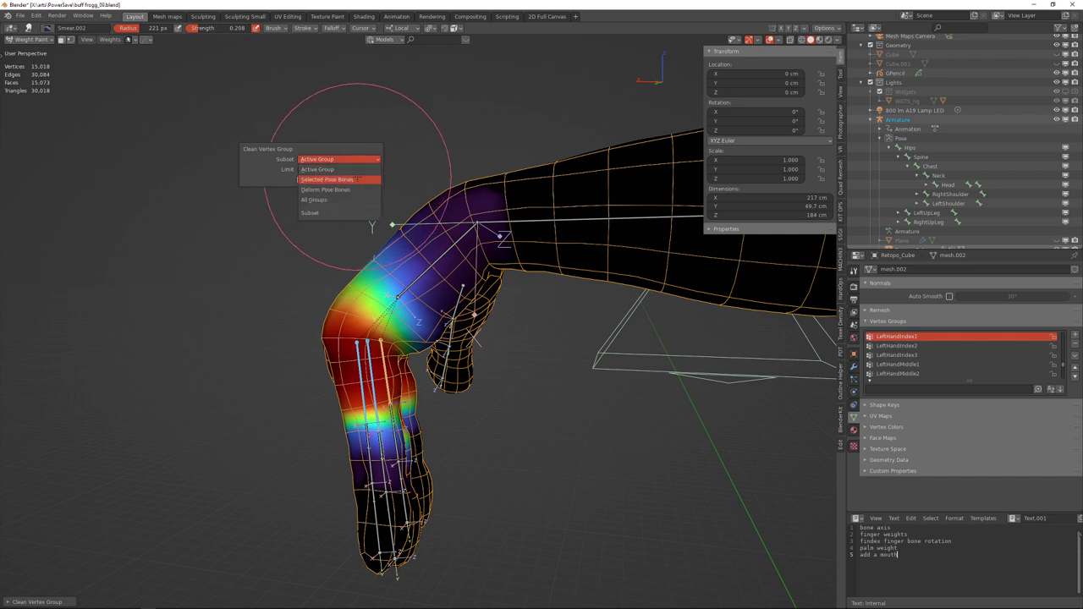
pyautogui.click(326, 179)
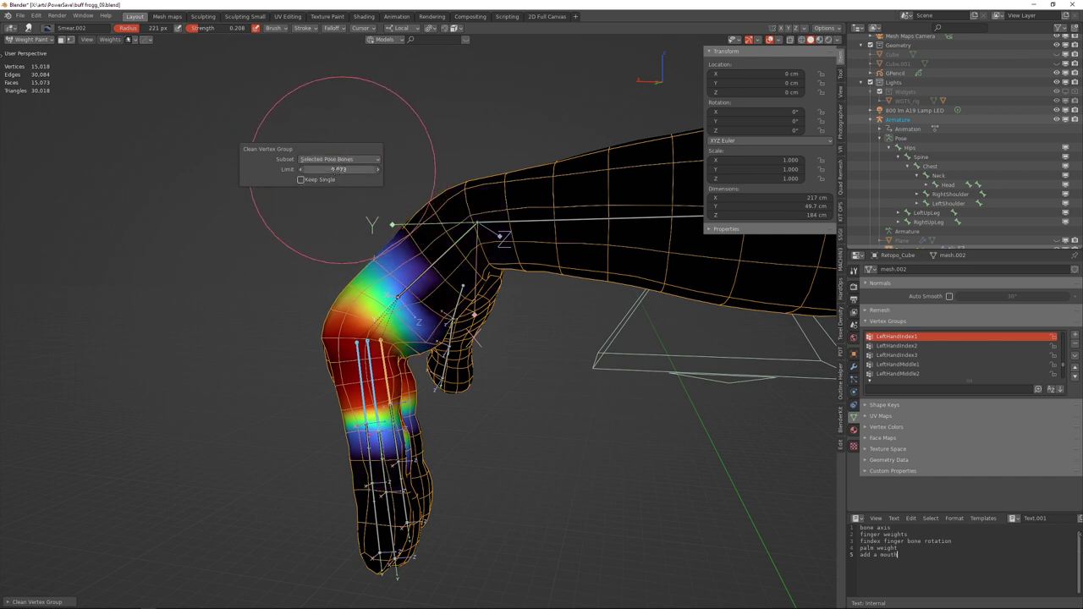
pyautogui.moveTo(330, 171); pyautogui.dragTo(334, 171)
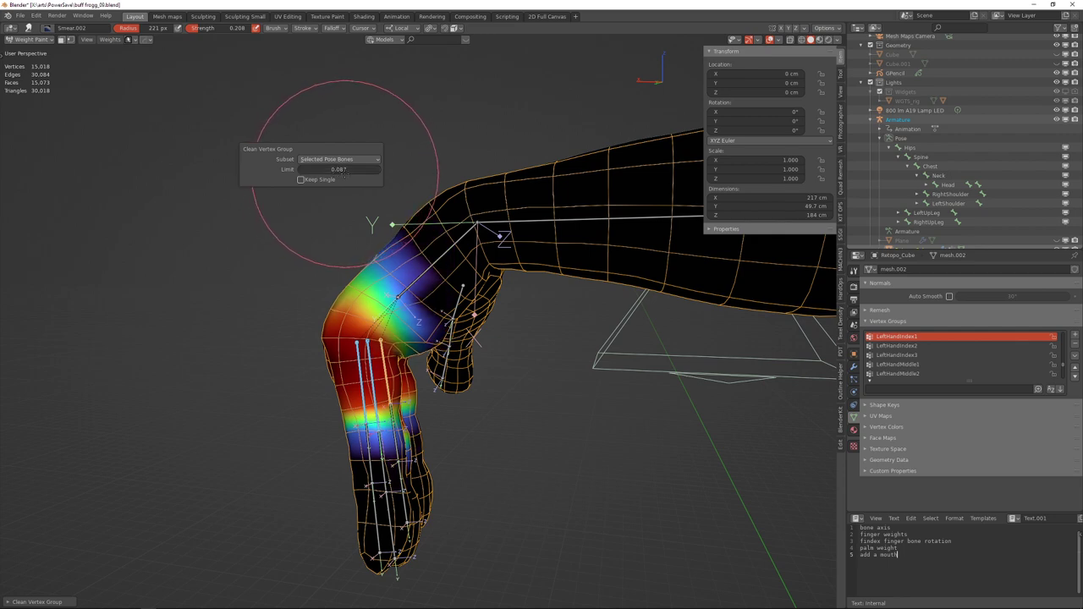
# Set the Smear brush radius to 157 px, then select the left hand bone and examine its weights near the knuckles.
pyautogui.moveTo(498, 127)
pyautogui.mouseDown(button='middle')
pyautogui.moveTo(428, 150)
pyautogui.moveTo(457, 164)
pyautogui.mouseUp(button='middle')
pyautogui.press('f')
pyautogui.click(406, 195)
pyautogui.moveTo(406, 195)
pyautogui.mouseDown(button='middle')
pyautogui.moveTo(434, 198)
pyautogui.moveTo(416, 201)
pyautogui.moveTo(419, 211)
pyautogui.moveTo(467, 264)
pyautogui.moveTo(496, 244)
pyautogui.moveTo(493, 232)
pyautogui.moveTo(449, 257)
pyautogui.mouseUp(button='middle')
pyautogui.keyDown('ctrl'); pyautogui.click(491, 244); pyautogui.keyUp('ctrl')
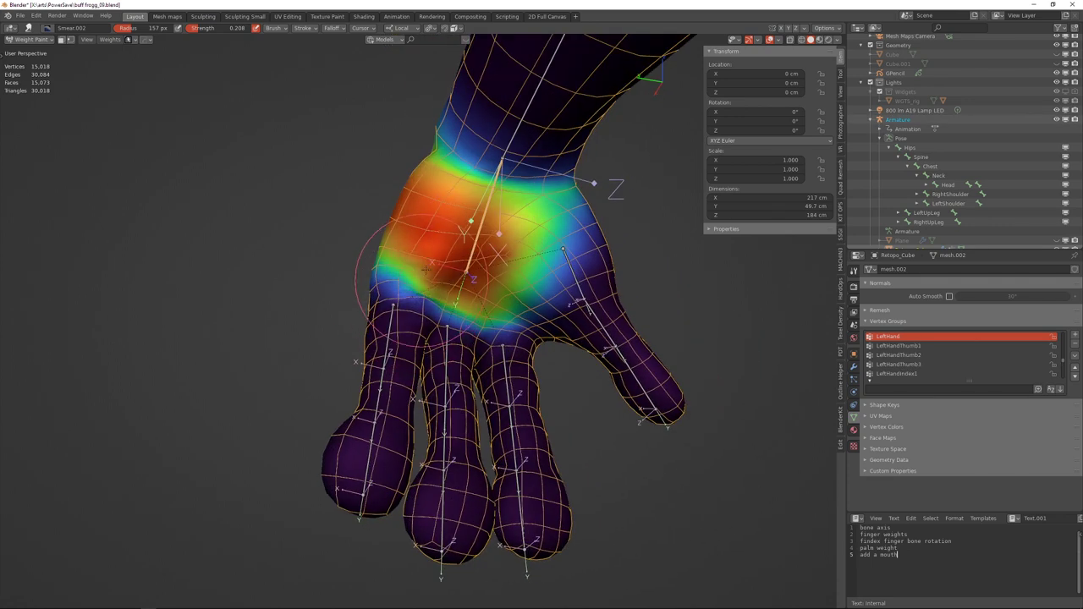
pyautogui.moveTo(453, 300); pyautogui.dragTo(468, 303, button='middle')
pyautogui.scroll(3, 456, 255)
pyautogui.moveTo(455, 255)
pyautogui.mouseDown(button='middle')
pyautogui.moveTo(476, 251)
pyautogui.moveTo(395, 285)
pyautogui.moveTo(396, 299)
pyautogui.mouseUp(button='middle')
pyautogui.moveTo(545, 327); pyautogui.dragTo(382, 316, button='middle')
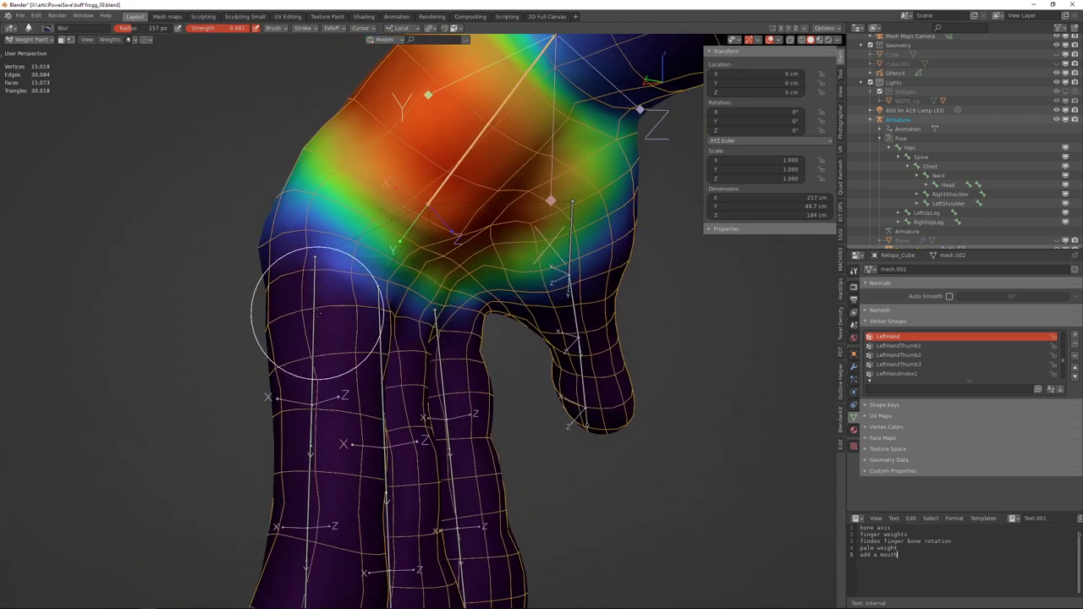
# Select the first left ring finger bone and bend it outward about its local X axis.
pyautogui.keyDown('ctrl'); pyautogui.click(314, 313); pyautogui.keyUp('ctrl')
pyautogui.press('r')
pyautogui.moveTo(316, 305)
pyautogui.mouseDown(button='middle')
pyautogui.moveTo(401, 293)
pyautogui.moveTo(387, 288)
pyautogui.moveTo(391, 245)
pyautogui.moveTo(408, 241)
pyautogui.moveTo(368, 203)
pyautogui.mouseUp(button='middle')
pyautogui.press('x')
pyautogui.click(380, 327)
# Switch to the Average brush and select the left forearm bone.
pyautogui.hotkey('shift', 'space')
pyautogui.click(385, 254)
pyautogui.moveTo(430, 232); pyautogui.dragTo(428, 244, button='middle')
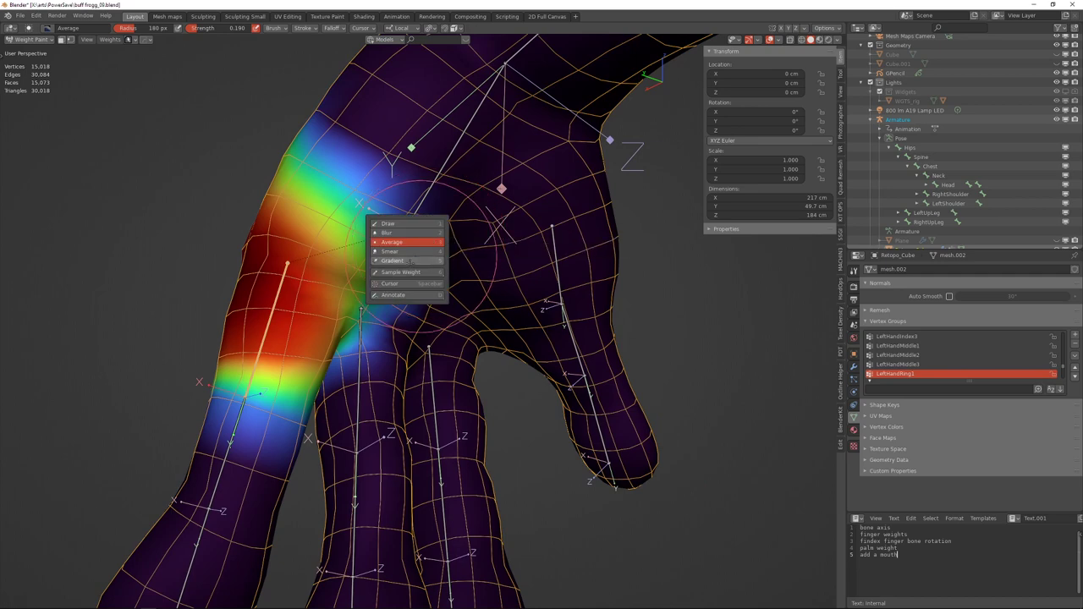
pyautogui.scroll(-6, 549, 194)
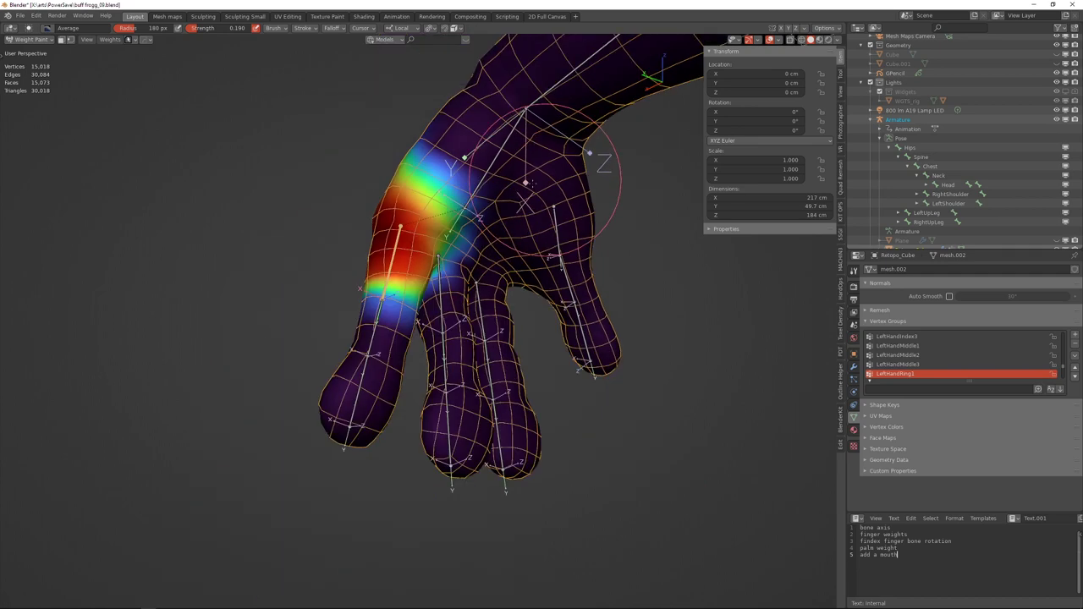
pyautogui.keyDown('shift'); pyautogui.moveTo(475, 227); pyautogui.dragTo(440, 284, button='middle'); pyautogui.keyUp('shift')
pyautogui.keyDown('ctrl'); pyautogui.click(405, 235); pyautogui.keyUp('ctrl')
# Try a linear weight gradient along the left forearm with the Gradient tool and undo it.
pyautogui.click(451, 267)
pyautogui.moveTo(360, 227); pyautogui.dragTo(502, 239)
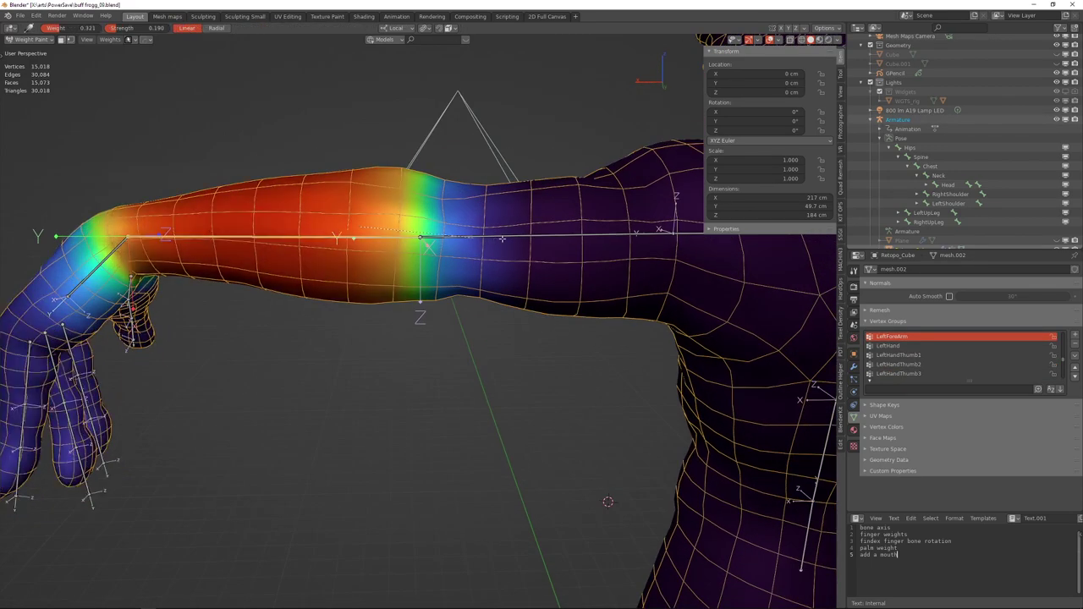
pyautogui.hotkey('ctrl', 'z')
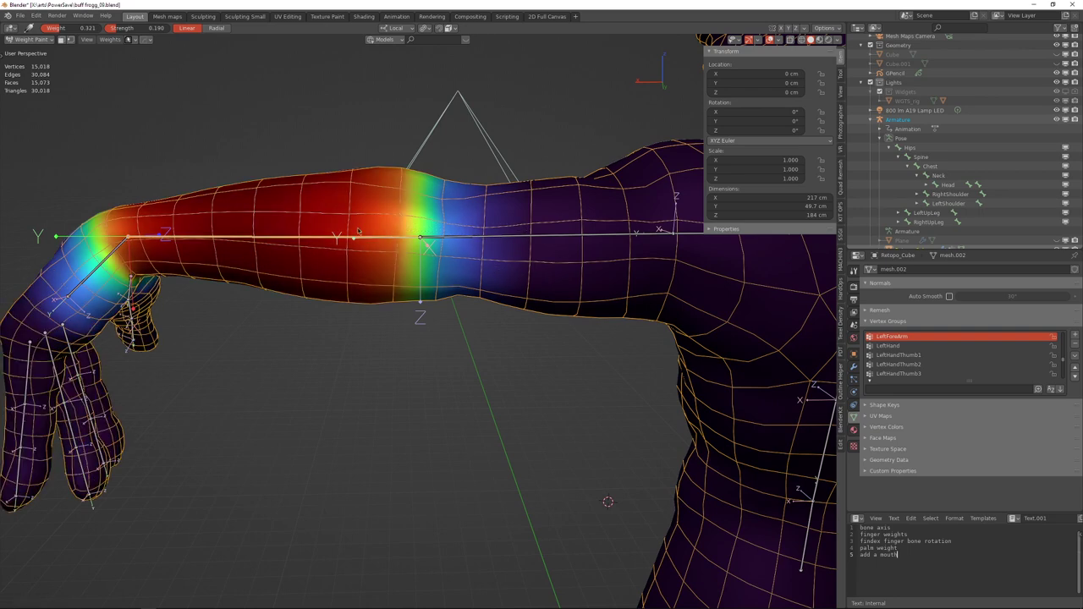
# Switch to the Draw brush for the left forearm's weights around the wrist.
pyautogui.keyDown('shift'); pyautogui.moveTo(307, 215); pyautogui.dragTo(506, 155, button='middle'); pyautogui.keyUp('shift')
pyautogui.scroll(3, 287, 255)
pyautogui.moveTo(286, 254); pyautogui.dragTo(332, 211, button='middle')
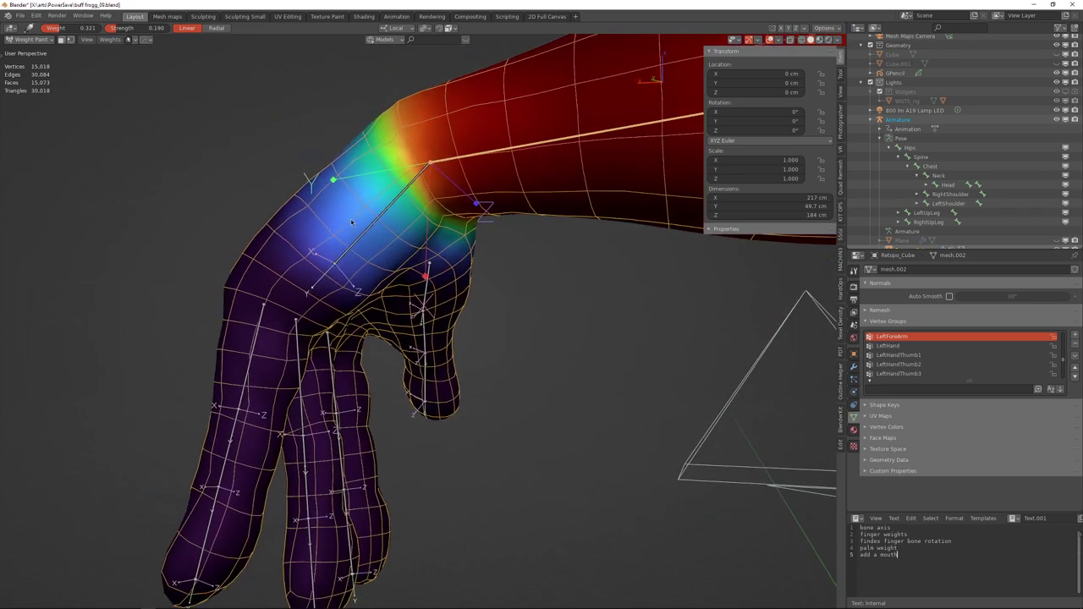
pyautogui.hotkey('shift', 'space')
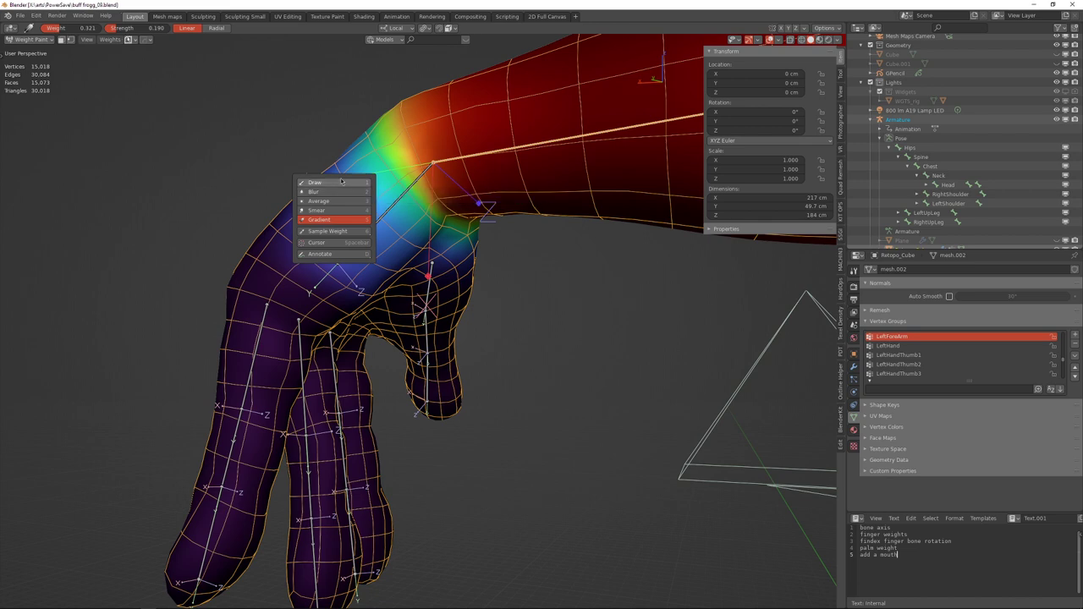
pyautogui.click(342, 181)
pyautogui.moveTo(442, 240)
pyautogui.mouseDown(button='middle')
pyautogui.moveTo(411, 203)
pyautogui.moveTo(402, 216)
pyautogui.moveTo(416, 228)
pyautogui.moveTo(443, 223)
pyautogui.moveTo(431, 202)
pyautogui.mouseUp(button='middle')
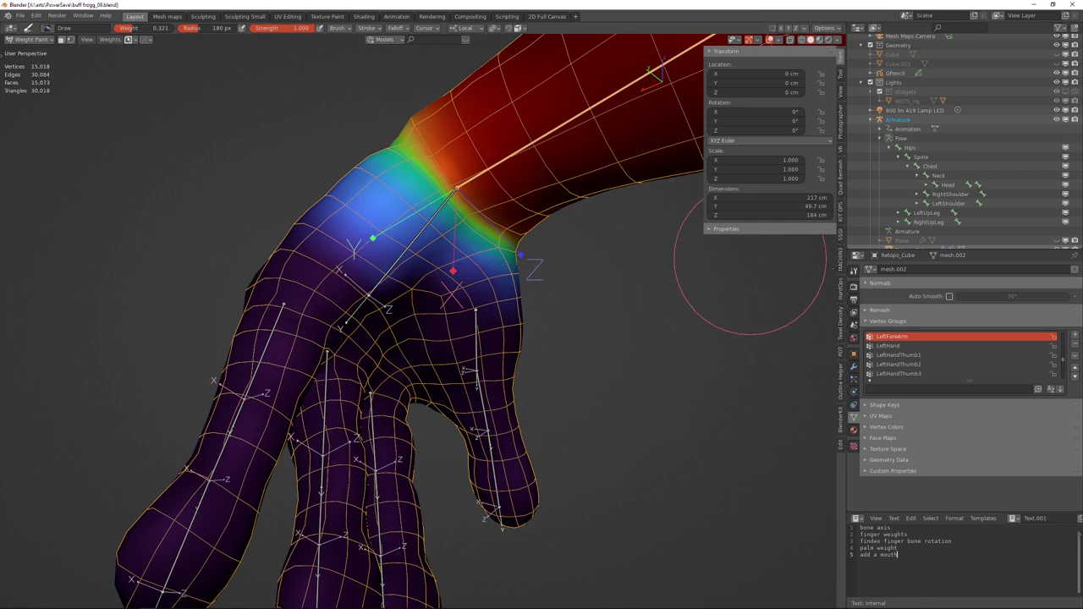
# Sample a 0.990 weight from the left forearm and try painting it past the wrist with the Draw brush.
pyautogui.click(854, 271)
pyautogui.moveTo(560, 152); pyautogui.dragTo(501, 136, button='middle')
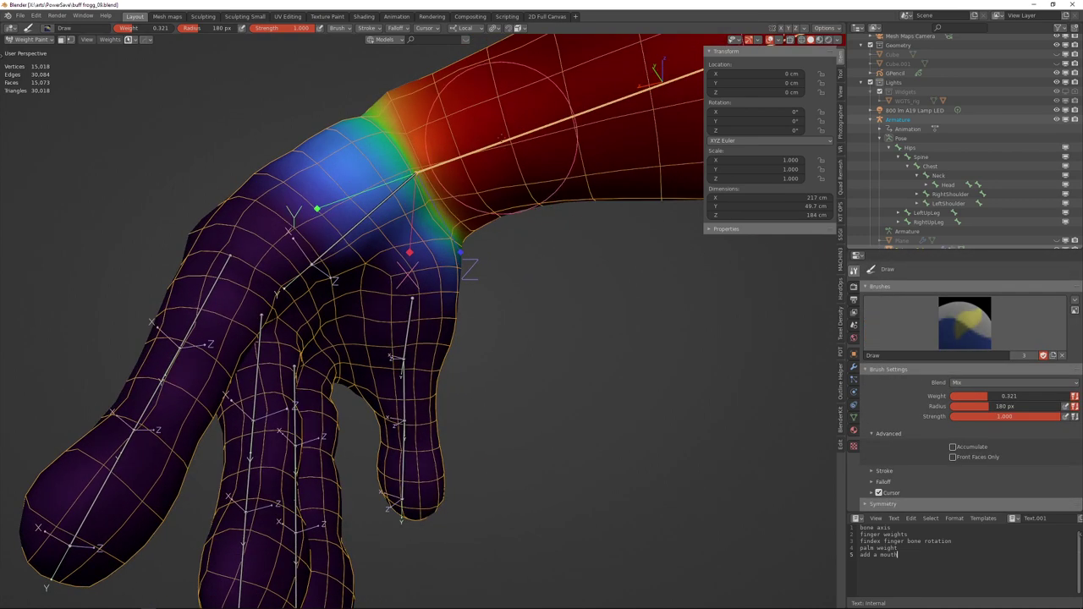
pyautogui.keyDown('ctrl'); pyautogui.click(611, 107); pyautogui.keyUp('ctrl')
pyautogui.moveTo(407, 200); pyautogui.dragTo(377, 225, button='middle')
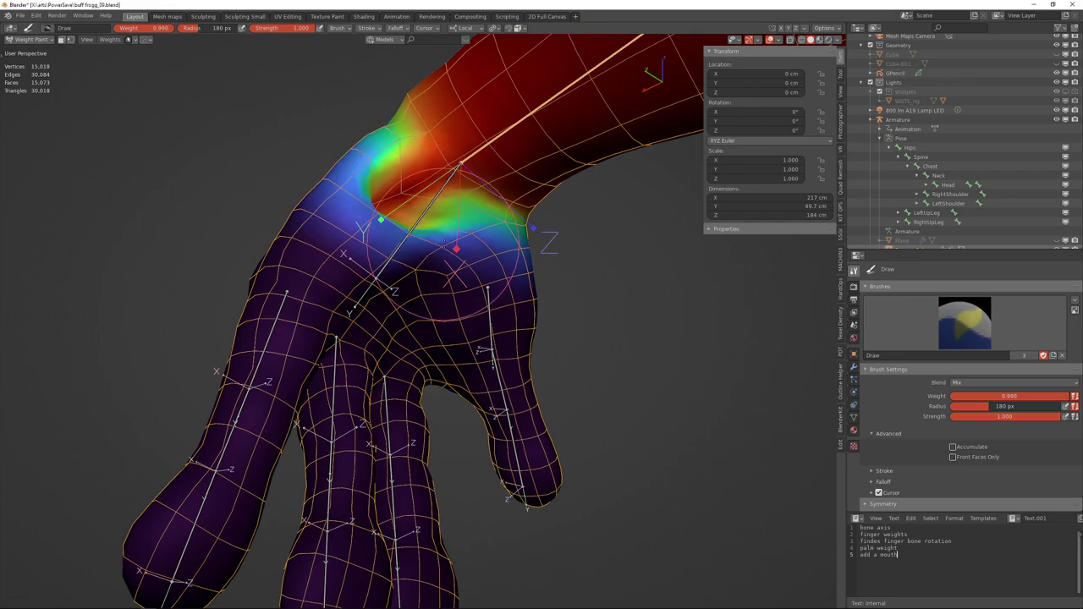
pyautogui.keyDown('shift'); pyautogui.moveTo(396, 257); pyautogui.dragTo(407, 235, button='middle'); pyautogui.keyUp('shift')
pyautogui.scroll(-5, 539, 200)
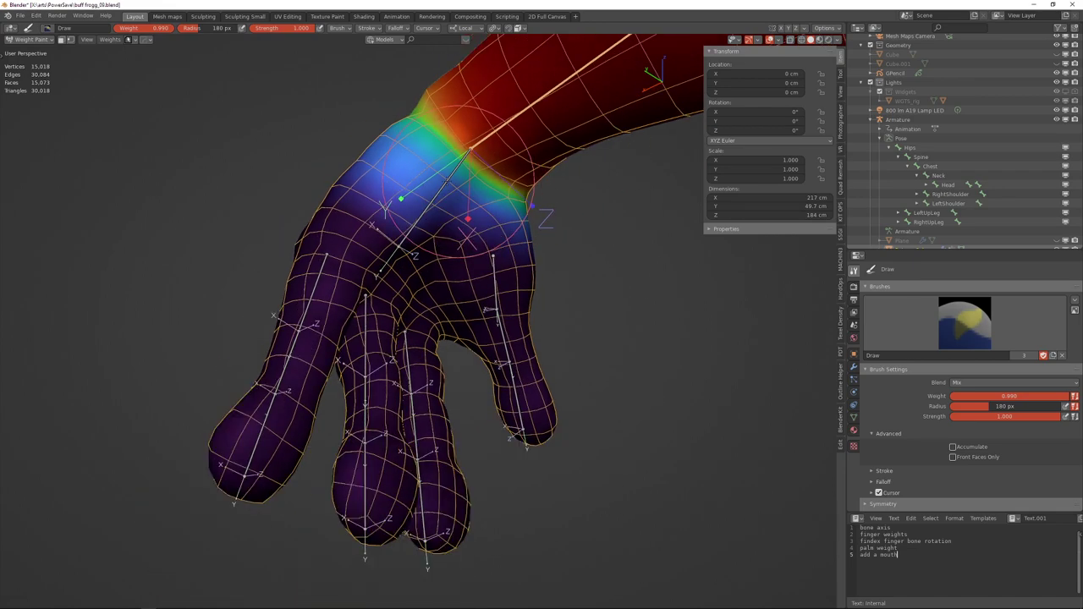
# Examine the left forearm bone's weights around the wrist, the elbow and the side of the body.
pyautogui.moveTo(508, 273)
pyautogui.mouseDown(button='middle')
pyautogui.moveTo(648, 320)
pyautogui.moveTo(676, 340)
pyautogui.moveTo(641, 377)
pyautogui.mouseUp(button='middle')
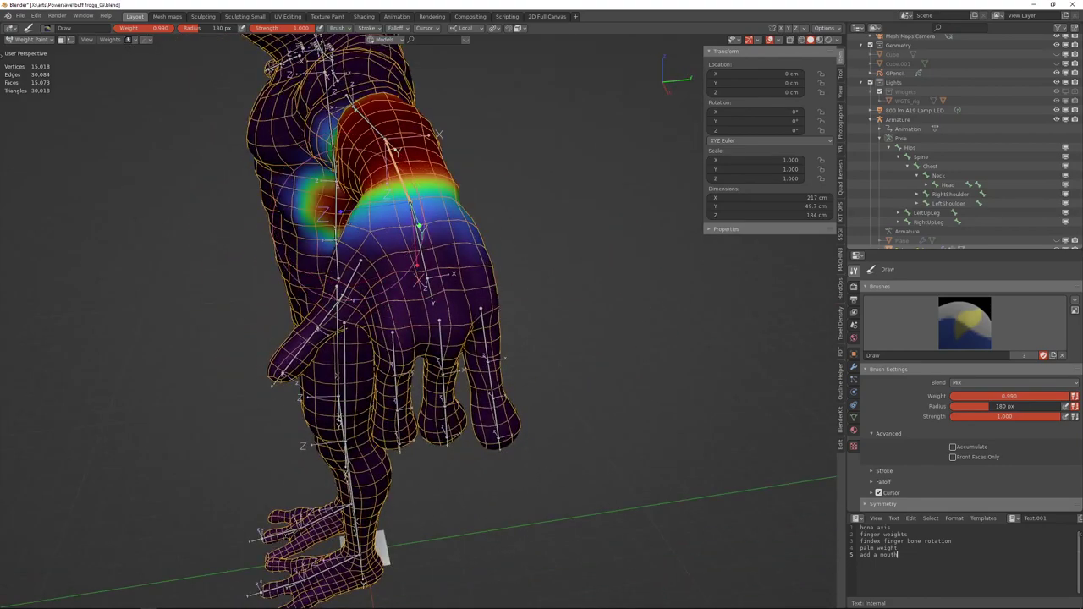
pyautogui.moveTo(327, 224)
pyautogui.mouseDown(button='middle')
pyautogui.moveTo(357, 215)
pyautogui.moveTo(275, 186)
pyautogui.mouseUp(button='middle')
pyautogui.moveTo(359, 173)
pyautogui.keyDown('shift'); pyautogui.mouseDown(button='middle')
pyautogui.moveTo(395, 217)
pyautogui.moveTo(259, 157)
pyautogui.moveTo(381, 222)
pyautogui.mouseUp(button='middle'); pyautogui.keyUp('shift')
pyautogui.scroll(3, 240, 161)
pyautogui.moveTo(240, 160)
pyautogui.mouseDown(button='middle')
pyautogui.moveTo(352, 176)
pyautogui.moveTo(311, 186)
pyautogui.mouseUp(button='middle')
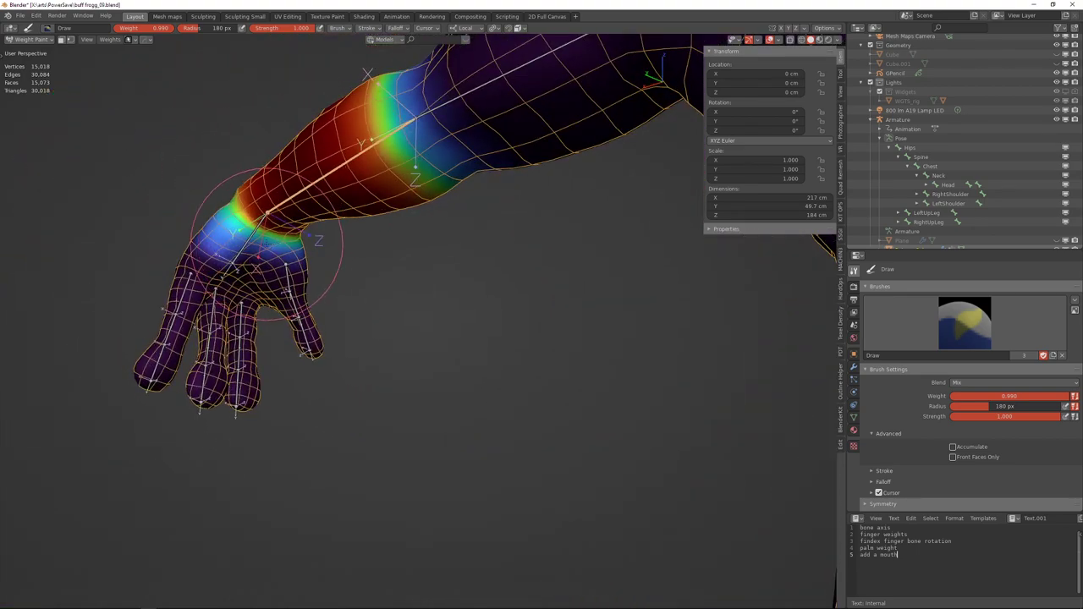
pyautogui.scroll(2, 265, 246)
pyautogui.moveTo(264, 245)
pyautogui.mouseDown(button='middle')
pyautogui.moveTo(237, 157)
pyautogui.moveTo(209, 186)
pyautogui.moveTo(429, 287)
pyautogui.moveTo(336, 239)
pyautogui.mouseUp(button='middle')
# Switch to the Smear brush and enlarge its radius to 276 px for the left wrist's forearm weights.
pyautogui.press('space')
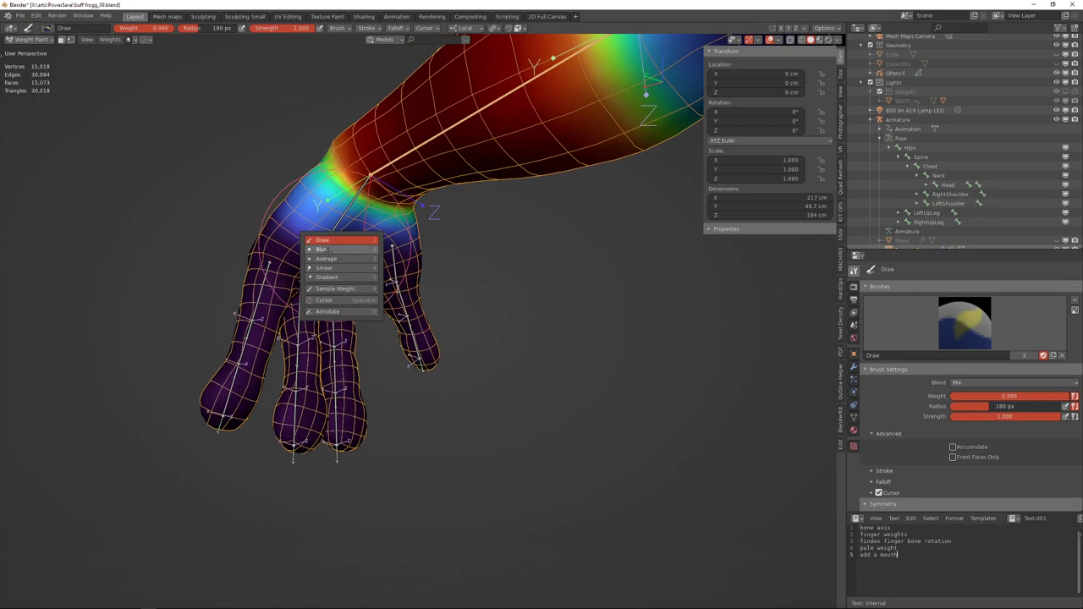
pyautogui.click(324, 268)
pyautogui.scroll(4, 307, 248)
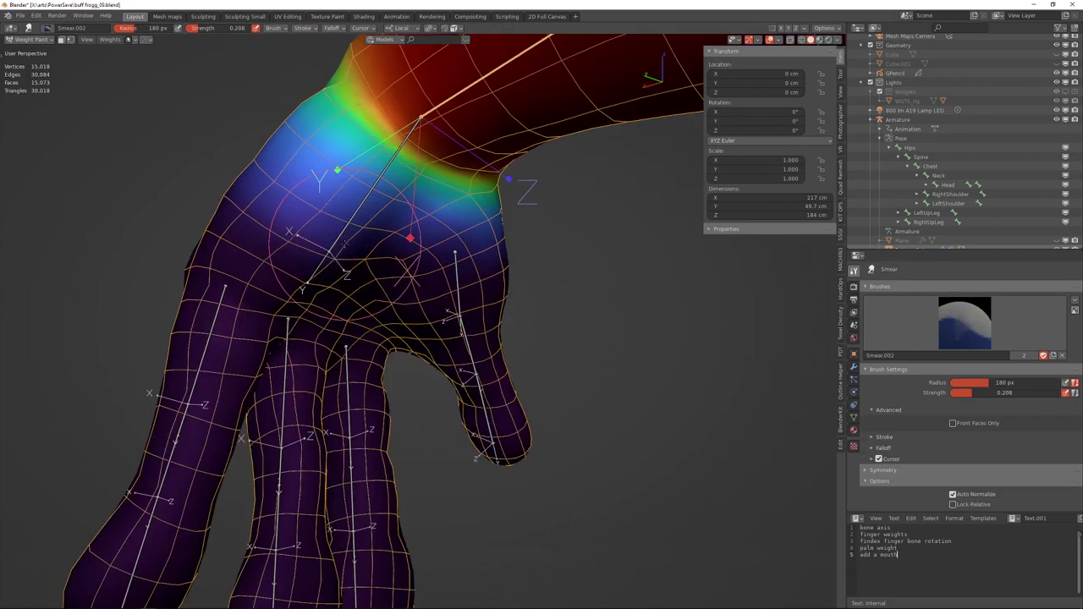
pyautogui.moveTo(307, 248)
pyautogui.mouseDown(button='middle')
pyautogui.moveTo(294, 286)
pyautogui.moveTo(356, 246)
pyautogui.moveTo(421, 287)
pyautogui.mouseUp(button='middle')
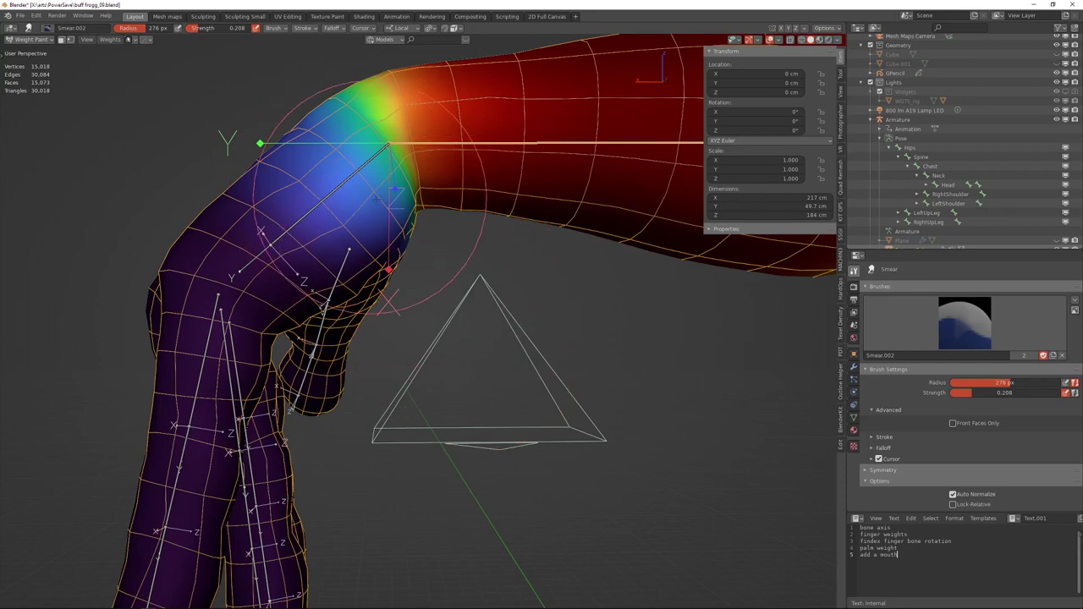
# Select the left hand bone and swing it up and down about its local X axis to test the wrist.
pyautogui.keyDown('ctrl'); pyautogui.click(341, 188); pyautogui.keyUp('ctrl')
pyautogui.press('r')
pyautogui.press('x')
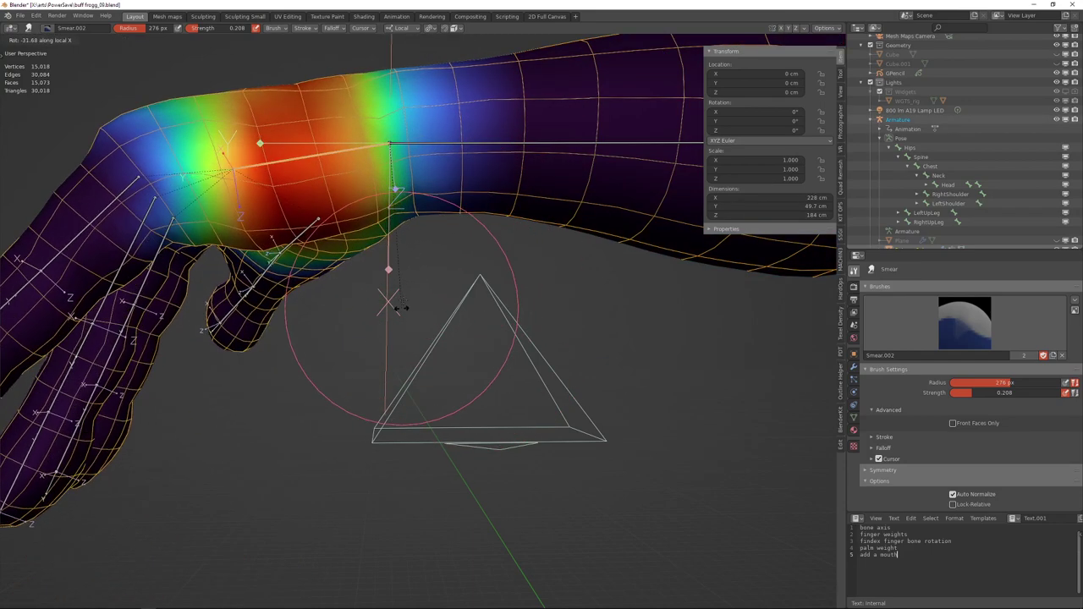
pyautogui.click(438, 211)
pyautogui.press('r')
pyautogui.press('x')
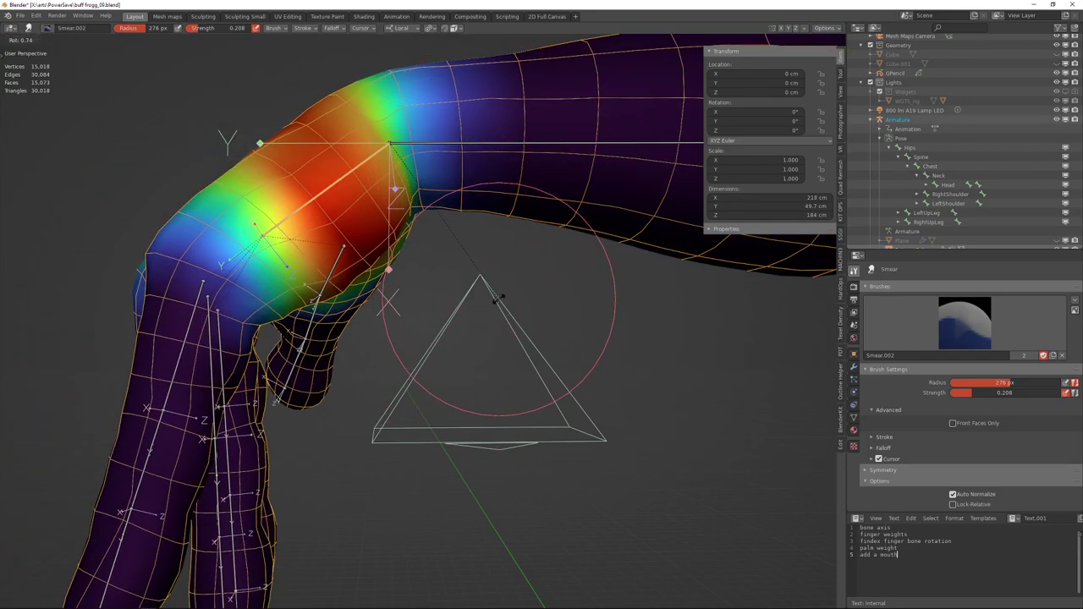
pyautogui.click(417, 332)
# Raise and lower the left hand about its local X axis while checking the wrist deformation from below.
pyautogui.moveTo(457, 198); pyautogui.dragTo(462, 350, button='middle')
pyautogui.press('r')
pyautogui.press('x')
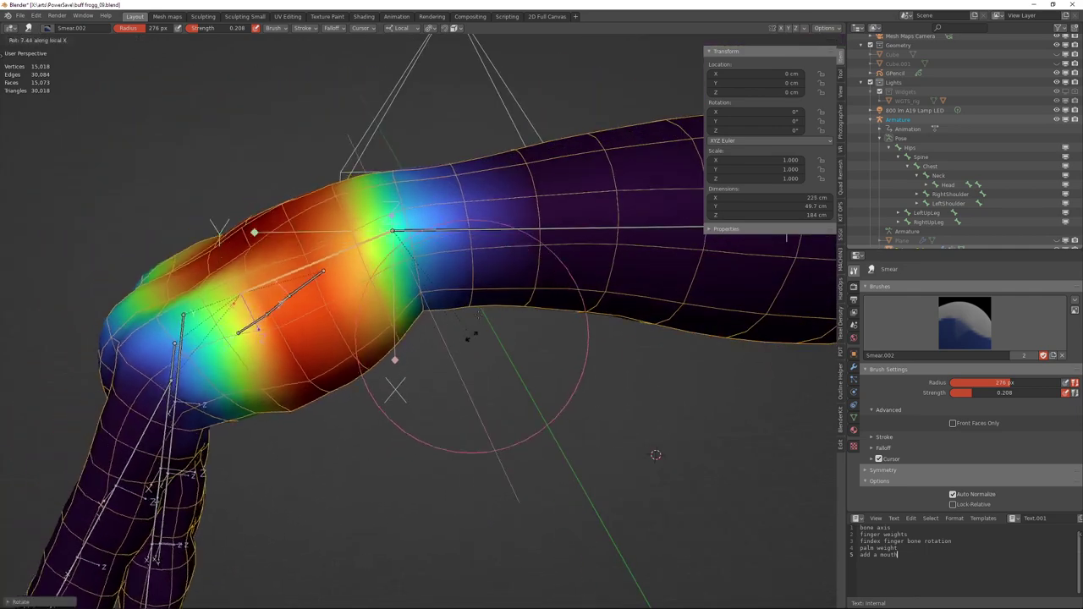
pyautogui.click(472, 328)
pyautogui.press('r')
pyautogui.press('x')
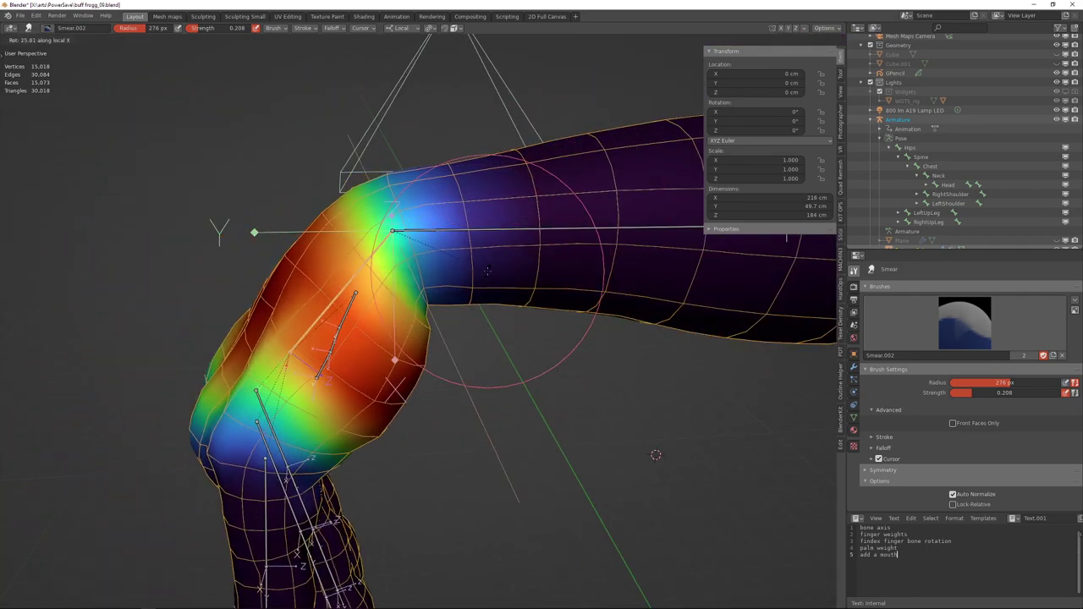
pyautogui.click(498, 345)
# Rotate the left hand about its local X axis from several views, leaving it nearly in line with the forearm.
pyautogui.moveTo(524, 252); pyautogui.dragTo(533, 175, button='middle')
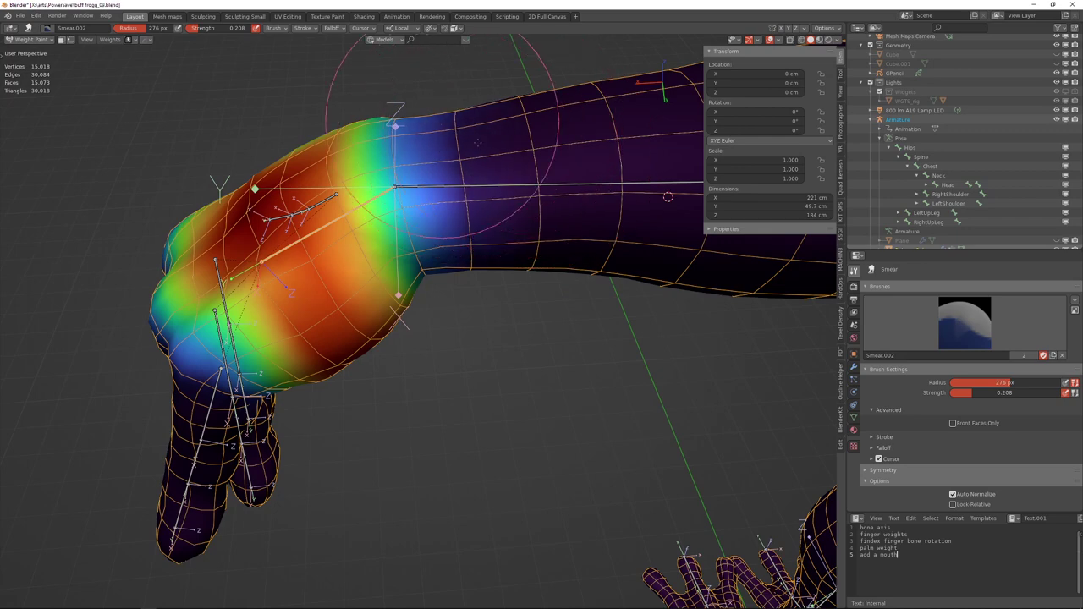
pyautogui.press('r')
pyautogui.press('x')
pyautogui.click(516, 234)
pyautogui.moveTo(459, 258); pyautogui.dragTo(295, 262, button='middle')
pyautogui.press('r')
pyautogui.press('x')
pyautogui.click(506, 212)
pyautogui.press('r')
pyautogui.press('x')
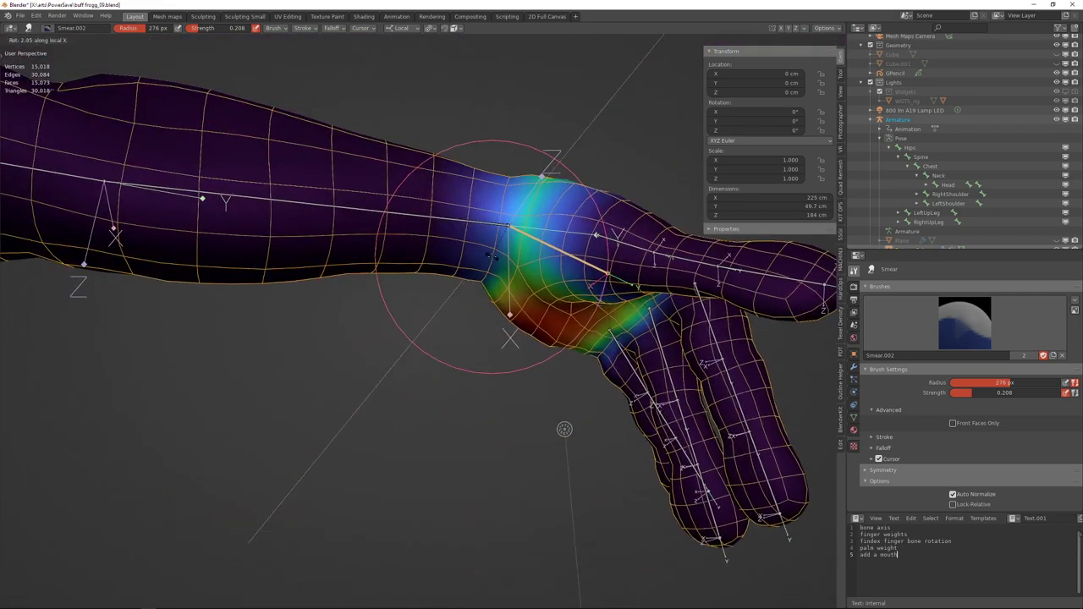
pyautogui.click(510, 321)
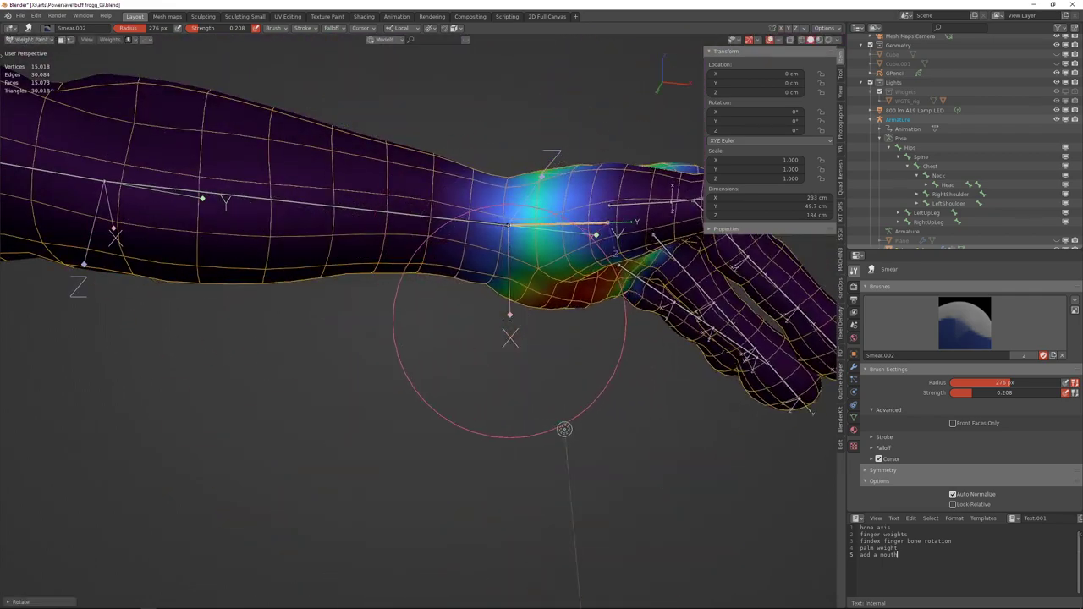
# Select the spine bone and bend the torso forward about the bone's local X axis.
pyautogui.scroll(-5, 475, 182)
pyautogui.moveTo(472, 191); pyautogui.dragTo(394, 271, button='middle')
pyautogui.keyDown('ctrl'); pyautogui.click(330, 271); pyautogui.keyUp('ctrl')
pyautogui.moveTo(510, 193); pyautogui.dragTo(479, 235, button='middle')
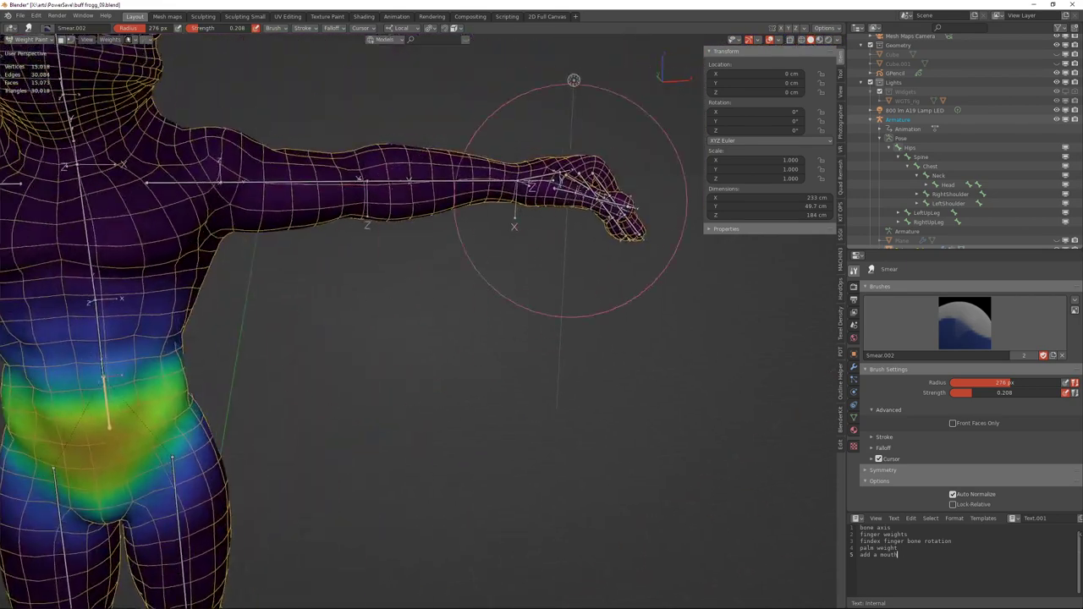
pyautogui.moveTo(569, 223)
pyautogui.mouseDown(button='middle')
pyautogui.moveTo(408, 255)
pyautogui.moveTo(418, 207)
pyautogui.moveTo(419, 223)
pyautogui.moveTo(406, 193)
pyautogui.moveTo(657, 273)
pyautogui.moveTo(651, 463)
pyautogui.moveTo(611, 269)
pyautogui.mouseUp(button='middle')
pyautogui.scroll(1, 406, 298)
pyautogui.press('r')
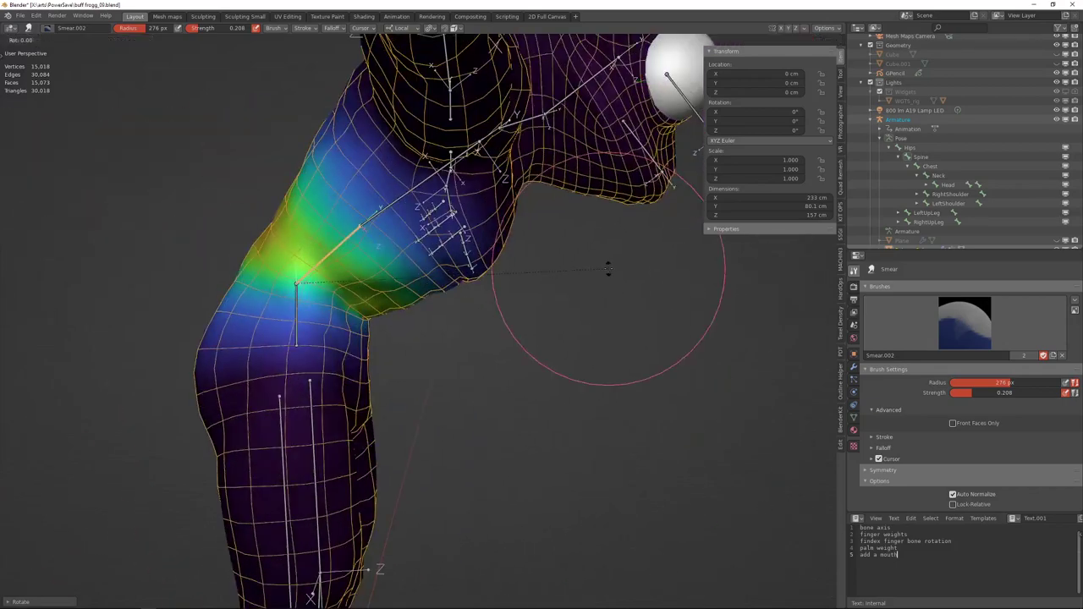
pyautogui.press('x')
pyautogui.click(583, 285)
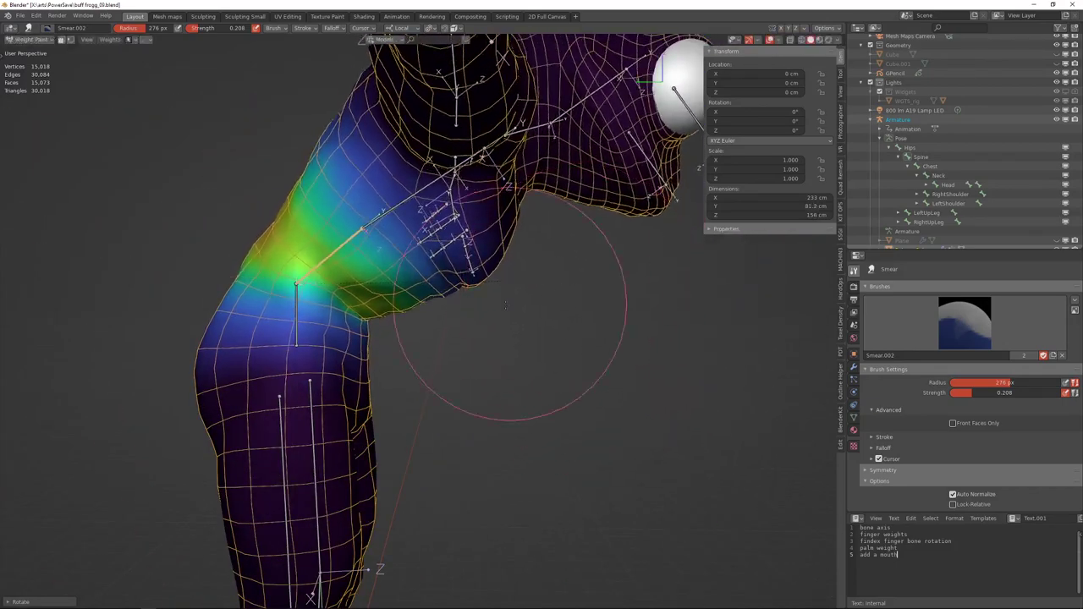
# Rotate the spine bone about its local X axis while checking the waist crease up close.
pyautogui.scroll(5, 419, 308)
pyautogui.moveTo(380, 314)
pyautogui.mouseDown(button='middle')
pyautogui.moveTo(205, 278)
pyautogui.moveTo(422, 297)
pyautogui.moveTo(382, 281)
pyautogui.moveTo(448, 288)
pyautogui.moveTo(448, 256)
pyautogui.moveTo(408, 295)
pyautogui.moveTo(385, 279)
pyautogui.moveTo(505, 310)
pyautogui.mouseUp(button='middle')
pyautogui.press('r')
pyautogui.press('x')
pyautogui.click(426, 261)
# Switch to the Average brush and set its radius to 125 px for the spine weights at the waist.
pyautogui.hotkey('shift', 'space')
pyautogui.click(353, 270)
pyautogui.press('f')
pyautogui.click(390, 282)
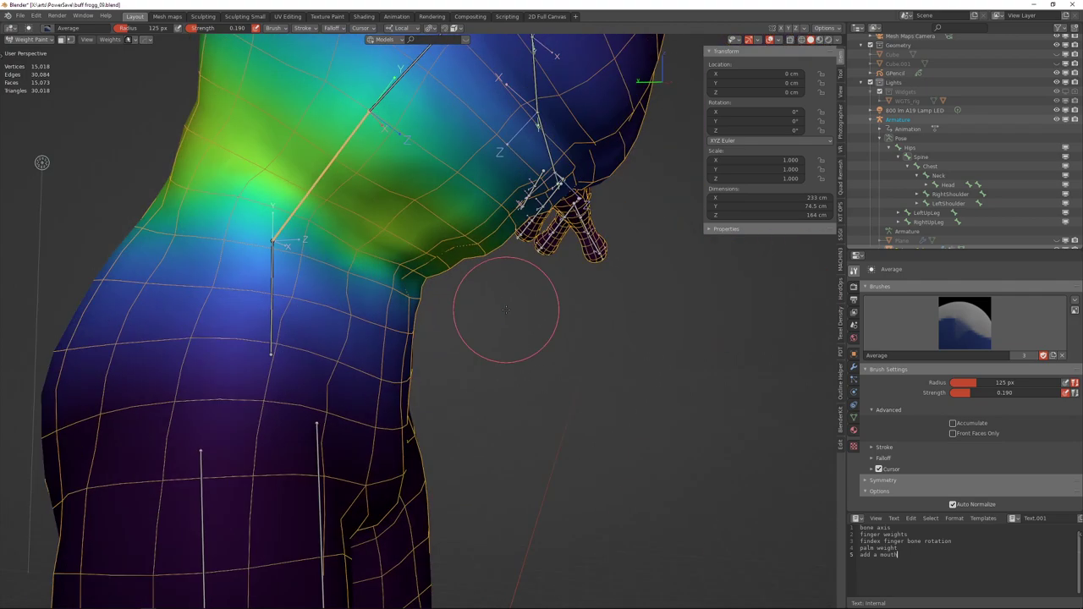
# Bend the torso farther forward and raise it again by rotating the spine bone about its local X axis.
pyautogui.press('r')
pyautogui.press('x')
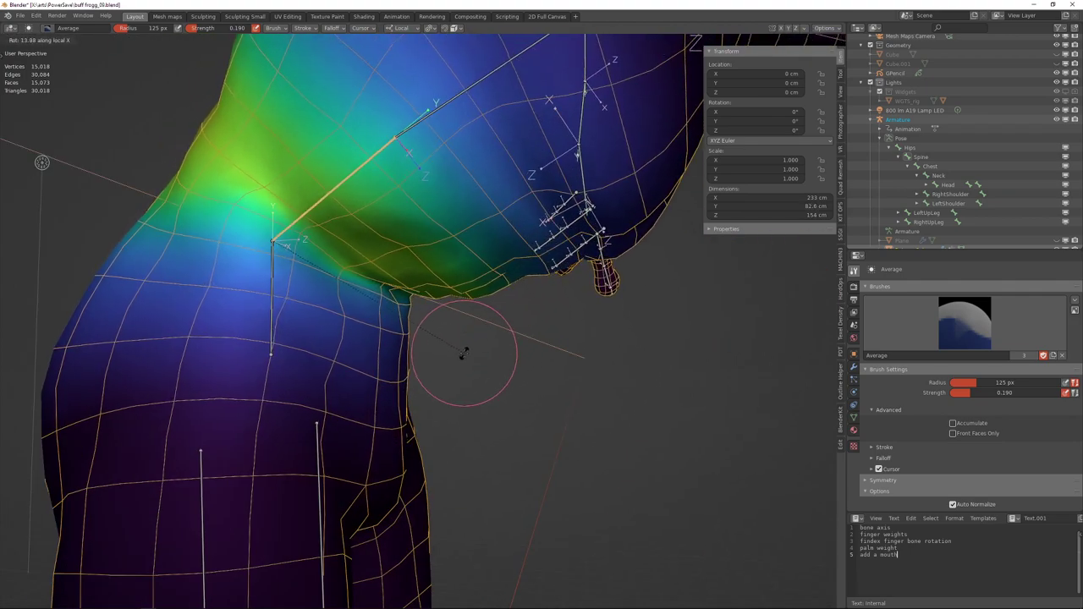
pyautogui.click(466, 353)
pyautogui.moveTo(448, 306); pyautogui.dragTo(423, 290, button='middle')
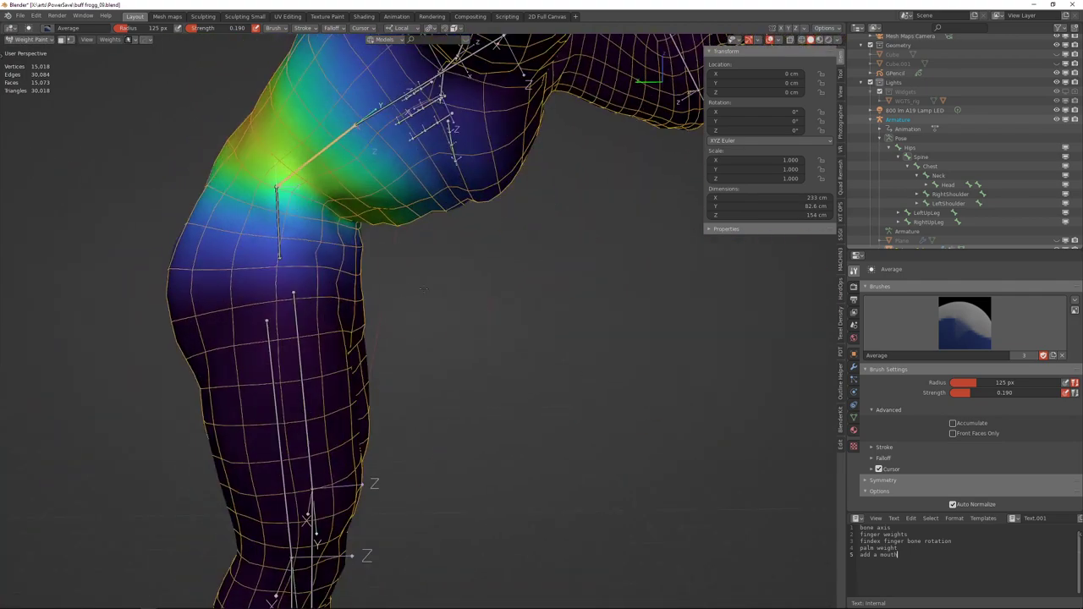
pyautogui.press('x')
pyautogui.click(395, 184)
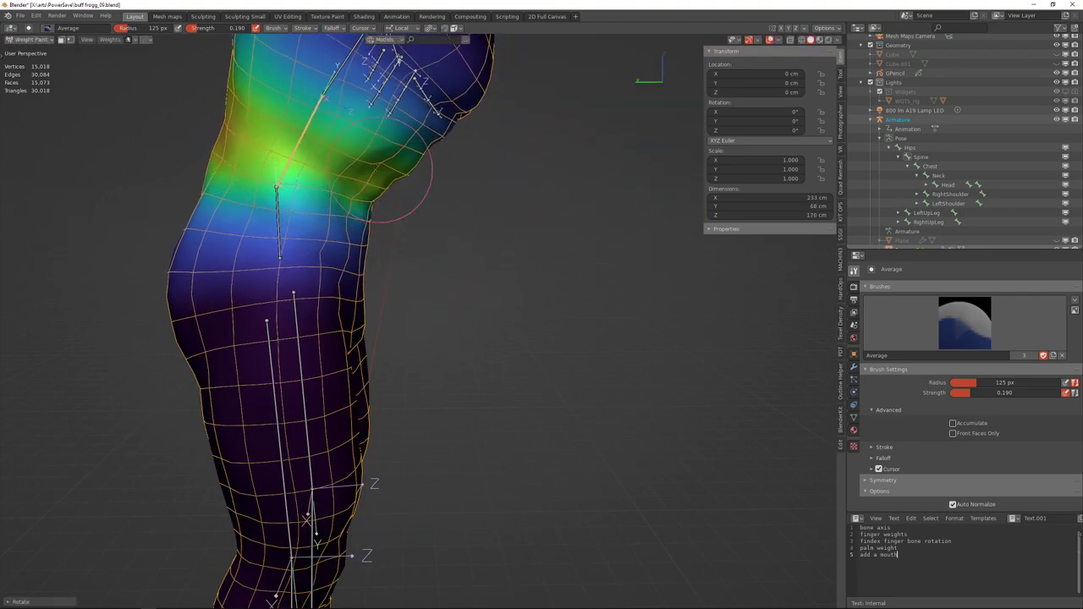
# Select the Chest bone and tilt it about its local X axis to test the upper torso.
pyautogui.keyDown('shift'); pyautogui.moveTo(356, 83); pyautogui.dragTo(525, 222, button='middle'); pyautogui.keyUp('shift')
pyautogui.keyDown('ctrl'); pyautogui.click(382, 193); pyautogui.keyUp('ctrl')
pyautogui.press('r')
pyautogui.press('x')
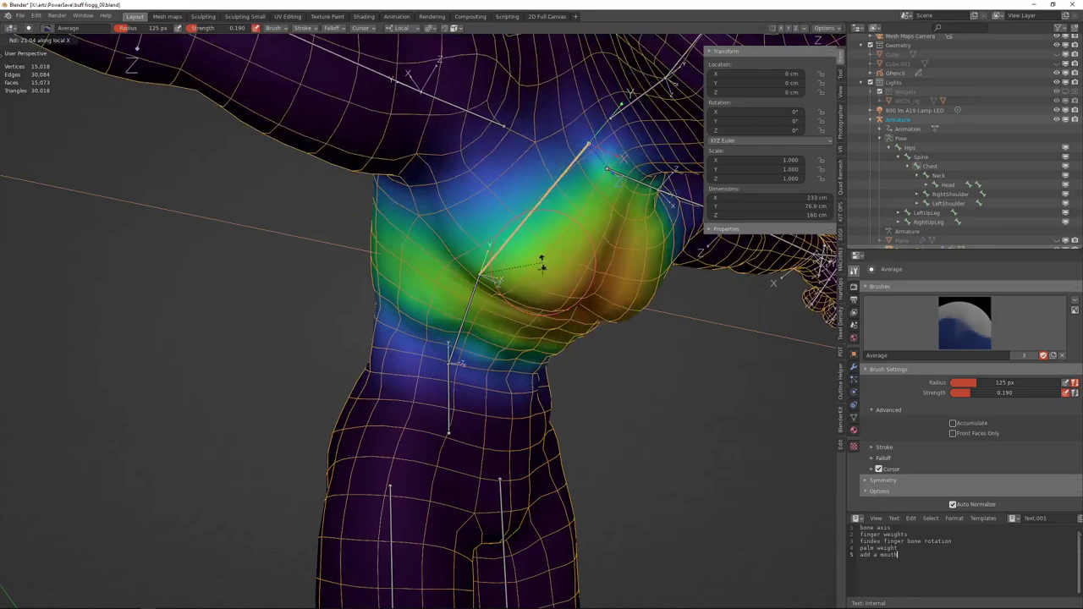
pyautogui.click(539, 271)
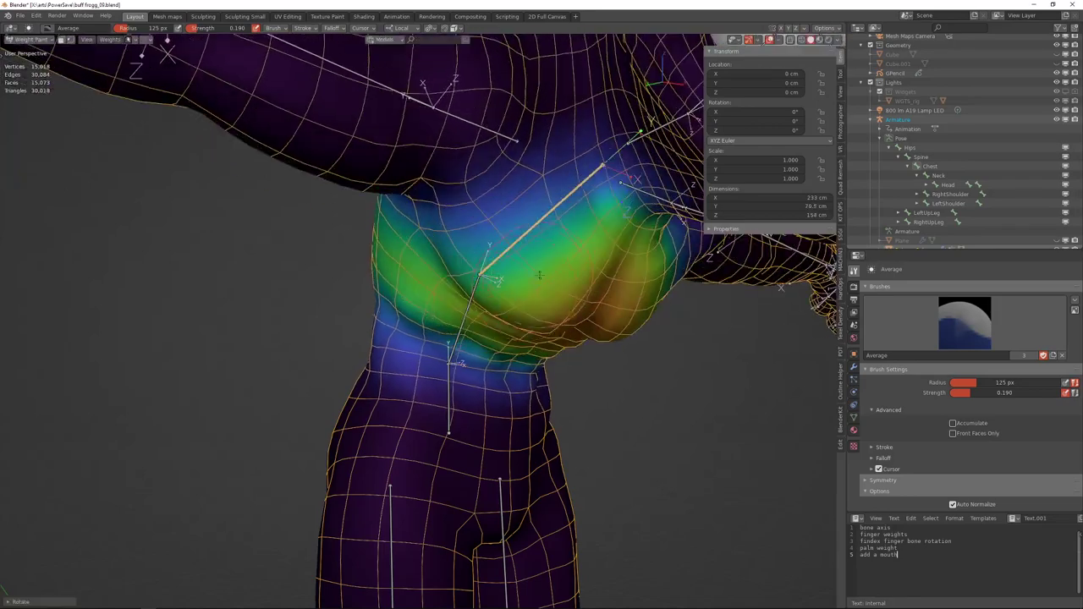
pyautogui.moveTo(539, 272); pyautogui.dragTo(561, 254, button='middle')
pyautogui.press('r')
pyautogui.press('x')
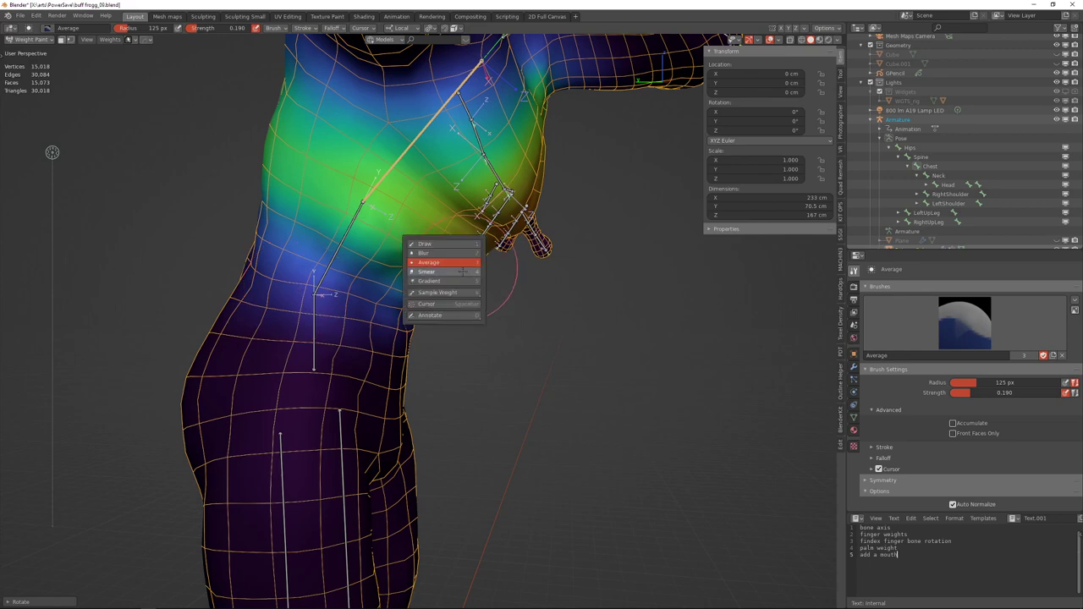
# Switch to the Smear brush at strength 0.175 and enlarge its radius for the chest weights at the waist.
pyautogui.click(463, 271)
pyautogui.moveTo(463, 273); pyautogui.dragTo(424, 283, button='middle')
pyautogui.press('f')
pyautogui.click(390, 309)
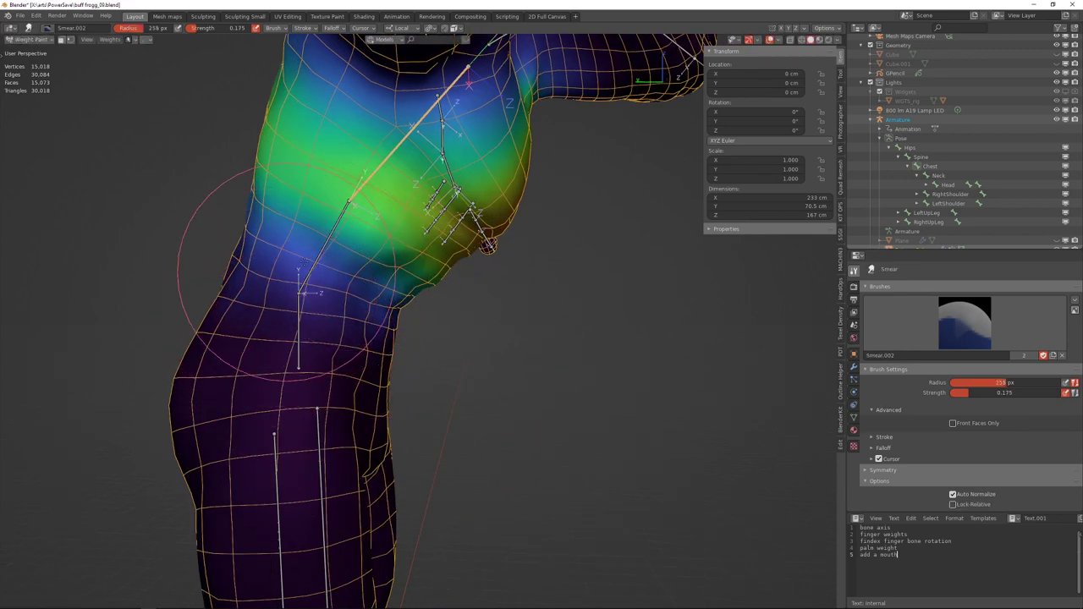
# Mirror the weight painting across X and set the Smear brush's radius to 179 px for the chest weights.
pyautogui.moveTo(402, 284); pyautogui.dragTo(292, 295, button='middle')
pyautogui.keyDown('shift'); pyautogui.moveTo(606, 317); pyautogui.dragTo(512, 329, button='middle'); pyautogui.keyUp('shift')
pyautogui.moveTo(501, 290); pyautogui.dragTo(546, 295, button='middle')
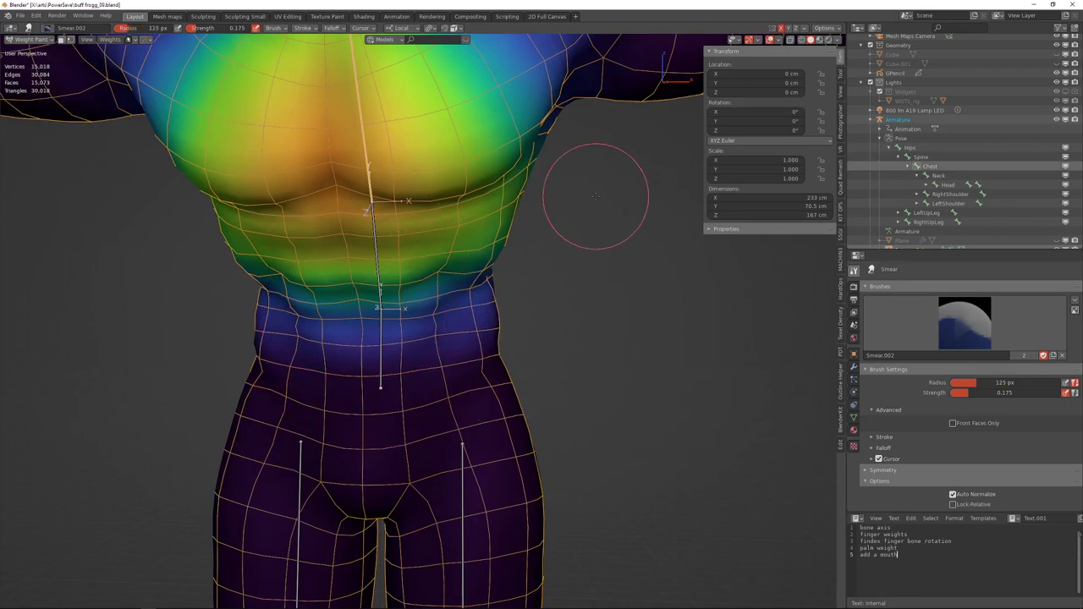
pyautogui.moveTo(517, 296)
pyautogui.mouseDown(button='middle')
pyautogui.moveTo(461, 322)
pyautogui.moveTo(463, 303)
pyautogui.moveTo(447, 310)
pyautogui.moveTo(471, 323)
pyautogui.moveTo(465, 273)
pyautogui.moveTo(322, 325)
pyautogui.mouseUp(button='middle')
pyautogui.hotkey('shift', 'space')
pyautogui.click(440, 310)
pyautogui.press('f')
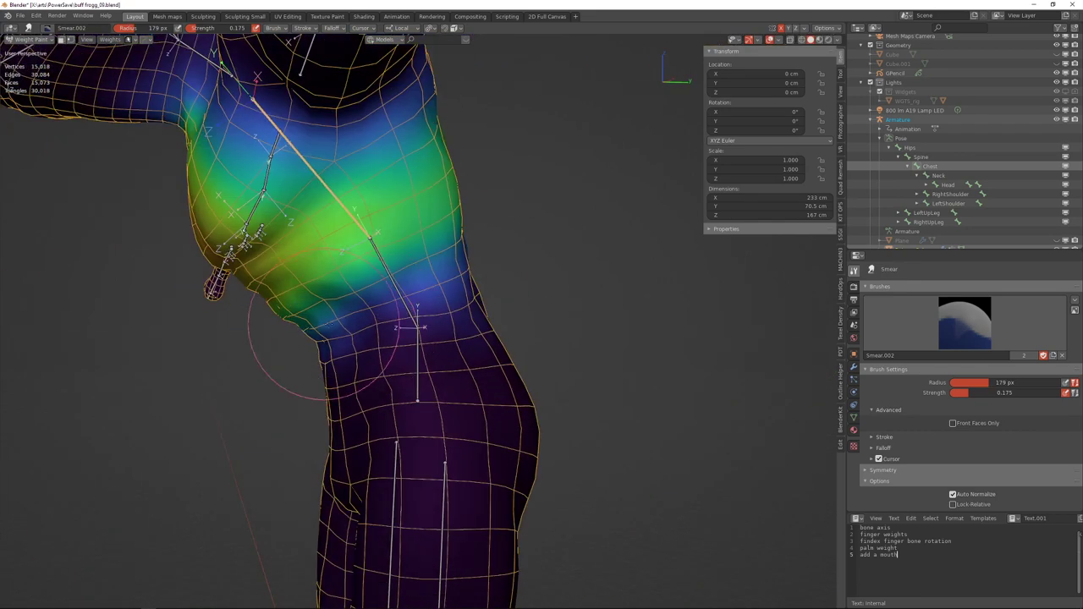
# View the whole frog from the front and save buff frogg_09.blend.
pyautogui.moveTo(435, 299); pyautogui.dragTo(551, 282, button='middle')
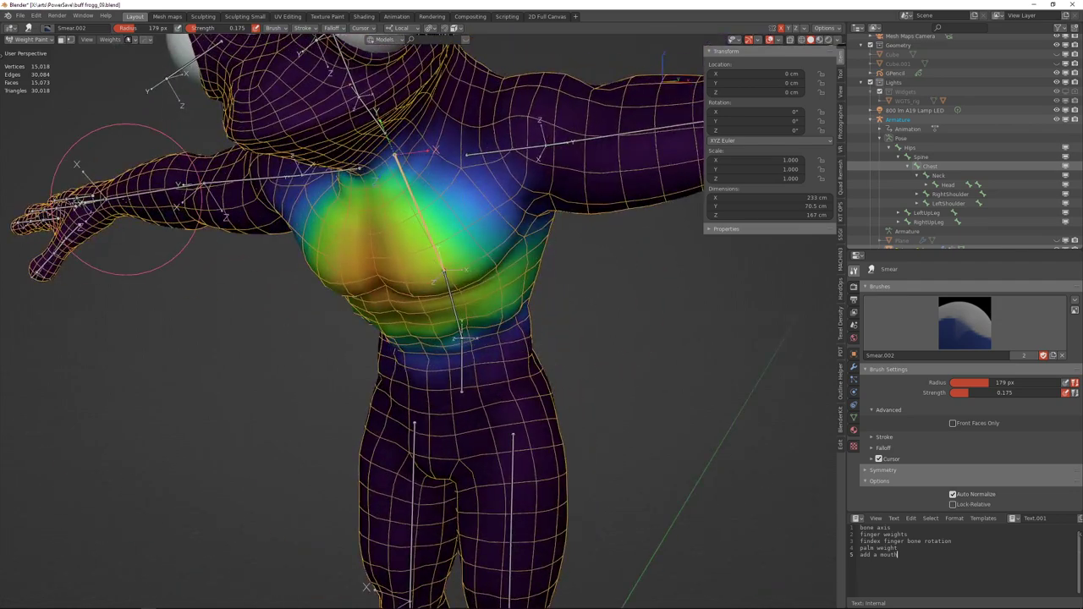
pyautogui.scroll(-2, 338, 173)
pyautogui.moveTo(385, 174)
pyautogui.mouseDown(button='middle')
pyautogui.moveTo(437, 180)
pyautogui.moveTo(428, 193)
pyautogui.mouseUp(button='middle')
pyautogui.hotkey('ctrl', 's')
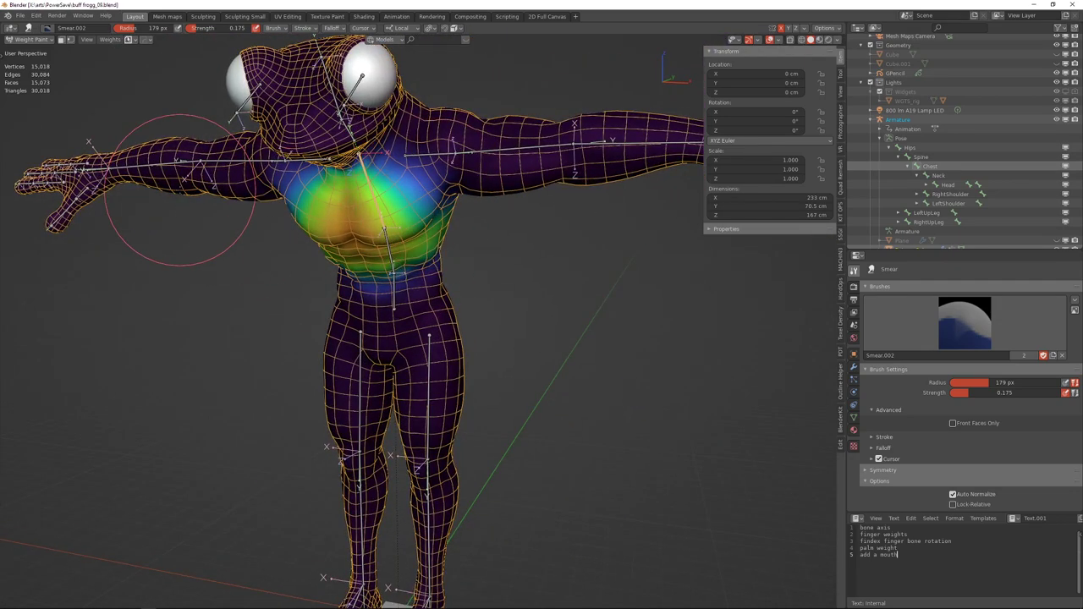
pyautogui.moveTo(177, 170); pyautogui.dragTo(193, 181, button='middle')
pyautogui.moveTo(395, 193); pyautogui.dragTo(388, 195, button='middle')
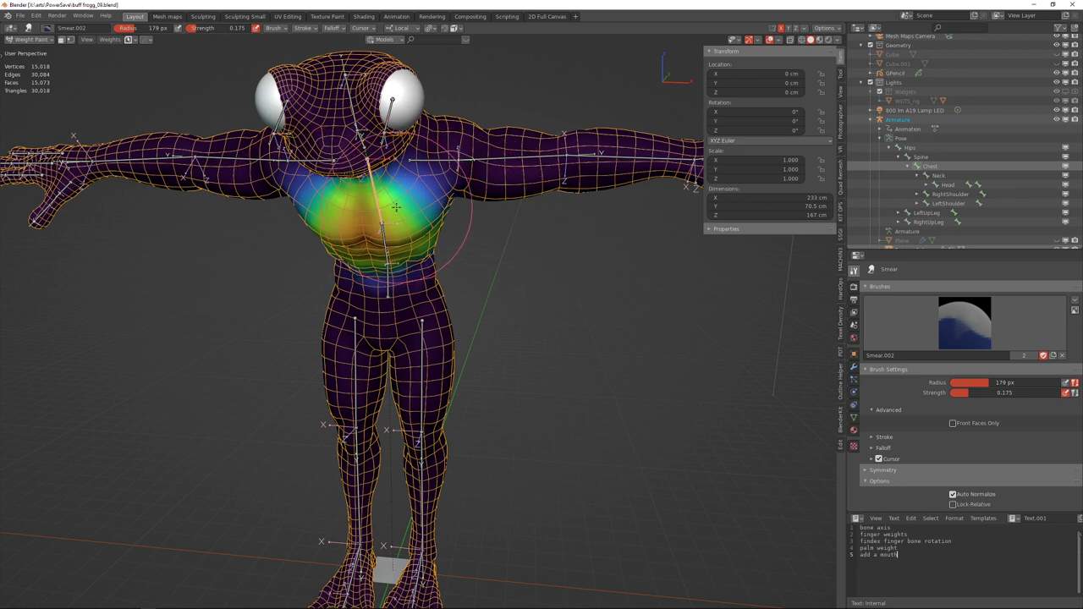
# Smear the chest weights upward at the waist and rotate the Chest bone about its local X axis to test them.
pyautogui.scroll(4, 427, 288)
pyautogui.moveTo(426, 288); pyautogui.dragTo(412, 257, button='middle')
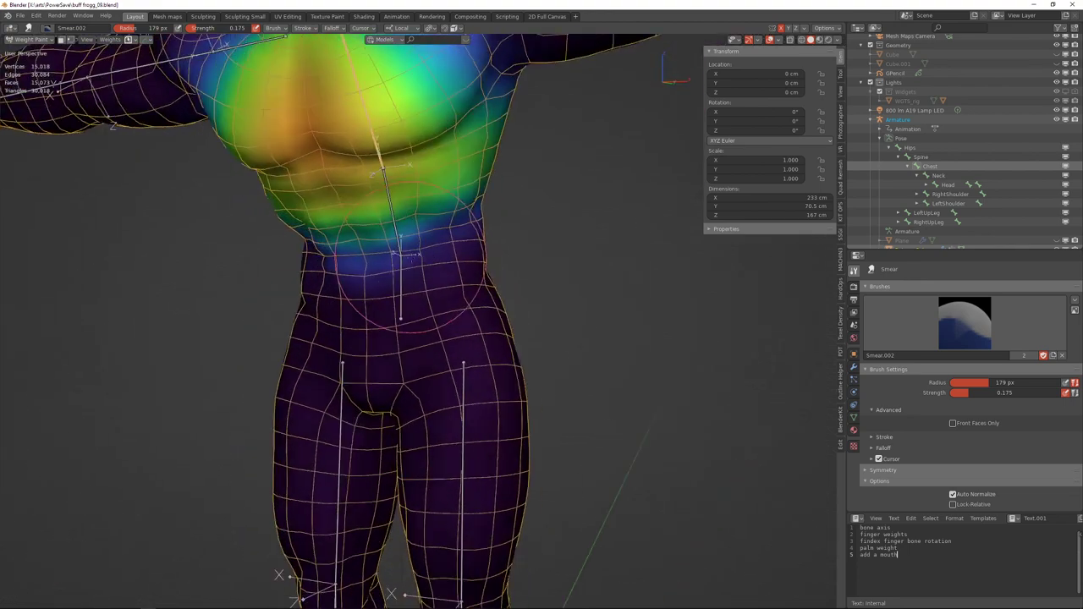
pyautogui.moveTo(364, 265); pyautogui.dragTo(366, 246)
pyautogui.moveTo(550, 241)
pyautogui.mouseDown(button='middle')
pyautogui.moveTo(525, 255)
pyautogui.moveTo(470, 355)
pyautogui.moveTo(428, 268)
pyautogui.moveTo(430, 232)
pyautogui.moveTo(362, 247)
pyautogui.moveTo(499, 247)
pyautogui.moveTo(474, 241)
pyautogui.mouseUp(button='middle')
pyautogui.press('r')
pyautogui.press('x')
pyautogui.click(472, 270)
# Smear the chest weights upward on the lower abdomen and retest the bend by rotating the Chest bone about local X.
pyautogui.moveTo(339, 271); pyautogui.dragTo(399, 276, button='middle')
pyautogui.moveTo(342, 293); pyautogui.dragTo(343, 270)
pyautogui.moveTo(344, 269); pyautogui.dragTo(443, 259, button='middle')
pyautogui.press('r')
pyautogui.press('x')
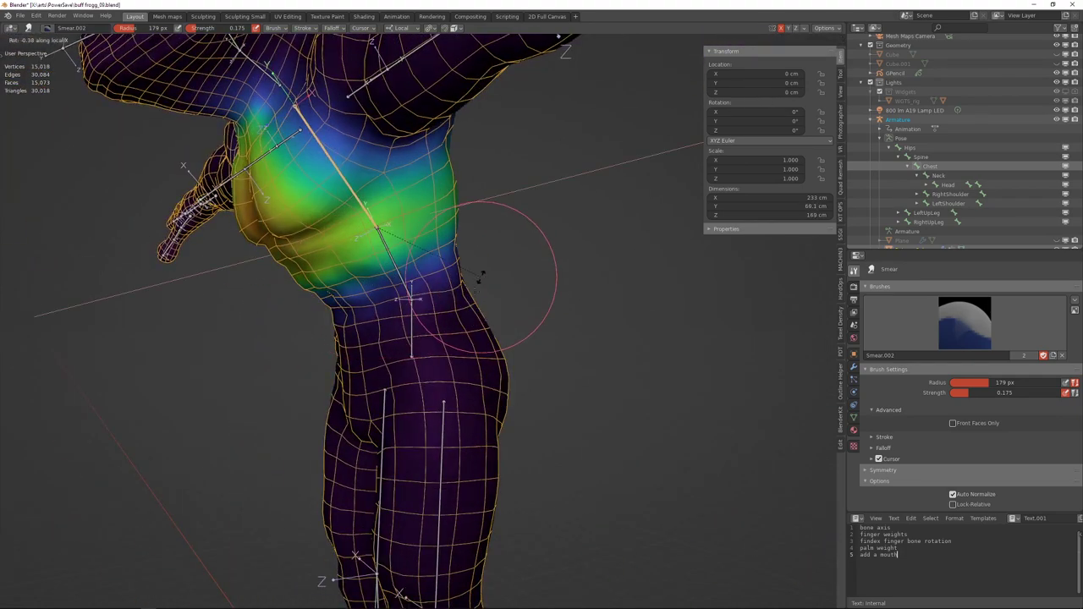
pyautogui.click(467, 227)
# Readjust the Chest bone's tilt about its local X axis and smear its weights sideways on the torso.
pyautogui.moveTo(568, 229); pyautogui.dragTo(497, 363, button='middle')
pyautogui.press('r')
pyautogui.press('x')
pyautogui.click(470, 258)
pyautogui.moveTo(387, 209); pyautogui.dragTo(364, 218)
pyautogui.moveTo(364, 218)
pyautogui.mouseDown(button='middle')
pyautogui.moveTo(396, 254)
pyautogui.moveTo(359, 272)
pyautogui.moveTo(426, 206)
pyautogui.mouseUp(button='middle')
# Select the left shoulder bone and raise it about its local X axis to test how the shoulder deforms.
pyautogui.keyDown('ctrl'); pyautogui.click(361, 273); pyautogui.keyUp('ctrl')
pyautogui.press('r')
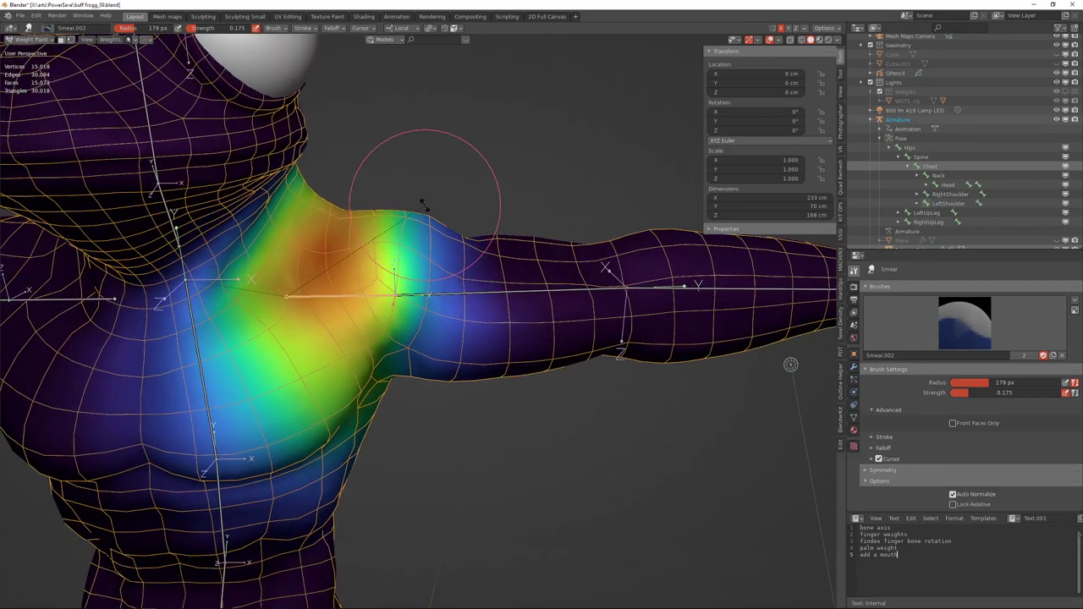
pyautogui.press('x')
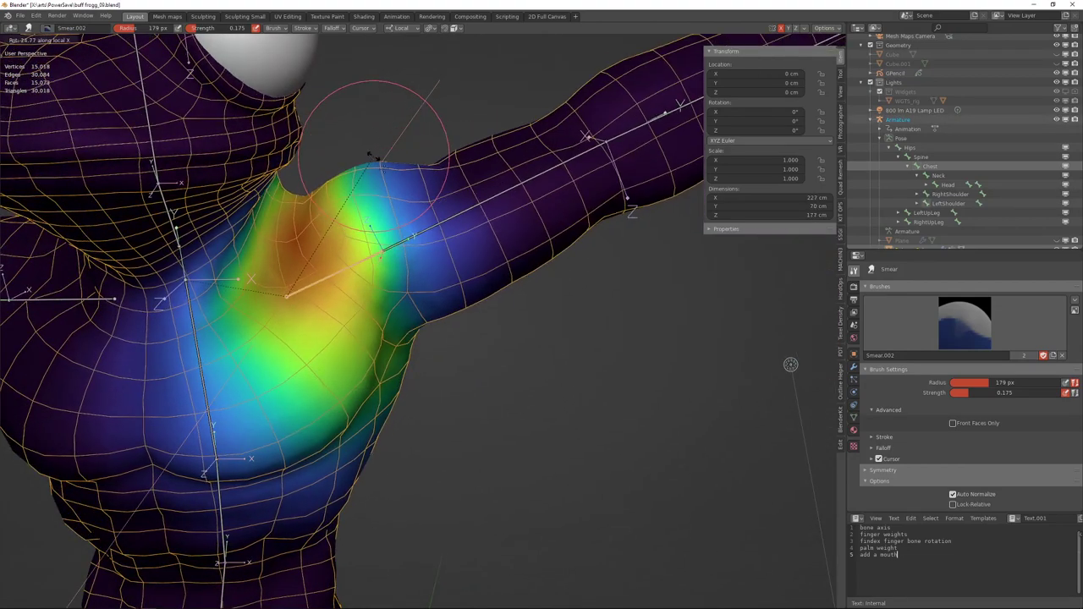
pyautogui.click(416, 203)
pyautogui.moveTo(417, 203); pyautogui.dragTo(508, 252, button='middle')
pyautogui.scroll(-2, 508, 251)
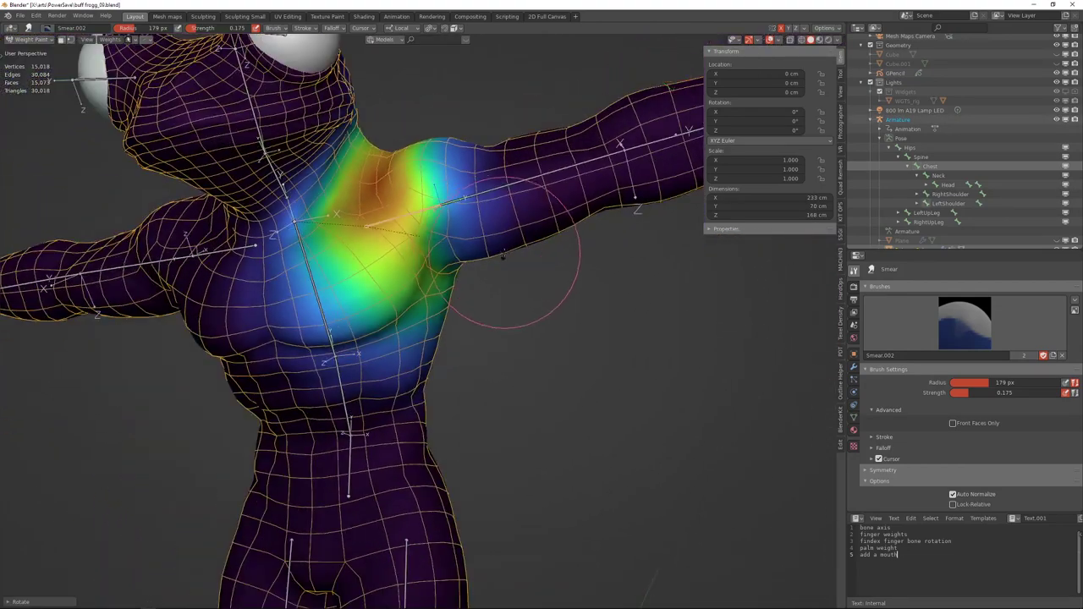
pyautogui.press('r')
pyautogui.press('x')
pyautogui.rightClick(498, 240)
# Set the Smear brush to 289 px and strength 0.561 and smear the left shoulder weights off the middle of the chest.
pyautogui.press('f')
pyautogui.click(391, 298)
pyautogui.moveTo(380, 314); pyautogui.dragTo(312, 362, button='middle')
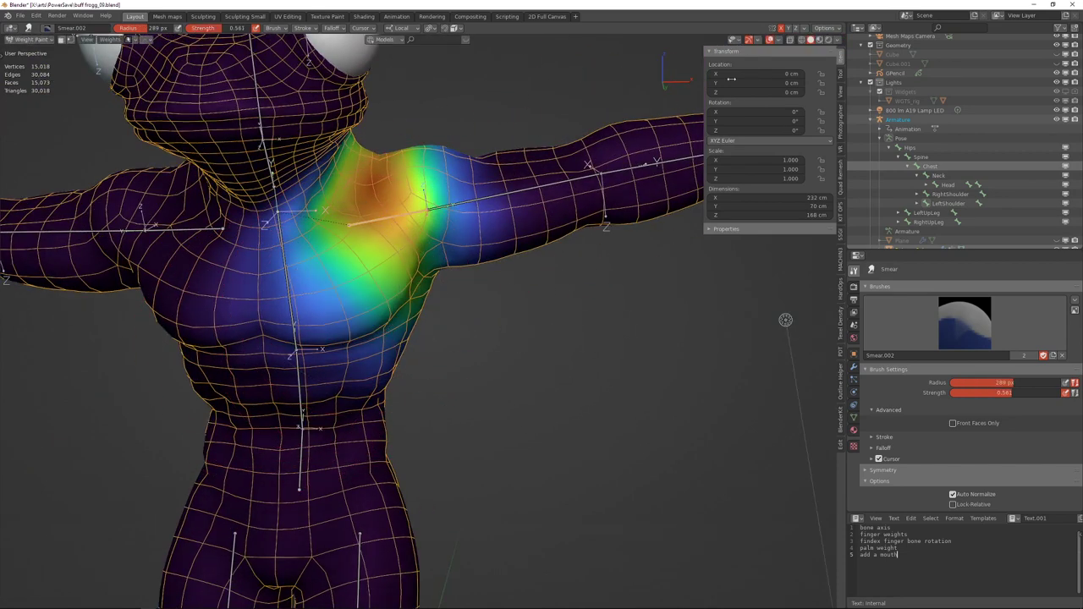
pyautogui.moveTo(352, 275); pyautogui.dragTo(199, 330, button='middle')
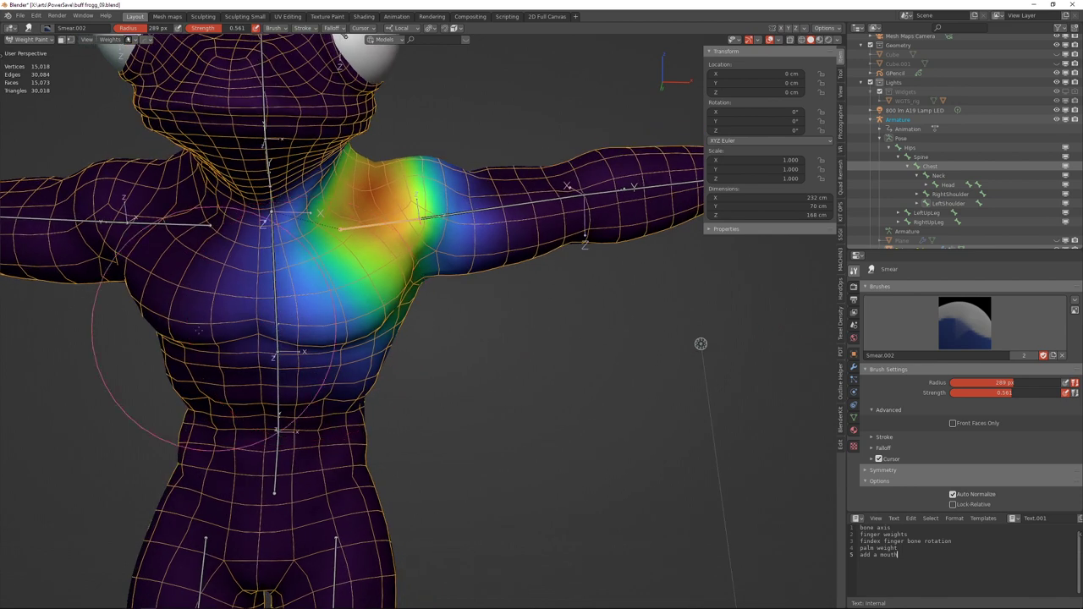
pyautogui.moveTo(341, 378); pyautogui.dragTo(297, 389, button='middle')
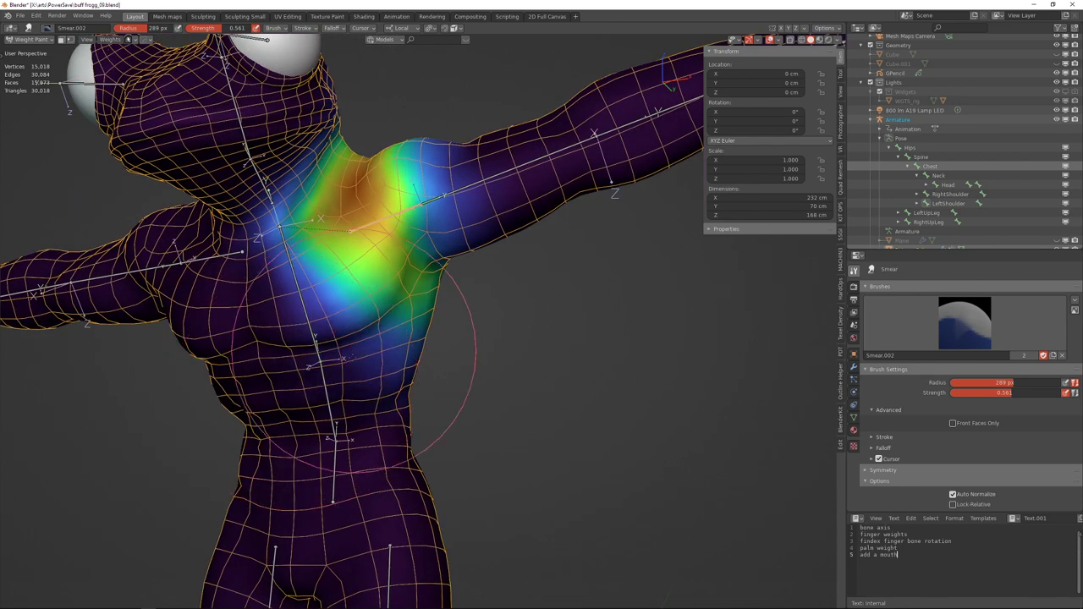
pyautogui.moveTo(364, 397); pyautogui.dragTo(295, 322, button='middle')
# Retest the left shoulder bone about its local X axis and smear its chest weights with a 202 px brush.
pyautogui.press('r')
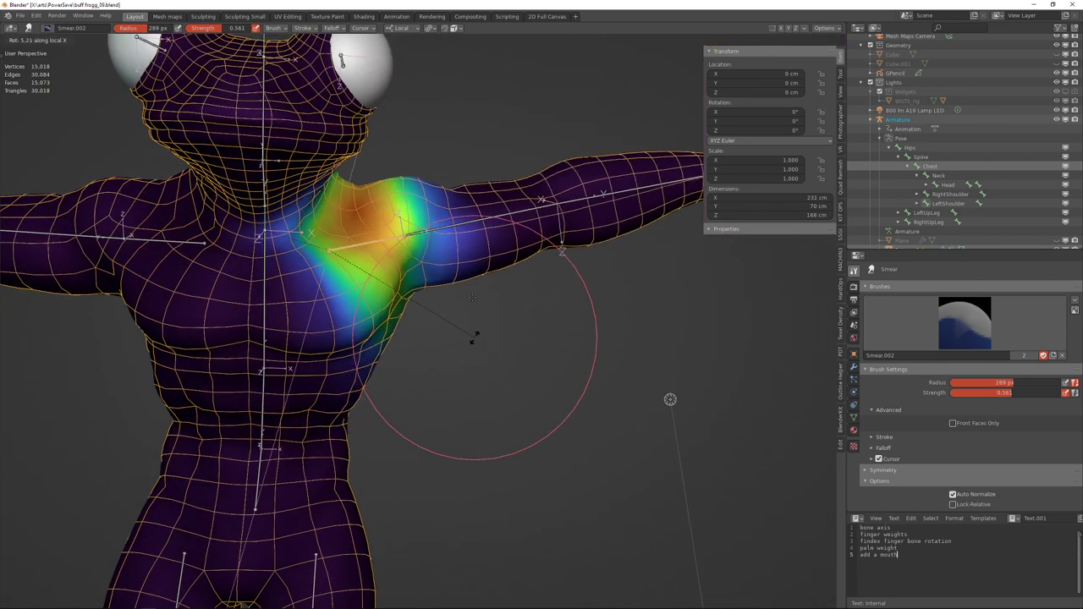
pyautogui.rightClick(472, 356)
pyautogui.press('r')
pyautogui.click(465, 360)
pyautogui.moveTo(465, 362)
pyautogui.mouseDown(button='middle')
pyautogui.moveTo(499, 396)
pyautogui.moveTo(408, 399)
pyautogui.mouseUp(button='middle')
pyautogui.press('f')
pyautogui.click(391, 388)
pyautogui.moveTo(370, 345); pyautogui.dragTo(441, 398, button='middle')
# Test the left shoulder's local X rotation from the side and smear its weights below the armpit with a 284 px brush.
pyautogui.press('r')
pyautogui.press('x')
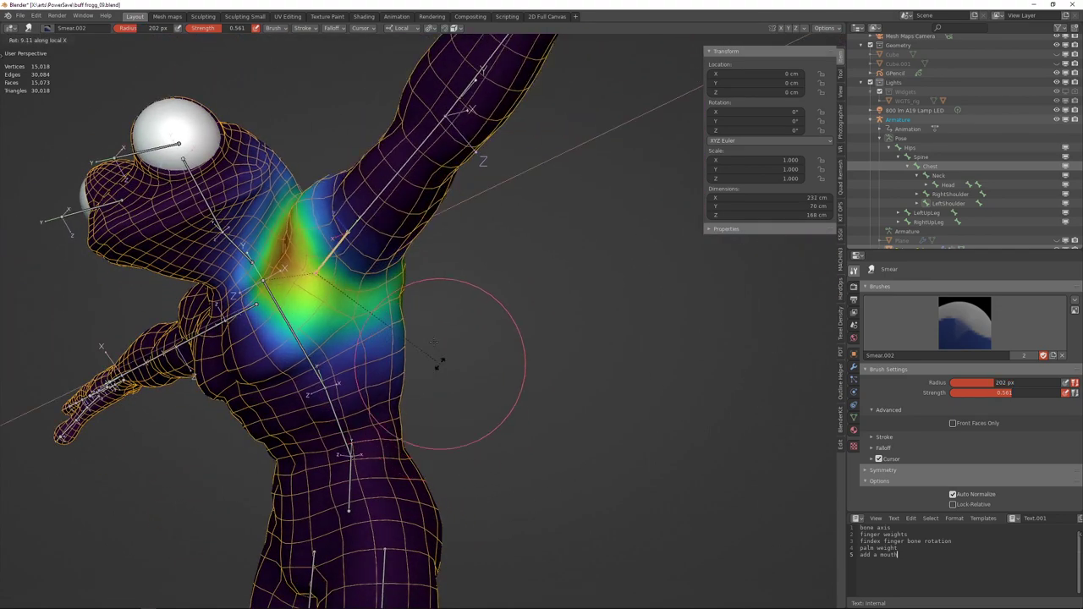
pyautogui.rightClick(438, 397)
pyautogui.press('f')
pyautogui.click(463, 419)
pyautogui.moveTo(356, 355); pyautogui.dragTo(453, 391, button='middle')
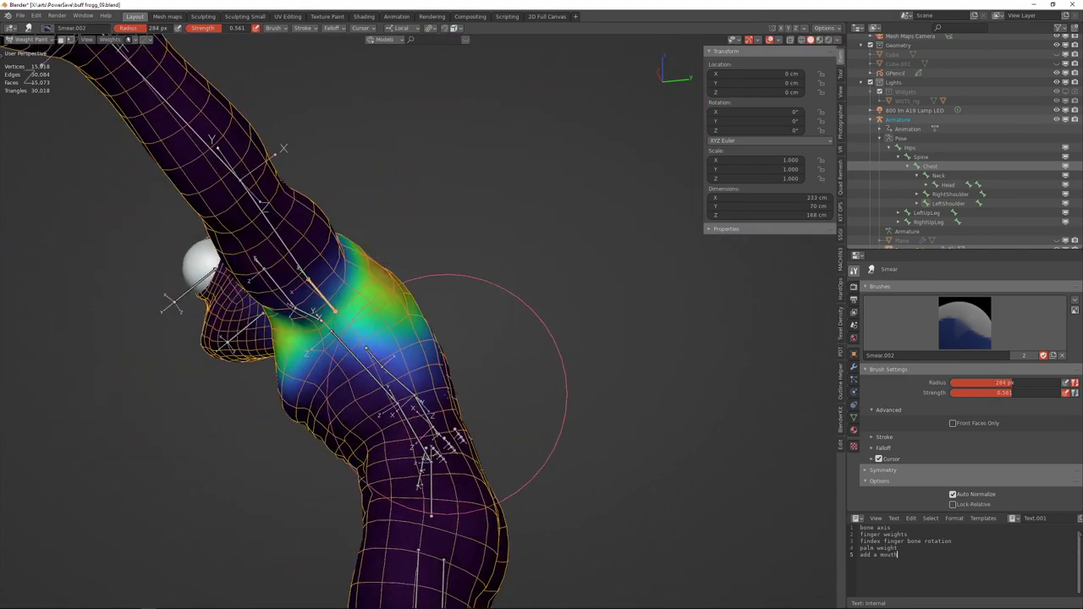
pyautogui.moveTo(420, 330); pyautogui.dragTo(391, 401, button='middle')
# Rotate the left shoulder bone about its local X axis from behind and smear its weights off the opposite side of the back.
pyautogui.press('r')
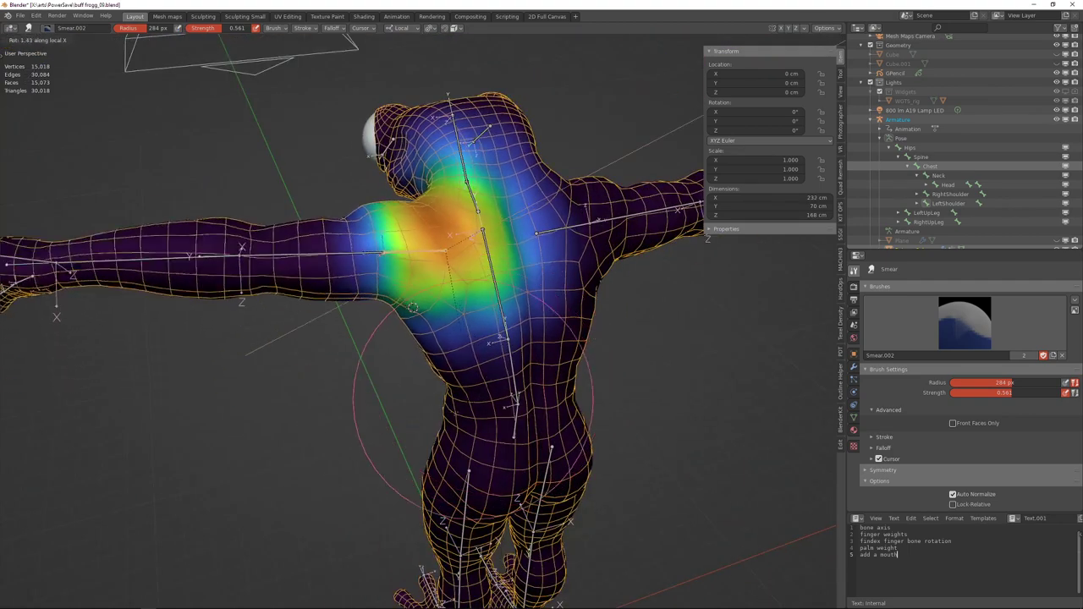
pyautogui.click(446, 419)
pyautogui.moveTo(498, 269); pyautogui.dragTo(520, 93, button='middle')
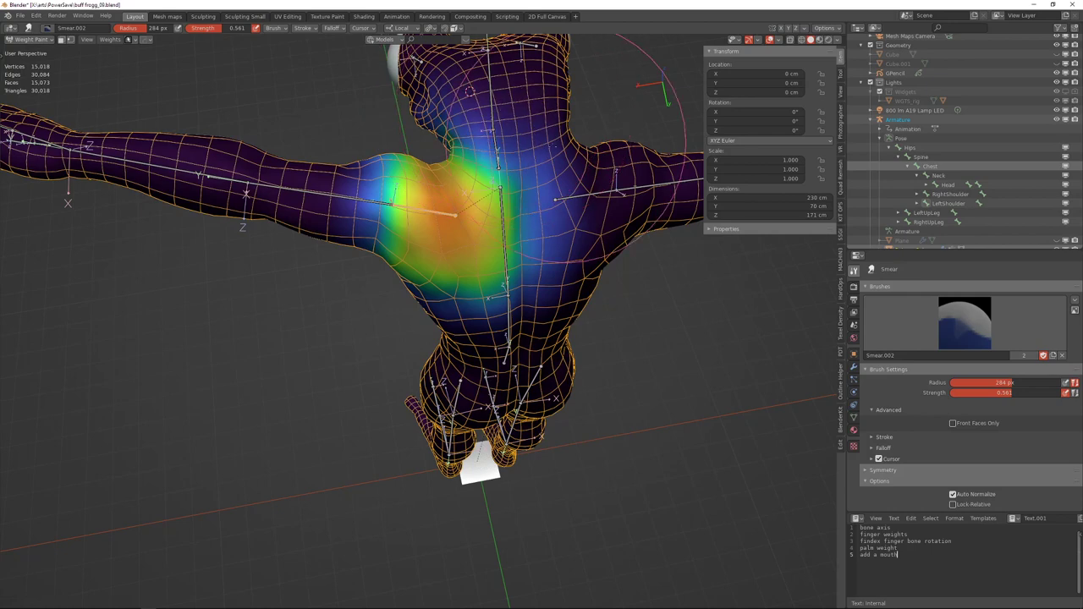
pyautogui.moveTo(512, 275); pyautogui.dragTo(559, 252, button='middle')
pyautogui.press('r')
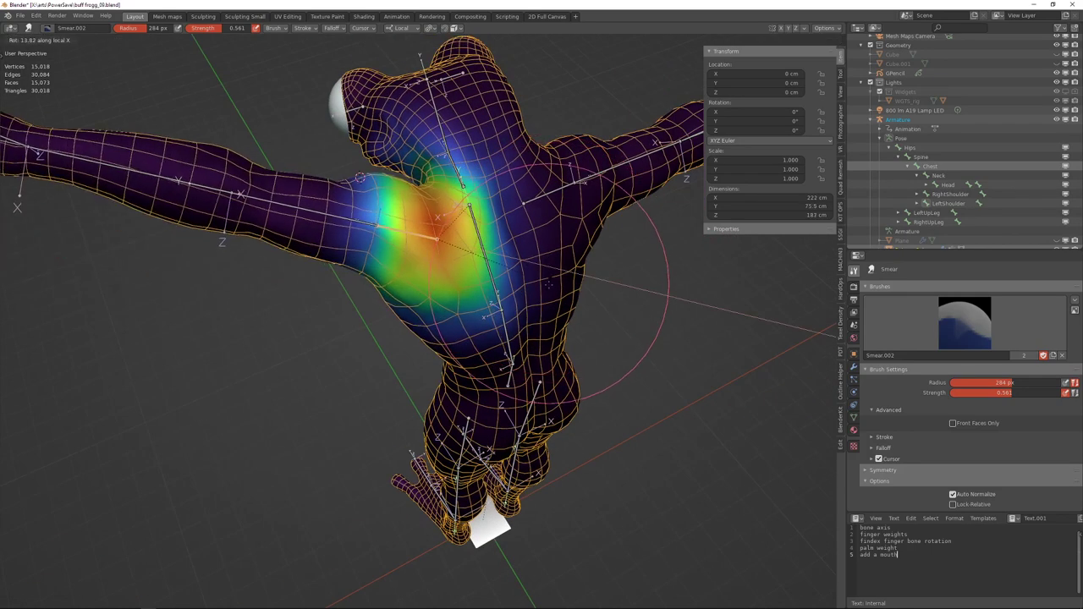
pyautogui.click(552, 262)
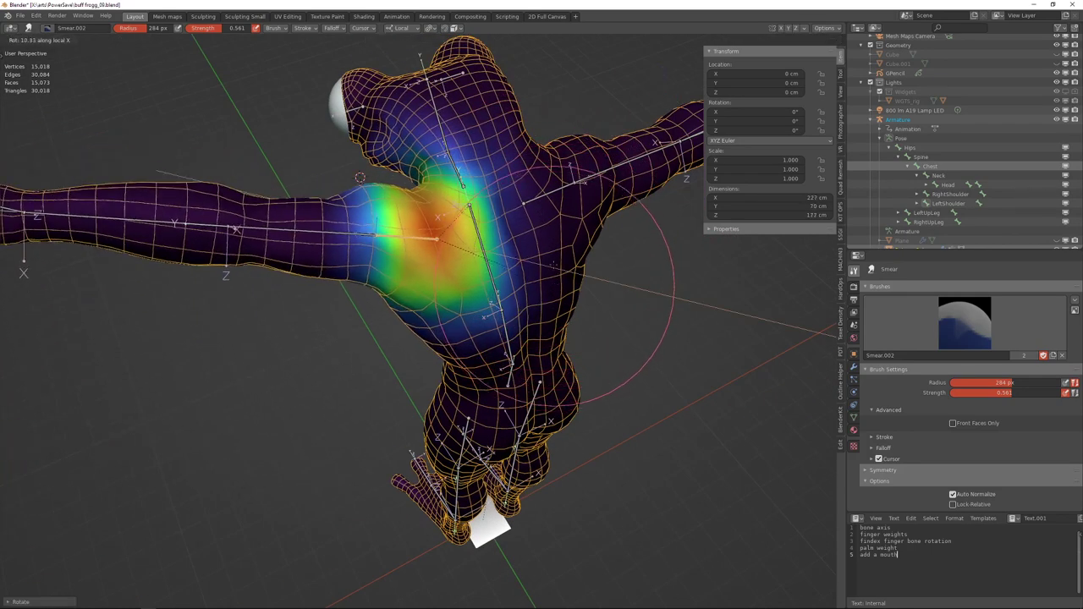
pyautogui.rightClick(559, 258)
# Smear the left shoulder weights off the head and neck with a 174 px brush and retest the local X rotation.
pyautogui.press('f')
pyautogui.click(555, 117)
pyautogui.moveTo(415, 102); pyautogui.dragTo(486, 118, button='middle')
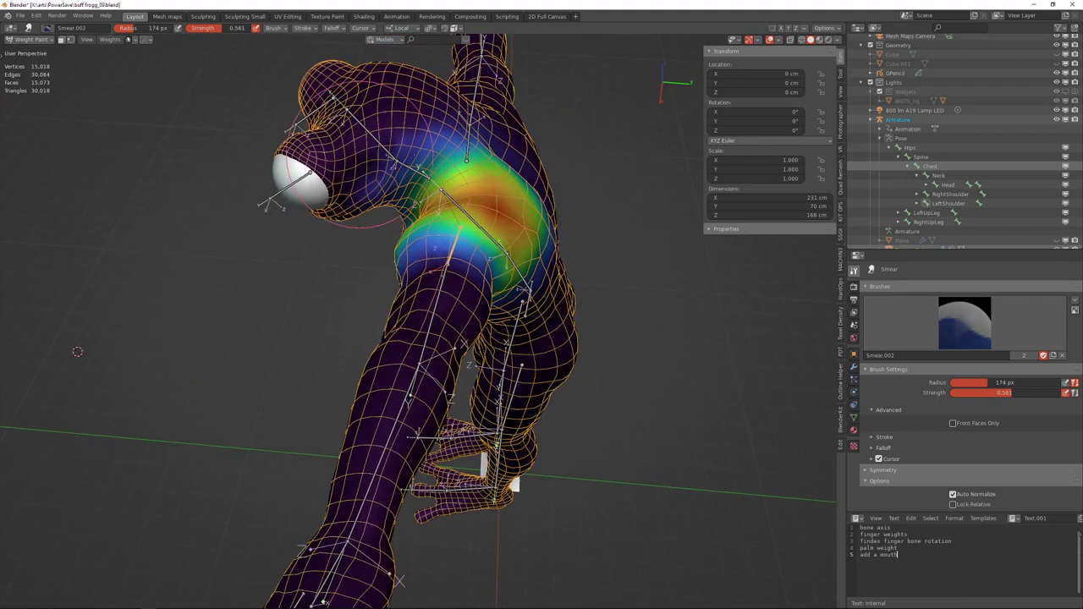
pyautogui.moveTo(422, 138); pyautogui.dragTo(495, 109, button='middle')
pyautogui.press('r')
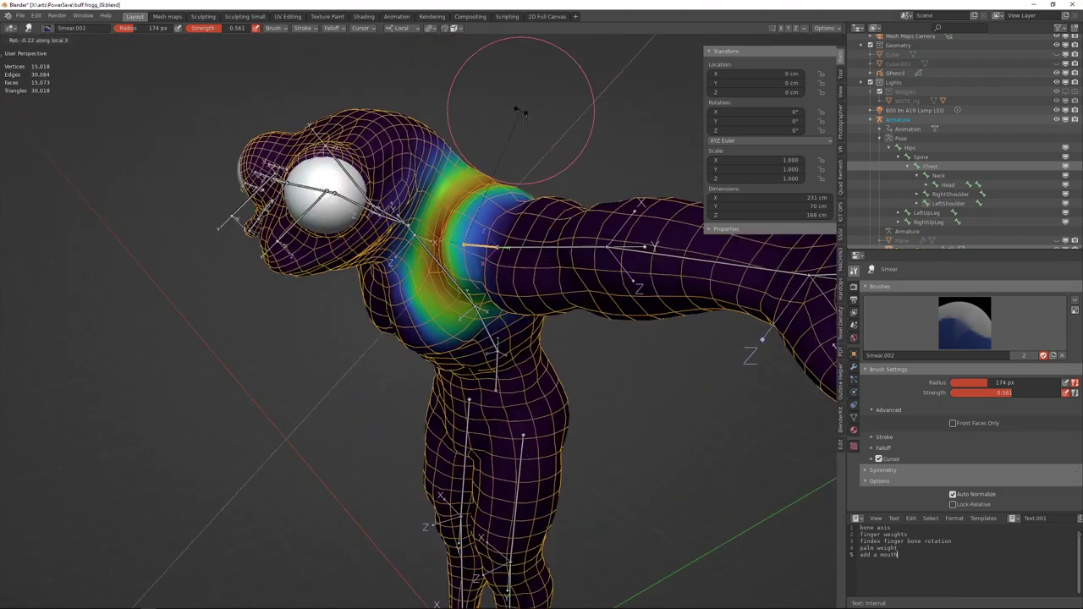
pyautogui.click(550, 165)
# Lower the left shoulder bone about its local X axis and smear its weights around the neck base with a 256 px brush.
pyautogui.scroll(3, 451, 183)
pyautogui.moveTo(450, 184); pyautogui.dragTo(533, 161, button='middle')
pyautogui.press('r')
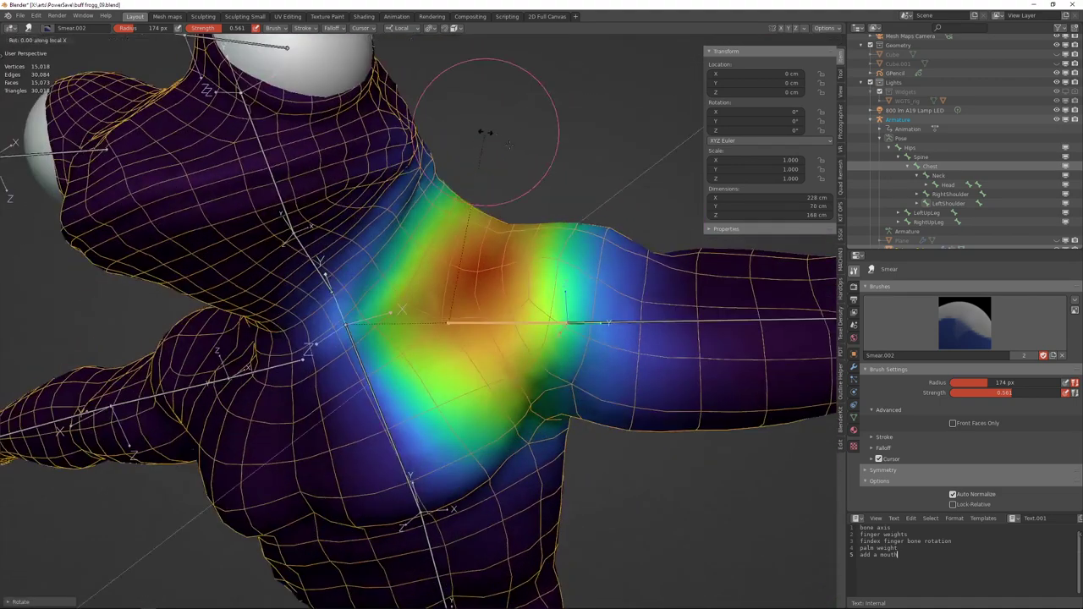
pyautogui.click(554, 203)
pyautogui.moveTo(517, 202)
pyautogui.mouseDown(button='middle')
pyautogui.moveTo(399, 196)
pyautogui.moveTo(356, 169)
pyautogui.mouseUp(button='middle')
pyautogui.press('f')
pyautogui.click(370, 129)
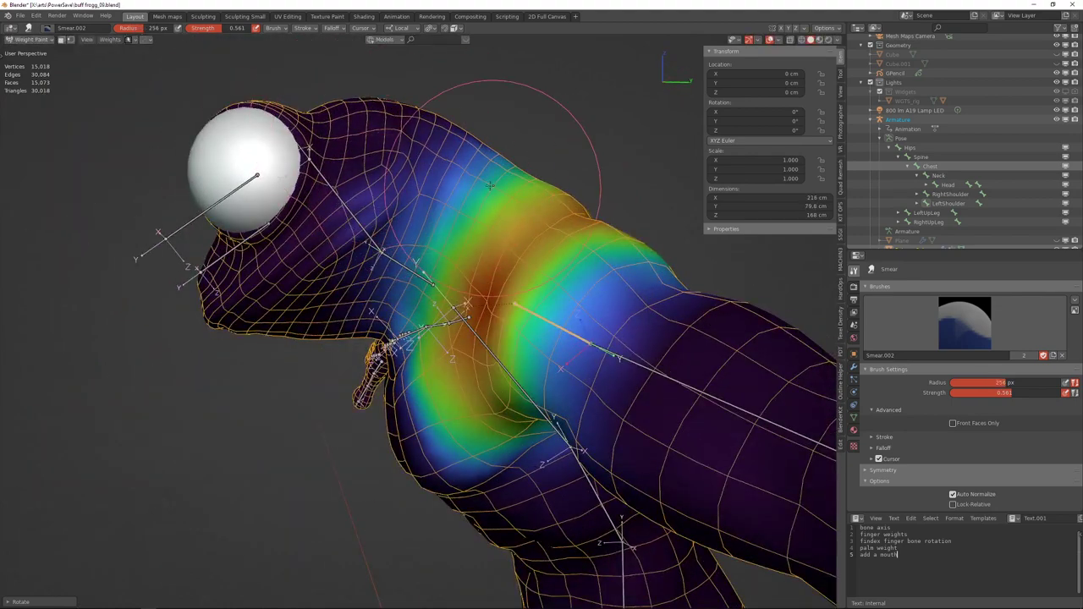
pyautogui.moveTo(354, 257); pyautogui.dragTo(445, 244, button='middle')
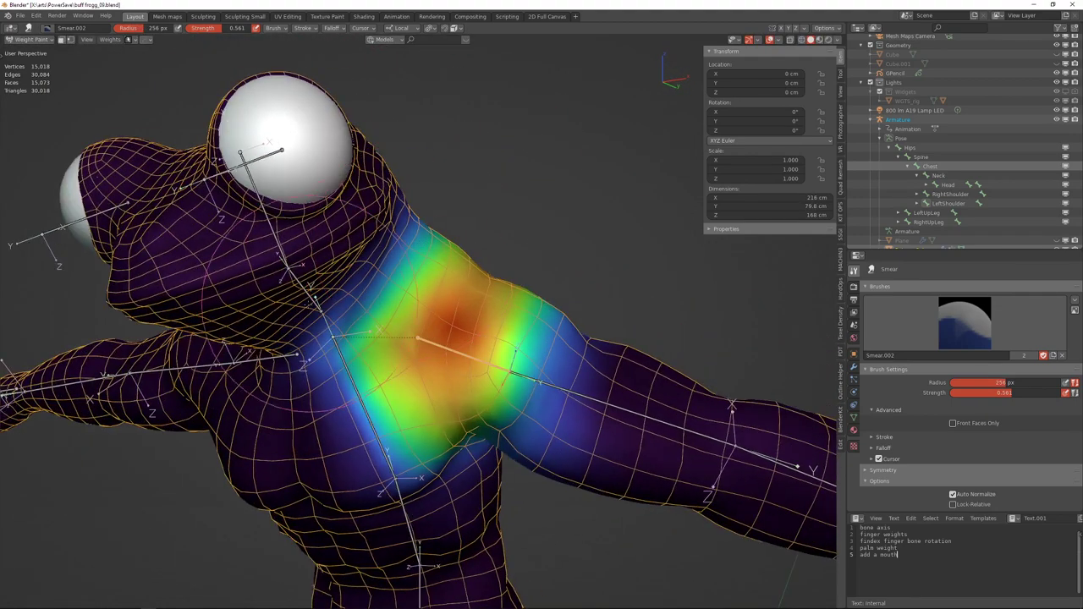
# Rotate the left shoulder bone down and back up about its local X axis to check the smeared weights.
pyautogui.press('r')
pyautogui.press('x')
pyautogui.press('x')
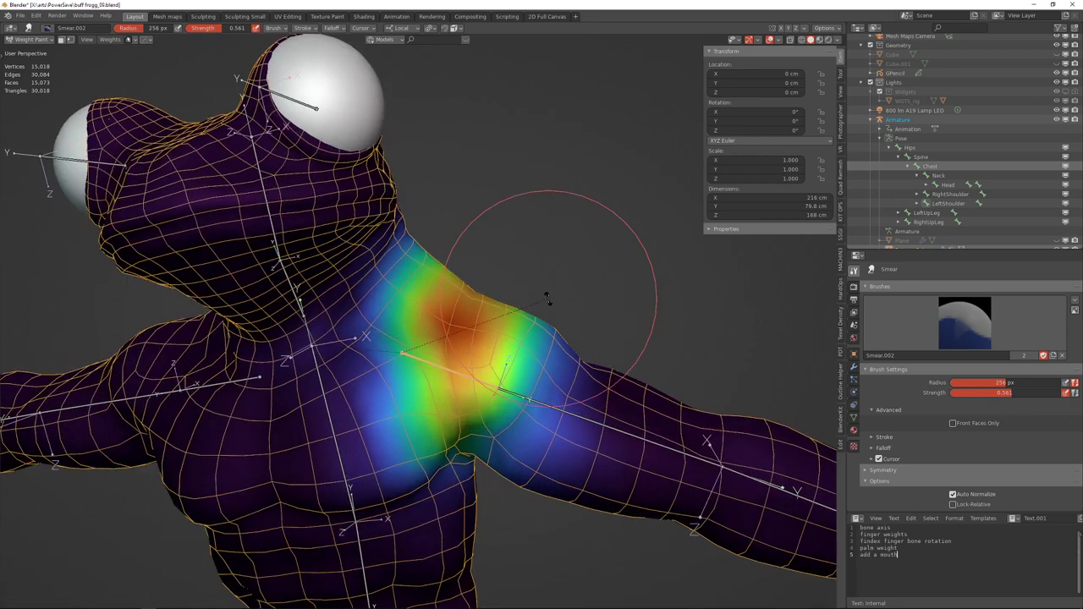
pyautogui.click(496, 249)
pyautogui.press('r')
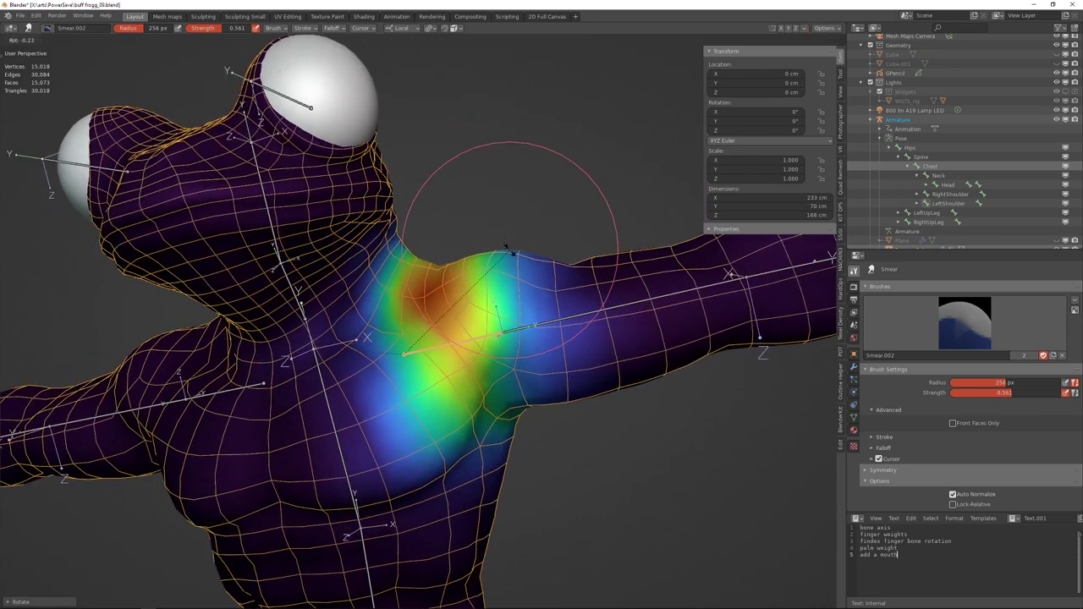
pyautogui.press('x')
pyautogui.press('x')
pyautogui.click(489, 231)
# Reduce the Smear brush to 161 px for the left shoulder and undo the last two changes.
pyautogui.moveTo(485, 233); pyautogui.dragTo(371, 264, button='middle')
pyautogui.moveTo(403, 170); pyautogui.dragTo(423, 280, button='middle')
pyautogui.hotkey('ctrl', 'z')
pyautogui.hotkey('ctrl', 'z')
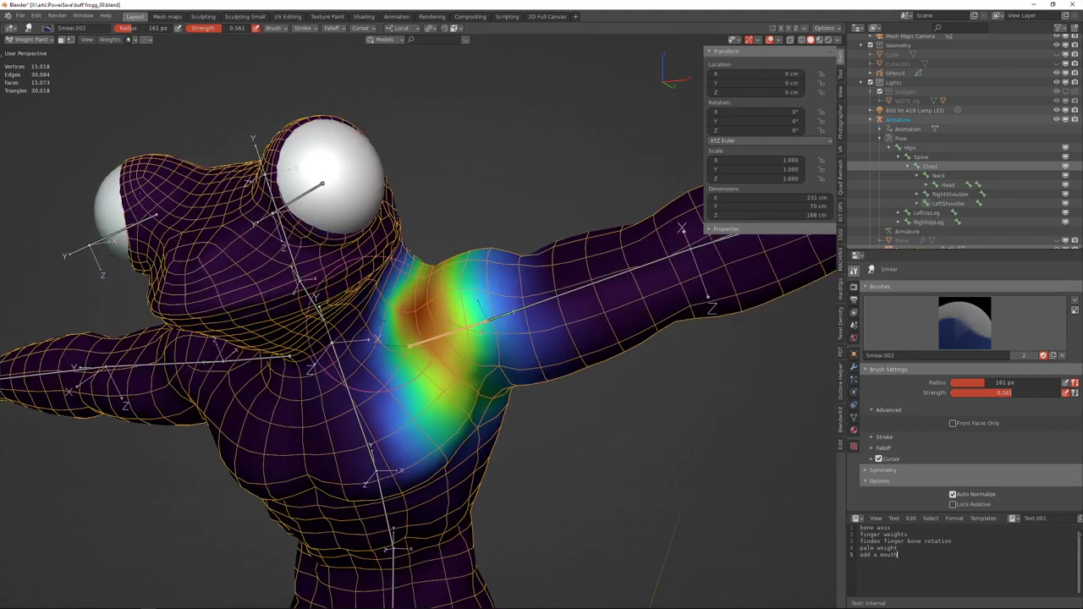
# Raise and readjust the left shoulder bone about its local X axis to test the weights beside the neck.
pyautogui.moveTo(381, 320); pyautogui.dragTo(491, 264, button='middle')
pyautogui.press('r')
pyautogui.press('x')
pyautogui.press('x')
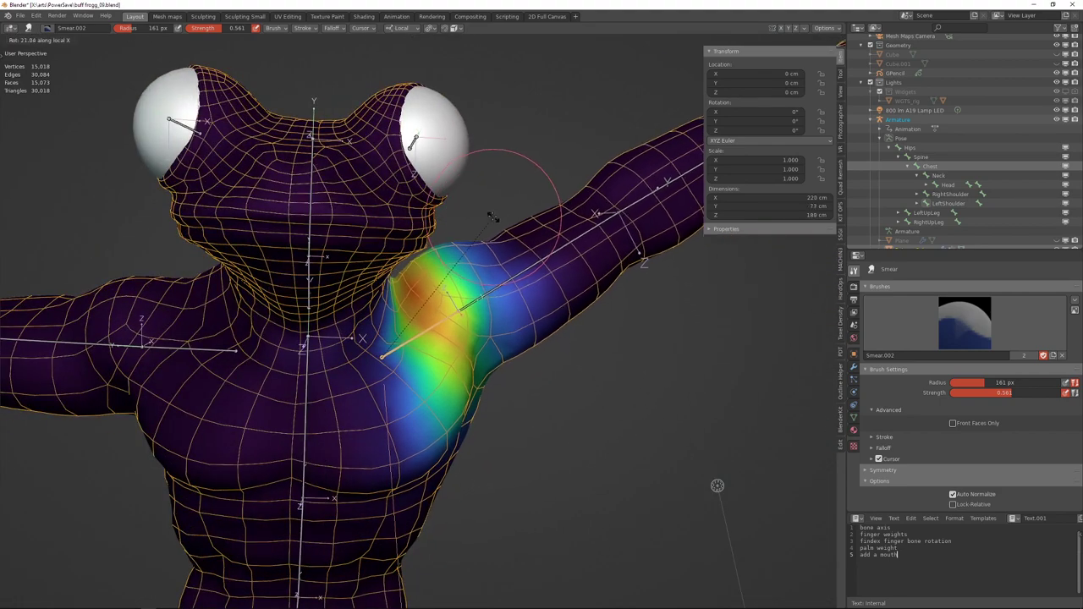
pyautogui.click(464, 197)
pyautogui.moveTo(464, 196); pyautogui.dragTo(490, 234, button='middle')
pyautogui.press('r')
pyautogui.press('x')
pyautogui.click(546, 292)
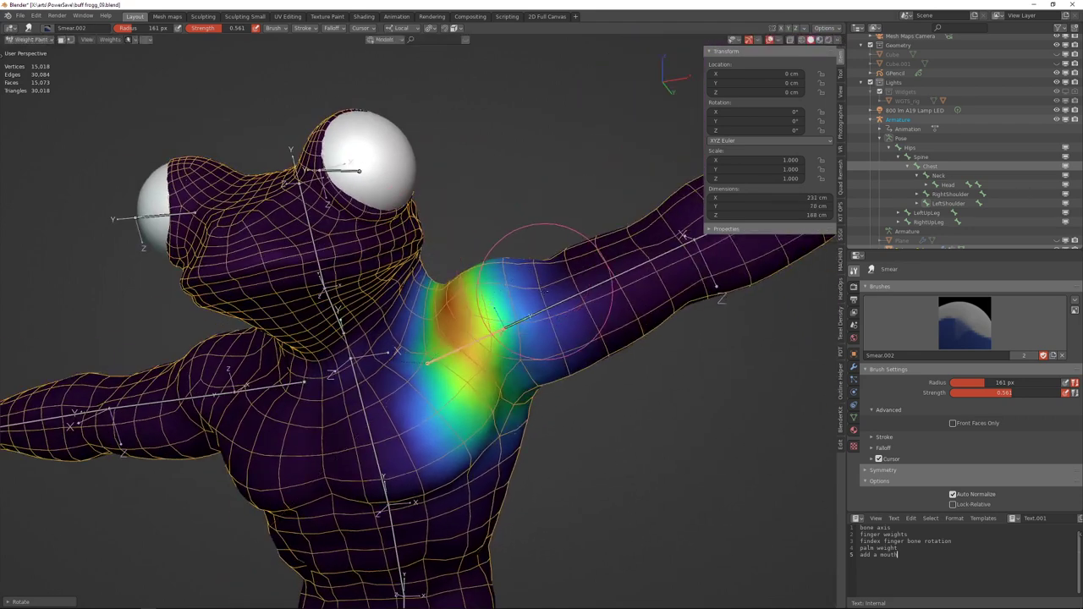
# Select the Neck bone and smear its weights toward the left shoulder with a 174 px brush.
pyautogui.moveTo(331, 310); pyautogui.dragTo(431, 311, button='middle')
pyautogui.keyDown('ctrl'); pyautogui.click(335, 303); pyautogui.keyUp('ctrl')
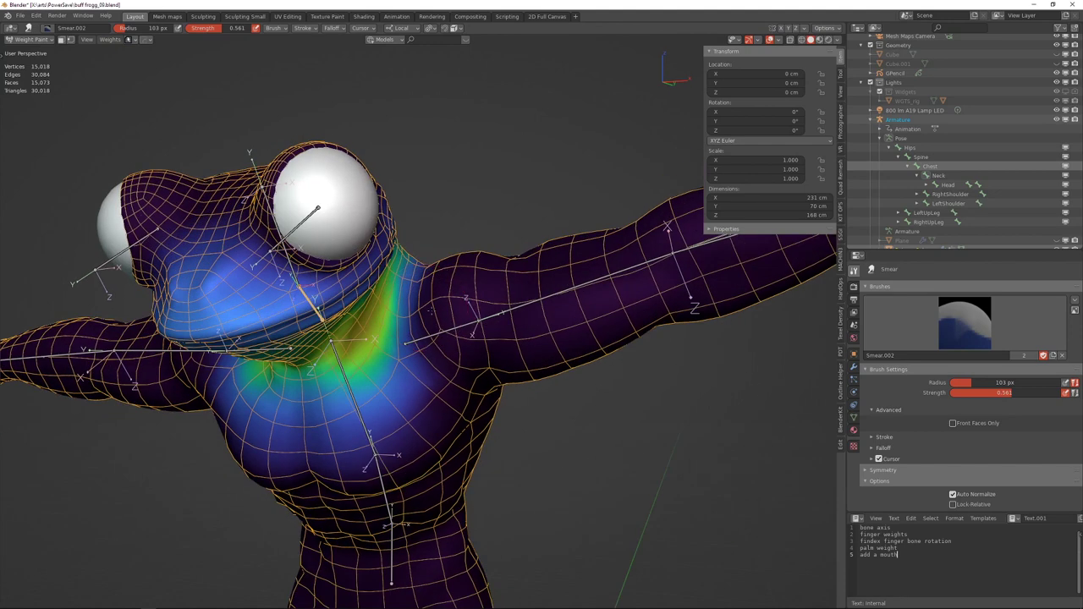
pyautogui.press('f')
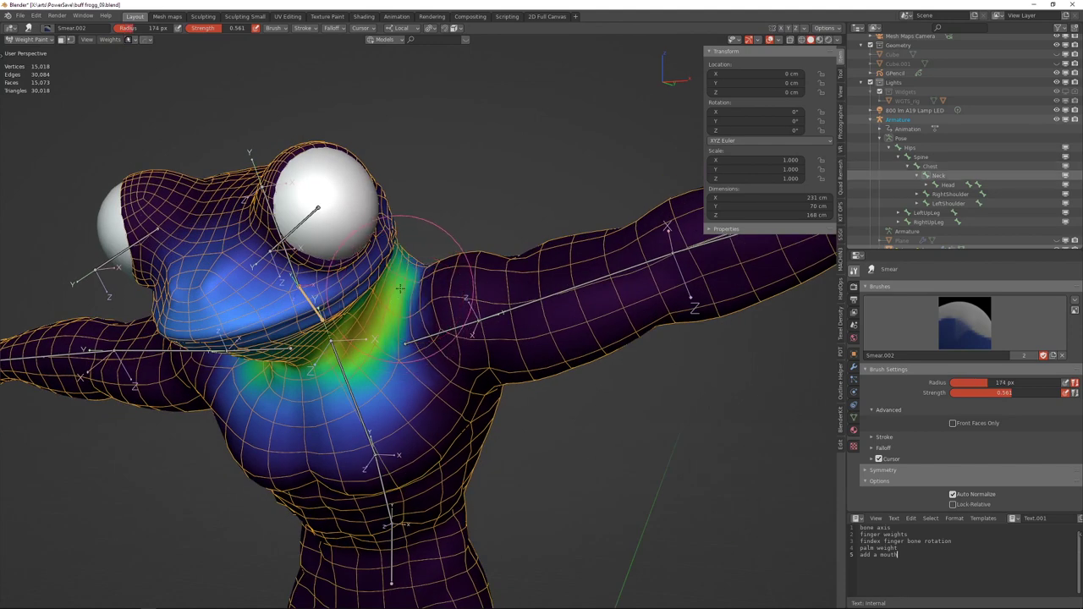
pyautogui.moveTo(423, 262); pyautogui.dragTo(421, 273, button='middle')
# Reselect the left shoulder bone and rotate it about its local X axis to test the neck and shoulder blend.
pyautogui.keyDown('ctrl'); pyautogui.click(445, 340); pyautogui.keyUp('ctrl')
pyautogui.scroll(-1, 500, 343)
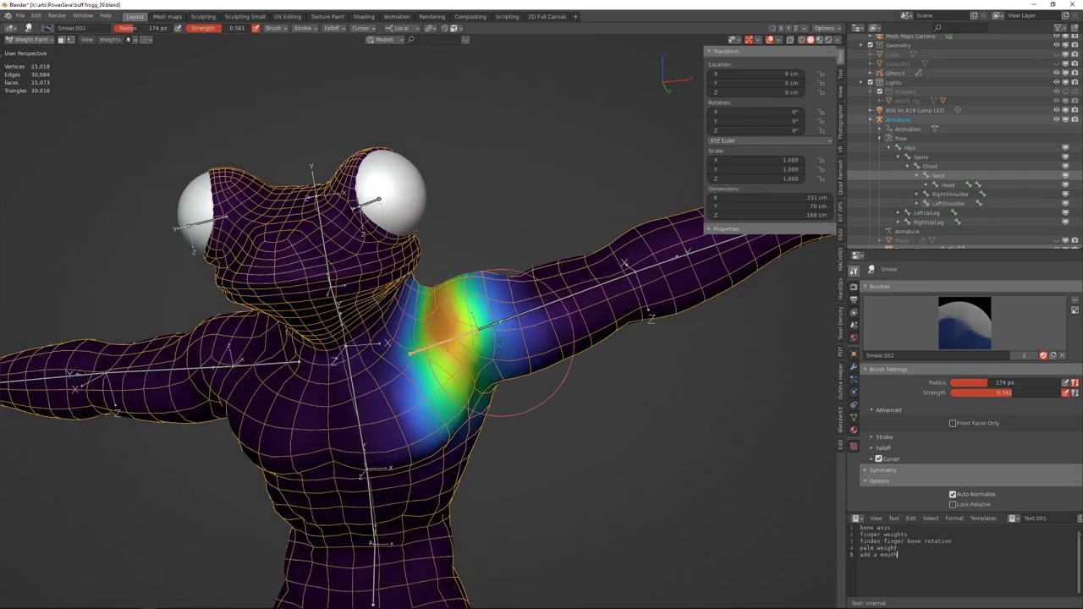
pyautogui.keyDown('shift'); pyautogui.moveTo(500, 346); pyautogui.dragTo(278, 198, button='middle'); pyautogui.keyUp('shift')
pyautogui.press('r')
pyautogui.press('x')
pyautogui.click(507, 262)
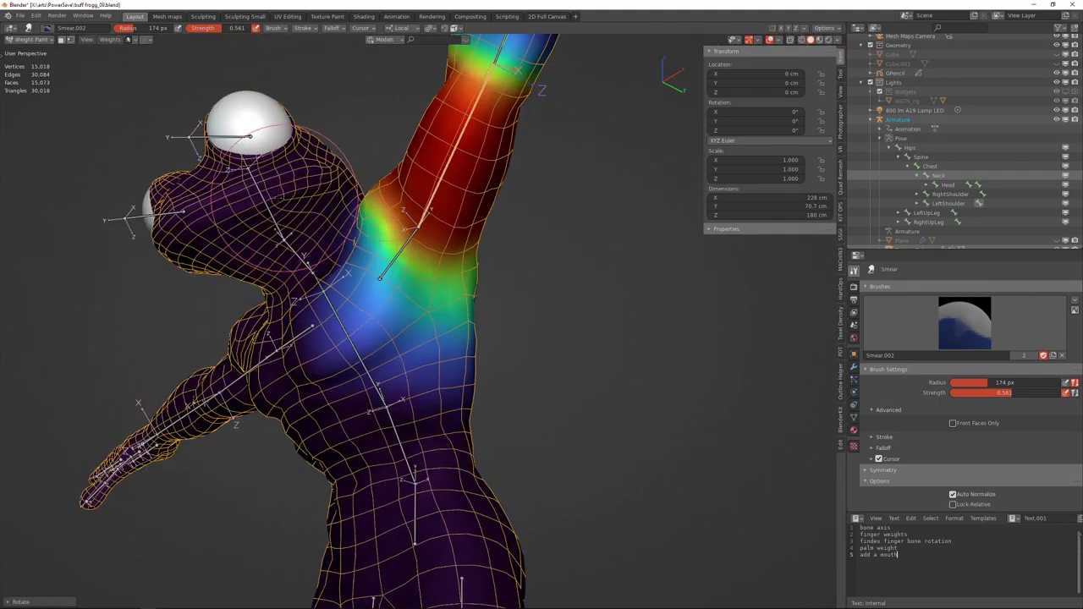
# Smear the left upper arm bone's weights off the chest with a 231 px brush and rotate the bone to test them.
pyautogui.moveTo(447, 347); pyautogui.dragTo(468, 374, button='middle')
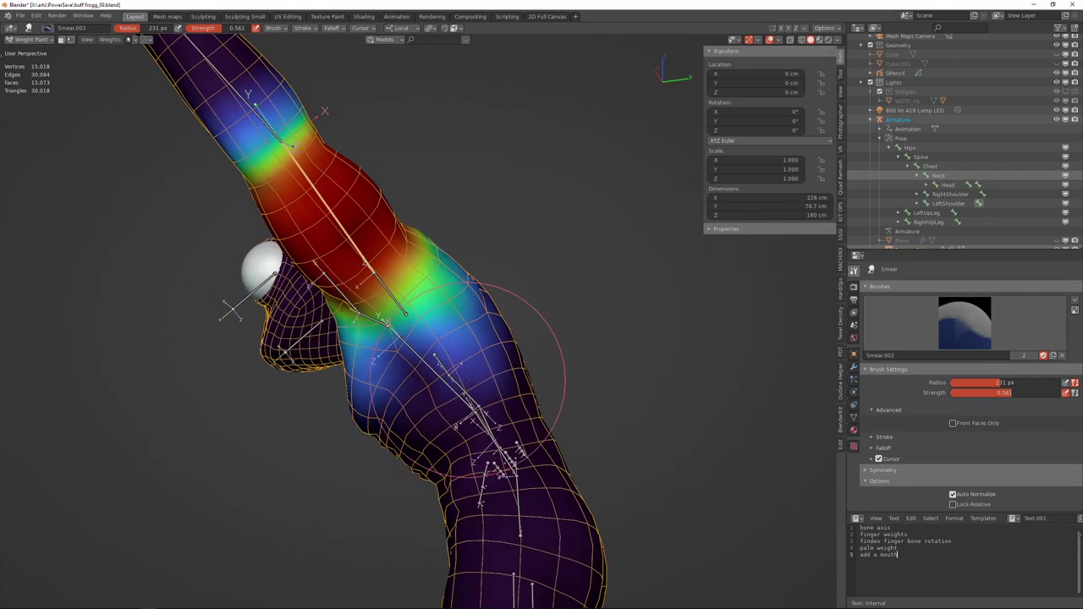
pyautogui.moveTo(423, 330); pyautogui.dragTo(787, 428, button='middle')
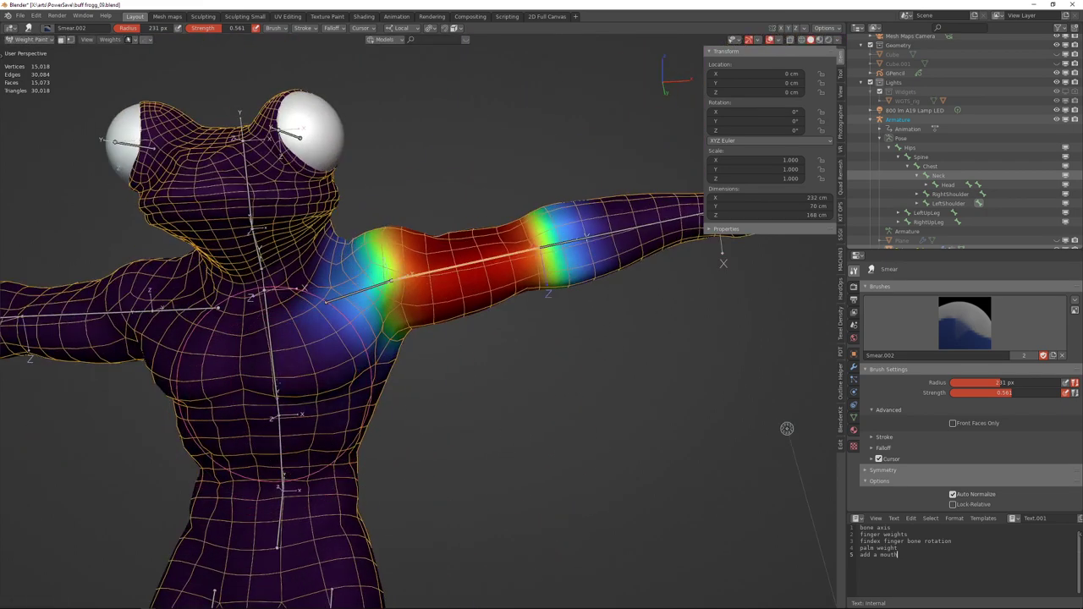
pyautogui.moveTo(349, 303); pyautogui.dragTo(473, 314, button='middle')
pyautogui.press('r')
pyautogui.click(491, 256)
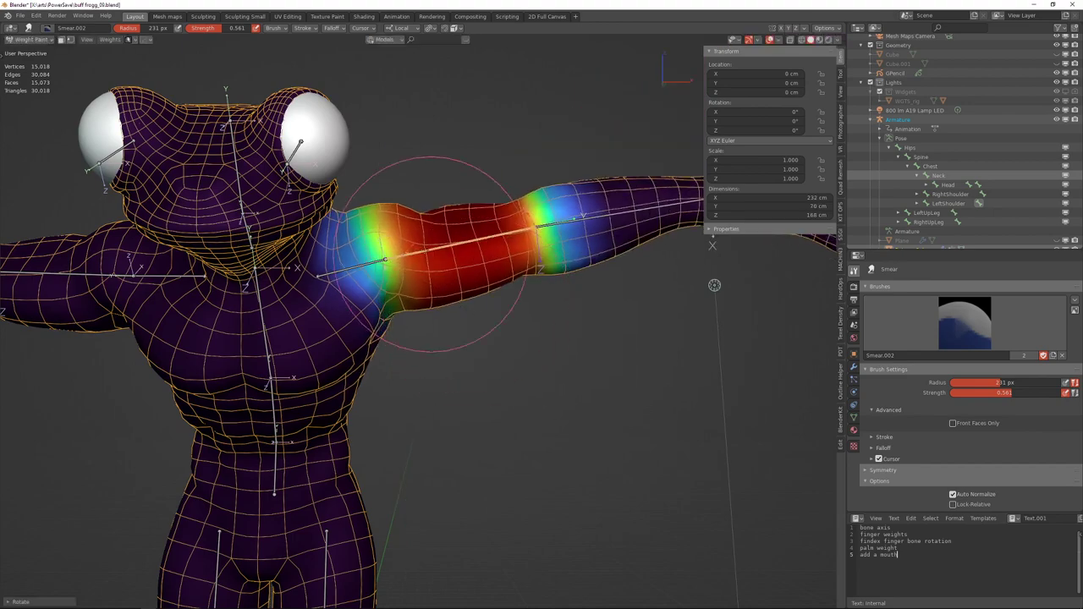
pyautogui.moveTo(491, 256); pyautogui.dragTo(767, 321, button='middle')
# Rotate the left upper arm bone about its local X axis and check the shoulder and armpit deformation up close.
pyautogui.moveTo(525, 232); pyautogui.dragTo(535, 242, button='middle')
pyautogui.press('r')
pyautogui.press('x')
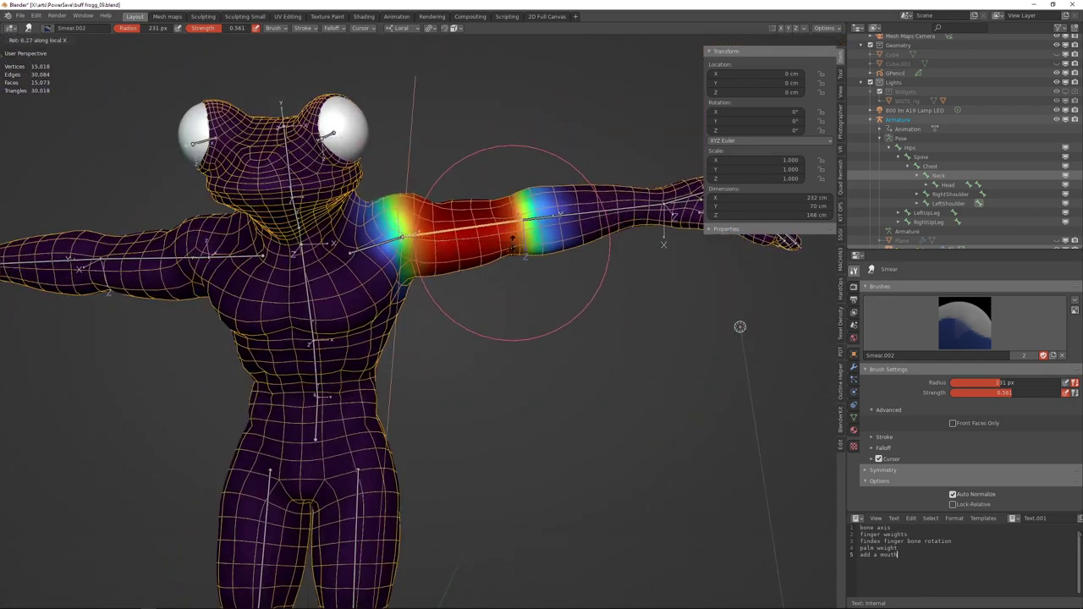
pyautogui.click(511, 243)
pyautogui.scroll(3, 423, 241)
pyautogui.moveTo(427, 241); pyautogui.dragTo(526, 376, button='middle')
pyautogui.moveTo(445, 370); pyautogui.dragTo(522, 237, button='middle')
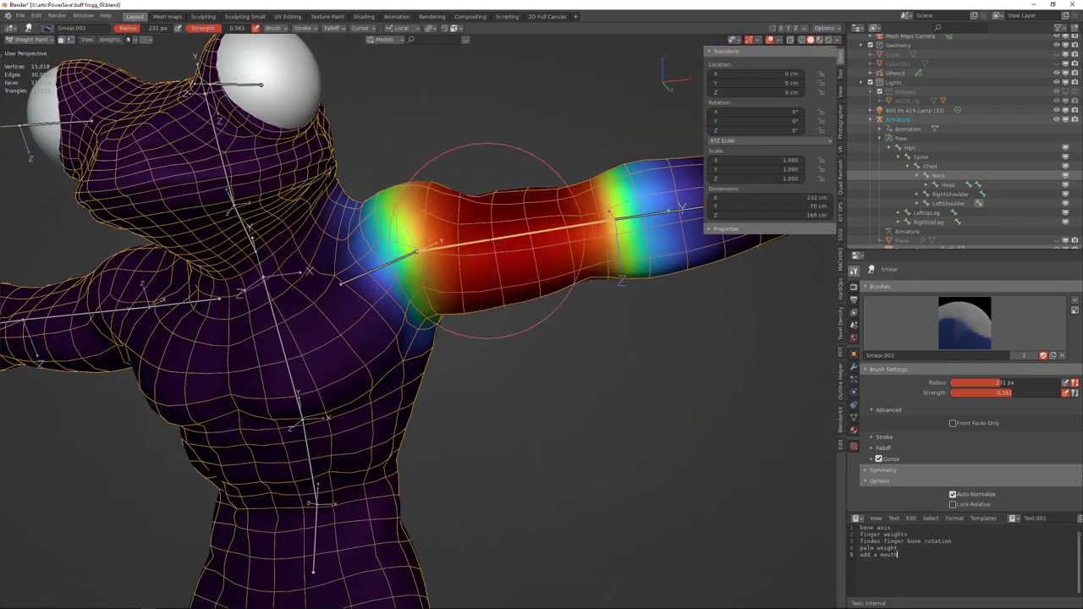
pyautogui.press('r')
pyautogui.click(573, 279)
# Smear the left upper arm weights around the shoulder with a 193 px brush and save the file.
pyautogui.moveTo(573, 279); pyautogui.dragTo(419, 391, button='middle')
pyautogui.moveTo(413, 165); pyautogui.dragTo(424, 194, button='middle')
pyautogui.moveTo(415, 152); pyautogui.dragTo(4, 281, button='middle')
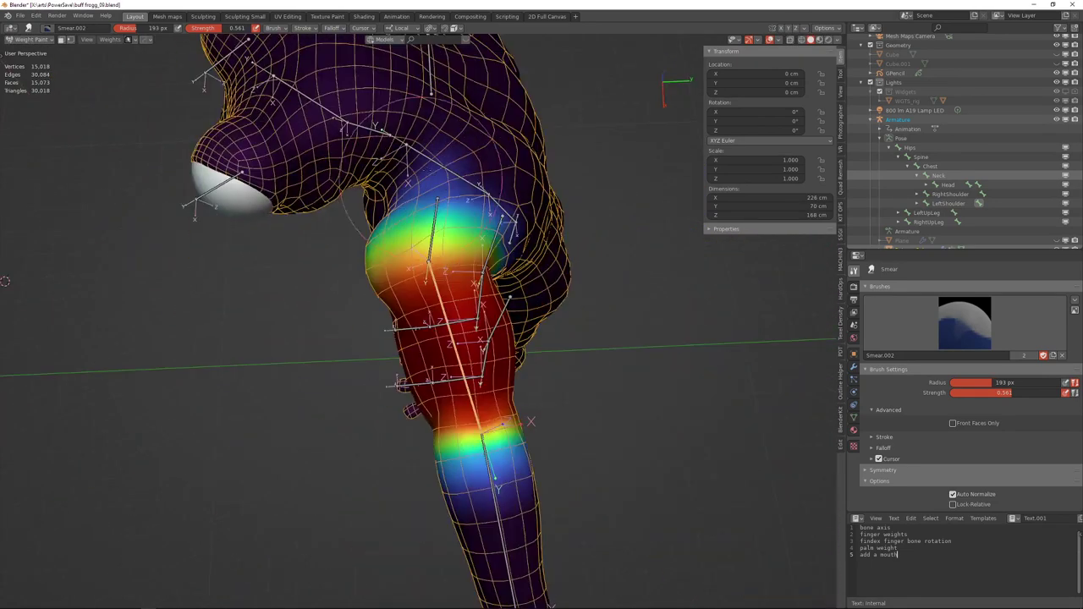
pyautogui.moveTo(396, 222); pyautogui.dragTo(471, 244, button='middle')
pyautogui.hotkey('ctrl', 's')
# Swing the left upper arm bone about its local Z axis to test the shoulder weights.
pyautogui.press('r')
pyautogui.press('z')
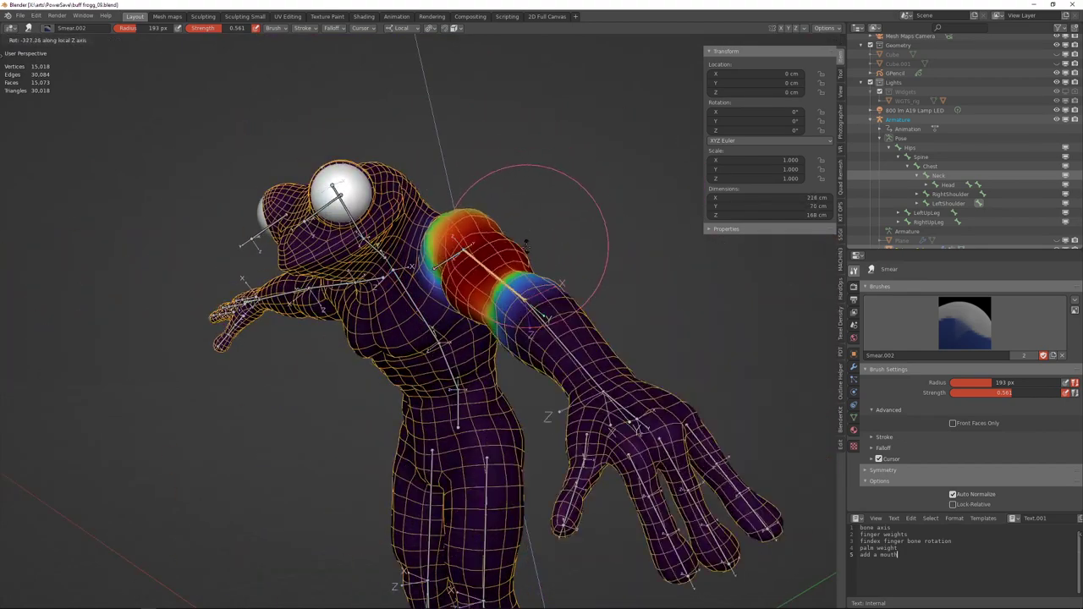
pyautogui.click(540, 255)
# Select the left index fingertip bone in Weight Paint and inspect its weights from several angles.
pyautogui.scroll(-3, 540, 254)
pyautogui.keyDown('shift'); pyautogui.moveTo(540, 253); pyautogui.dragTo(404, 281, button='middle'); pyautogui.keyUp('shift')
pyautogui.scroll(4, 492, 231)
pyautogui.keyDown('ctrl'); pyautogui.click(405, 270); pyautogui.keyUp('ctrl')
pyautogui.rightClick(442, 225)
pyautogui.scroll(4, 435, 223)
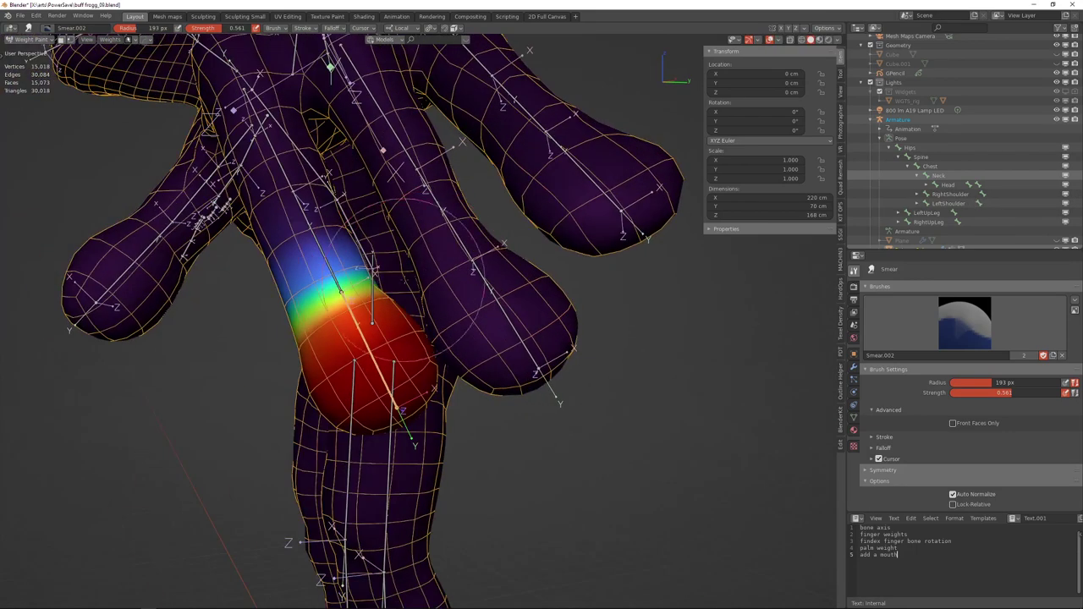
pyautogui.rightClick(464, 264)
pyautogui.moveTo(464, 264)
pyautogui.mouseDown(button='middle')
pyautogui.moveTo(535, 253)
pyautogui.moveTo(444, 259)
pyautogui.moveTo(451, 247)
pyautogui.moveTo(462, 280)
pyautogui.mouseUp(button='middle')
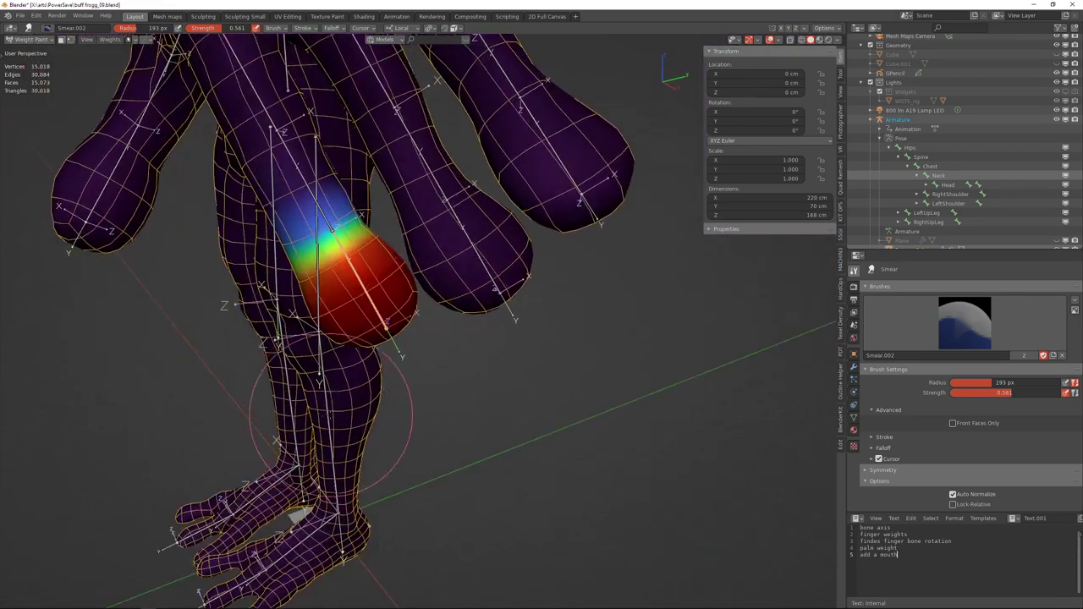
pyautogui.moveTo(380, 324); pyautogui.dragTo(322, 458, button='middle')
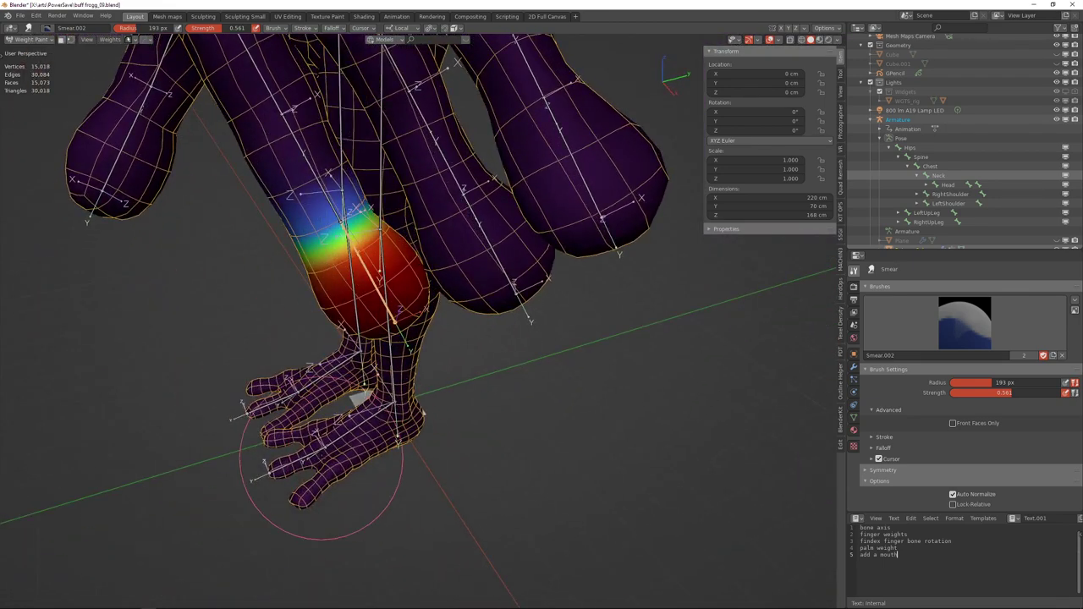
pyautogui.moveTo(414, 338)
pyautogui.mouseDown(button='middle')
pyautogui.moveTo(491, 207)
pyautogui.moveTo(475, 262)
pyautogui.moveTo(459, 169)
pyautogui.moveTo(471, 312)
pyautogui.moveTo(496, 224)
pyautogui.moveTo(475, 275)
pyautogui.moveTo(464, 259)
pyautogui.moveTo(457, 275)
pyautogui.mouseUp(button='middle')
# Switch to posing the armature and reset the rotation of all its bones.
pyautogui.hotkey('ctrl', 'Tab')
pyautogui.click(428, 223)
pyautogui.click(457, 264)
pyautogui.click(458, 286)
pyautogui.scroll(-3, 459, 277)
pyautogui.press('a')
pyautogui.hotkey('alt', 'r')
pyautogui.moveTo(484, 215); pyautogui.dragTo(409, 317, button='middle')
# Paint the left shin bone's weights onto the left index fingertip using the Draw brush at 0.384 strength.
pyautogui.click(372, 358)
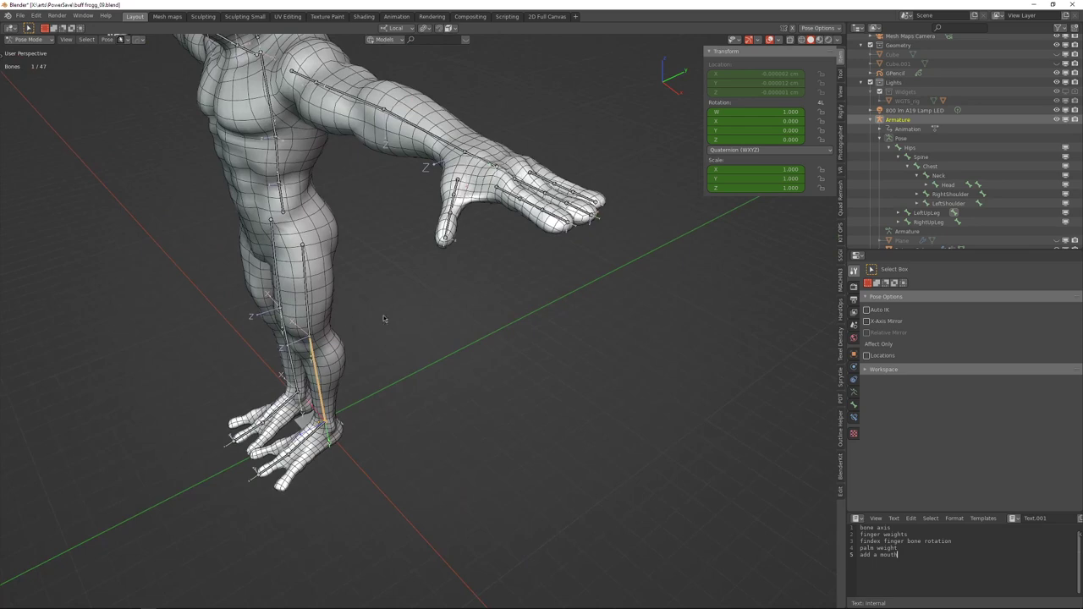
pyautogui.keyDown('shift'); pyautogui.click(331, 321); pyautogui.keyUp('shift')
pyautogui.hotkey('ctrl', 'Tab')
pyautogui.keyDown('shift'); pyautogui.moveTo(500, 242); pyautogui.dragTo(424, 230, button='middle'); pyautogui.keyUp('shift')
pyautogui.scroll(4, 424, 229)
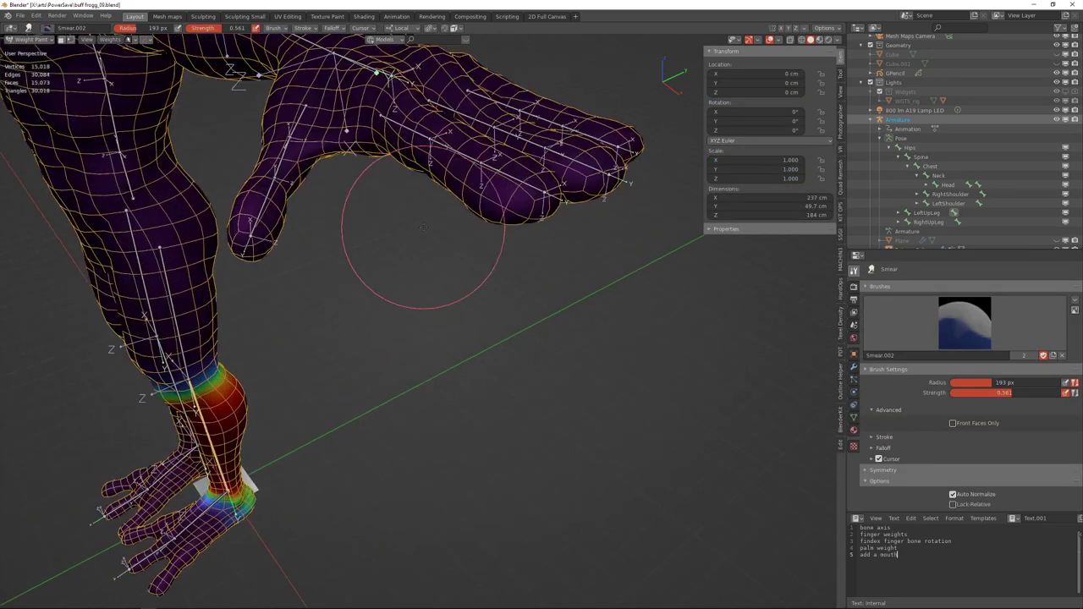
pyautogui.hotkey('shift', 'space')
pyautogui.click(486, 194)
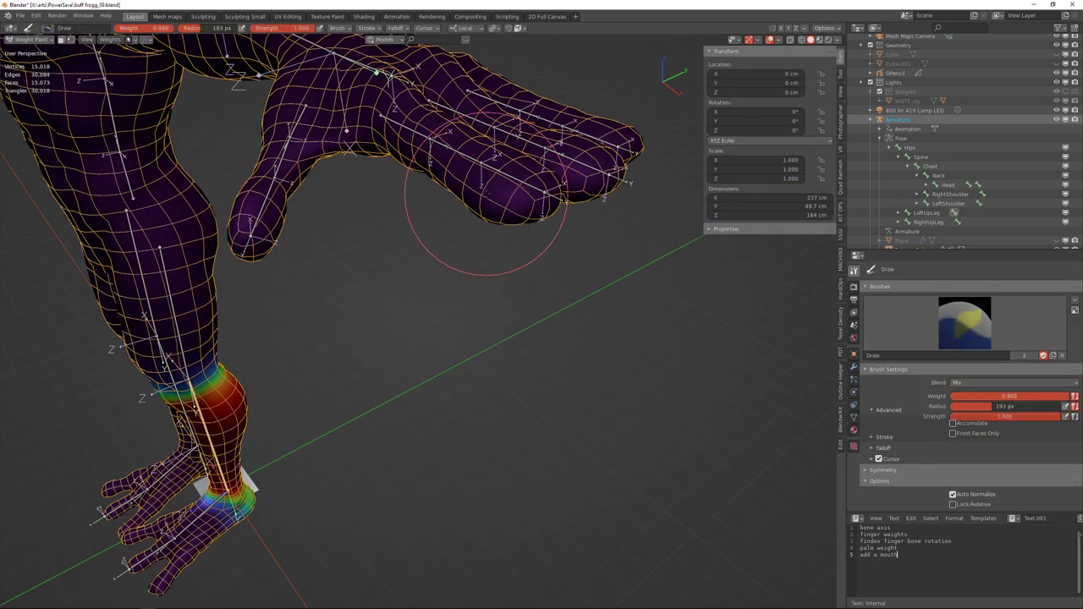
pyautogui.hotkey('shift', 'f')
pyautogui.moveTo(486, 196)
pyautogui.mouseDown(button='middle')
pyautogui.moveTo(540, 226)
pyautogui.moveTo(518, 209)
pyautogui.mouseUp(button='middle')
pyautogui.click(480, 228)
pyautogui.click(514, 175)
pyautogui.click(493, 227)
# Select the left index fingertip bone and rotate it to check how the fingertip follows.
pyautogui.moveTo(565, 259); pyautogui.dragTo(534, 266, button='middle')
pyautogui.keyDown('ctrl'); pyautogui.click(525, 209); pyautogui.keyUp('ctrl')
pyautogui.moveTo(512, 219); pyautogui.dragTo(551, 212, button='middle')
pyautogui.press('r')
pyautogui.moveTo(542, 248); pyautogui.dragTo(520, 227)
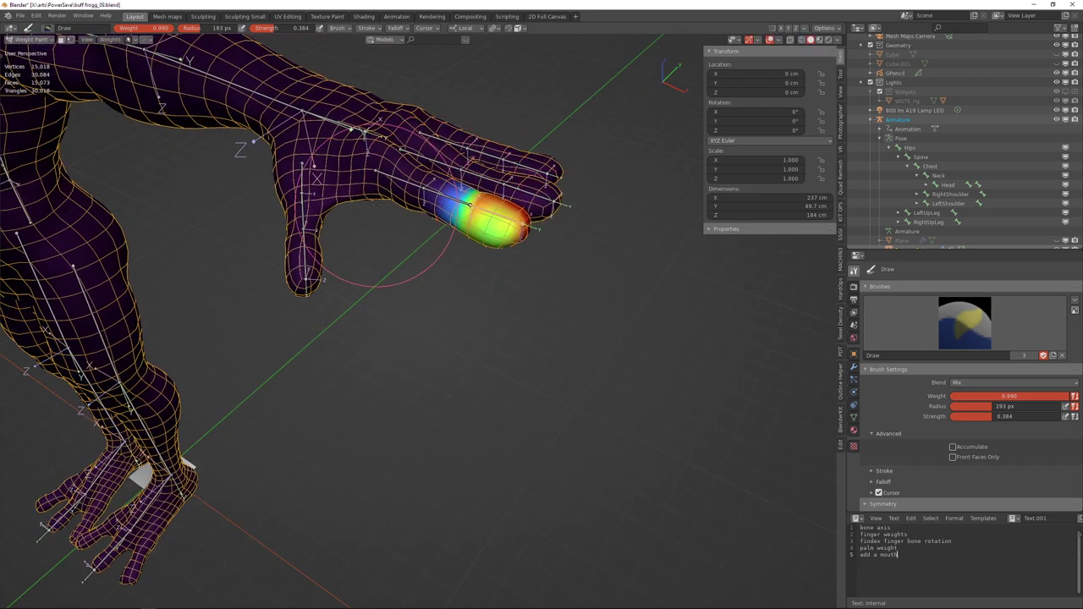
# Select the left thigh bone, return to Weight Paint on the frog mesh and rotate the thigh to check for stray finger influence.
pyautogui.scroll(-1, 374, 205)
pyautogui.keyDown('shift'); pyautogui.moveTo(369, 207); pyautogui.dragTo(423, 230, button='middle'); pyautogui.keyUp('shift')
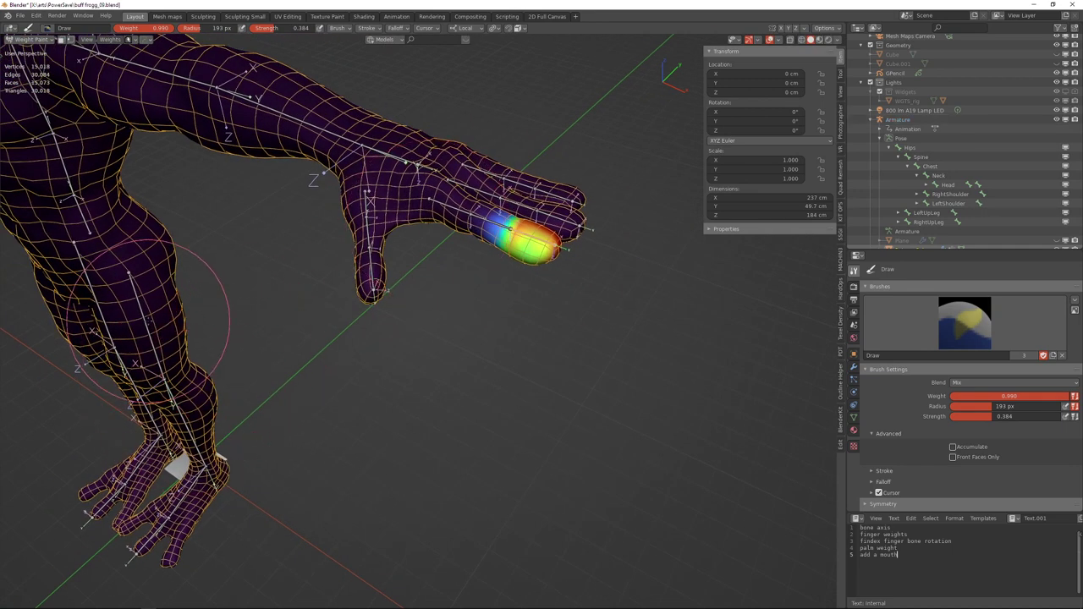
pyautogui.moveTo(226, 330); pyautogui.dragTo(277, 324, button='middle')
pyautogui.hotkey('ctrl', 'Tab')
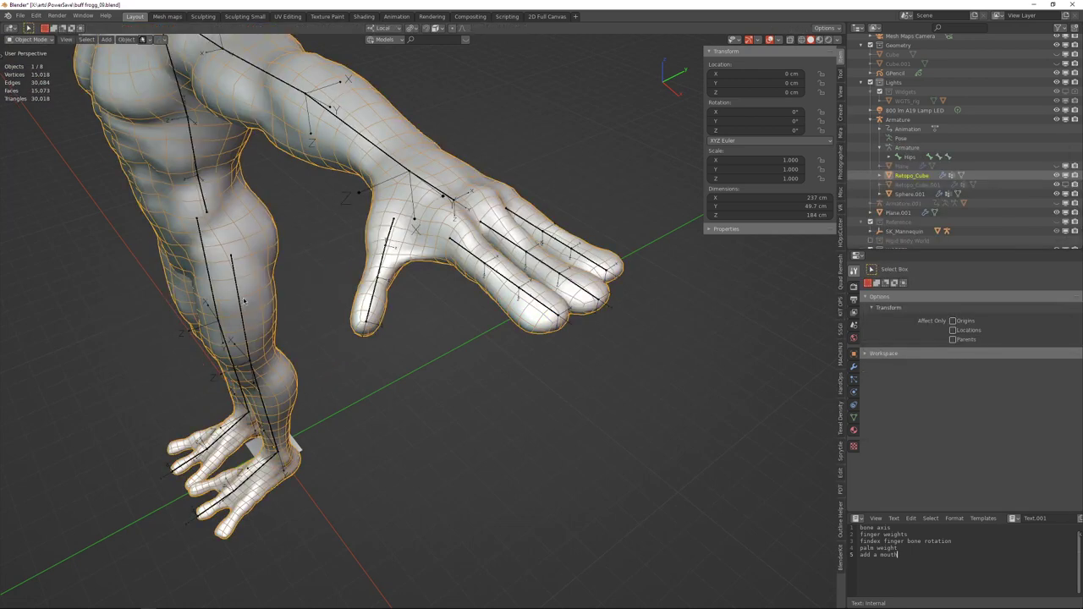
pyautogui.click(241, 301)
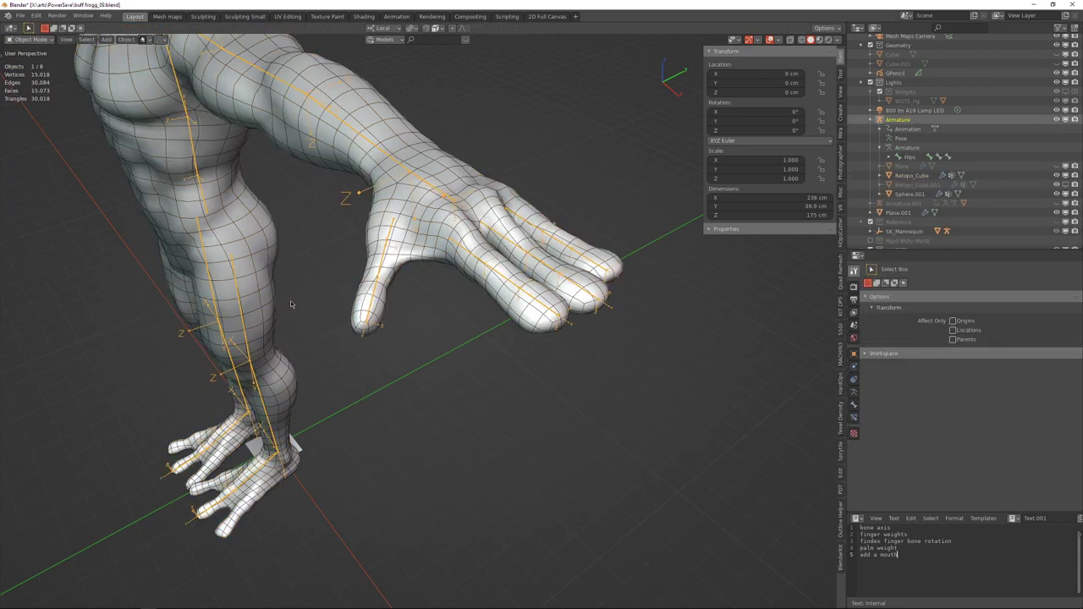
pyautogui.hotkey('ctrl', 'Tab')
pyautogui.hotkey('ctrl', 'Tab')
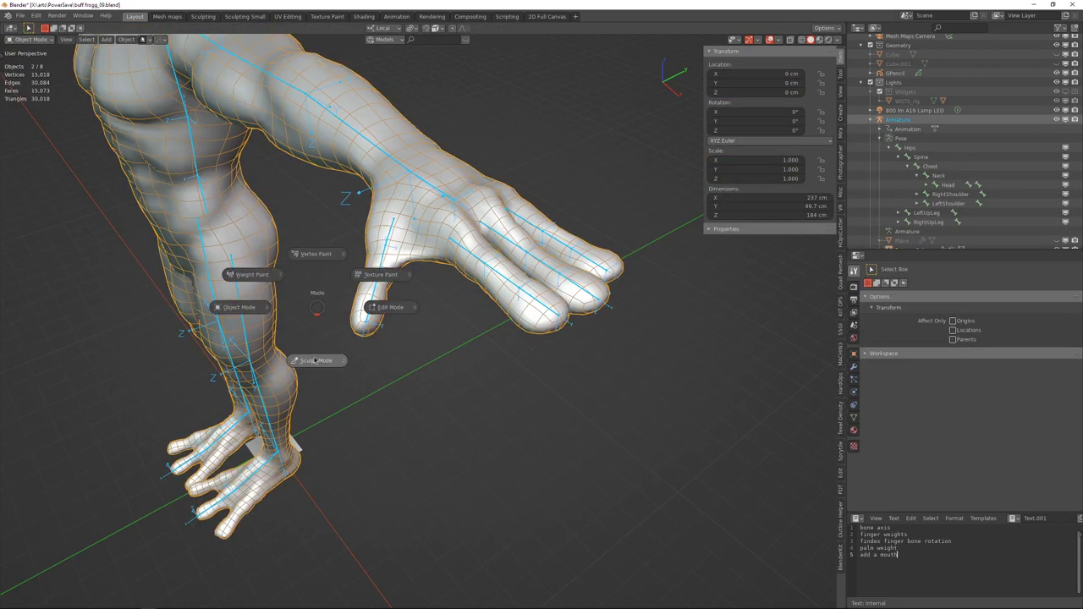
pyautogui.click(252, 275)
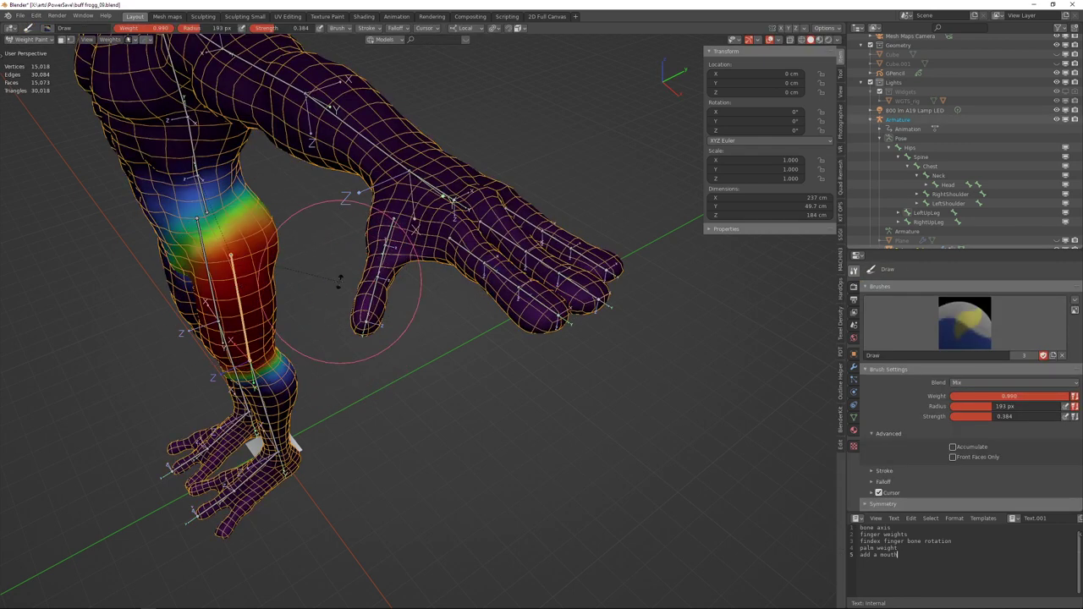
pyautogui.press('r')
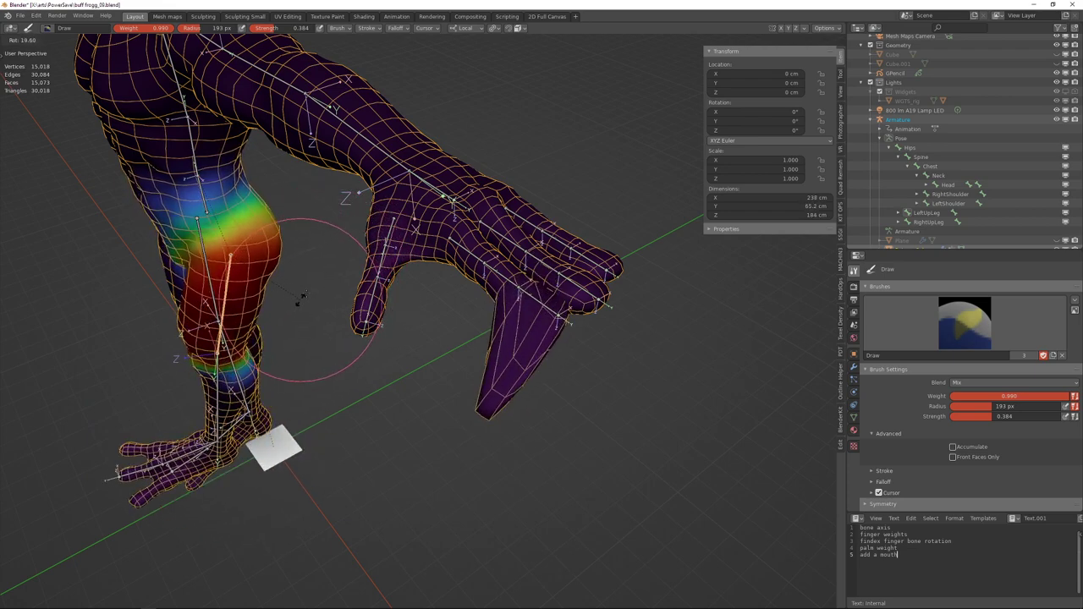
# Enter Edit Mode on the frog mesh and select a strip of faces on the left index fingertip.
pyautogui.moveTo(548, 287)
pyautogui.keyDown('shift'); pyautogui.mouseDown(button='middle')
pyautogui.moveTo(449, 305)
pyautogui.moveTo(482, 264)
pyautogui.moveTo(470, 276)
pyautogui.mouseUp(button='middle'); pyautogui.keyUp('shift')
pyautogui.scroll(2, 449, 304)
pyautogui.press('Tab')
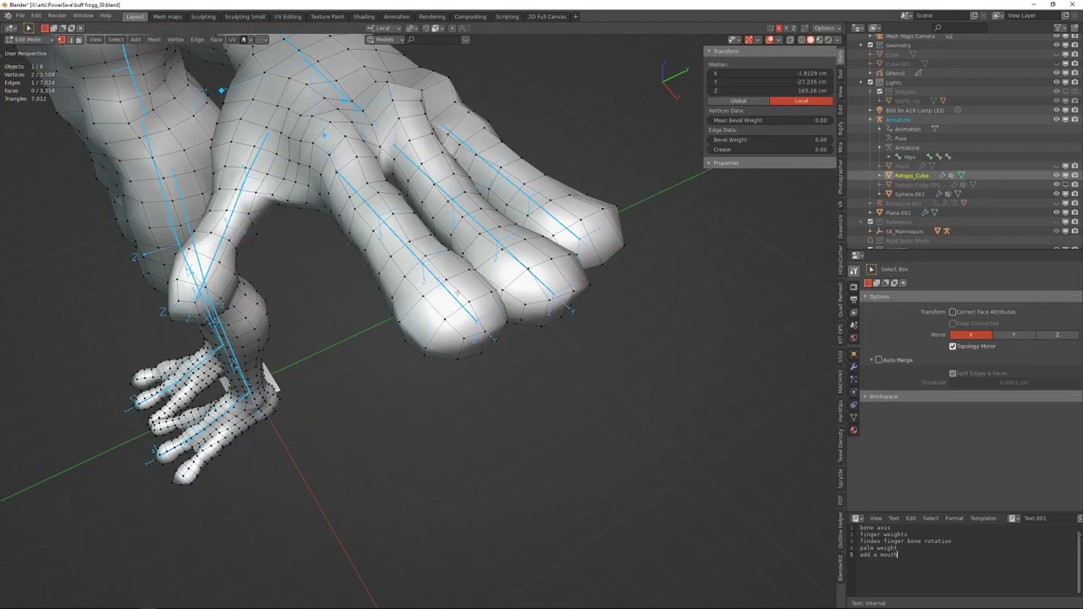
pyautogui.moveTo(483, 315); pyautogui.dragTo(462, 281, button='middle')
pyautogui.press('3')
pyautogui.click(488, 345)
pyautogui.keyDown('ctrl'); pyautogui.click(458, 300); pyautogui.keyUp('ctrl')
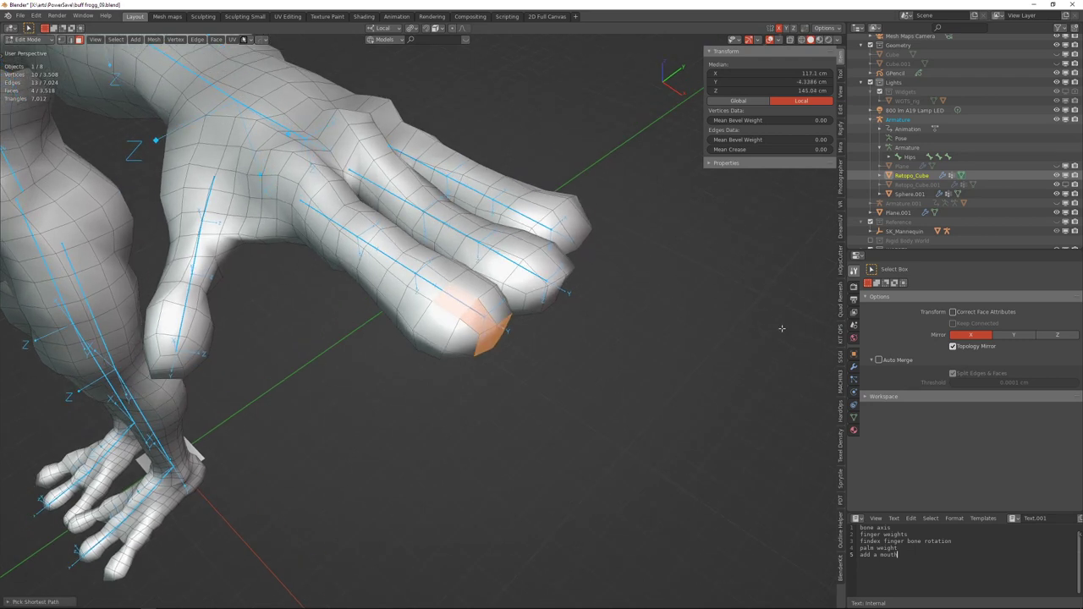
# Filter the vertex groups by "lefthandind" and make LeftHandIndex3 the active group.
pyautogui.click(854, 418)
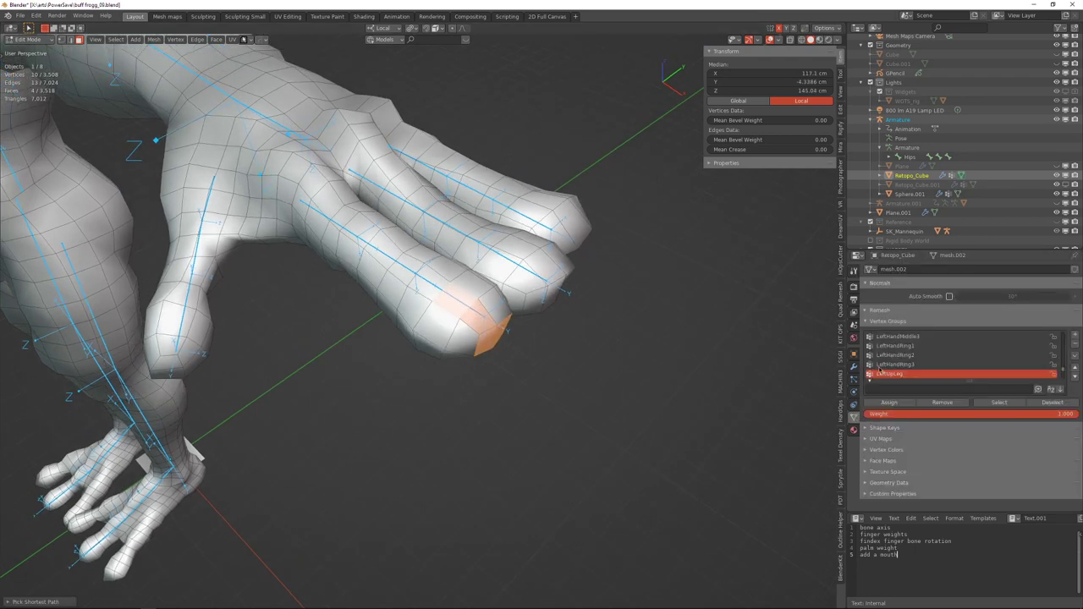
pyautogui.write('lefthandind')
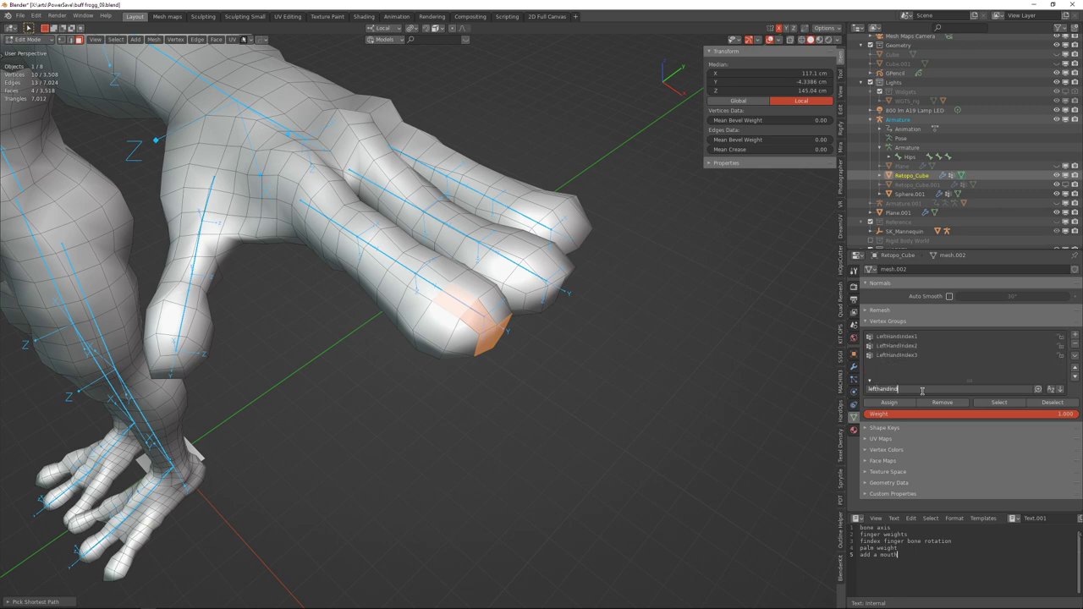
pyautogui.click(906, 356)
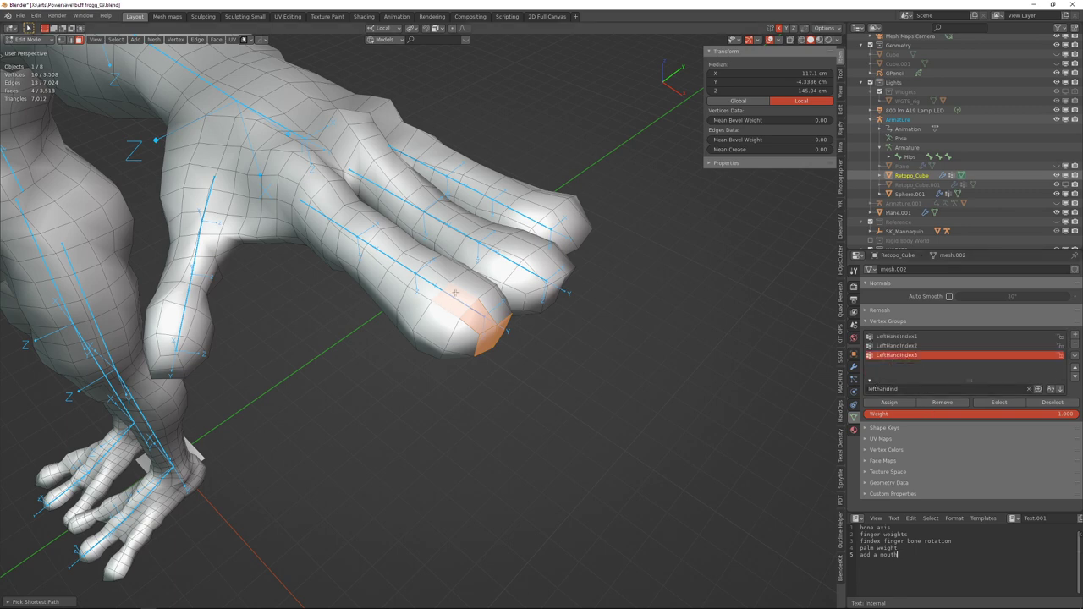
# Grow a face selection over the whole left index fingertip and remove it from all vertex groups.
pyautogui.moveTo(455, 293); pyautogui.dragTo(390, 258, button='middle')
pyautogui.click(486, 332)
pyautogui.moveTo(486, 333); pyautogui.dragTo(509, 292, button='middle')
pyautogui.press('ctrl+KP_Add')
pyautogui.press('ctrl+KP_Add')
pyautogui.press('ctrl+KP_Add')
pyautogui.press('ctrl+KP_Subtract')
pyautogui.press('ctrl+KP_Add')
pyautogui.hotkey('ctrl', 'g')
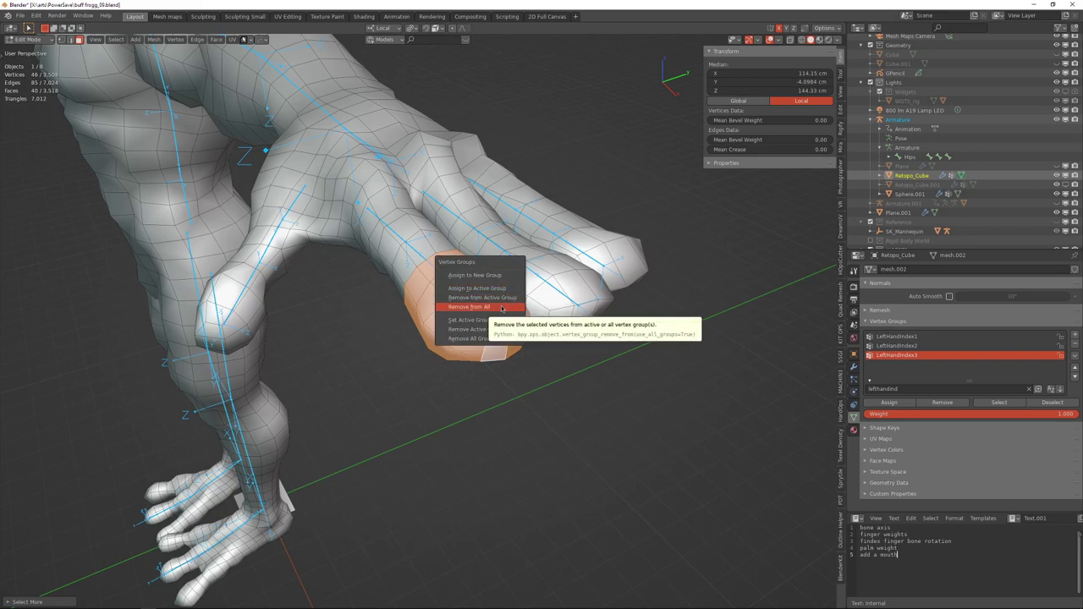
pyautogui.click(502, 309)
# Assign the selected index fingertip faces to the LeftHandIndex3 vertex group.
pyautogui.moveTo(502, 309)
pyautogui.mouseDown(button='middle')
pyautogui.moveTo(559, 308)
pyautogui.moveTo(491, 292)
pyautogui.mouseUp(button='middle')
pyautogui.hotkey('ctrl', 'g')
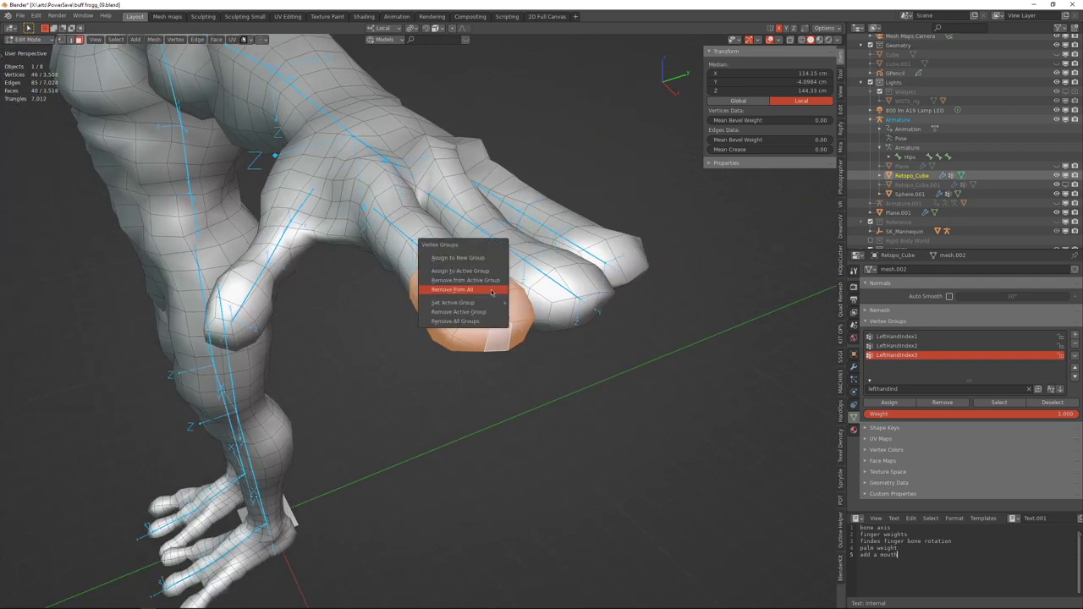
pyautogui.click(481, 270)
pyautogui.moveTo(480, 271); pyautogui.dragTo(559, 289, button='middle')
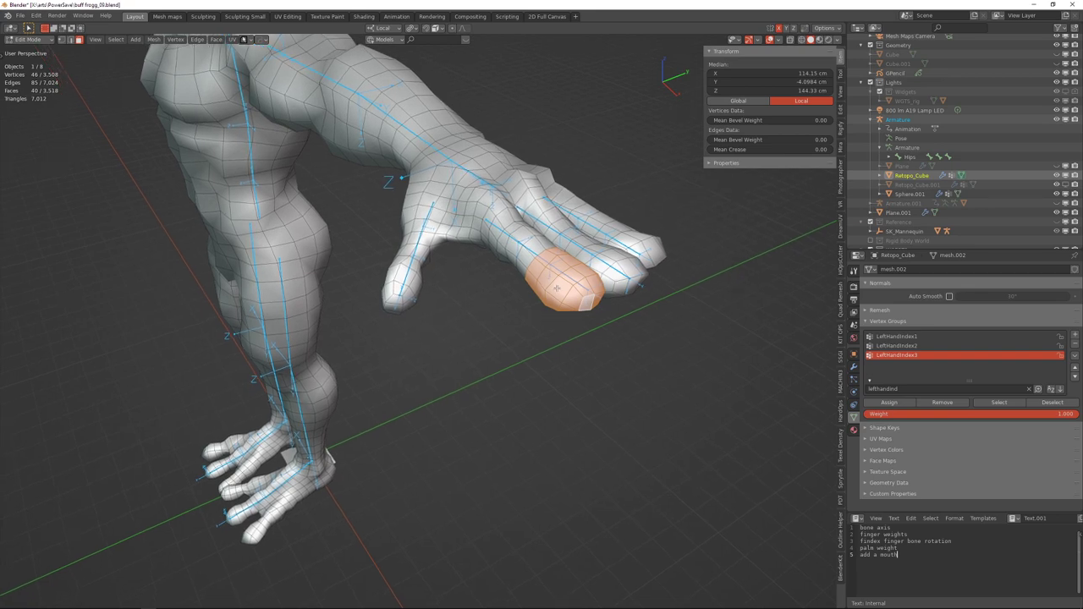
# Return to Weight Paint and normalize all vertex groups of the frog mesh.
pyautogui.keyDown('shift'); pyautogui.moveTo(681, 284); pyautogui.dragTo(628, 285, button='middle'); pyautogui.keyUp('shift')
pyautogui.hotkey('ctrl', 'Tab')
pyautogui.click(514, 276)
pyautogui.keyDown('shift'); pyautogui.moveTo(459, 240); pyautogui.dragTo(528, 274, button='middle'); pyautogui.keyUp('shift')
pyautogui.moveTo(208, 142); pyautogui.dragTo(206, 136, button='middle')
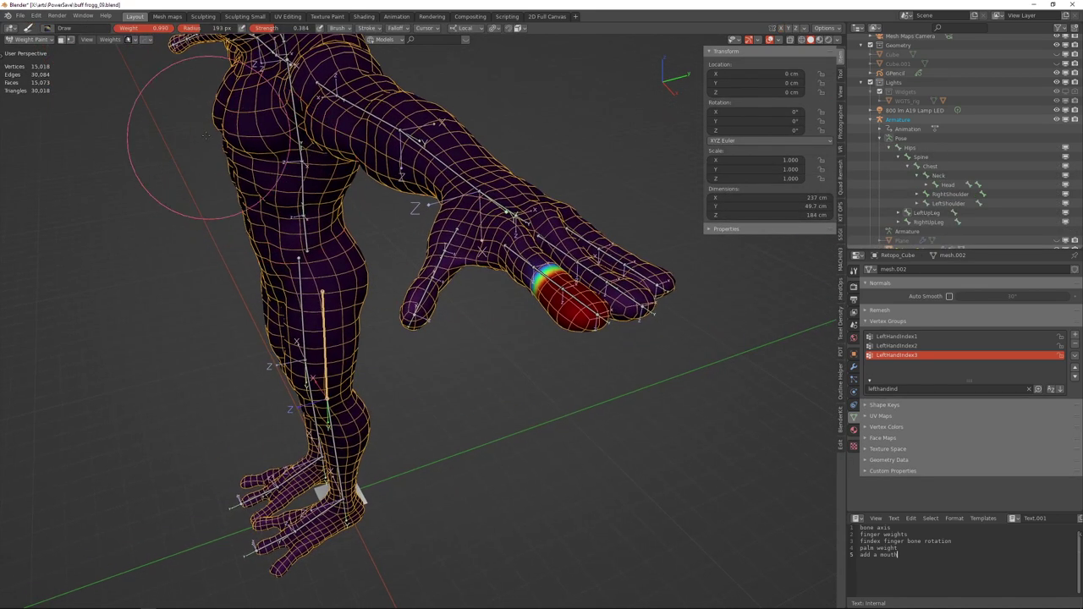
pyautogui.click(112, 41)
pyautogui.click(133, 74)
# Test-rotate the left index finger's base bone to check the repaired fingertip, then cancel the rotation.
pyautogui.moveTo(324, 210); pyautogui.dragTo(302, 192, button='middle')
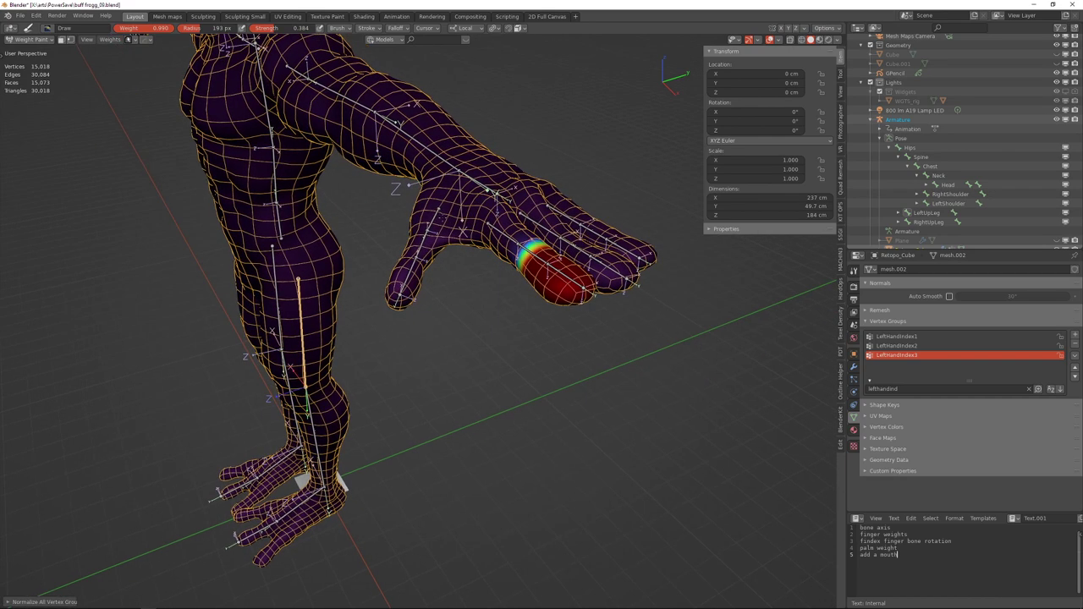
pyautogui.moveTo(301, 449); pyautogui.dragTo(317, 432, button='middle')
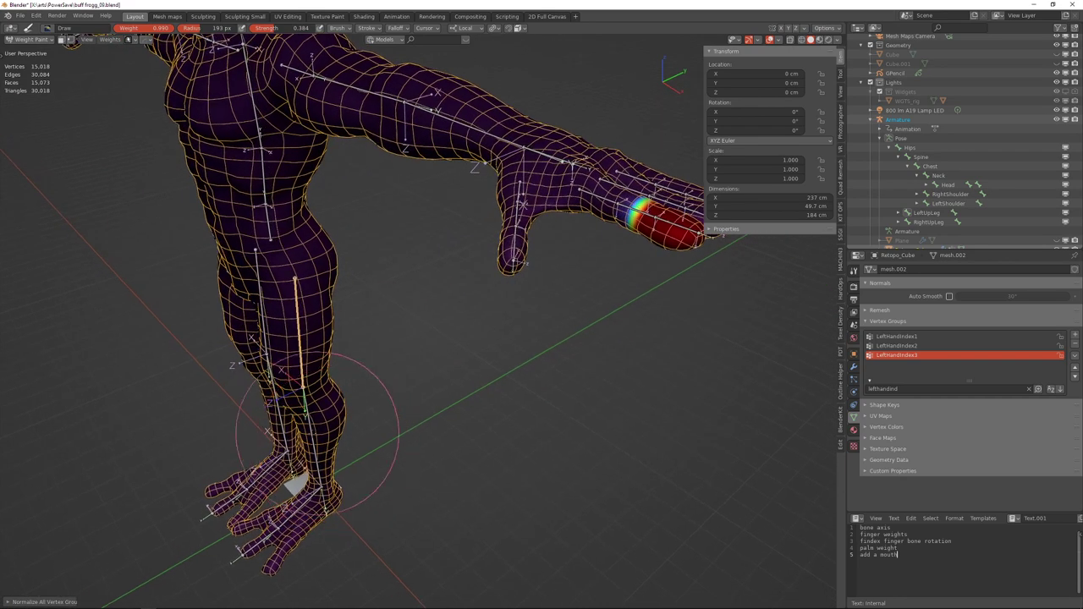
pyautogui.moveTo(401, 433)
pyautogui.mouseDown(button='middle')
pyautogui.moveTo(360, 373)
pyautogui.moveTo(385, 314)
pyautogui.moveTo(449, 282)
pyautogui.mouseUp(button='middle')
pyautogui.scroll(-4, 449, 275)
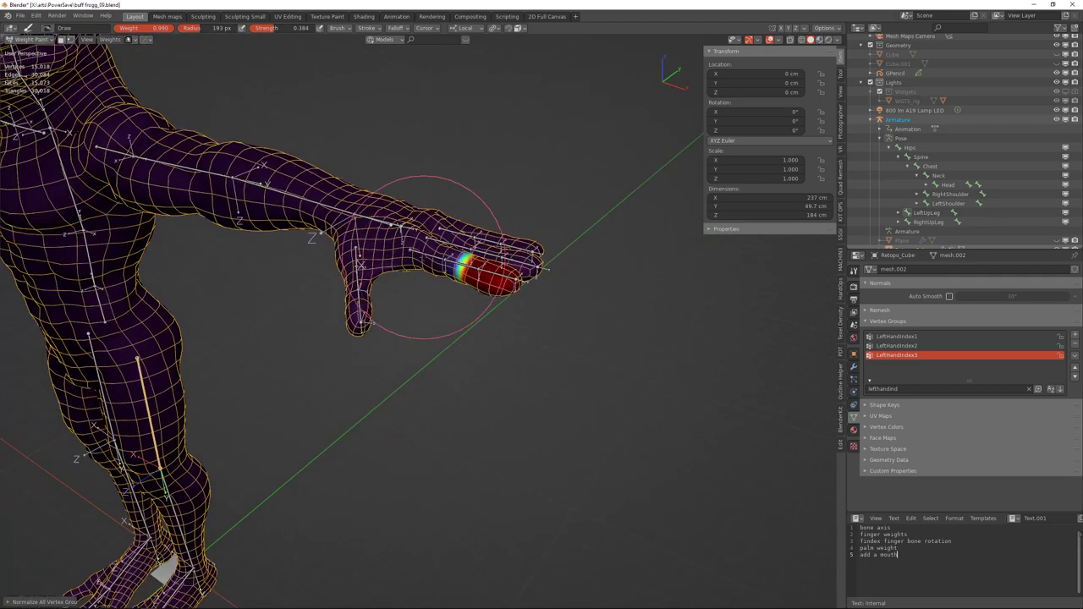
pyautogui.keyDown('ctrl'); pyautogui.click(430, 254); pyautogui.keyUp('ctrl')
pyautogui.scroll(-1, 474, 264)
pyautogui.press('r')
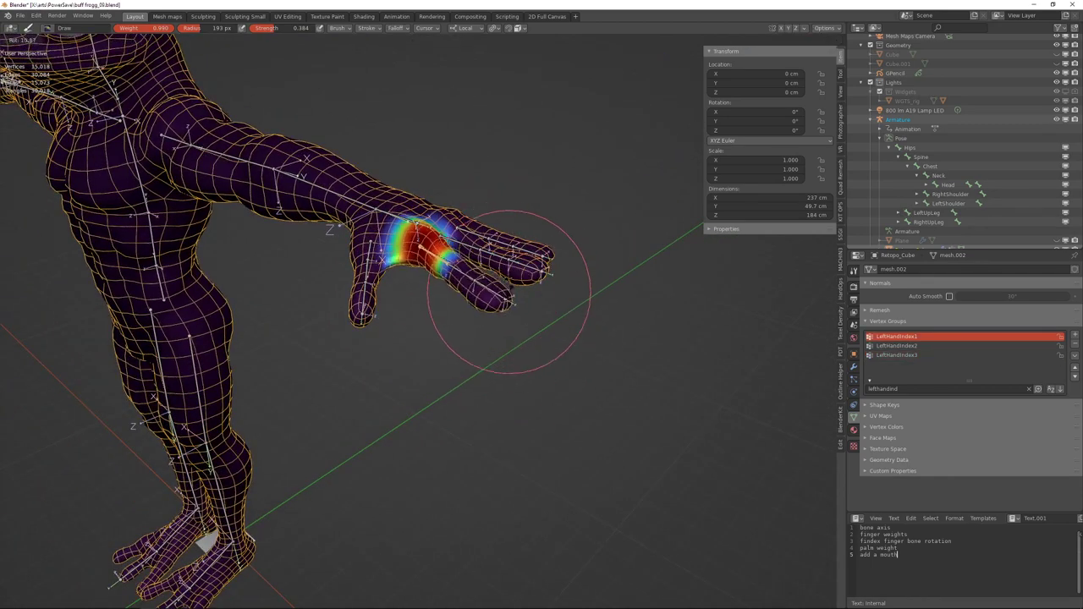
pyautogui.rightClick(508, 283)
# Select the left thigh bone and rotate it to check that it no longer pulls the index finger.
pyautogui.keyDown('shift'); pyautogui.moveTo(193, 440); pyautogui.dragTo(206, 407, button='middle'); pyautogui.keyUp('shift')
pyautogui.keyDown('ctrl'); pyautogui.click(214, 352); pyautogui.keyUp('ctrl')
pyautogui.moveTo(214, 352); pyautogui.dragTo(207, 352, button='middle')
pyautogui.press('r')
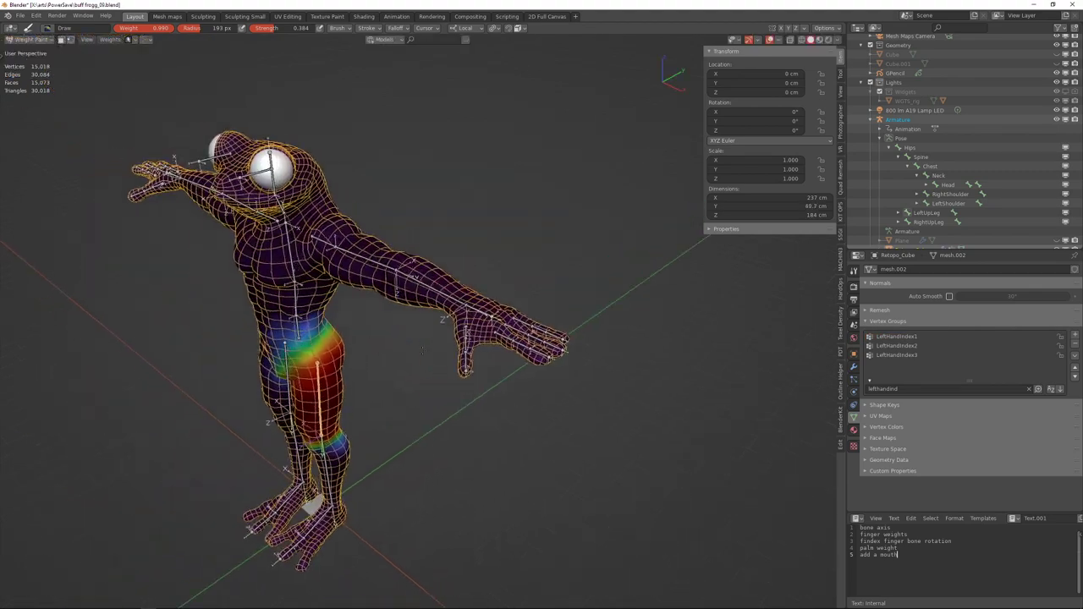
# Leave Weight Paint, select the eyeball mesh with the armature and parent the eyeballs to it.
pyautogui.moveTo(338, 356); pyautogui.dragTo(396, 307, button='middle')
pyautogui.scroll(3, 316, 145)
pyautogui.moveTo(381, 152)
pyautogui.keyDown('shift'); pyautogui.mouseDown(button='middle')
pyautogui.moveTo(433, 201)
pyautogui.moveTo(412, 204)
pyautogui.moveTo(445, 212)
pyautogui.moveTo(433, 193)
pyautogui.moveTo(383, 191)
pyautogui.moveTo(476, 193)
pyautogui.mouseUp(button='middle'); pyautogui.keyUp('shift')
pyautogui.hotkey('ctrl', 'Tab')
pyautogui.click(383, 192)
pyautogui.scroll(3, 392, 203)
pyautogui.keyDown('shift'); pyautogui.click(377, 204); pyautogui.keyUp('shift')
pyautogui.hotkey('ctrl', 'p')
pyautogui.click(429, 191)
# Select the armature together with the eyeball mesh and enter Weight Paint on the eyeballs.
pyautogui.click(398, 196)
pyautogui.keyDown('shift'); pyautogui.click(359, 198); pyautogui.keyUp('shift')
pyautogui.click(386, 190)
pyautogui.keyDown('shift'); pyautogui.click(404, 192); pyautogui.keyUp('shift')
pyautogui.hotkey('ctrl', 'Tab')
pyautogui.click(409, 161)
pyautogui.moveTo(411, 170)
pyautogui.mouseDown(button='middle')
pyautogui.moveTo(430, 201)
pyautogui.moveTo(489, 209)
pyautogui.moveTo(436, 191)
pyautogui.mouseUp(button='middle')
# Enter Edit Mode on the eyeball mesh and select all linked faces of the left eyeball.
pyautogui.hotkey('ctrl', 'Tab')
pyautogui.click(485, 214)
pyautogui.press('a')
pyautogui.hotkey('alt', 'a')
pyautogui.press('l')
pyautogui.moveTo(493, 227); pyautogui.dragTo(473, 210, button='middle')
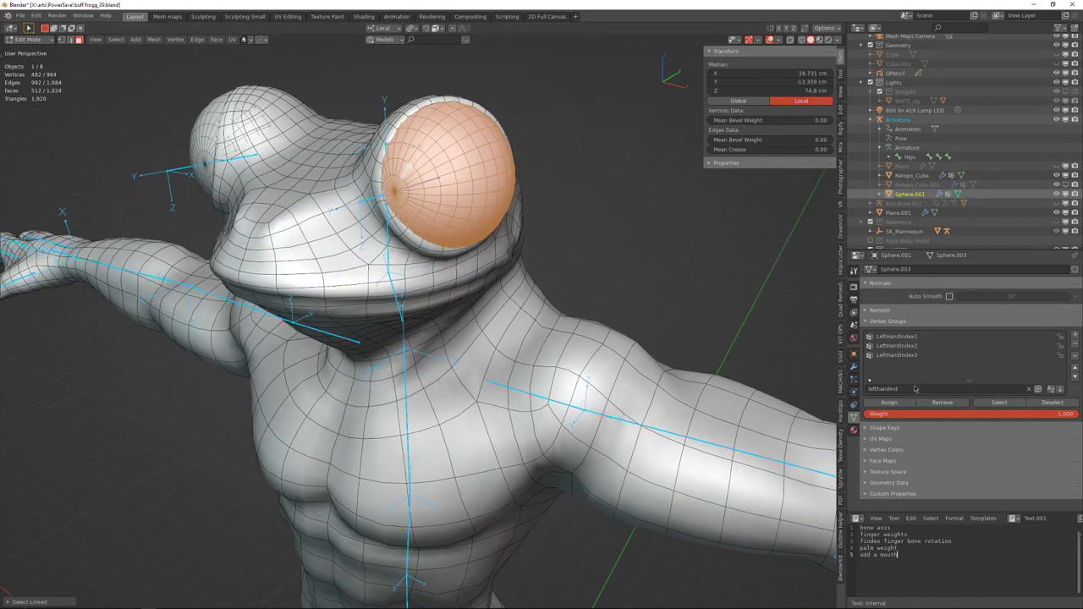
# Filter the vertex groups by "eye" and make LeftEye the active group.
pyautogui.click(915, 388)
pyautogui.press('BackSpace')
pyautogui.write('eye')
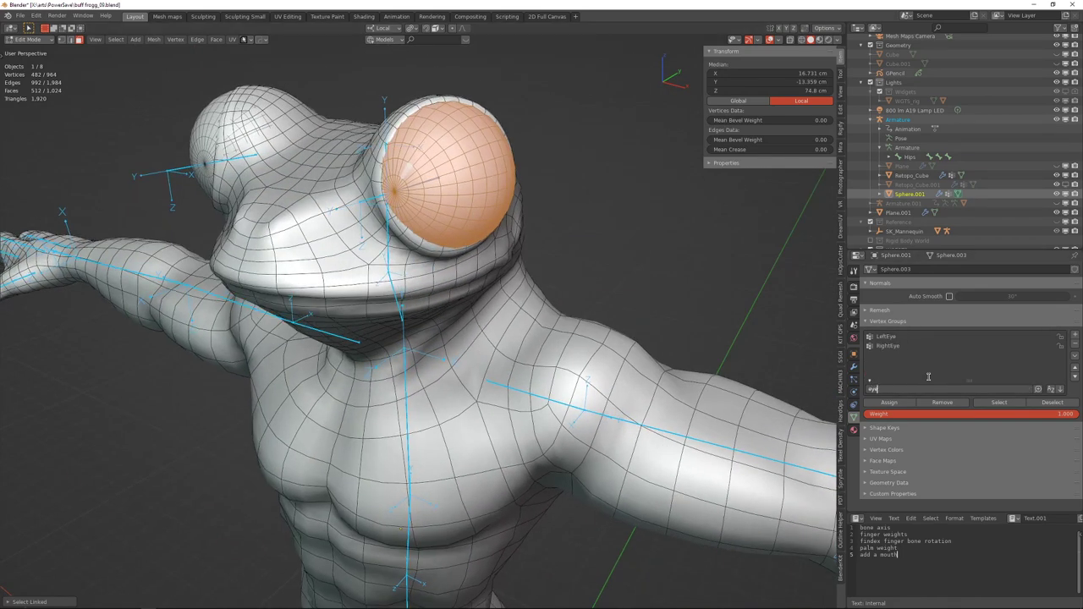
pyautogui.press('Return')
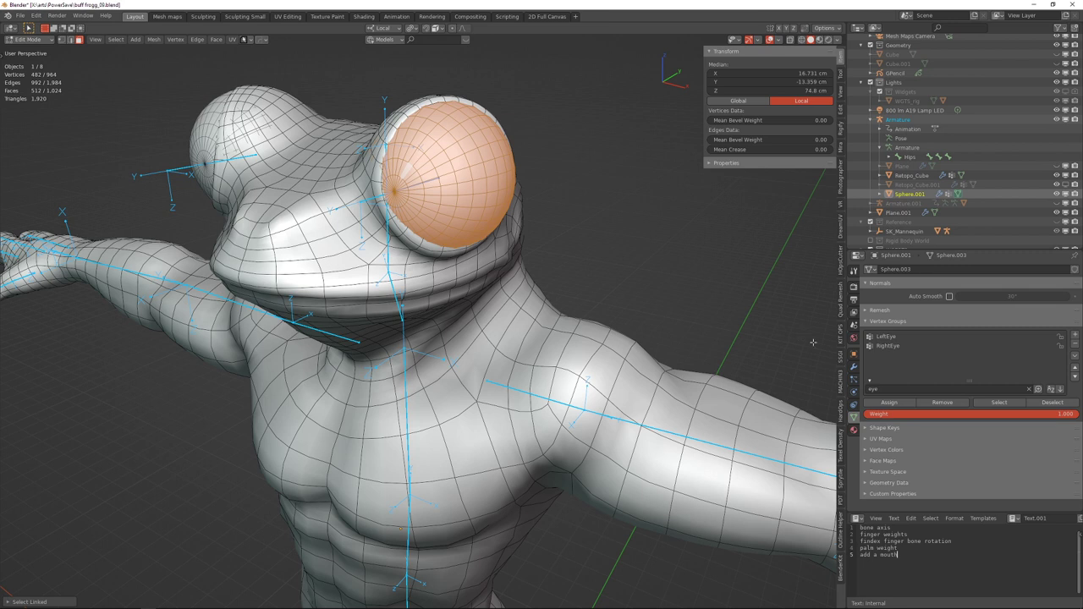
pyautogui.click(888, 338)
# Assign the selected left eyeball faces to the LeftEye vertex group.
pyautogui.keyDown('shift'); pyautogui.moveTo(536, 296); pyautogui.dragTo(567, 315, button='middle'); pyautogui.keyUp('shift')
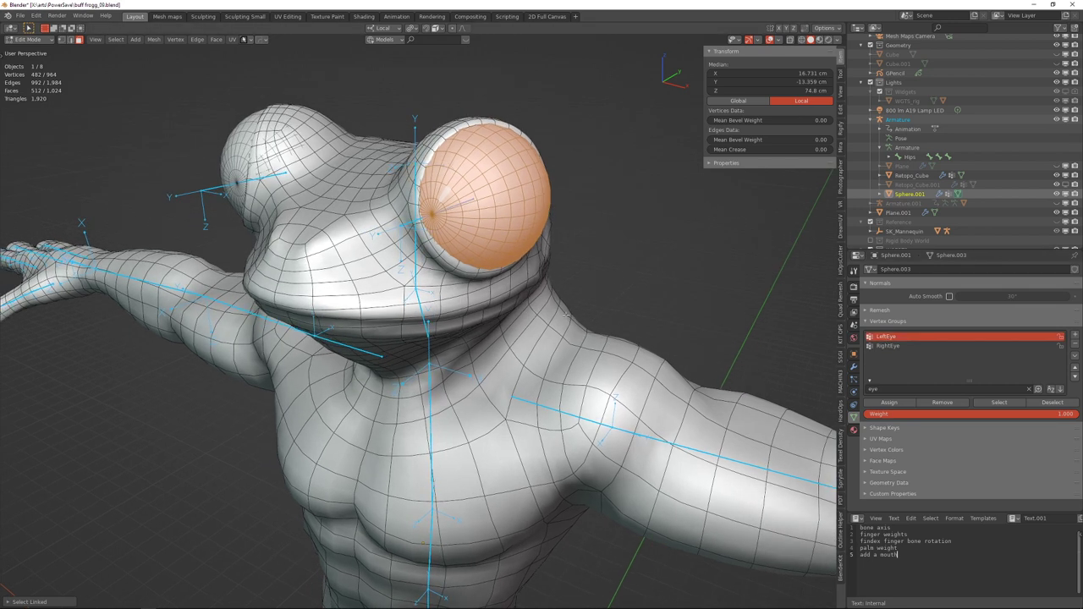
pyautogui.hotkey('ctrl', 'g')
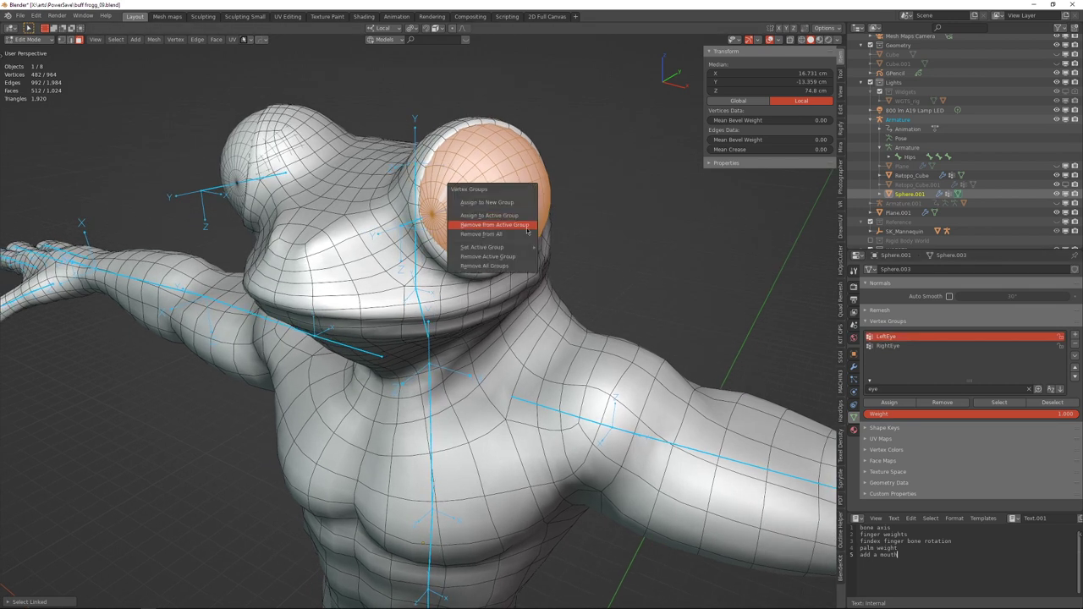
pyautogui.hotkey('ctrl', 'g')
pyautogui.click(519, 235)
pyautogui.moveTo(491, 250); pyautogui.dragTo(566, 249, button='middle')
# Select the linked faces of the right eyeball, assign them to the RightEye vertex group and clear the selection.
pyautogui.hotkey('alt', 'a')
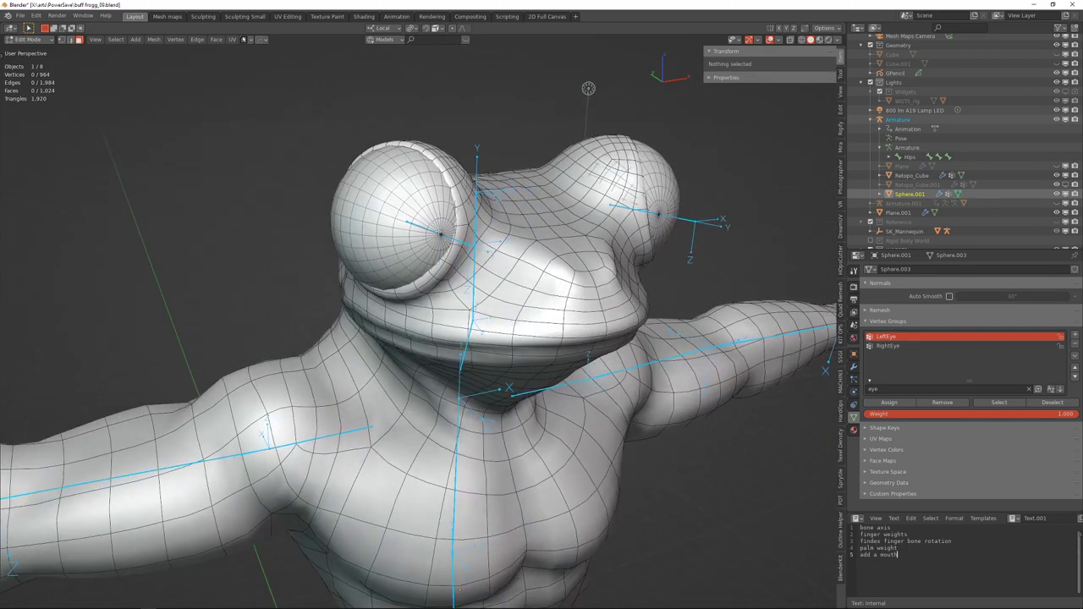
pyautogui.press('l')
pyautogui.moveTo(404, 206); pyautogui.dragTo(592, 245, button='middle')
pyautogui.click(891, 348)
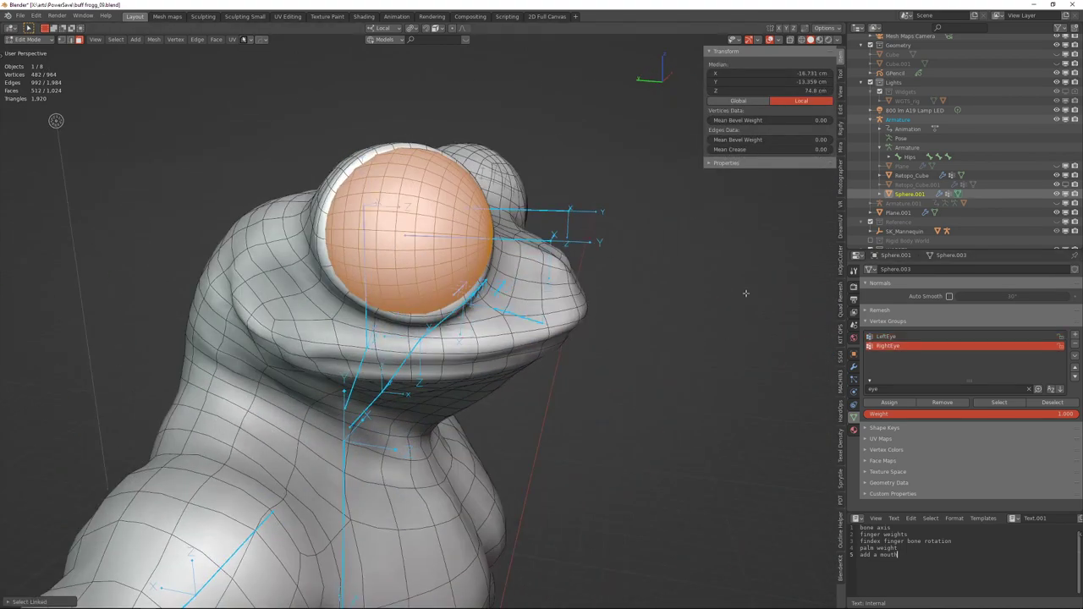
pyautogui.moveTo(747, 293); pyautogui.dragTo(572, 260, button='middle')
pyautogui.hotkey('ctrl', 'g')
pyautogui.click(569, 259)
pyautogui.hotkey('alt', 'a')
pyautogui.moveTo(381, 254); pyautogui.dragTo(531, 251, button='middle')
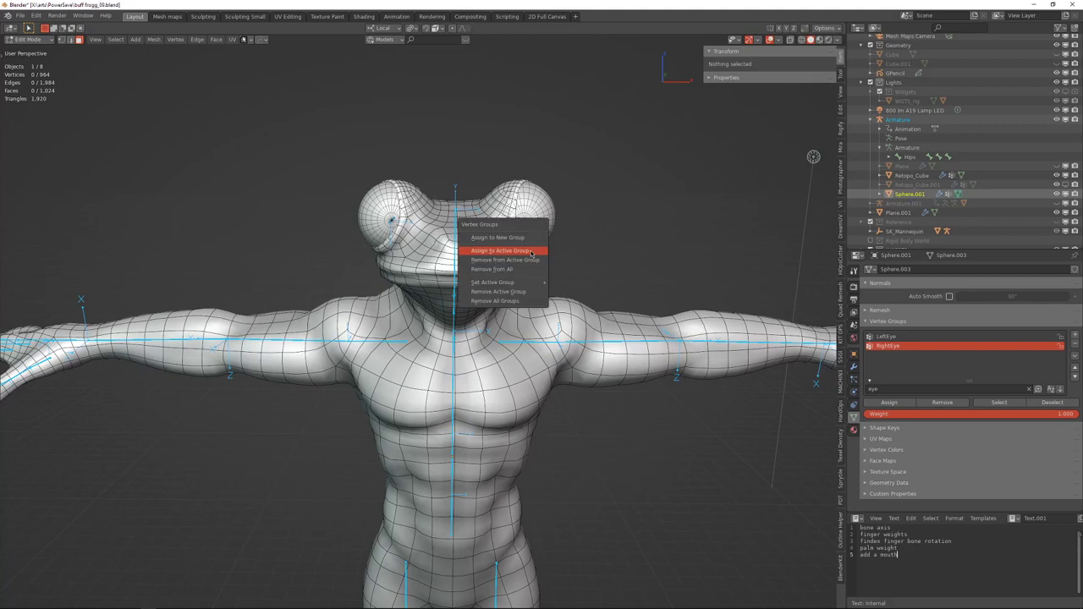
# Leave Edit Mode on the eyeball mesh and select the left eye bone in the armature's Pose Mode.
pyautogui.moveTo(588, 222); pyautogui.dragTo(554, 246, button='middle')
pyautogui.scroll(2, 553, 248)
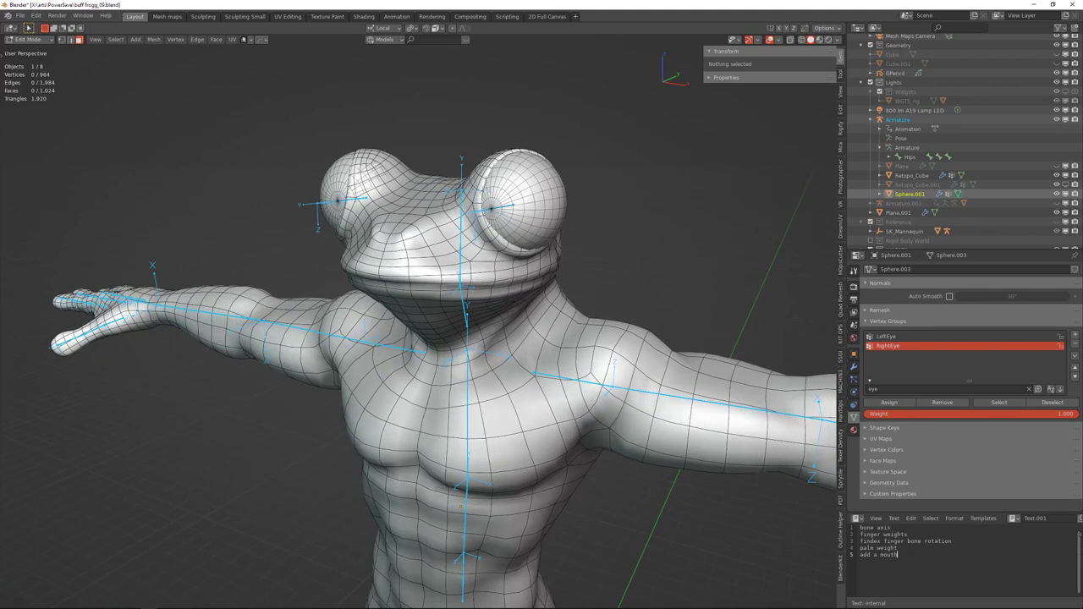
pyautogui.moveTo(491, 203)
pyautogui.mouseDown(button='middle')
pyautogui.moveTo(463, 211)
pyautogui.moveTo(474, 213)
pyautogui.mouseUp(button='middle')
pyautogui.press('Tab')
pyautogui.keyDown('shift'); pyautogui.click(451, 214); pyautogui.keyUp('shift')
pyautogui.click(454, 323)
pyautogui.click(489, 212)
pyautogui.scroll(3, 495, 206)
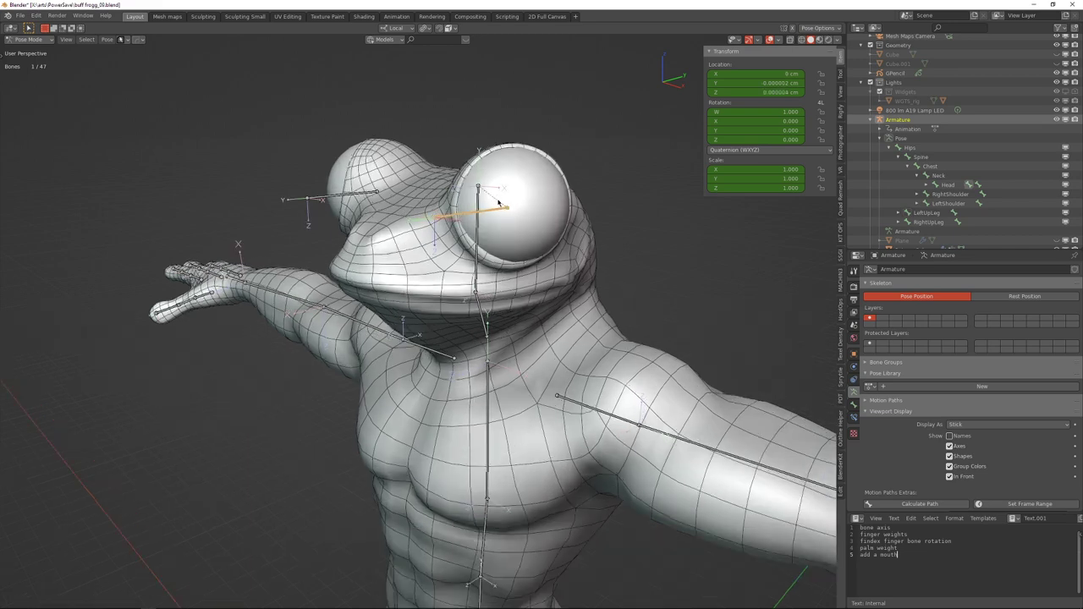
# Test-rotate the left eye bone about its local X axis several times, cancelling each rotation.
pyautogui.press('r')
pyautogui.press('x')
pyautogui.rightClick(601, 256)
pyautogui.scroll(-1, 601, 255)
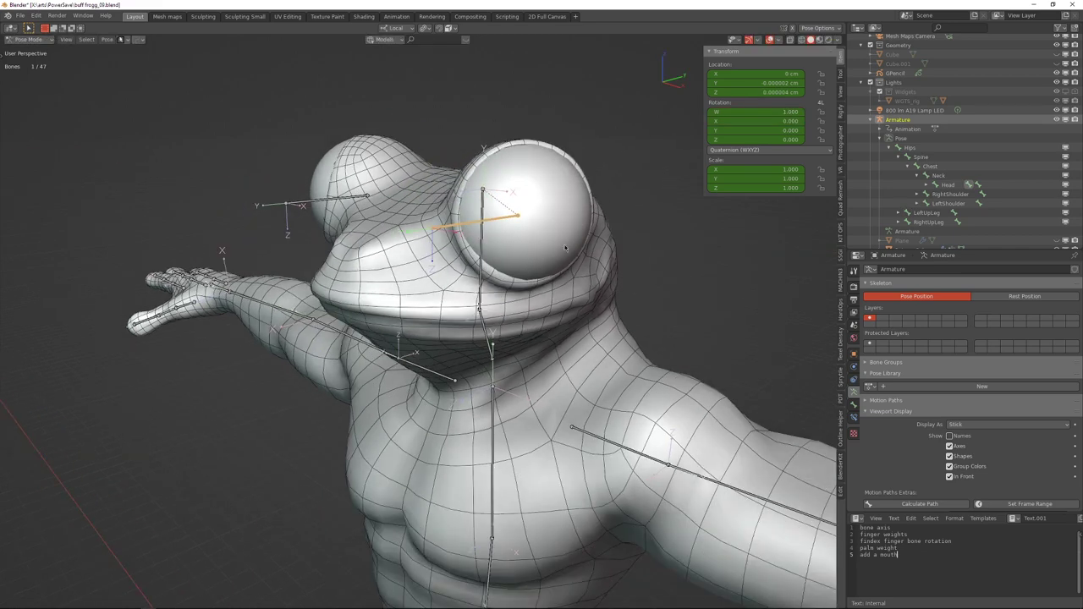
pyautogui.moveTo(572, 252); pyautogui.dragTo(604, 254, button='middle')
pyautogui.press('r')
pyautogui.press('x')
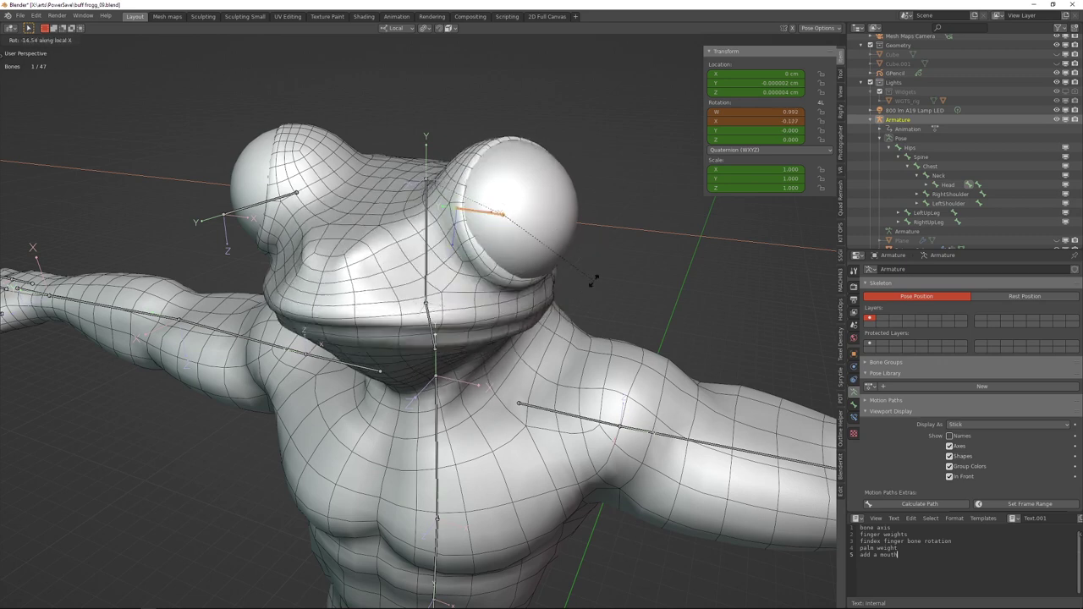
pyautogui.rightClick(593, 268)
pyautogui.moveTo(584, 267); pyautogui.dragTo(457, 230, button='middle')
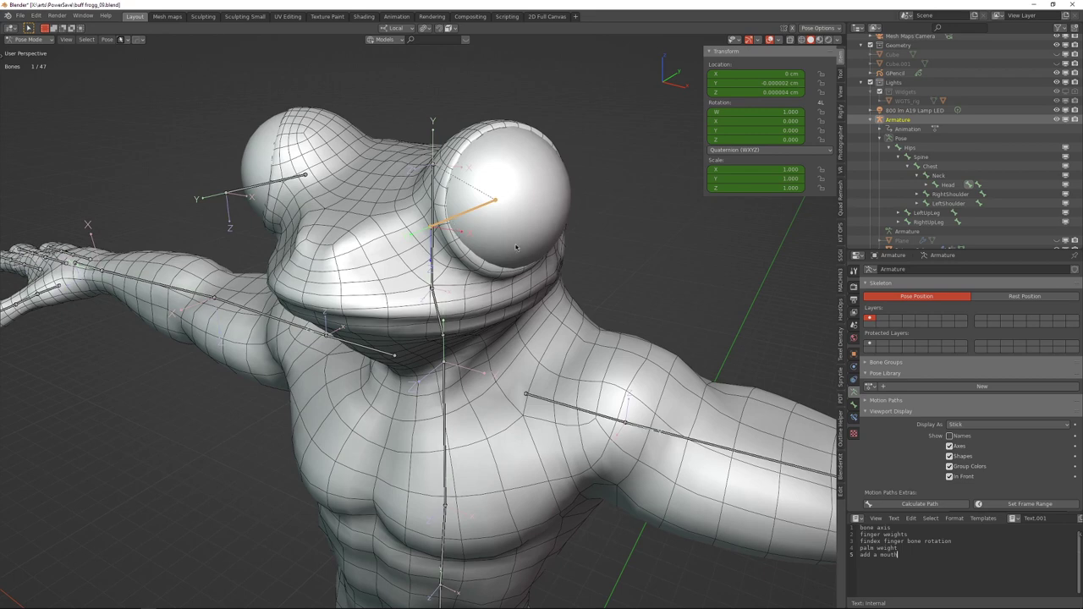
pyautogui.press('r')
pyautogui.press('x')
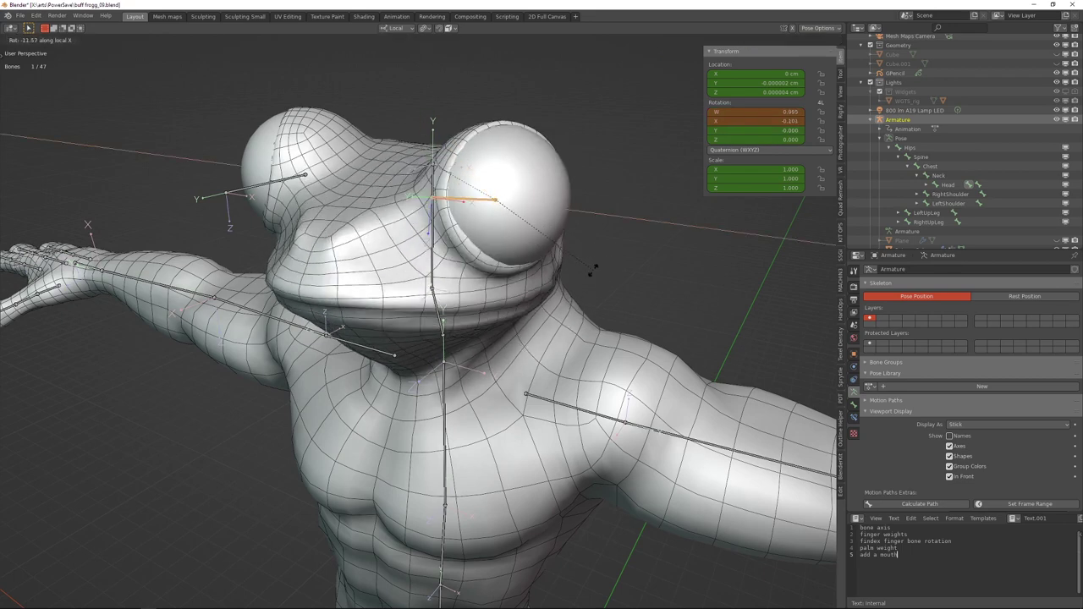
pyautogui.rightClick(603, 273)
pyautogui.keyDown('shift'); pyautogui.moveTo(718, 315); pyautogui.dragTo(717, 300, button='middle'); pyautogui.keyUp('shift')
# Select the frog body mesh and delete its LeftEye and RightEye vertex groups.
pyautogui.click(476, 286)
pyautogui.moveTo(476, 286); pyautogui.dragTo(480, 275, button='middle')
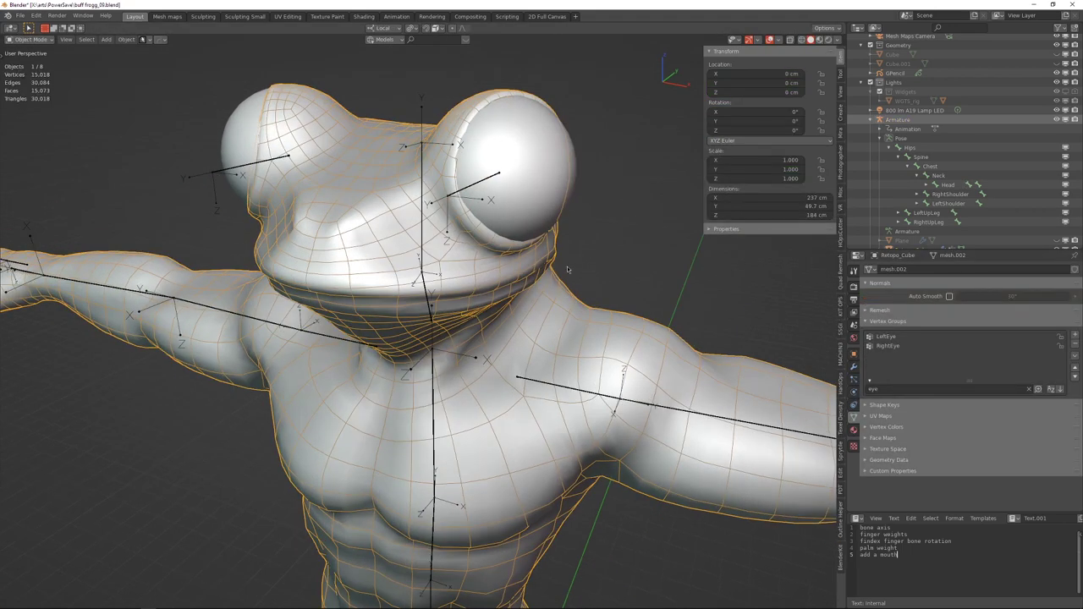
pyautogui.click(902, 338)
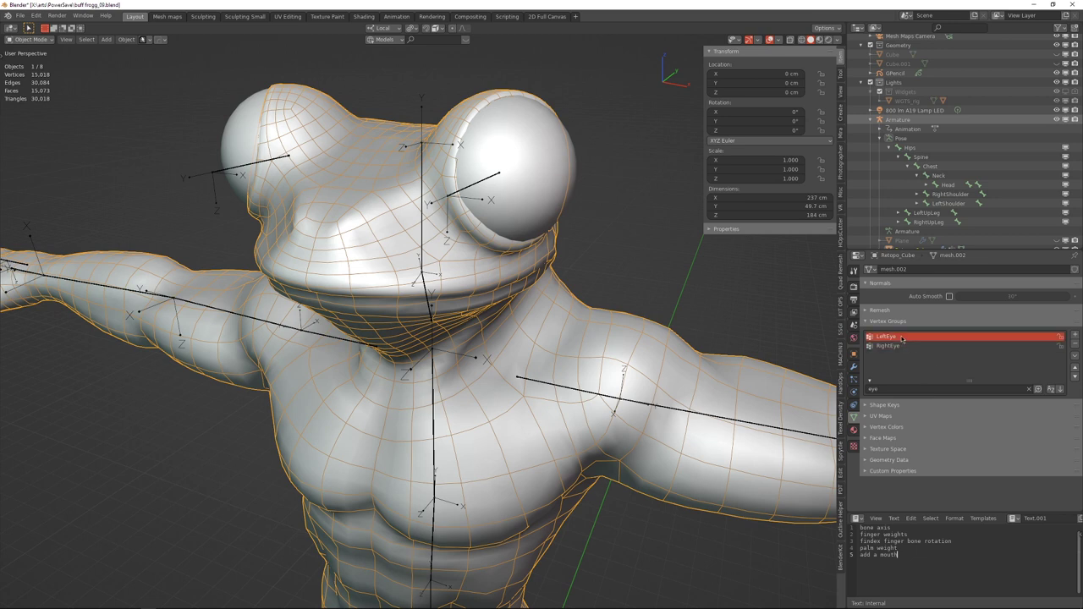
pyautogui.click(1076, 346)
pyautogui.click(1074, 347)
# Enter Weight Paint mode on the body mesh together with the armature, with the left eye bone selected.
pyautogui.moveTo(652, 284); pyautogui.dragTo(415, 207, button='middle')
pyautogui.keyDown('shift'); pyautogui.moveTo(414, 207); pyautogui.dragTo(476, 232, button='middle'); pyautogui.keyUp('shift')
pyautogui.click(411, 247)
pyautogui.hotkey('ctrl', 'Tab')
pyautogui.click(456, 225)
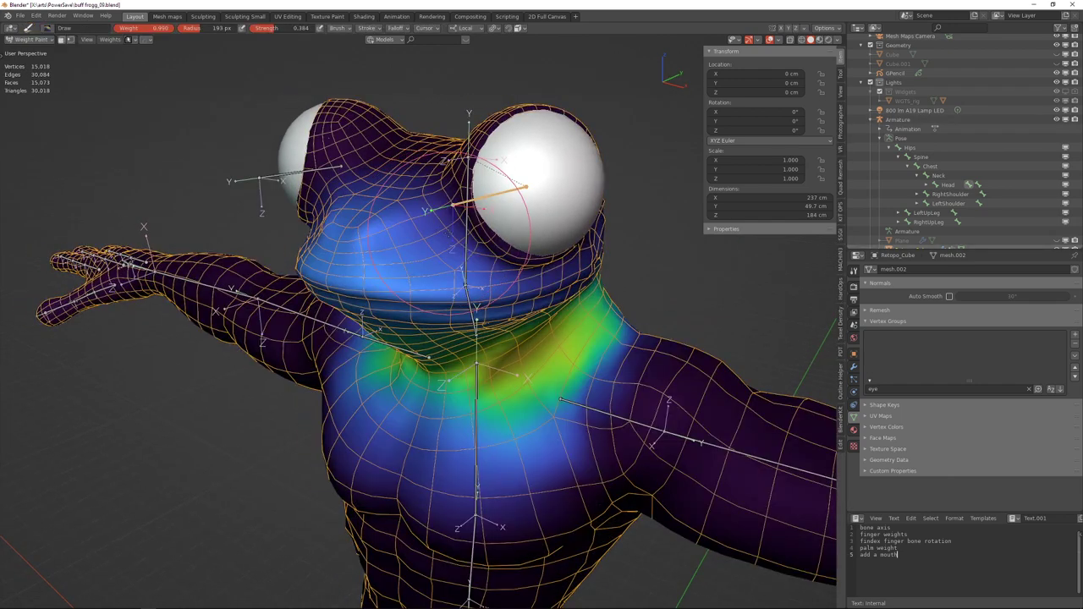
# Try to normalize all vertex groups with every bone selected, undo it and deselect the bones.
pyautogui.press('a')
pyautogui.click(110, 41)
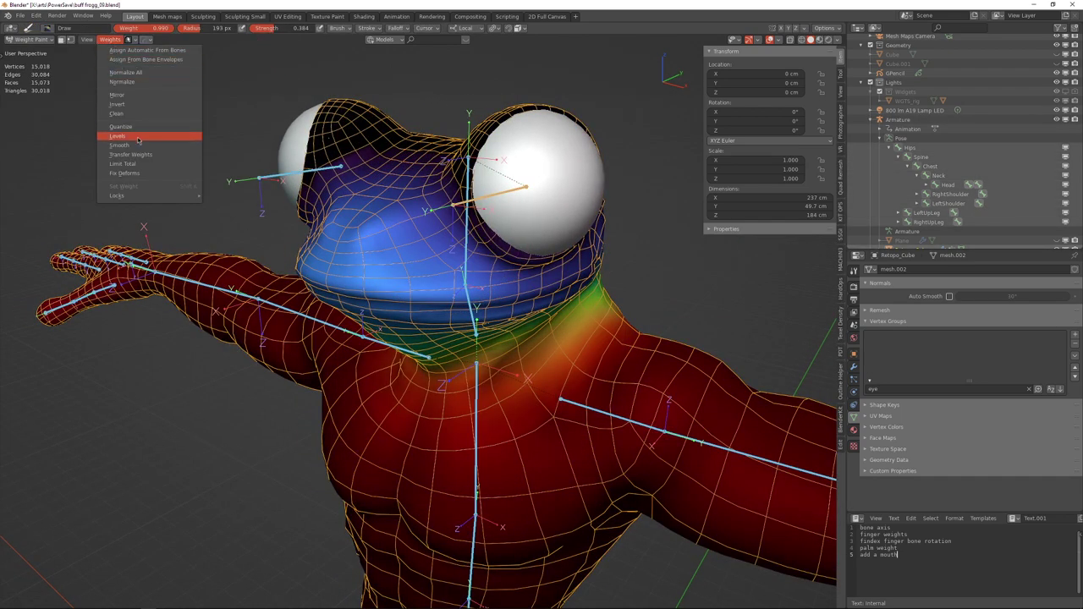
pyautogui.click(149, 76)
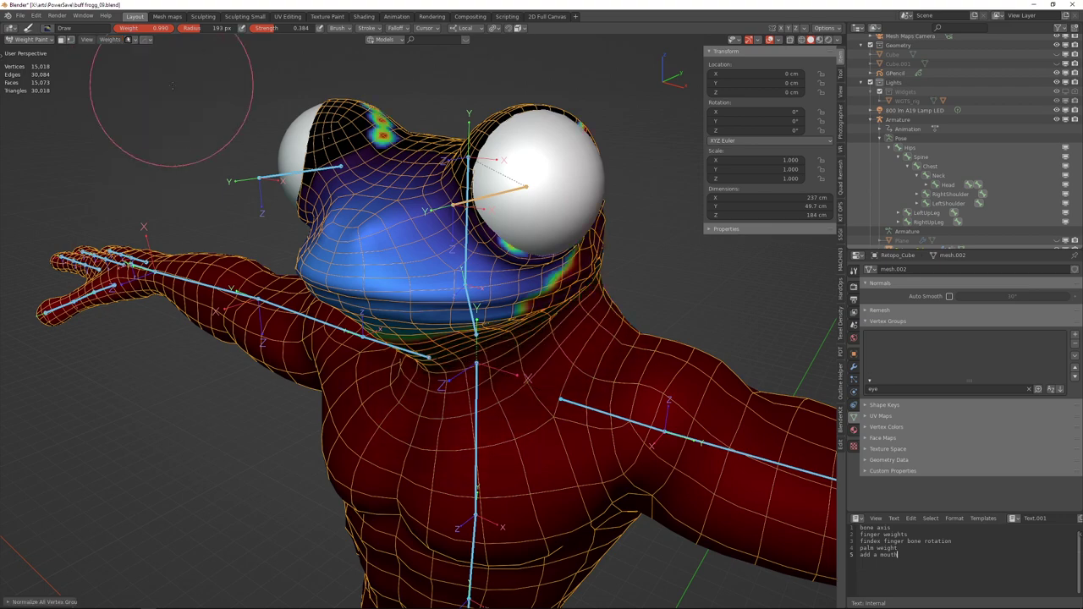
pyautogui.moveTo(458, 132); pyautogui.dragTo(466, 160, button='middle')
pyautogui.hotkey('ctrl', 'z')
pyautogui.hotkey('alt', 'a')
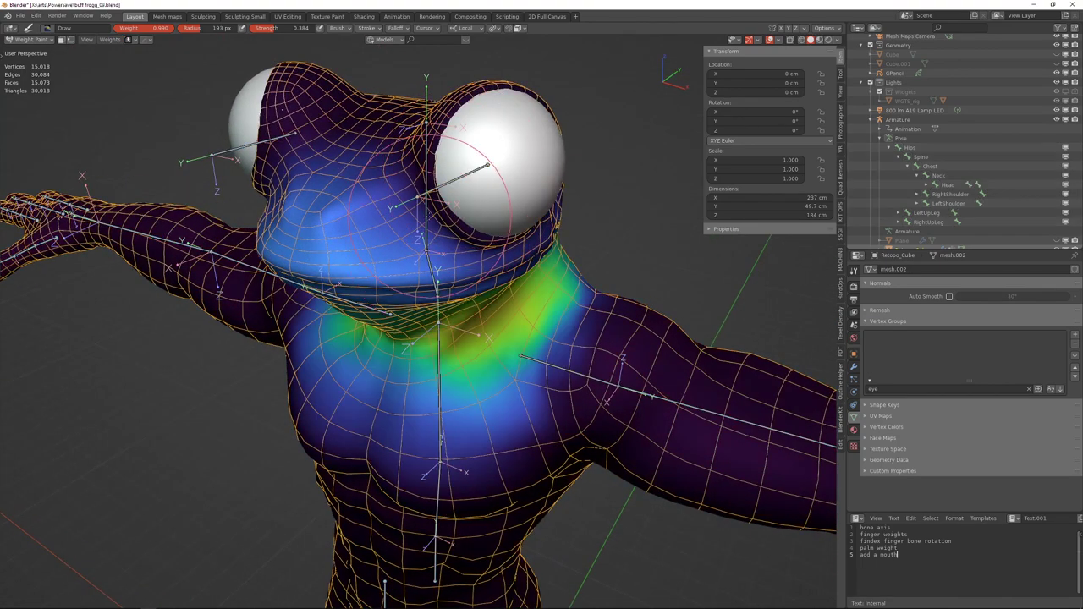
# Make the chest bone's weights active and normalize all vertex groups of the body mesh.
pyautogui.keyDown('ctrl'); pyautogui.click(430, 214); pyautogui.keyUp('ctrl')
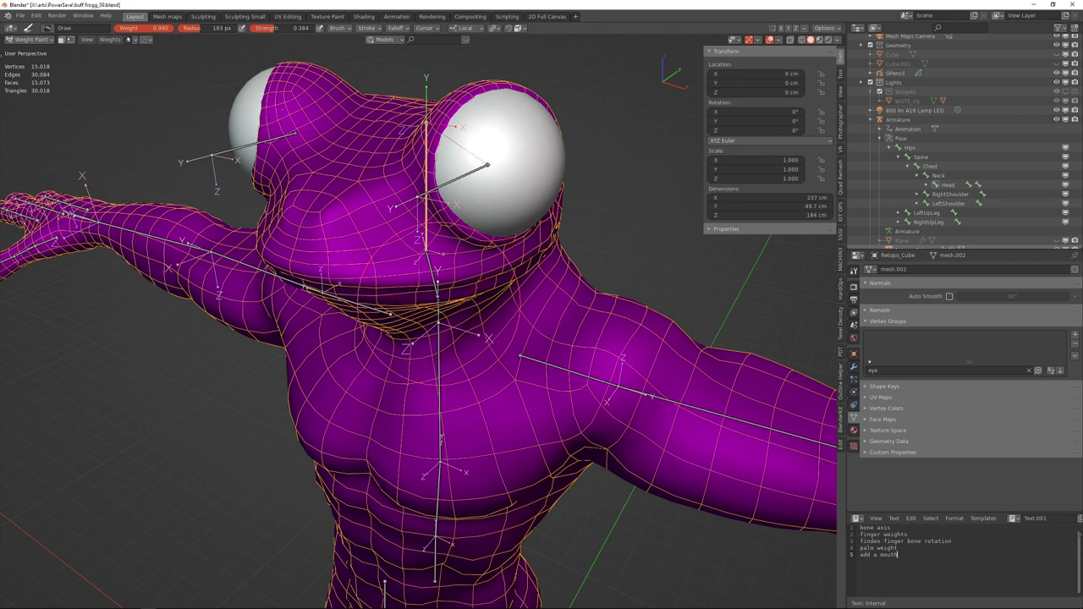
pyautogui.keyDown('ctrl'); pyautogui.click(439, 357); pyautogui.keyUp('ctrl')
pyautogui.click(110, 39)
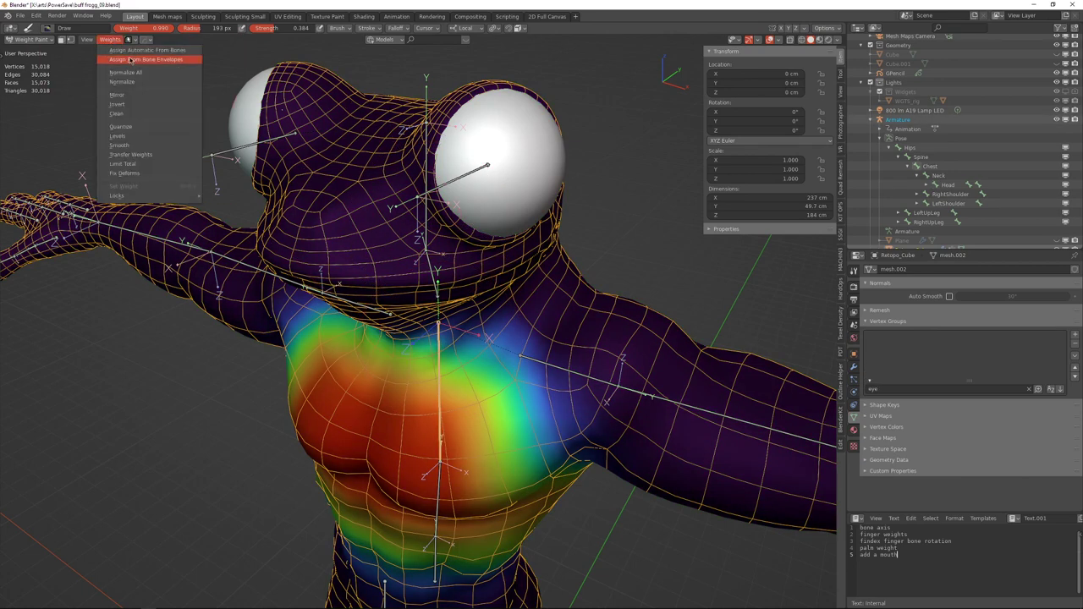
pyautogui.click(149, 74)
# Test-rotate the head bone in Weight Paint mode and again in Pose Mode, cancelling both rotations.
pyautogui.moveTo(393, 106)
pyautogui.mouseDown(button='middle')
pyautogui.moveTo(403, 125)
pyautogui.moveTo(458, 122)
pyautogui.moveTo(471, 105)
pyautogui.moveTo(436, 132)
pyautogui.moveTo(467, 172)
pyautogui.mouseUp(button='middle')
pyautogui.keyDown('ctrl'); pyautogui.click(428, 133); pyautogui.keyUp('ctrl')
pyautogui.press('r')
pyautogui.rightClick(500, 159)
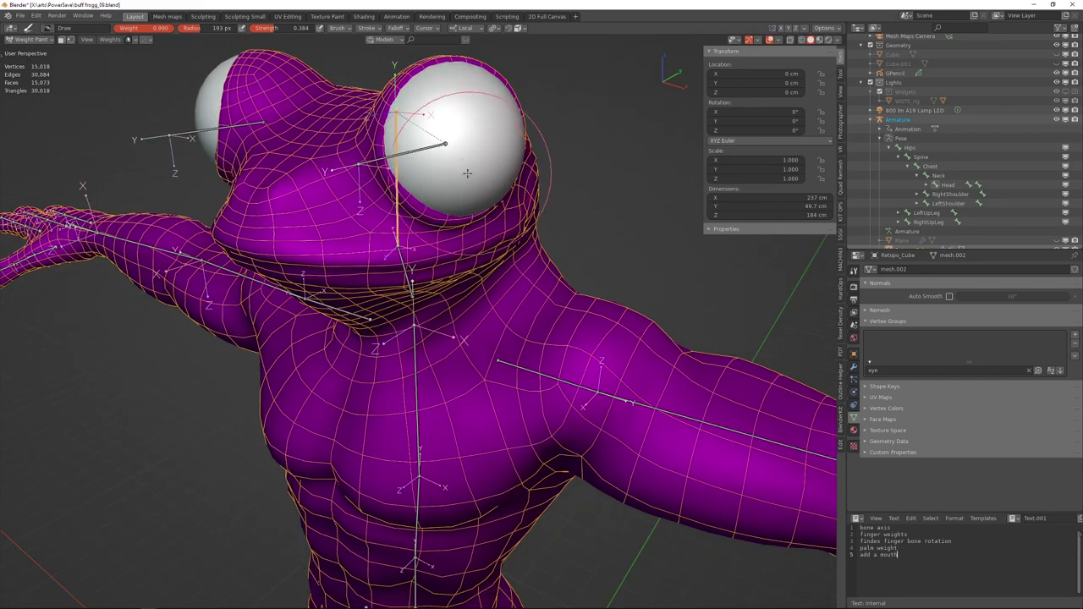
pyautogui.hotkey('ctrl', 'Tab')
pyautogui.click(368, 219)
pyautogui.click(410, 217)
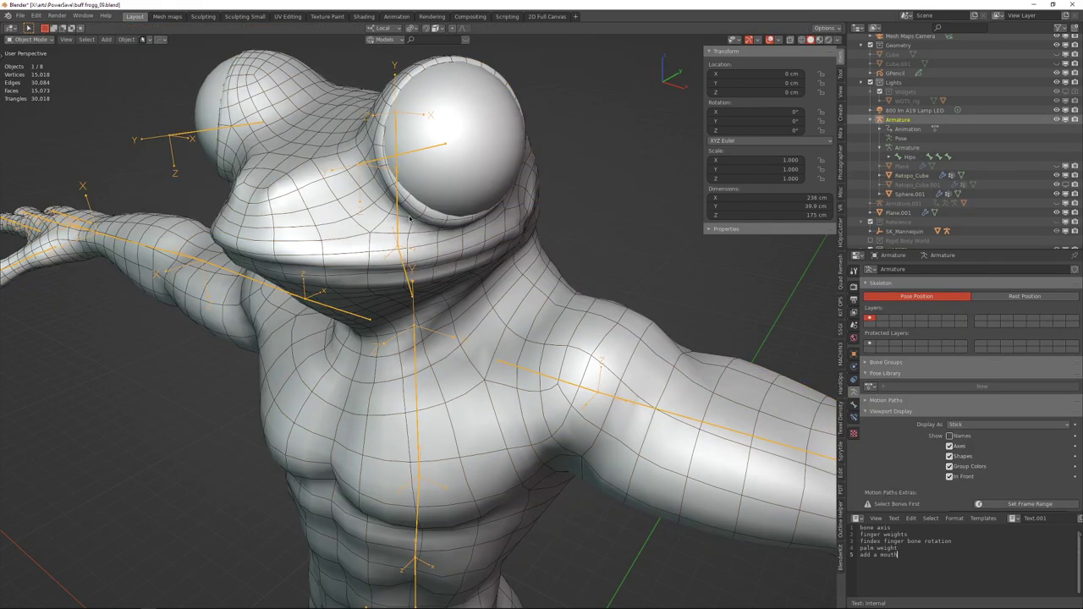
pyautogui.click(410, 297)
pyautogui.press('r')
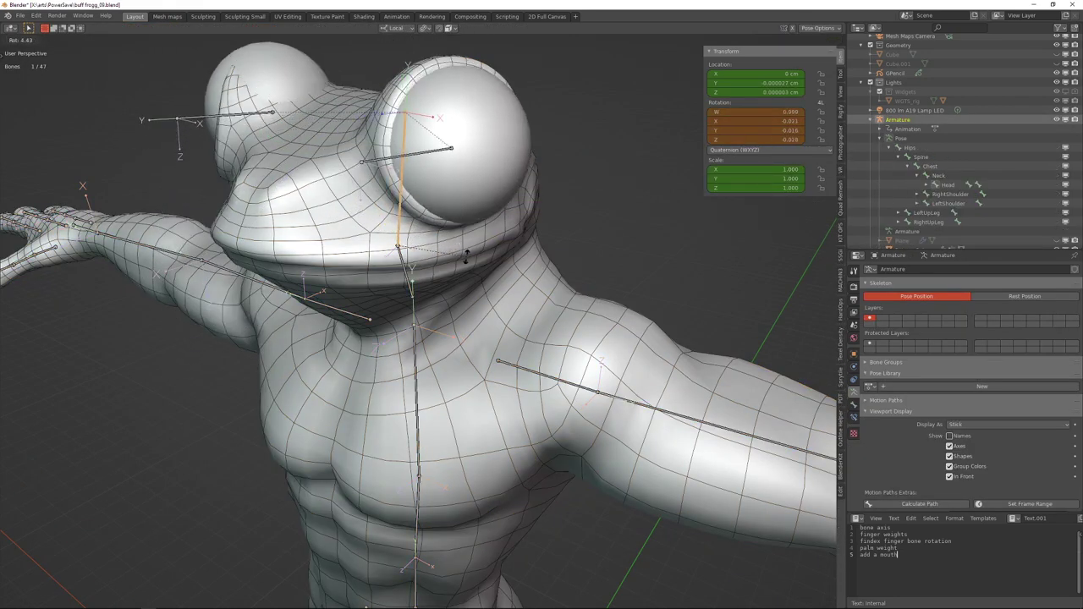
pyautogui.rightClick(457, 264)
# Test-rotate the neck bone in Pose Mode to check how the head mesh deforms, cancelling each rotation.
pyautogui.click(415, 286)
pyautogui.press('r')
pyautogui.rightClick(433, 272)
pyautogui.hotkey('ctrl', 'Tab')
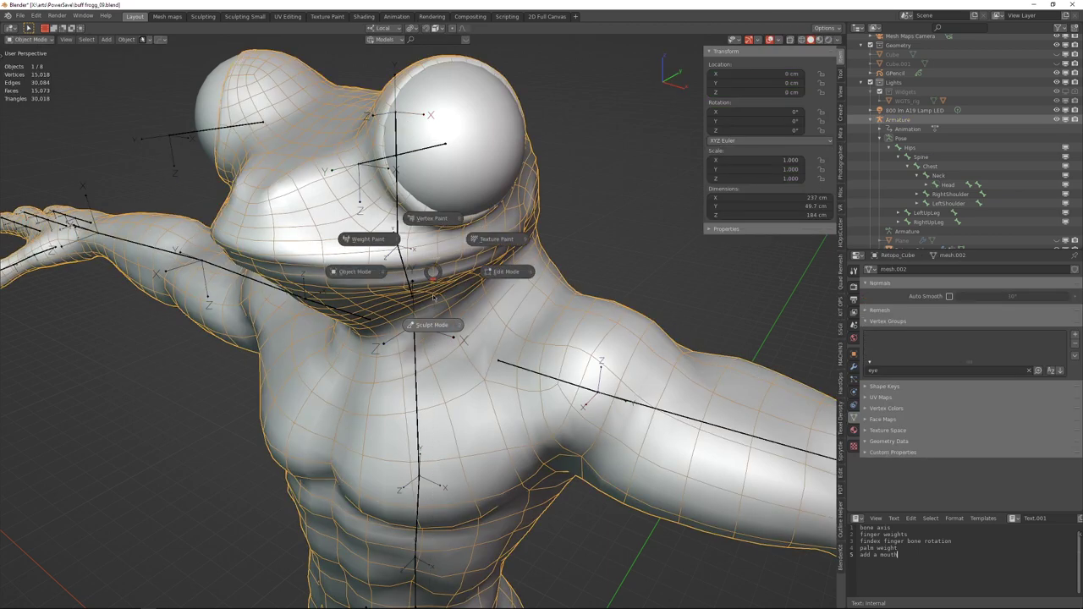
pyautogui.click(408, 274)
pyautogui.press('r')
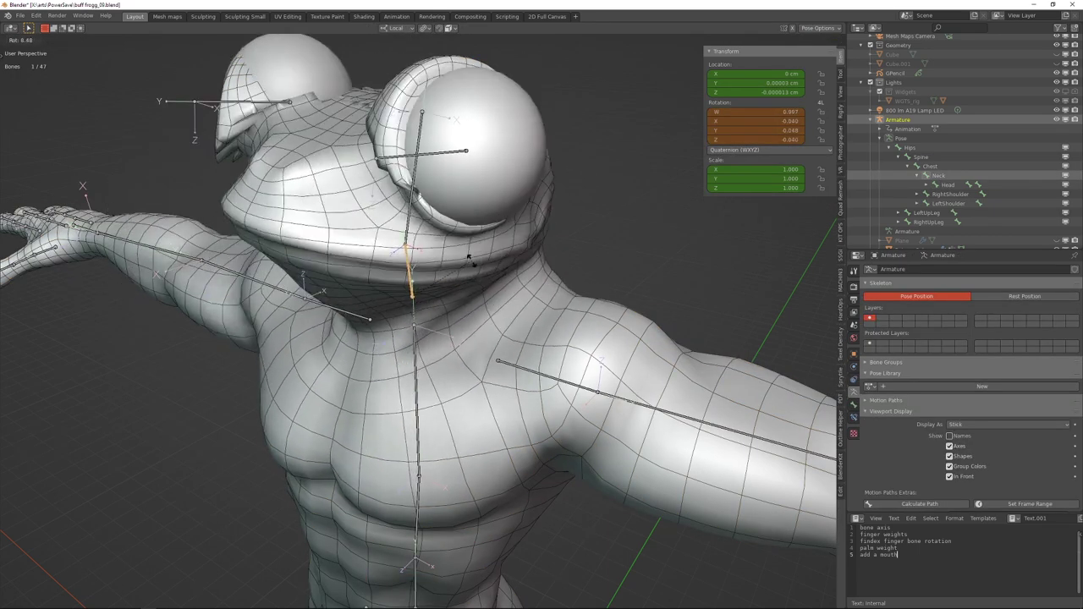
pyautogui.rightClick(469, 256)
pyautogui.moveTo(468, 256); pyautogui.dragTo(511, 223, button='middle')
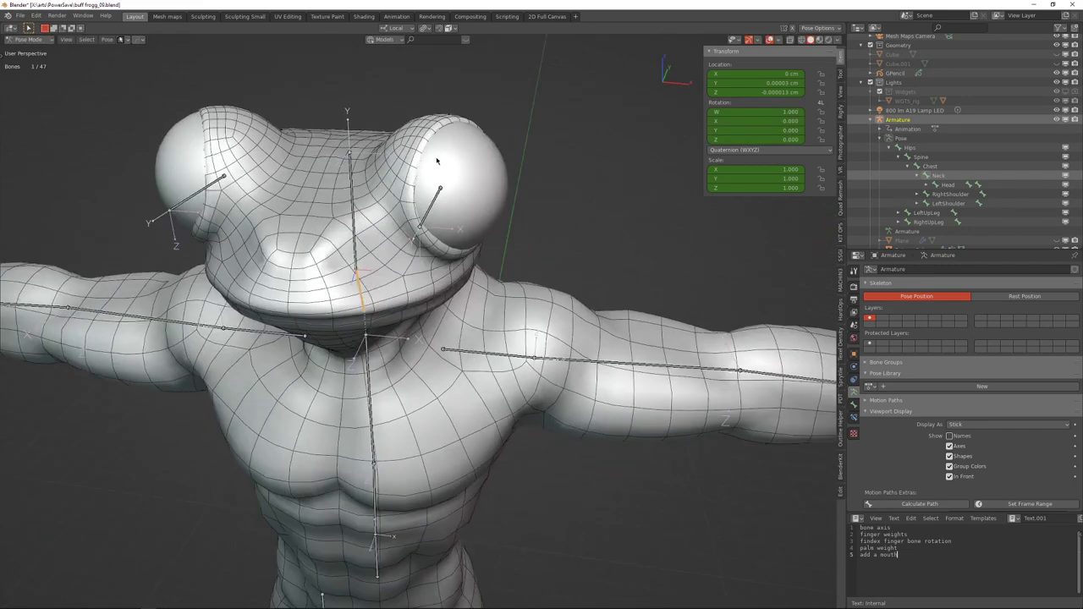
# Enter Edit Mode on the body mesh and grow the face selection outward from the top of the head.
pyautogui.click(353, 191)
pyautogui.moveTo(353, 191); pyautogui.dragTo(402, 204, button='middle')
pyautogui.click(382, 197)
pyautogui.press('Tab')
pyautogui.press('ctrl+KP_Add')
pyautogui.press('ctrl+KP_Add')
pyautogui.press('ctrl+KP_Add')
pyautogui.press('ctrl+KP_Add')
pyautogui.press('ctrl+KP_Add')
pyautogui.press('ctrl+KP_Add')
pyautogui.press('ctrl+KP_Add')
pyautogui.press('ctrl+KP_Add')
pyautogui.press('ctrl+KP_Add')
pyautogui.press('ctrl+KP_Add')
pyautogui.press('ctrl+KP_Add')
pyautogui.press('ctrl+KP_Add')
pyautogui.press('ctrl+KP_Add')
pyautogui.press('ctrl+KP_Add')
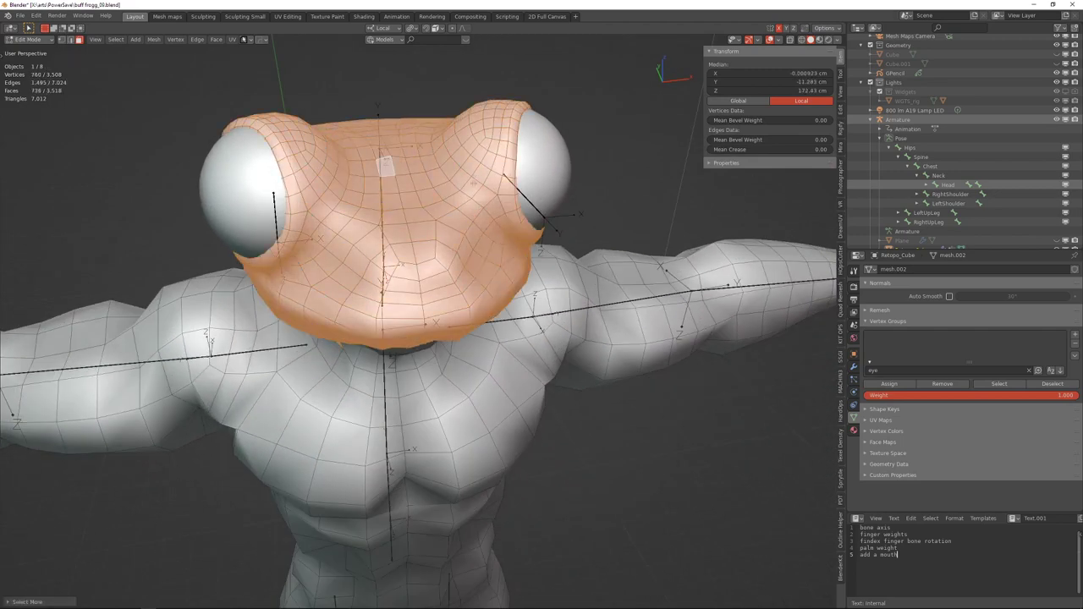
# Grow and shrink the face selection until it covers the head down to the jaw, leaving out the neck.
pyautogui.moveTo(449, 175); pyautogui.dragTo(455, 266, button='middle')
pyautogui.press('ctrl+KP_Add')
pyautogui.press('ctrl+KP_Add')
pyautogui.press('ctrl+KP_Add')
pyautogui.press('ctrl+KP_Add')
pyautogui.press('ctrl+KP_Add')
pyautogui.press('ctrl+KP_Subtract')
pyautogui.press('ctrl+KP_Subtract')
pyautogui.press('ctrl+KP_Subtract')
pyautogui.press('ctrl+KP_Subtract')
pyautogui.press('ctrl+KP_Subtract')
pyautogui.press('ctrl+KP_Subtract')
pyautogui.press('ctrl+KP_Subtract')
pyautogui.press('ctrl+KP_Subtract')
pyautogui.press('ctrl+KP_Subtract')
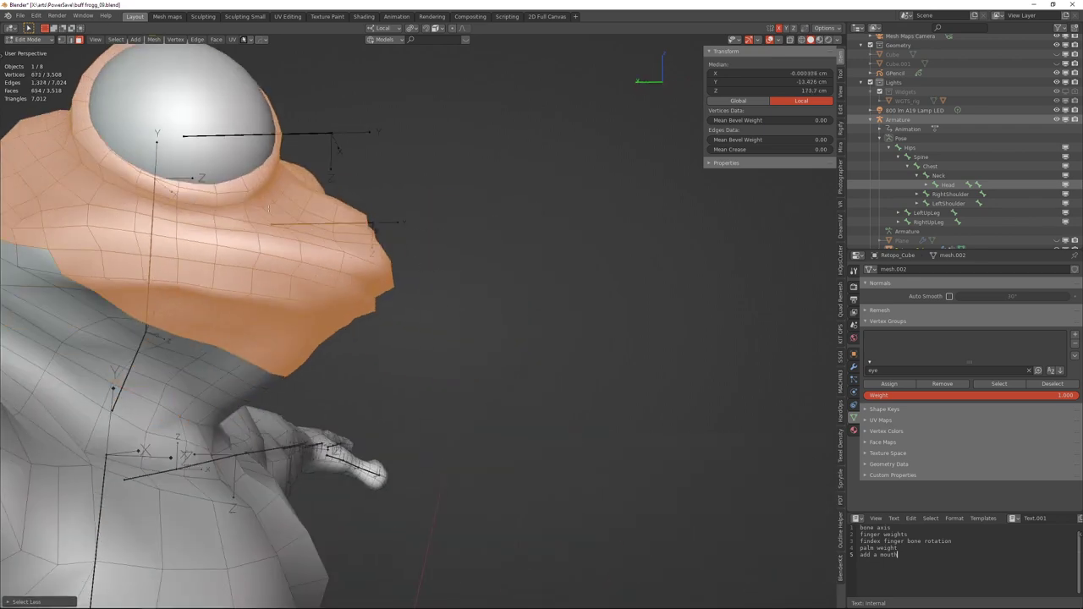
pyautogui.moveTo(295, 241); pyautogui.dragTo(245, 227, button='middle')
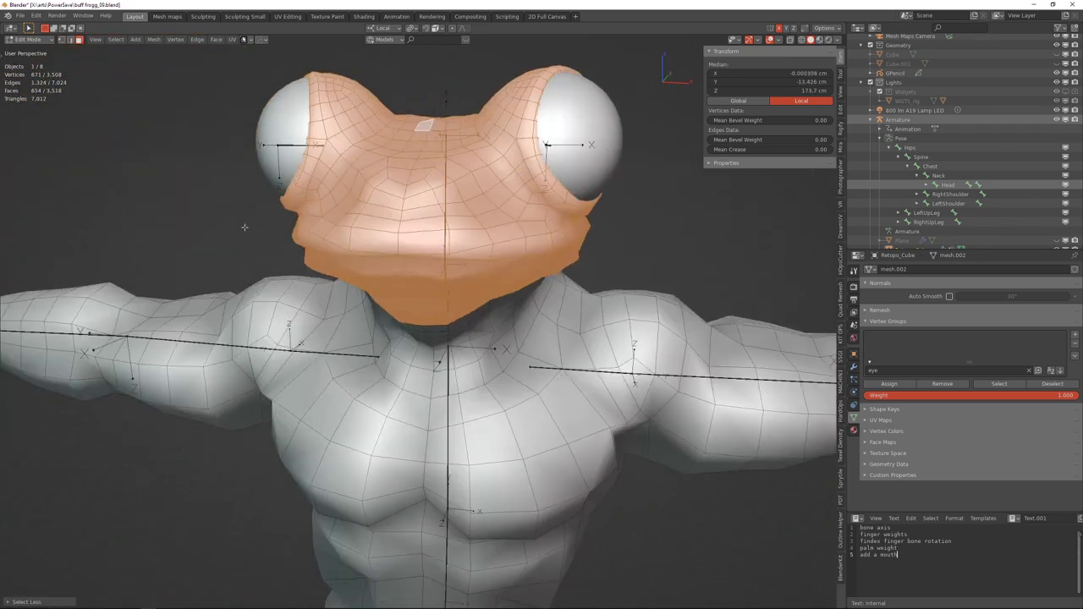
# Search the body mesh's vertex groups for a head group.
pyautogui.hotkey('ctrl', 'g')
pyautogui.moveTo(386, 227); pyautogui.dragTo(347, 232, button='middle')
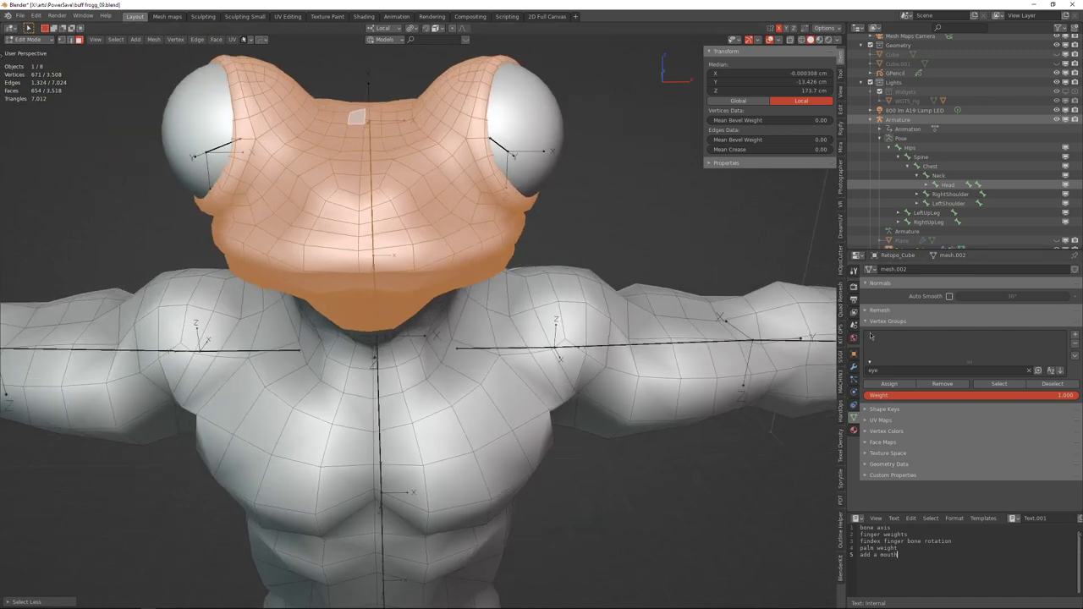
pyautogui.write('hea')
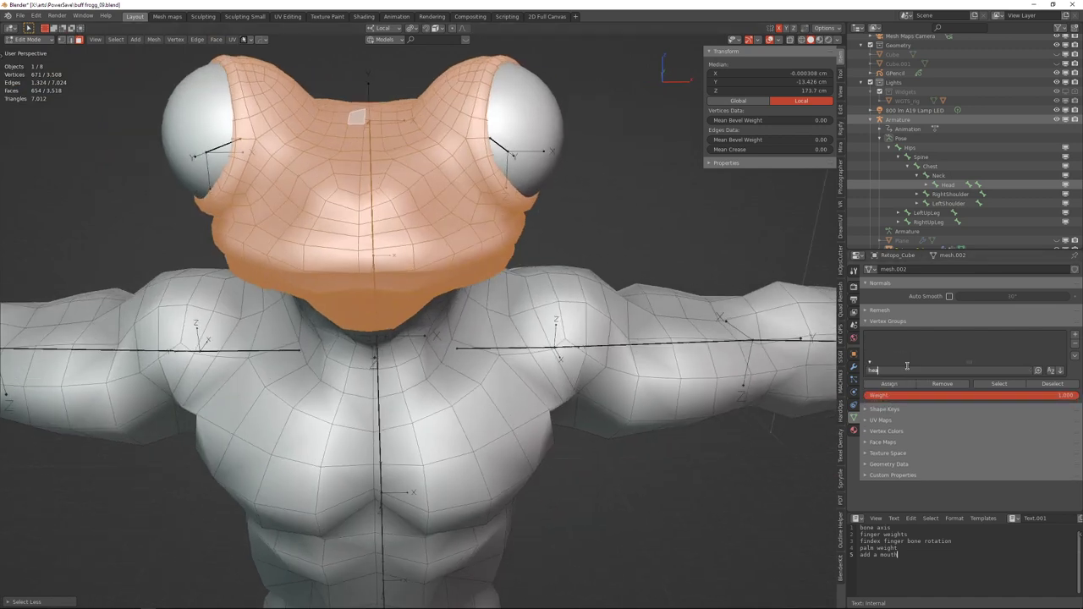
pyautogui.press('BackSpace')
pyautogui.press('BackSpace')
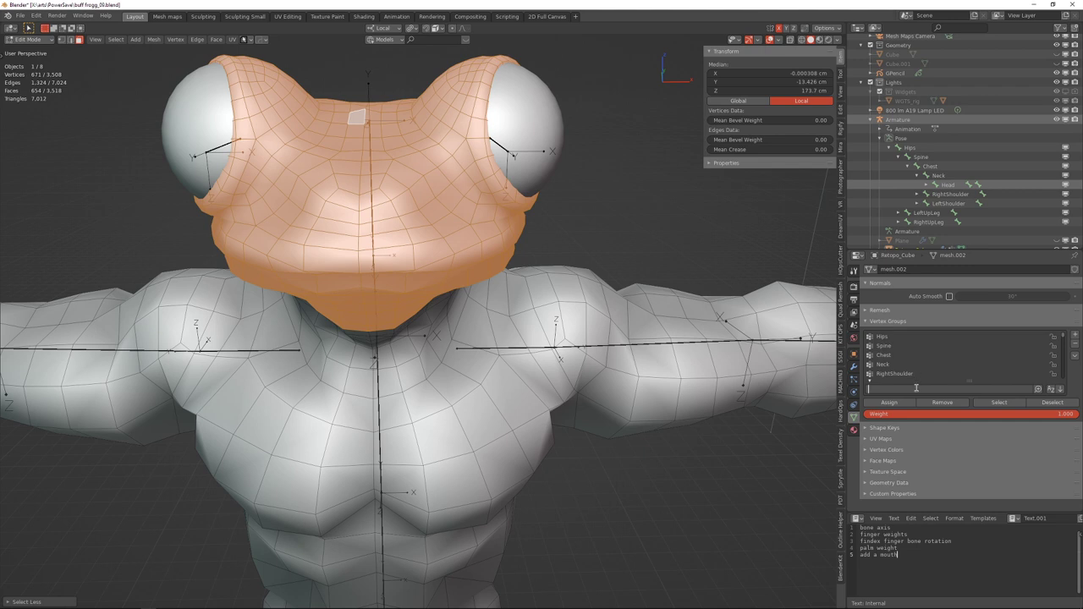
pyautogui.press('Escape')
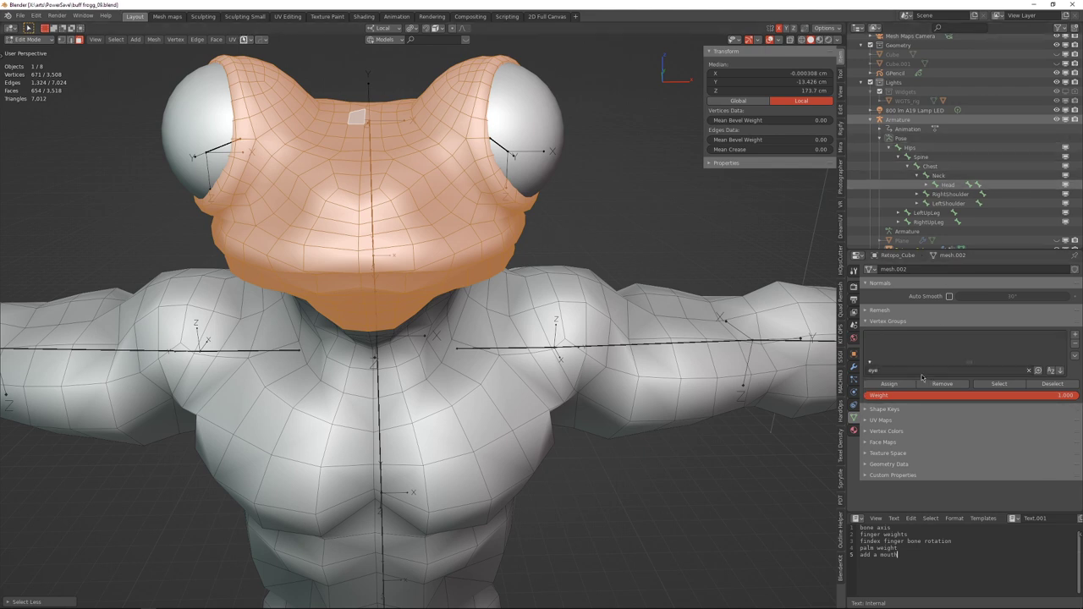
pyautogui.press('BackSpace')
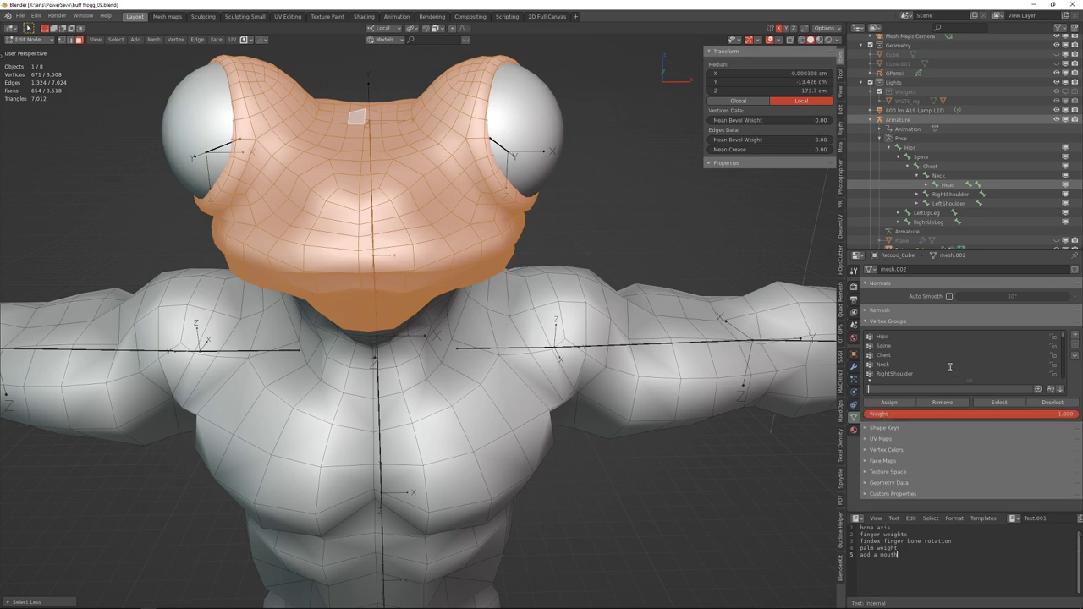
pyautogui.write('he')
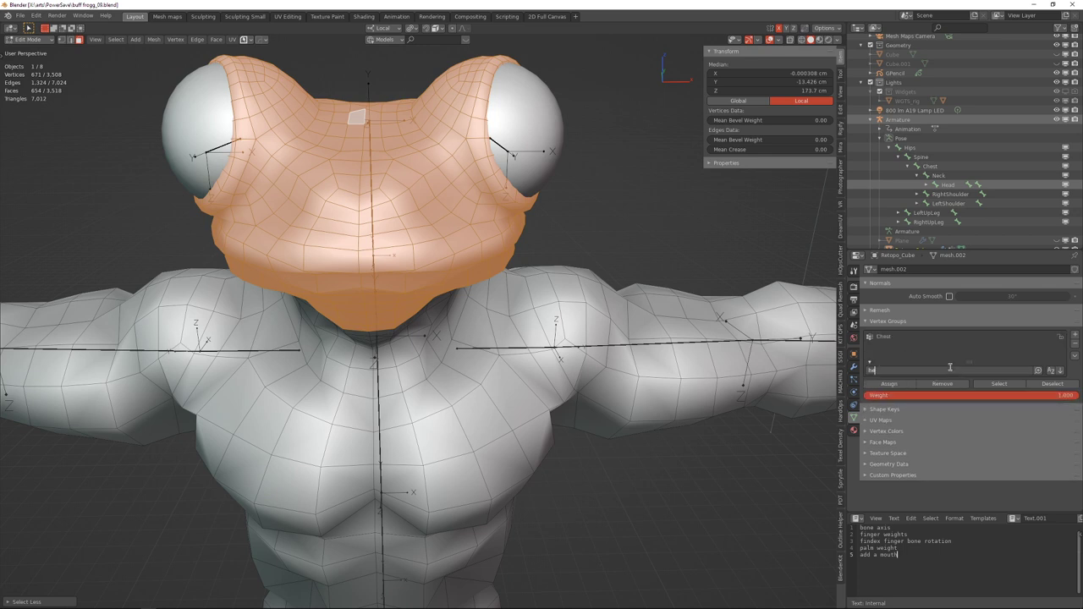
# Clear the vertex group filter and add a new vertex group named Head.
pyautogui.press('BackSpace')
pyautogui.press('BackSpace')
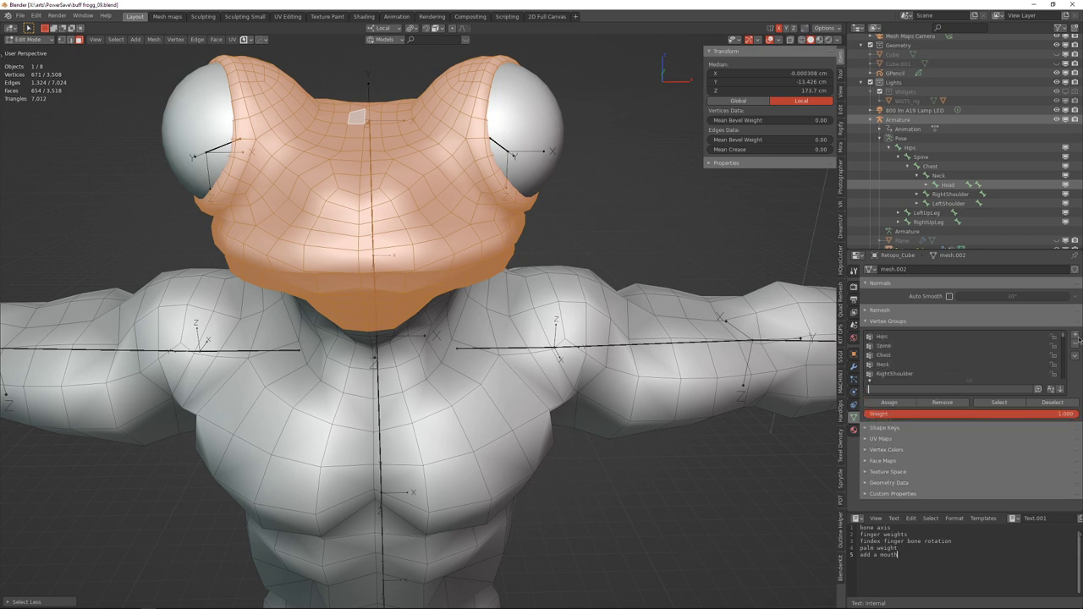
pyautogui.click(1075, 336)
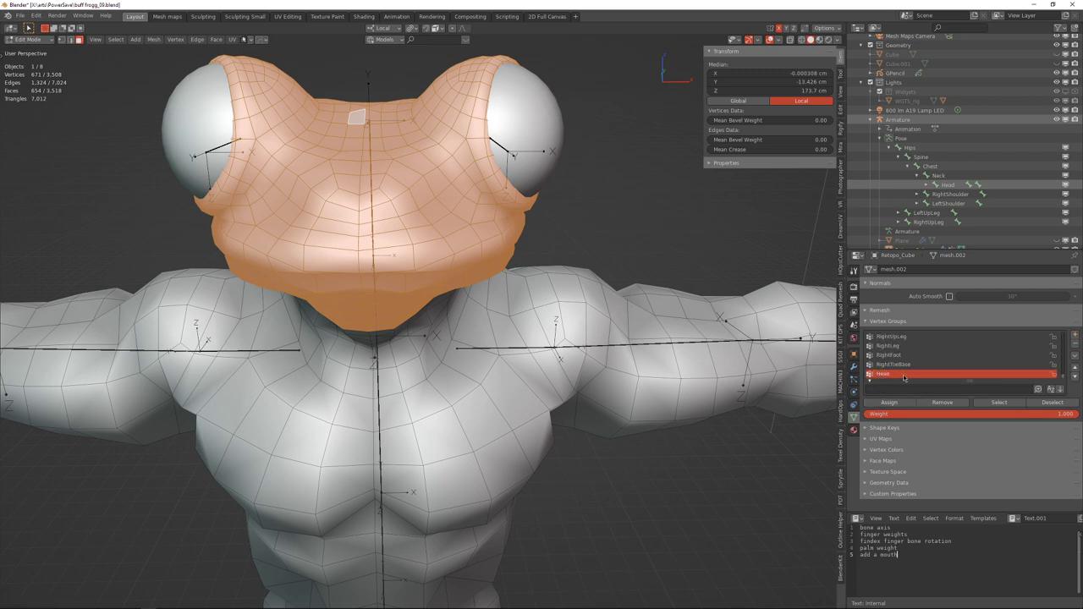
# Assign the selected head faces to the active Head vertex group.
pyautogui.moveTo(518, 234); pyautogui.dragTo(619, 277, button='middle')
pyautogui.hotkey('ctrl', 'g')
pyautogui.click(461, 217)
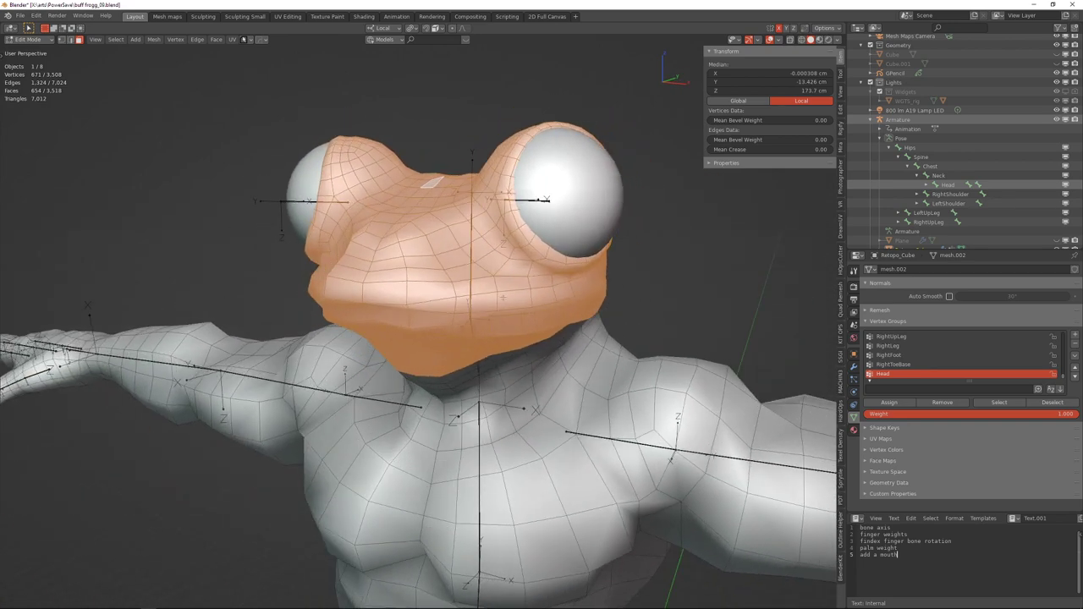
# Return to the armature's Pose Mode and test-rotate the head bone, cancelling the rotation.
pyautogui.hotkey('ctrl', 'Tab')
pyautogui.click(511, 284)
pyautogui.click(472, 300)
pyautogui.hotkey('ctrl', 'Tab')
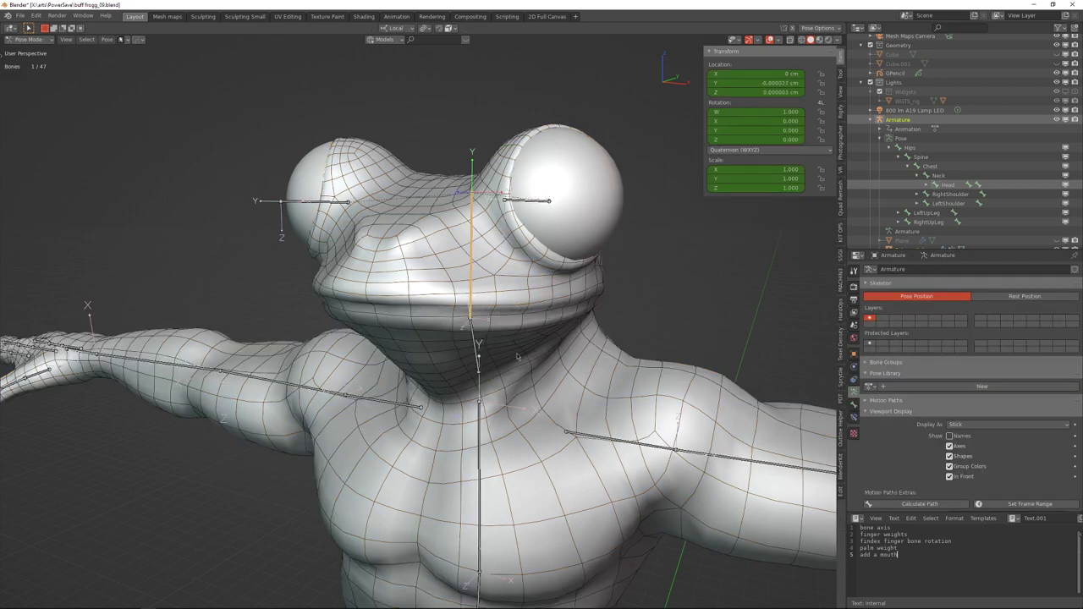
pyautogui.press('r')
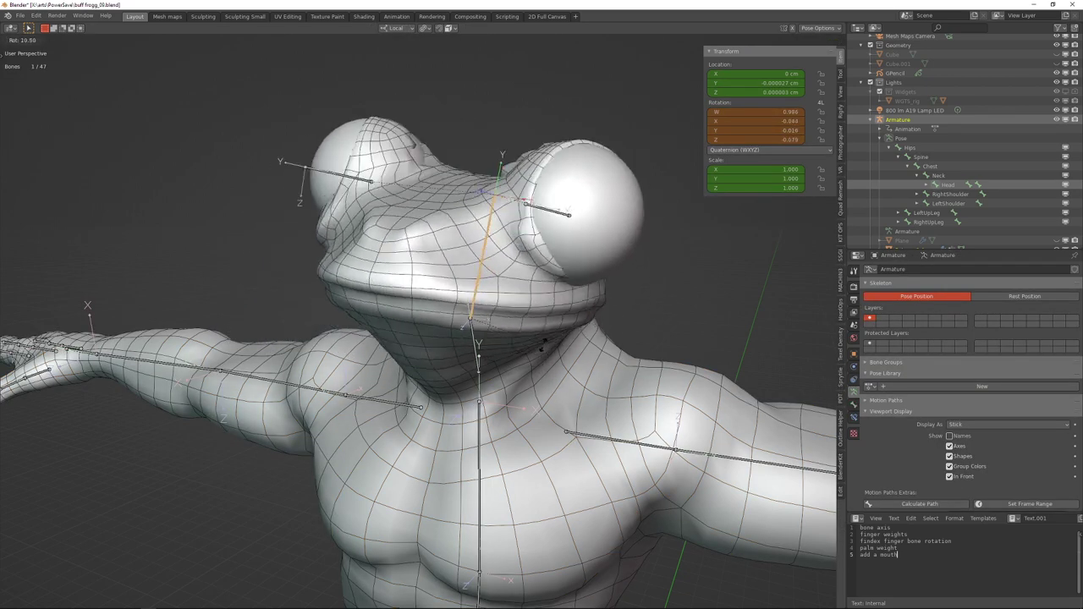
pyautogui.rightClick(524, 296)
pyautogui.moveTo(427, 195); pyautogui.dragTo(511, 241, button='middle')
# Reassign the selected head faces of the body mesh to the active Head vertex group at weight 1.000.
pyautogui.click(467, 254)
pyautogui.hotkey('ctrl', 'Tab')
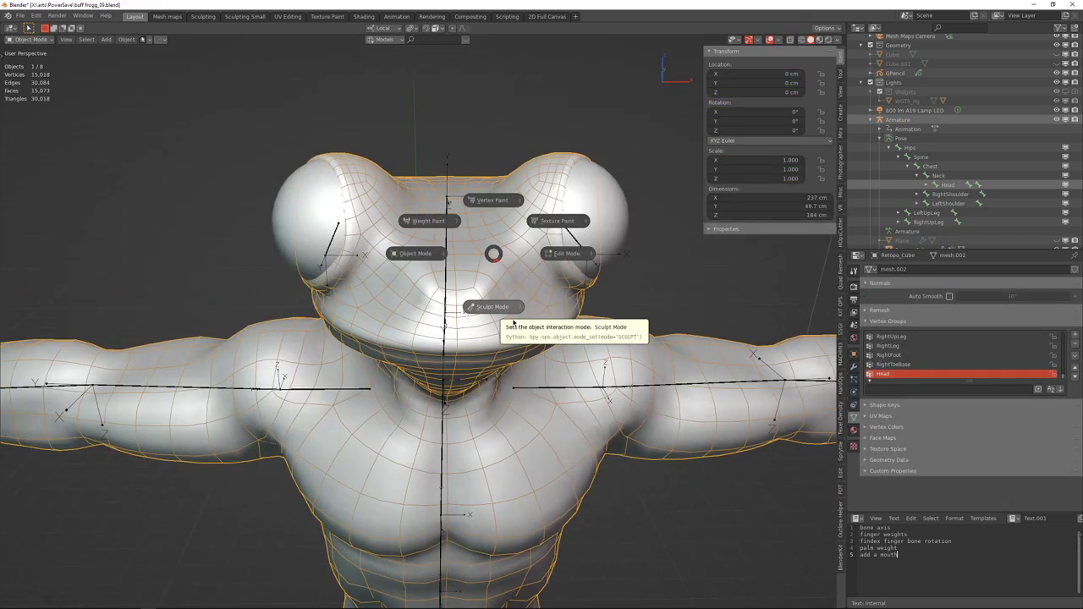
pyautogui.rightClick(513, 321)
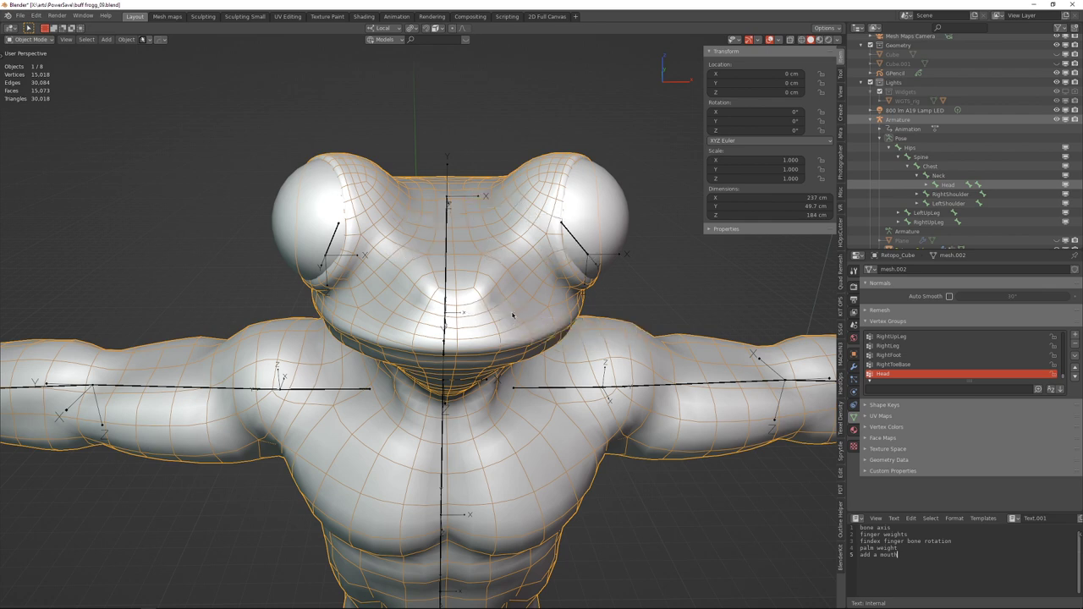
pyautogui.moveTo(497, 250); pyautogui.dragTo(518, 262, button='middle')
pyautogui.hotkey('ctrl', 'Tab')
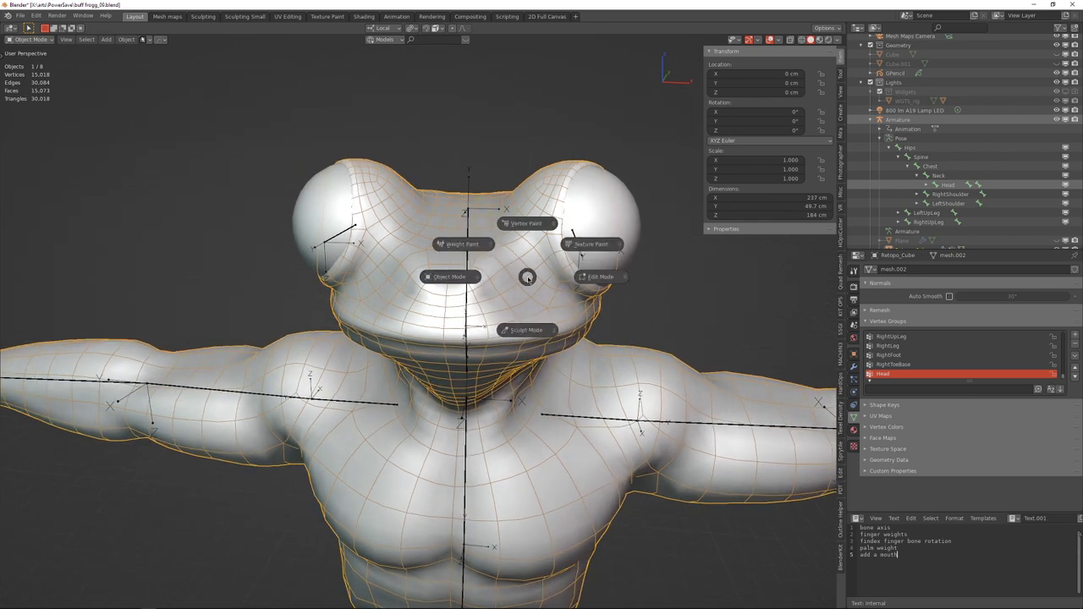
pyautogui.click(634, 279)
pyautogui.moveTo(639, 279); pyautogui.dragTo(593, 276, button='middle')
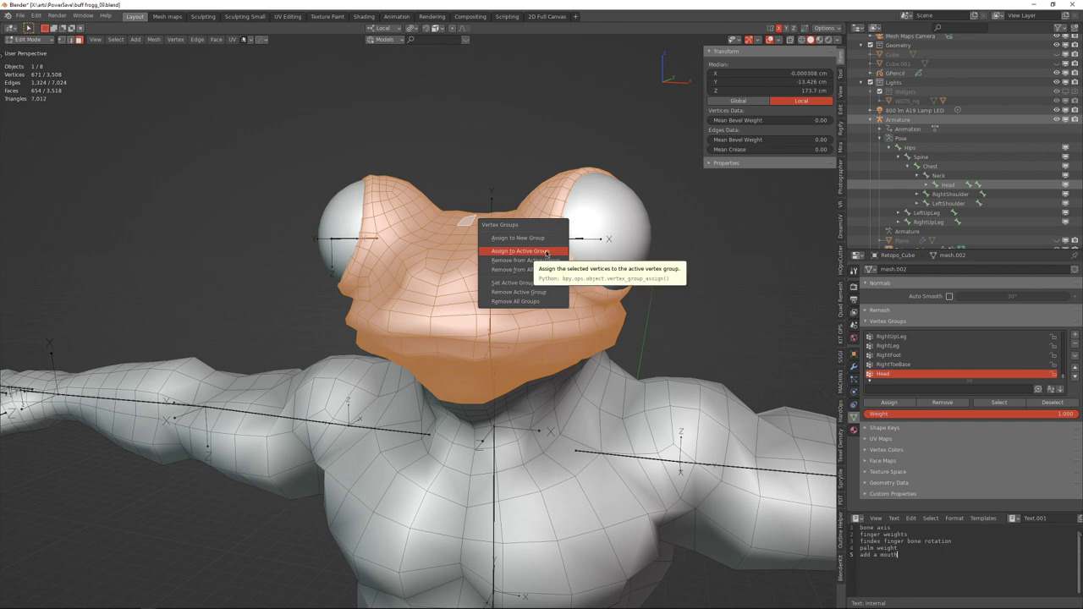
pyautogui.click(547, 252)
pyautogui.moveTo(547, 252); pyautogui.dragTo(515, 257, button='middle')
pyautogui.press('Tab')
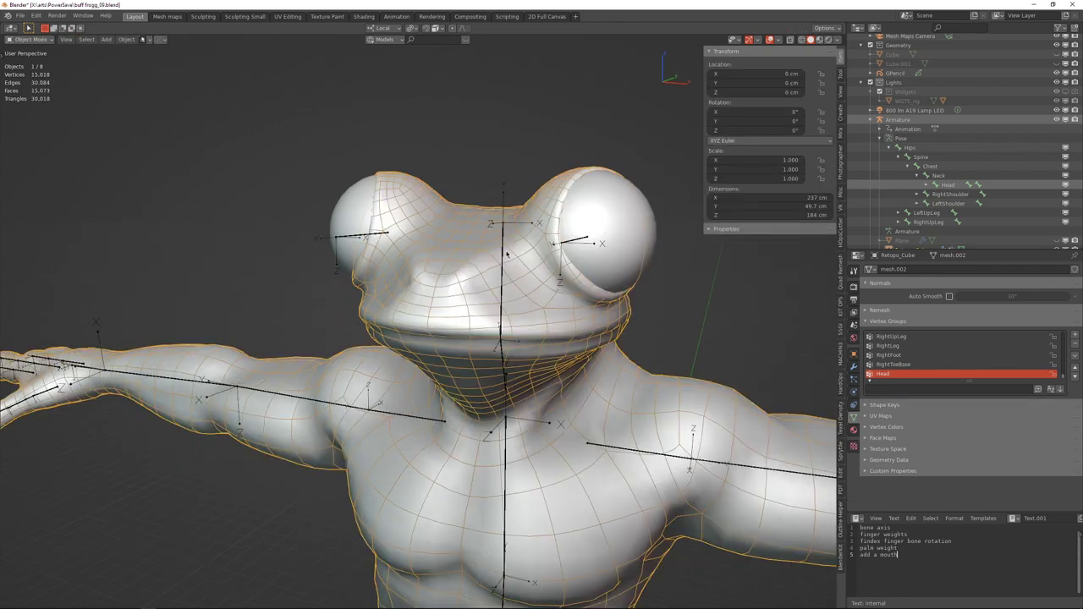
# Test-rotate the head bone in the armature's Pose Mode, cancelling each rotation.
pyautogui.click(507, 254)
pyautogui.press('r')
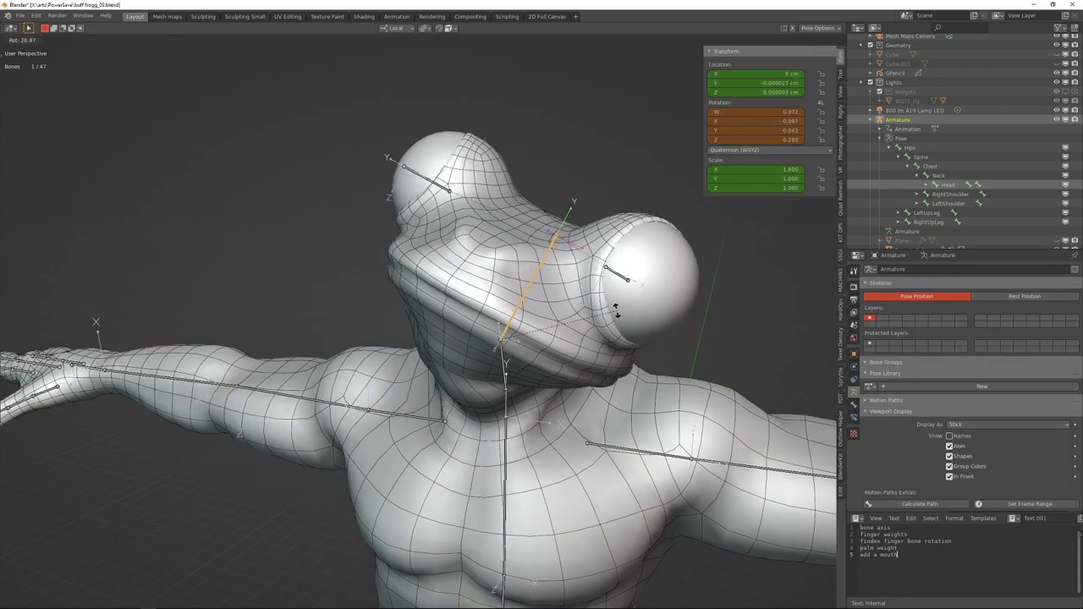
pyautogui.rightClick(576, 275)
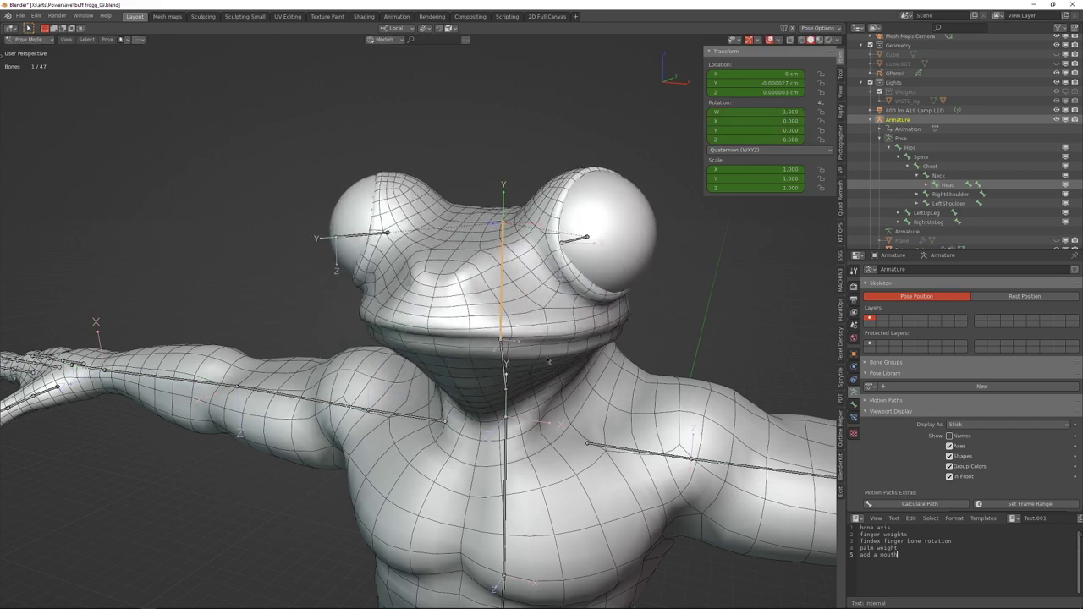
pyautogui.moveTo(506, 266)
pyautogui.mouseDown(button='middle')
pyautogui.moveTo(549, 283)
pyautogui.moveTo(490, 278)
pyautogui.moveTo(566, 270)
pyautogui.moveTo(516, 267)
pyautogui.mouseUp(button='middle')
pyautogui.press('r')
pyautogui.rightClick(564, 261)
# Test-rotate the eye bone nearest the view, cancelling each rotation.
pyautogui.click(562, 263)
pyautogui.press('r')
pyautogui.rightClick(568, 264)
pyautogui.press('r')
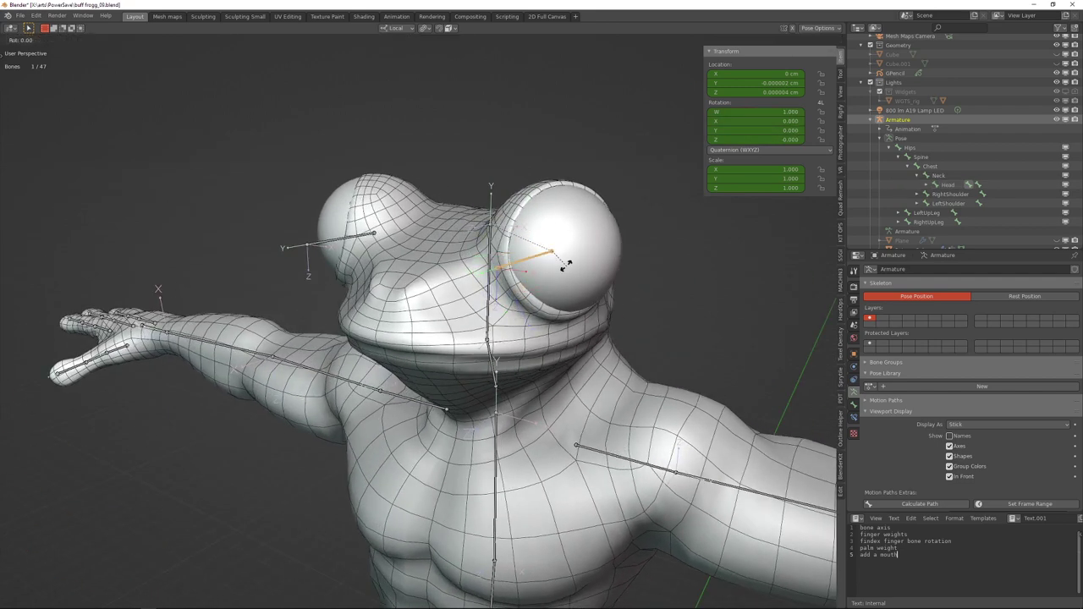
pyautogui.rightClick(576, 265)
pyautogui.scroll(-2, 542, 230)
pyautogui.moveTo(542, 230); pyautogui.dragTo(538, 264, button='middle')
# Select the armature together with the body mesh and put the mesh into Weight Paint mode.
pyautogui.click(486, 272)
pyautogui.click(492, 273)
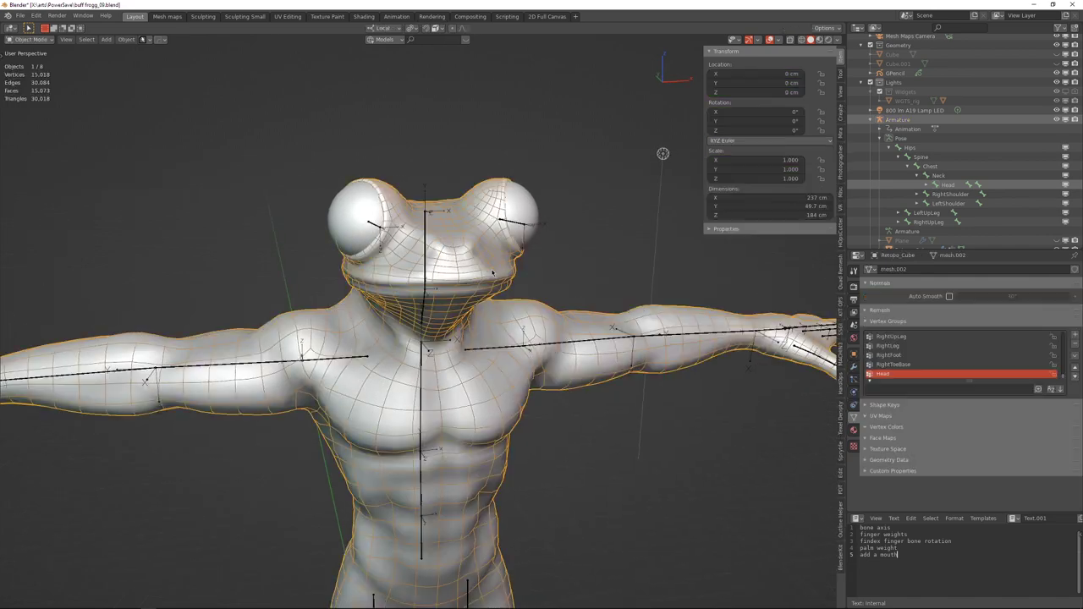
pyautogui.click(432, 250)
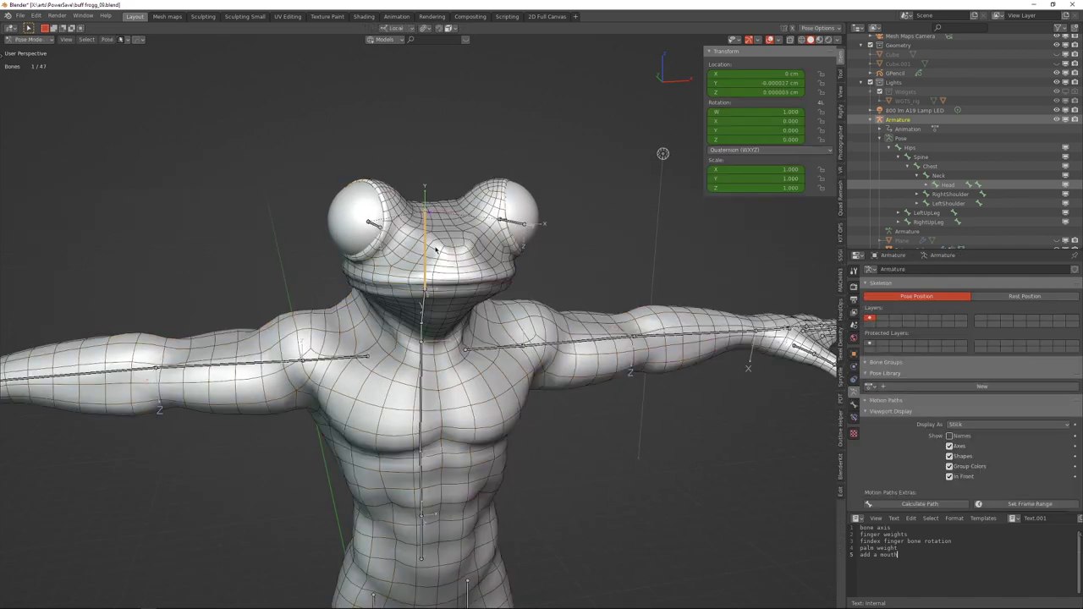
pyautogui.keyDown('shift'); pyautogui.click(437, 249); pyautogui.keyUp('shift')
pyautogui.hotkey('ctrl', 'Tab')
pyautogui.scroll(2, 449, 247)
pyautogui.moveTo(472, 251); pyautogui.dragTo(373, 188, button='middle')
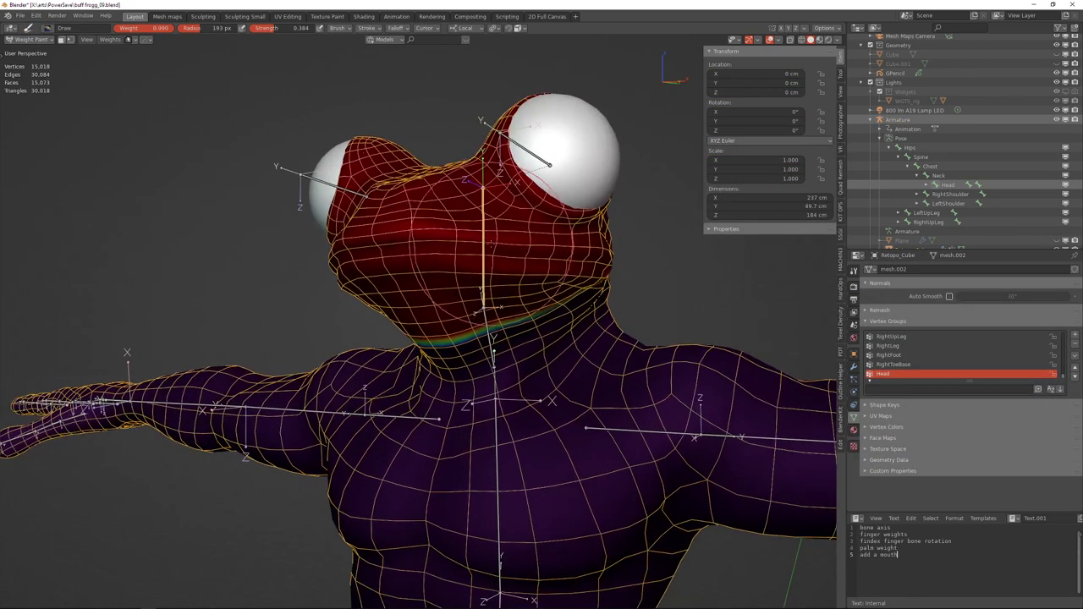
# Make the neck bone active to show the Neck vertex group's weights for painting.
pyautogui.keyDown('ctrl'); pyautogui.click(488, 331); pyautogui.keyUp('ctrl')
pyautogui.moveTo(500, 330); pyautogui.dragTo(518, 290, button='middle')
pyautogui.keyDown('ctrl'); pyautogui.click(512, 287); pyautogui.keyUp('ctrl')
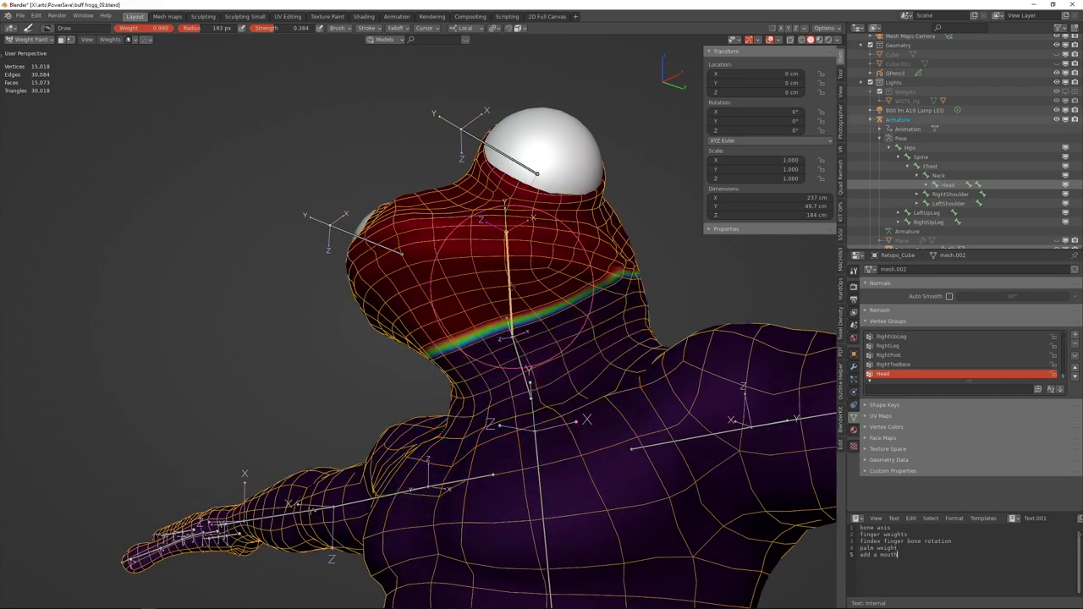
pyautogui.keyDown('ctrl'); pyautogui.click(519, 357); pyautogui.keyUp('ctrl')
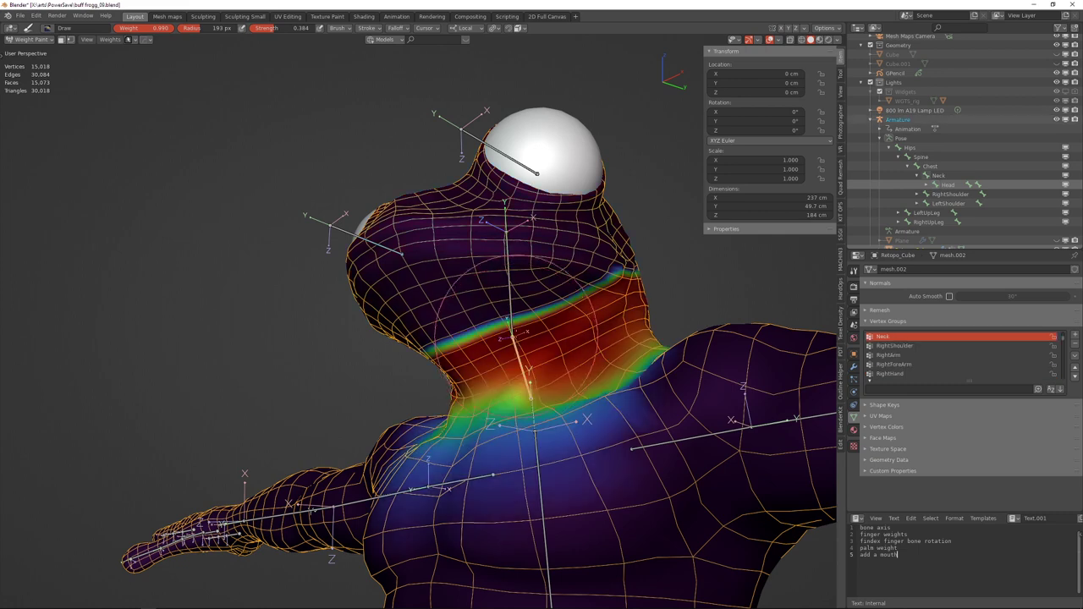
# Switch to the Smear brush with a radius of 205 px and a strength of 0.318.
pyautogui.moveTo(533, 311)
pyautogui.mouseDown(button='middle')
pyautogui.moveTo(554, 297)
pyautogui.moveTo(510, 314)
pyautogui.mouseUp(button='middle')
pyautogui.click(540, 316)
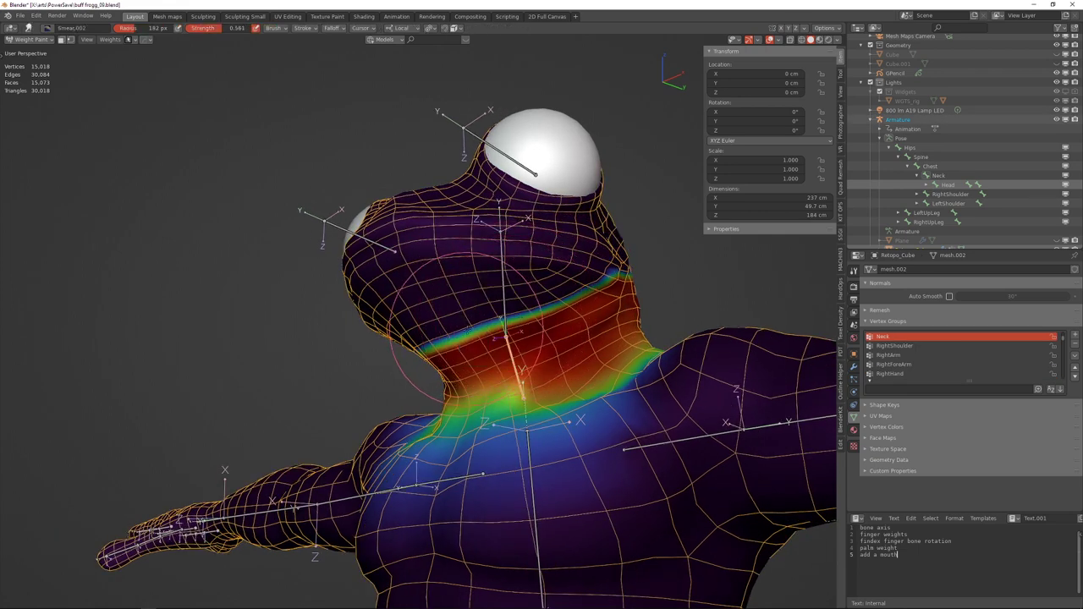
pyautogui.moveTo(489, 323); pyautogui.dragTo(461, 319, button='middle')
pyautogui.press('f')
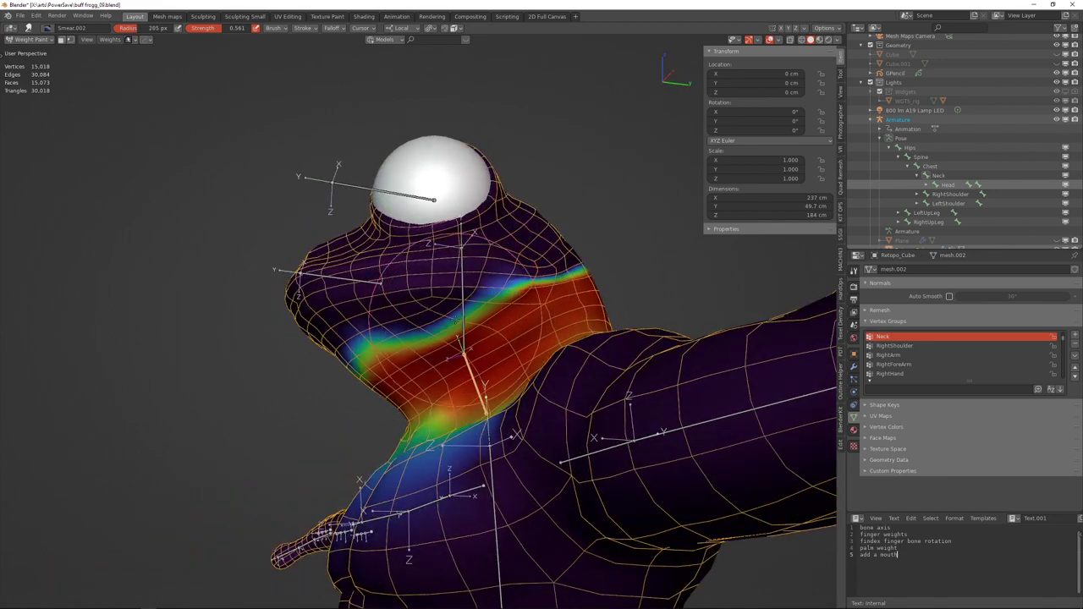
pyautogui.hotkey('shift', 'f')
pyautogui.click(550, 313)
# Smear the upper border of the neck weights upward across the back and sides of the head.
pyautogui.moveTo(542, 312); pyautogui.dragTo(451, 323, button='middle')
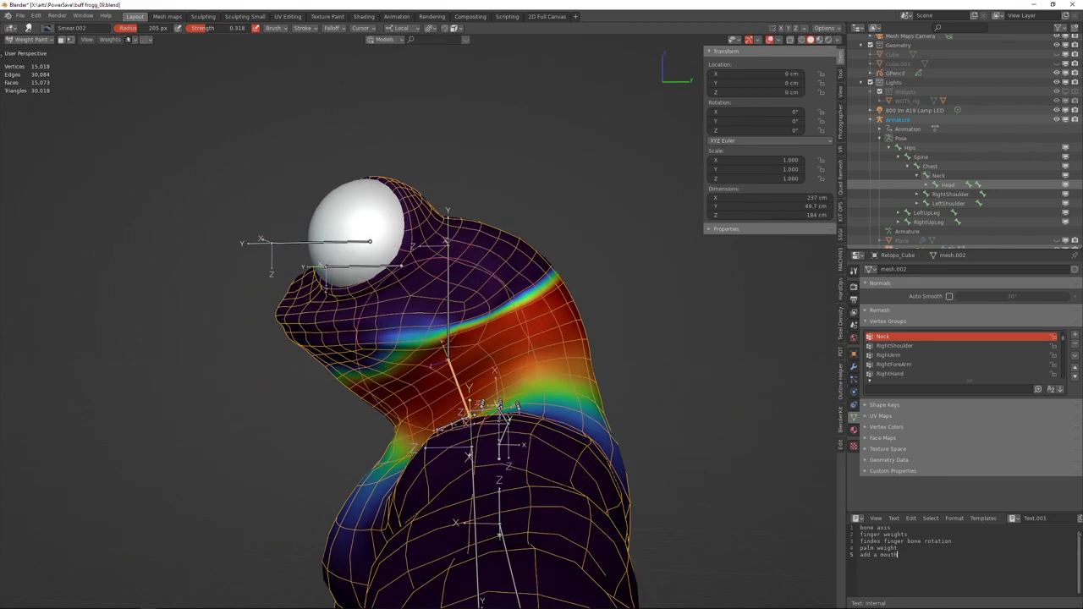
pyautogui.moveTo(522, 294); pyautogui.dragTo(386, 373, button='middle')
pyautogui.moveTo(500, 286); pyautogui.dragTo(432, 318, button='middle')
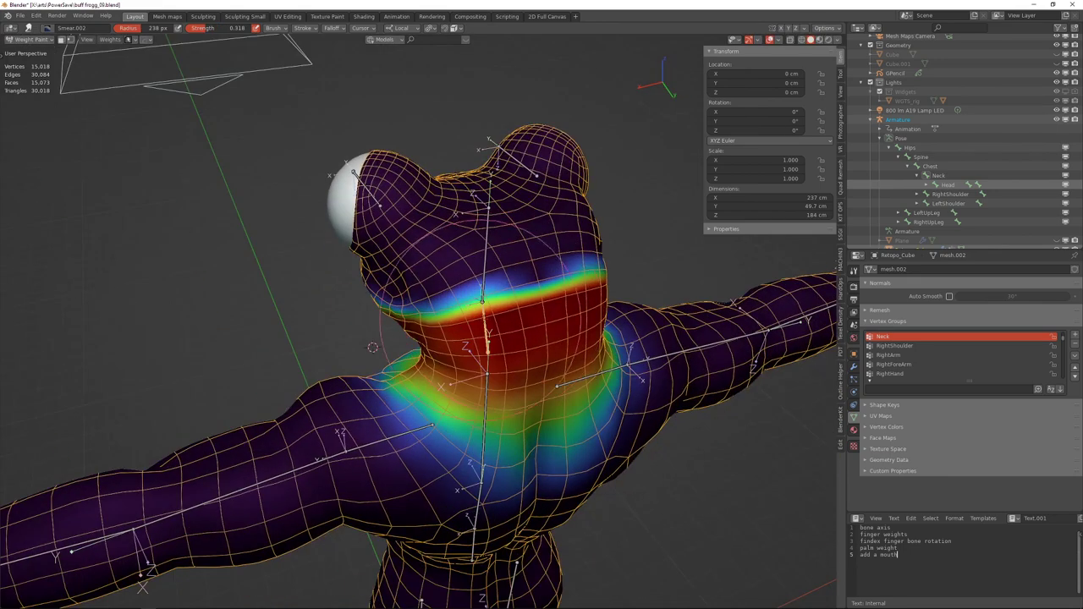
pyautogui.moveTo(517, 297); pyautogui.dragTo(553, 275)
pyautogui.moveTo(482, 292); pyautogui.dragTo(554, 266, button='middle')
pyautogui.moveTo(508, 292); pyautogui.dragTo(523, 268)
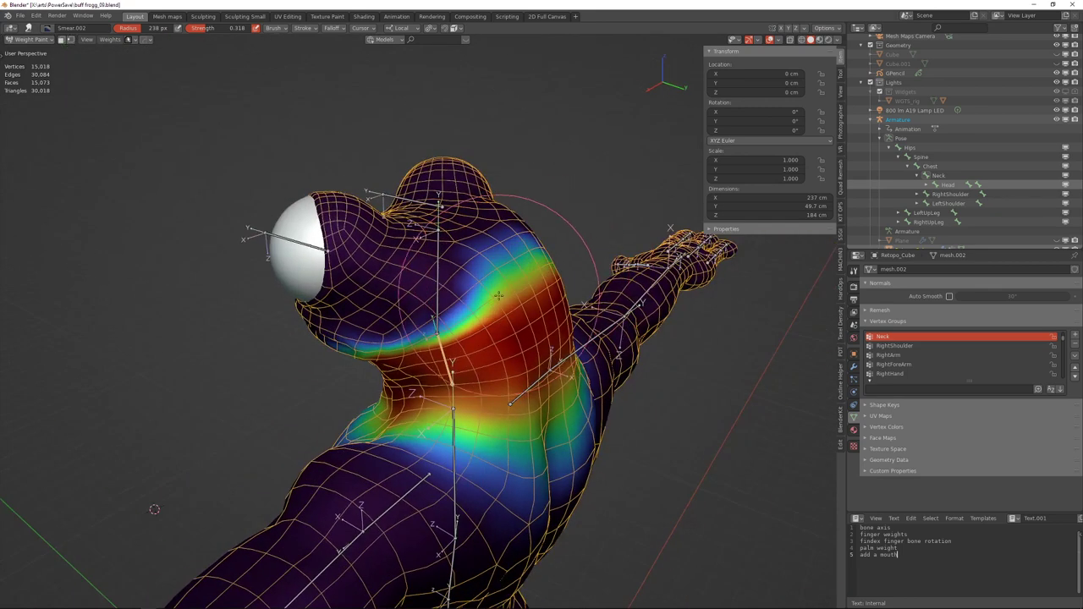
pyautogui.moveTo(424, 330)
pyautogui.mouseDown(button='middle')
pyautogui.moveTo(448, 310)
pyautogui.moveTo(433, 294)
pyautogui.moveTo(478, 275)
pyautogui.mouseUp(button='middle')
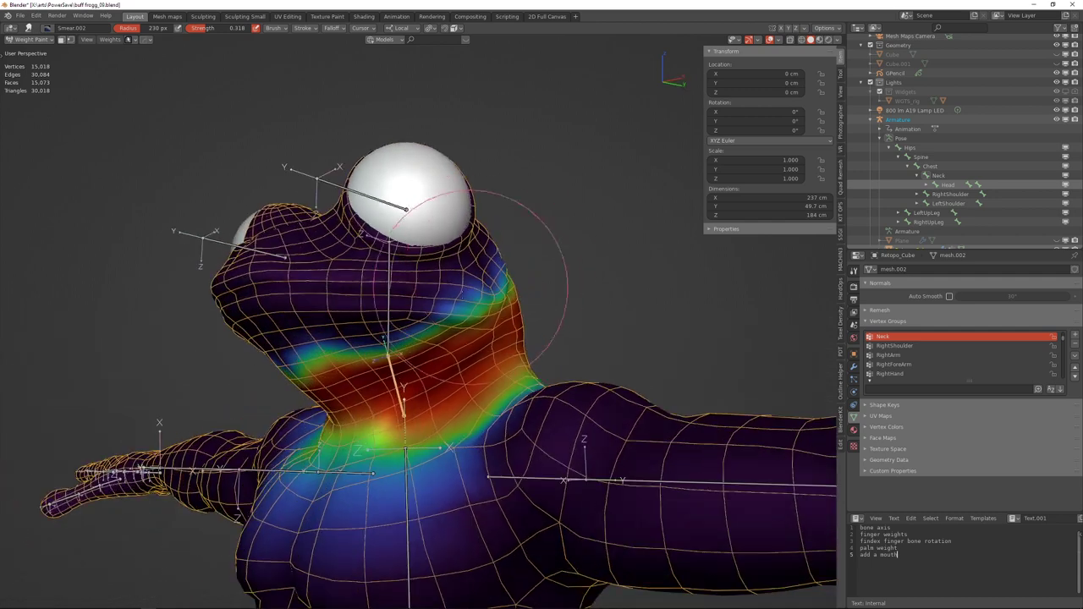
pyautogui.moveTo(409, 321); pyautogui.dragTo(471, 311, button='middle')
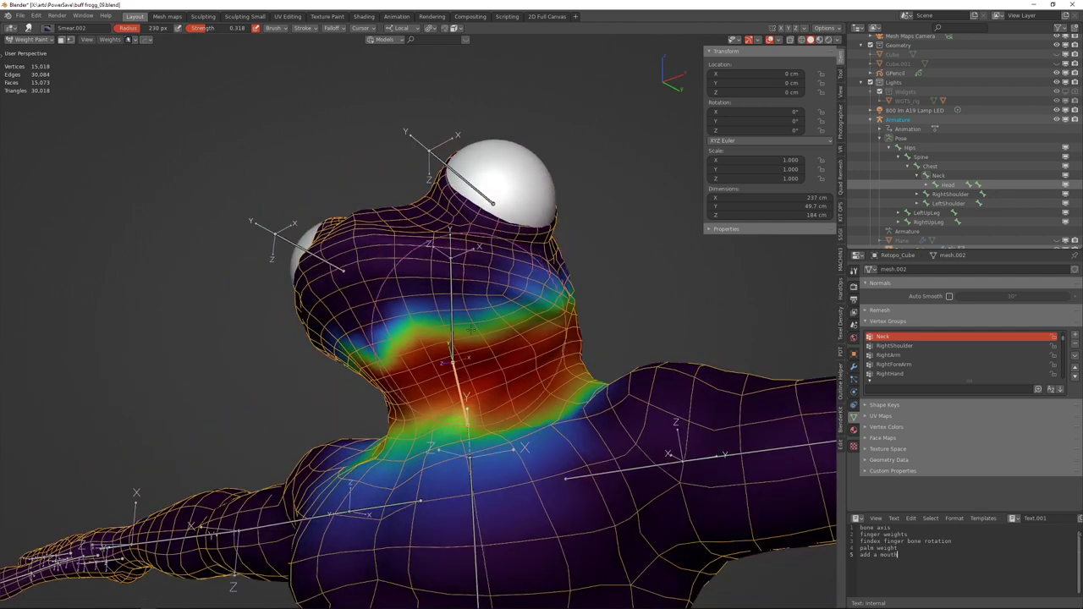
# Smear the neck weights further into the jaw, throat and back of the head to soften the transition.
pyautogui.moveTo(418, 344)
pyautogui.mouseDown()
pyautogui.moveTo(382, 347)
pyautogui.moveTo(380, 335)
pyautogui.moveTo(431, 333)
pyautogui.mouseUp()
pyautogui.moveTo(525, 288)
pyautogui.mouseDown(button='middle')
pyautogui.moveTo(483, 347)
pyautogui.moveTo(464, 323)
pyautogui.mouseUp(button='middle')
pyautogui.moveTo(551, 270); pyautogui.dragTo(495, 306, button='middle')
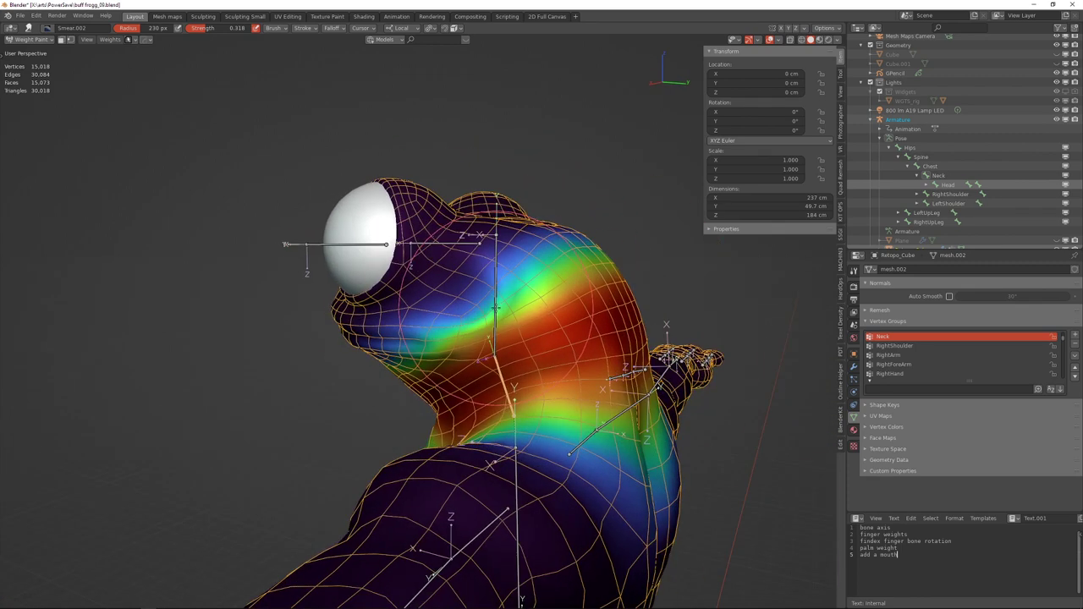
pyautogui.moveTo(571, 196); pyautogui.dragTo(559, 239, button='middle')
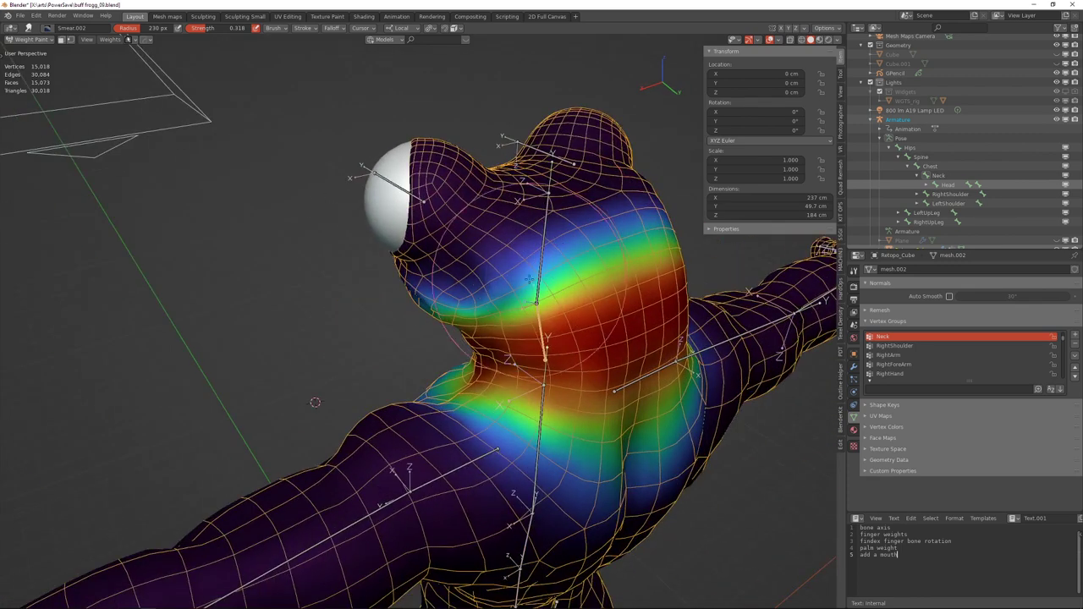
pyautogui.moveTo(482, 320); pyautogui.dragTo(513, 318, button='middle')
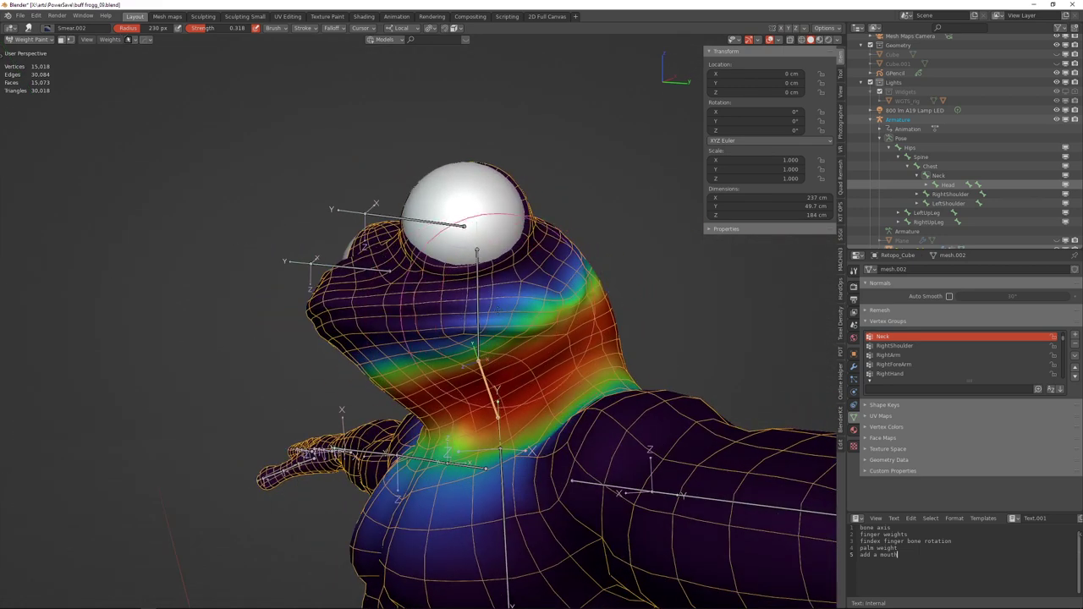
pyautogui.moveTo(498, 310); pyautogui.dragTo(565, 285)
pyautogui.moveTo(375, 322); pyautogui.dragTo(466, 301, button='middle')
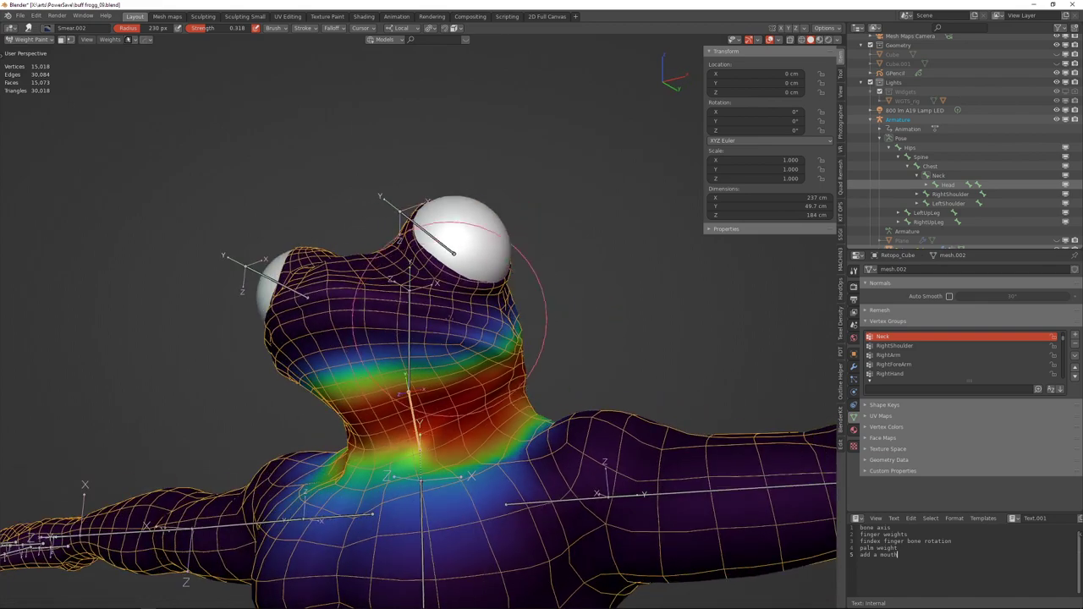
pyautogui.moveTo(424, 397); pyautogui.dragTo(456, 392, button='middle')
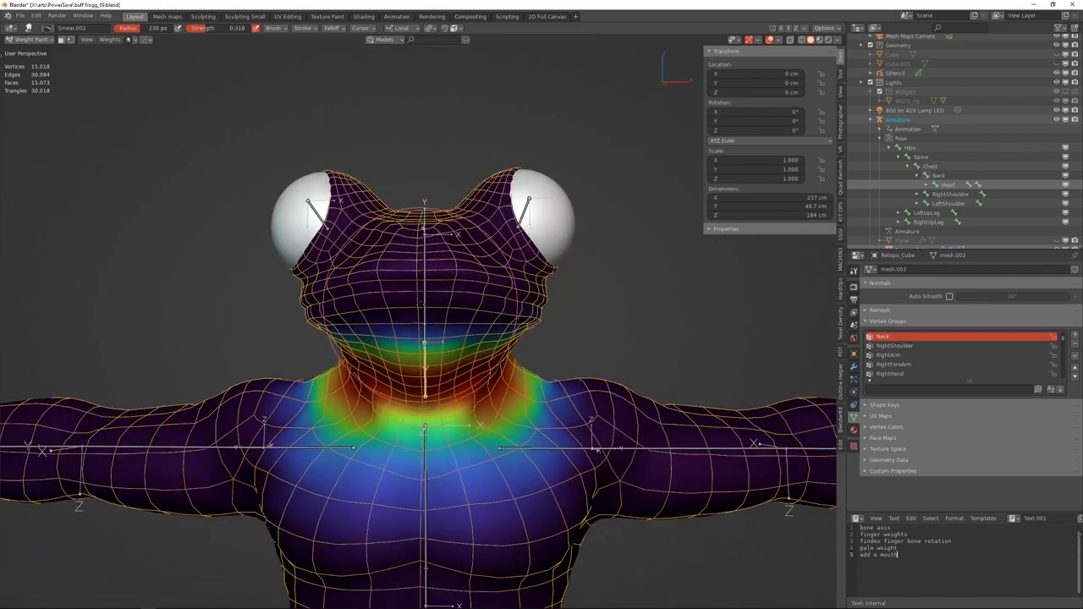
# Select the head bone in Weight Paint mode and test-rotate it about its X axis, cancelling the rotation.
pyautogui.keyDown('ctrl'); pyautogui.click(421, 305); pyautogui.keyUp('ctrl')
pyautogui.moveTo(420, 304)
pyautogui.mouseDown(button='middle')
pyautogui.moveTo(534, 311)
pyautogui.moveTo(492, 275)
pyautogui.moveTo(457, 201)
pyautogui.mouseUp(button='middle')
pyautogui.press('r')
pyautogui.press('x')
pyautogui.rightClick(513, 290)
# Smear the lower border of the Head weights around the jaw, throat and nape using a 247 px brush radius.
pyautogui.press('f')
pyautogui.click(431, 349)
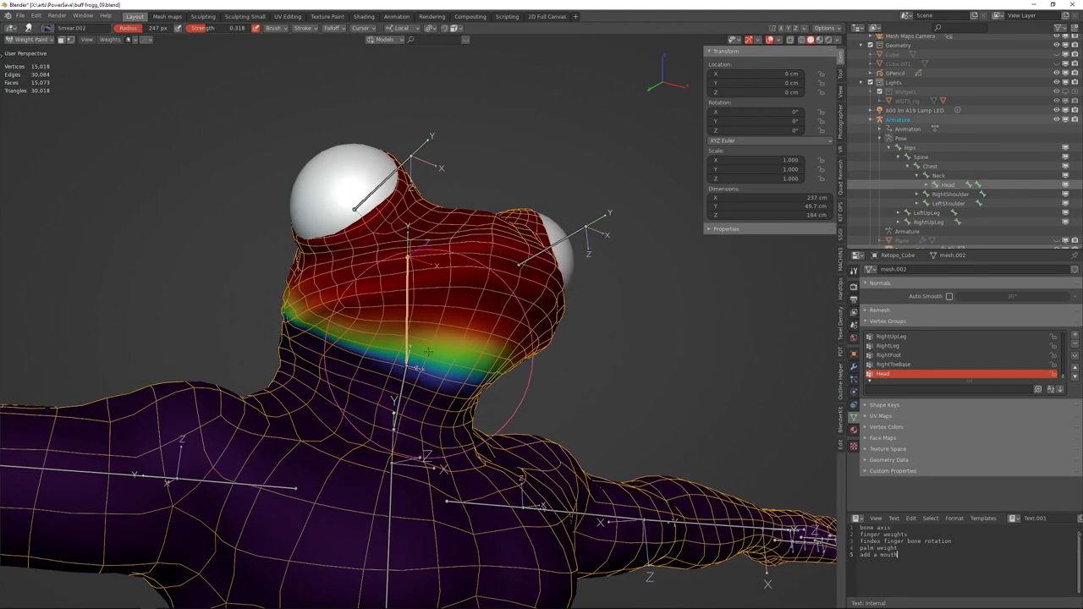
pyautogui.moveTo(428, 351); pyautogui.dragTo(433, 340, button='middle')
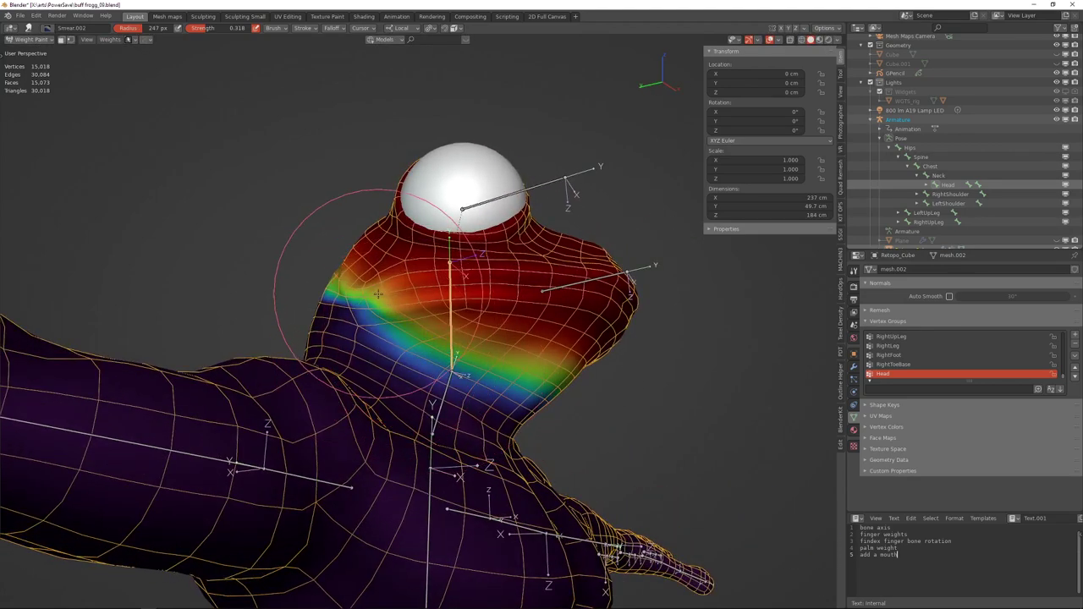
pyautogui.moveTo(378, 295); pyautogui.dragTo(541, 392, button='middle')
pyautogui.moveTo(380, 383); pyautogui.dragTo(581, 374, button='middle')
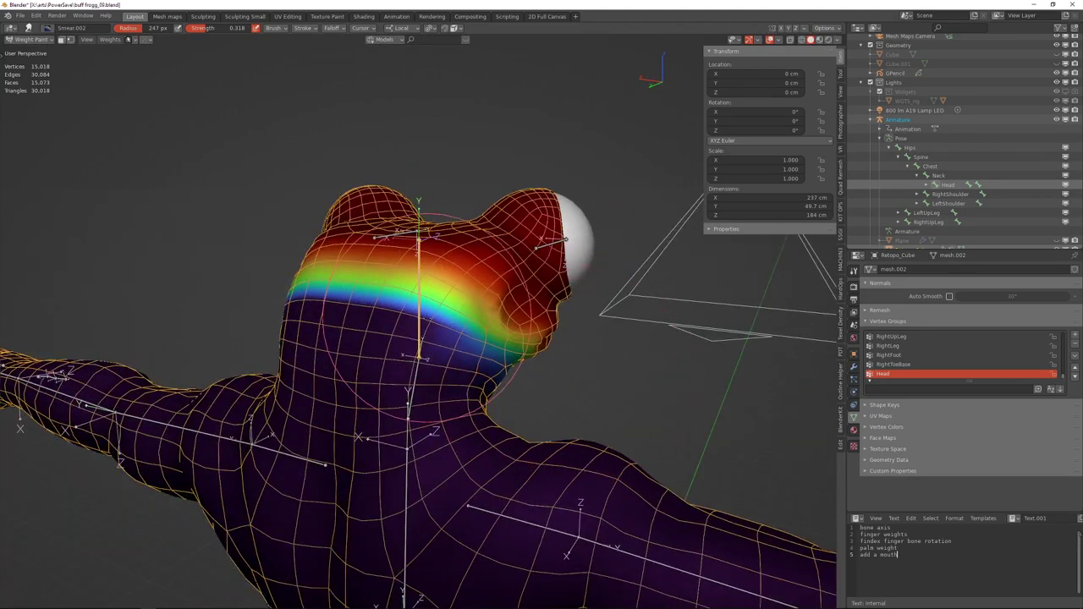
pyautogui.moveTo(343, 317); pyautogui.dragTo(516, 298, button='middle')
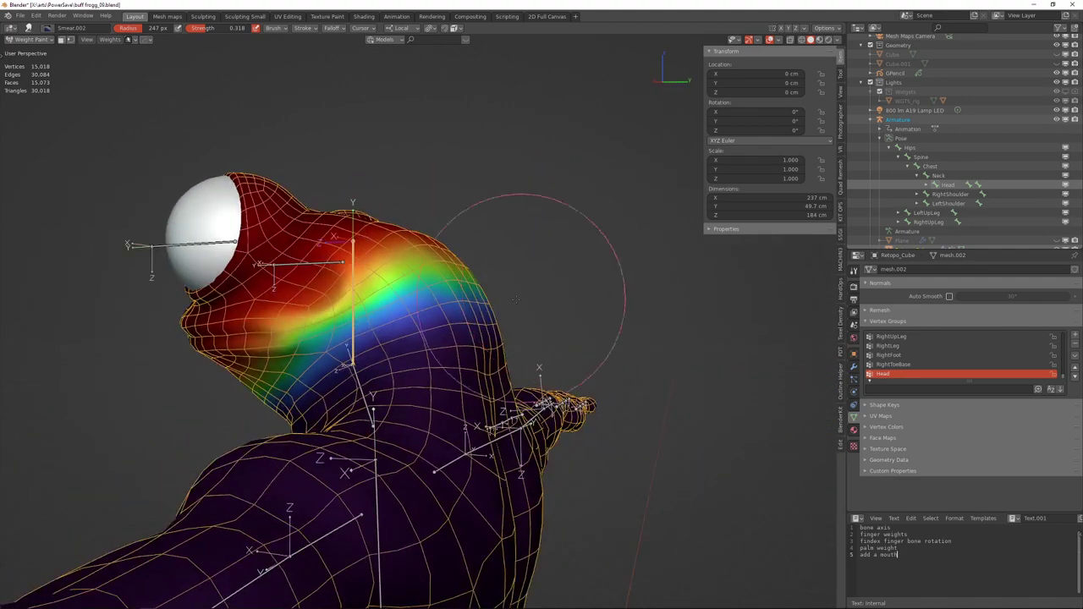
pyautogui.moveTo(316, 350); pyautogui.dragTo(541, 292, button='middle')
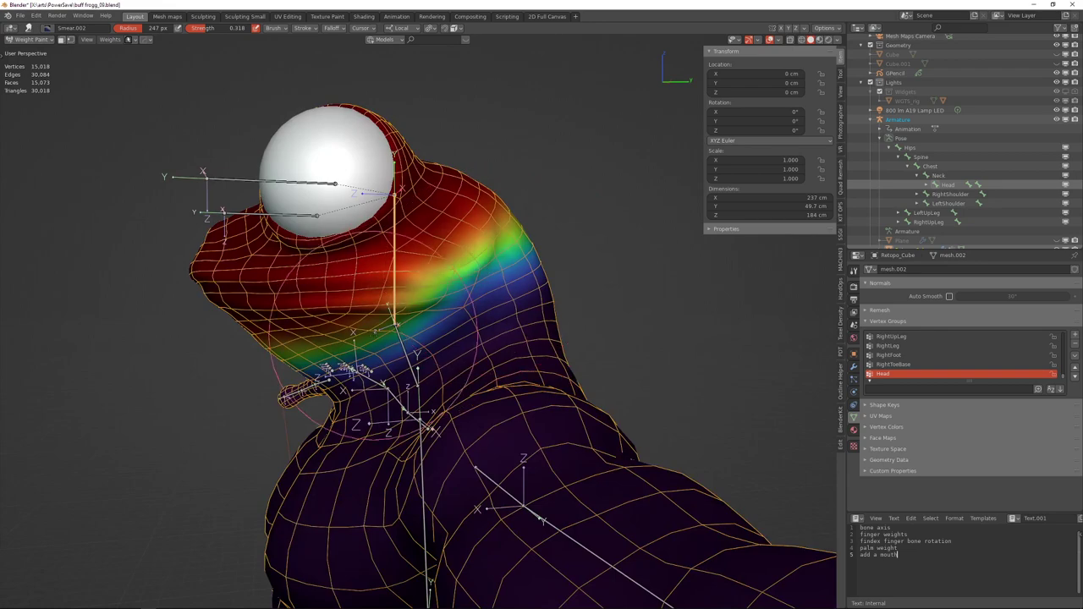
pyautogui.moveTo(375, 337); pyautogui.dragTo(518, 231, button='middle')
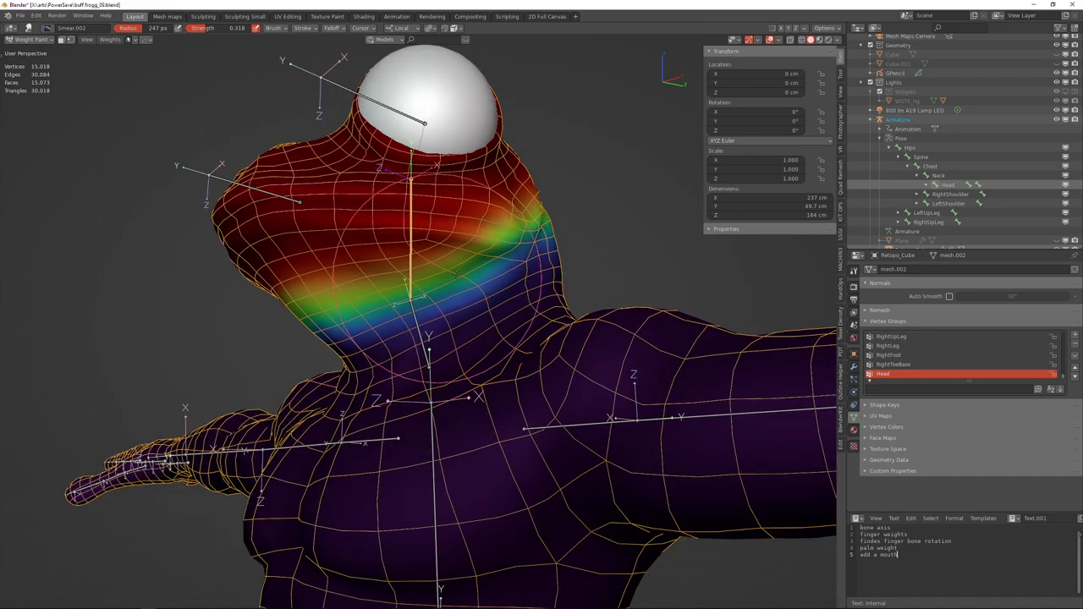
pyautogui.moveTo(345, 288); pyautogui.dragTo(518, 281, button='middle')
pyautogui.moveTo(387, 290); pyautogui.dragTo(525, 294, button='middle')
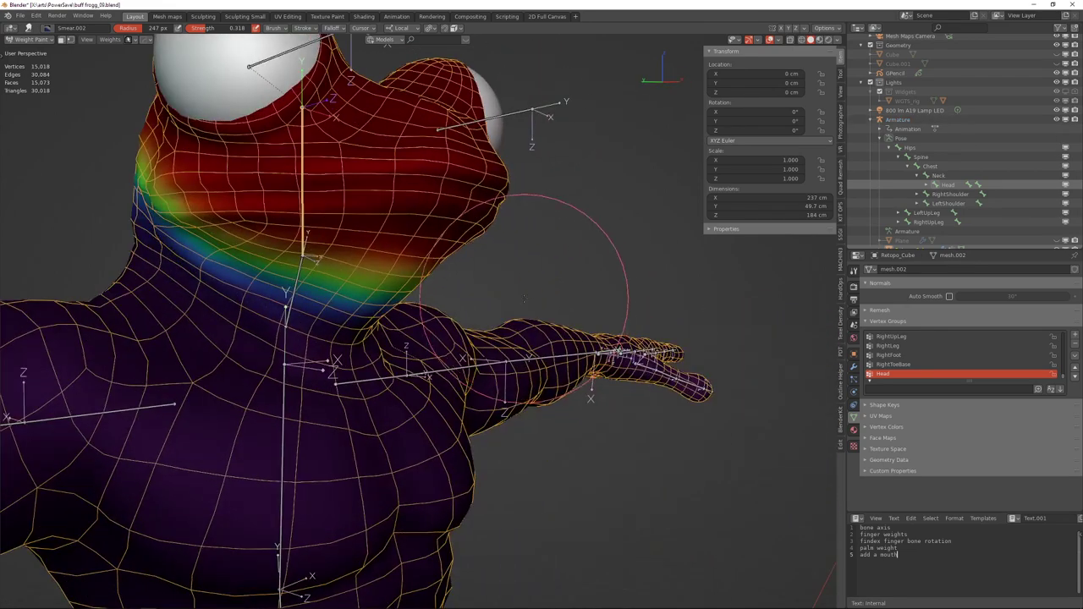
# Rotate the head bone about its local X axis and once more freely, and inspect the head and neck deformation.
pyautogui.press('r')
pyautogui.press('x')
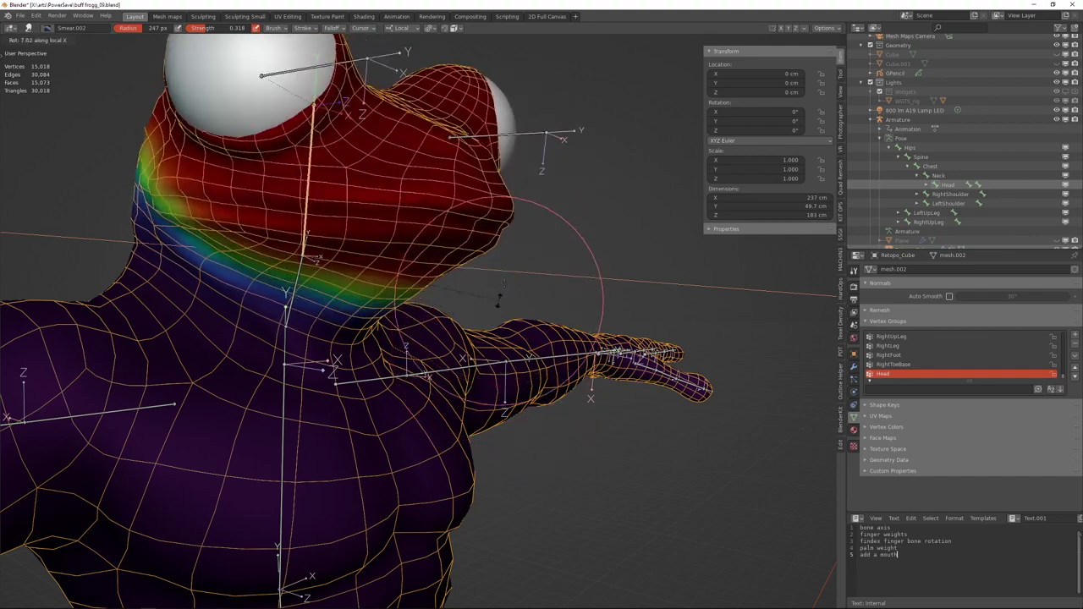
pyautogui.click(493, 325)
pyautogui.scroll(-4, 493, 325)
pyautogui.moveTo(576, 313); pyautogui.dragTo(542, 306, button='middle')
pyautogui.press('r')
pyautogui.click(500, 297)
pyautogui.scroll(-3, 501, 297)
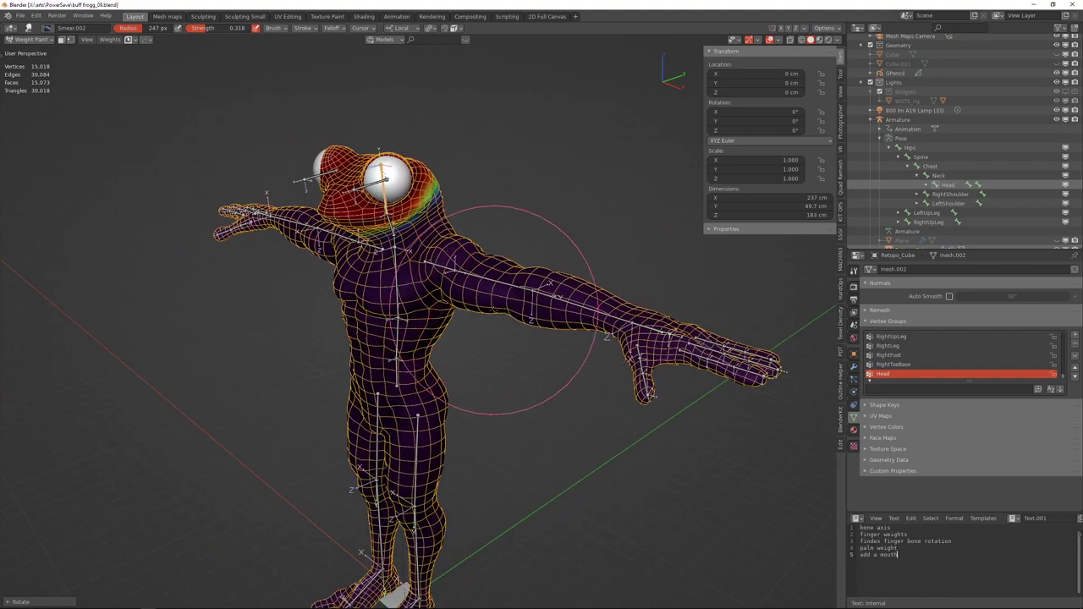
pyautogui.moveTo(432, 318)
pyautogui.mouseDown(button='middle')
pyautogui.moveTo(315, 331)
pyautogui.moveTo(413, 350)
pyautogui.moveTo(401, 316)
pyautogui.moveTo(495, 267)
pyautogui.mouseUp(button='middle')
pyautogui.moveTo(713, 238); pyautogui.dragTo(646, 328, button='middle')
pyautogui.moveTo(402, 278)
pyautogui.mouseDown(button='middle')
pyautogui.moveTo(491, 252)
pyautogui.moveTo(353, 258)
pyautogui.moveTo(327, 274)
pyautogui.mouseUp(button='middle')
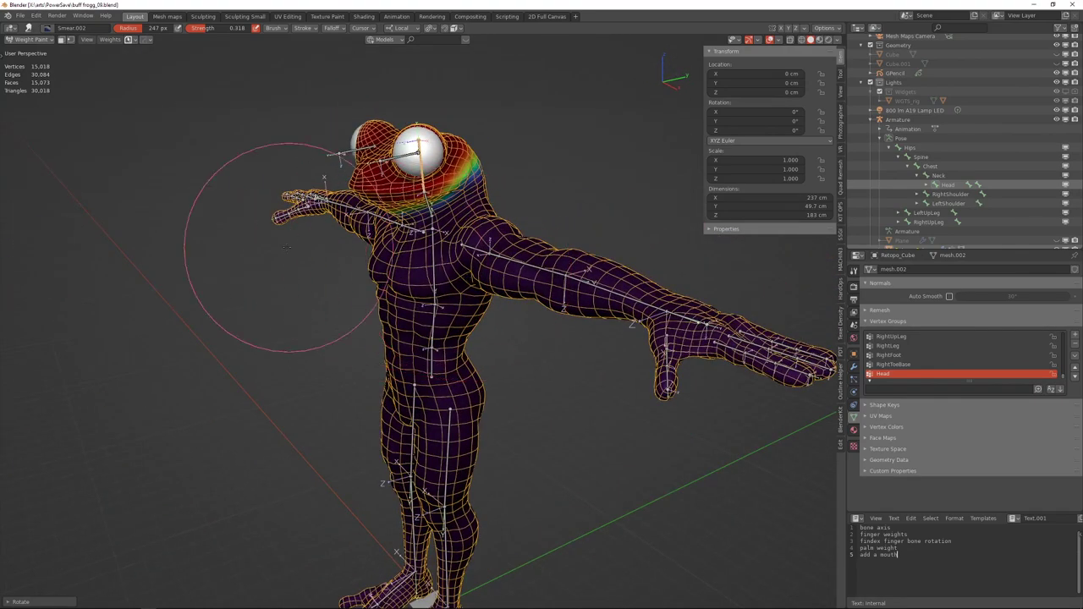